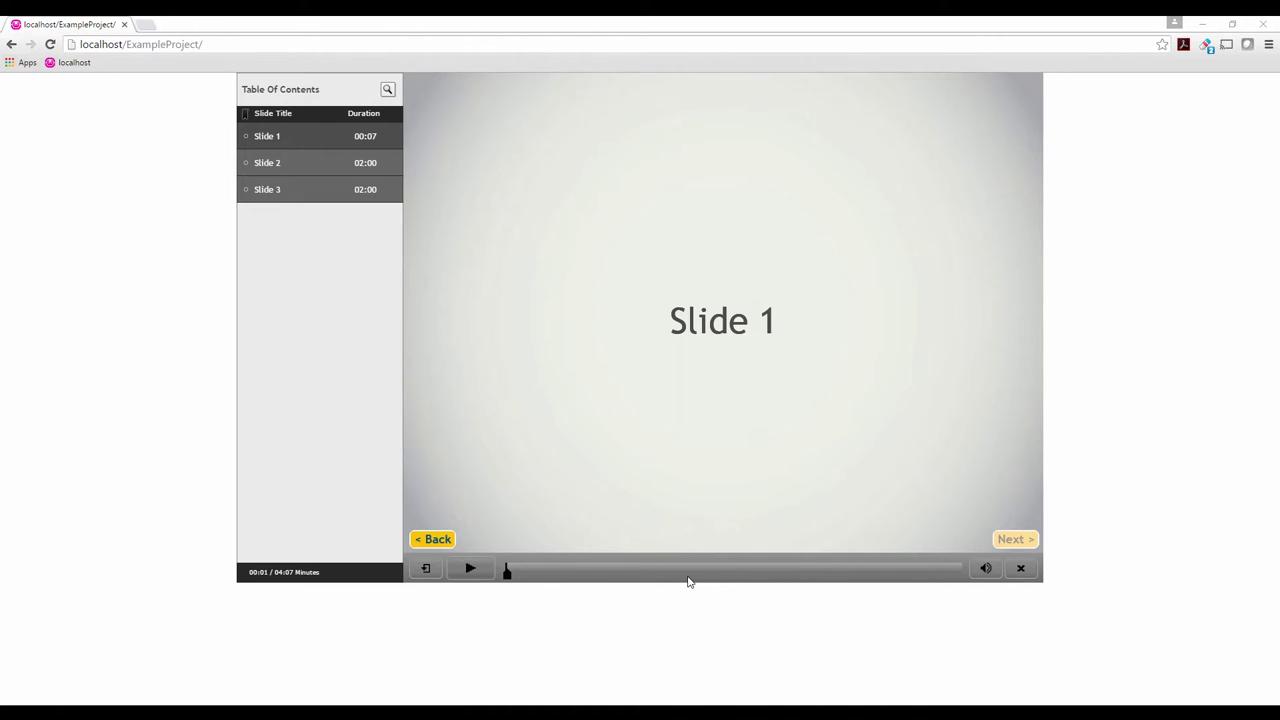
# Play the published example project through slides 1 to 3, scrubbing slides 2 and 3 to examine the progress timing and slider
pyautogui.click(471, 569)
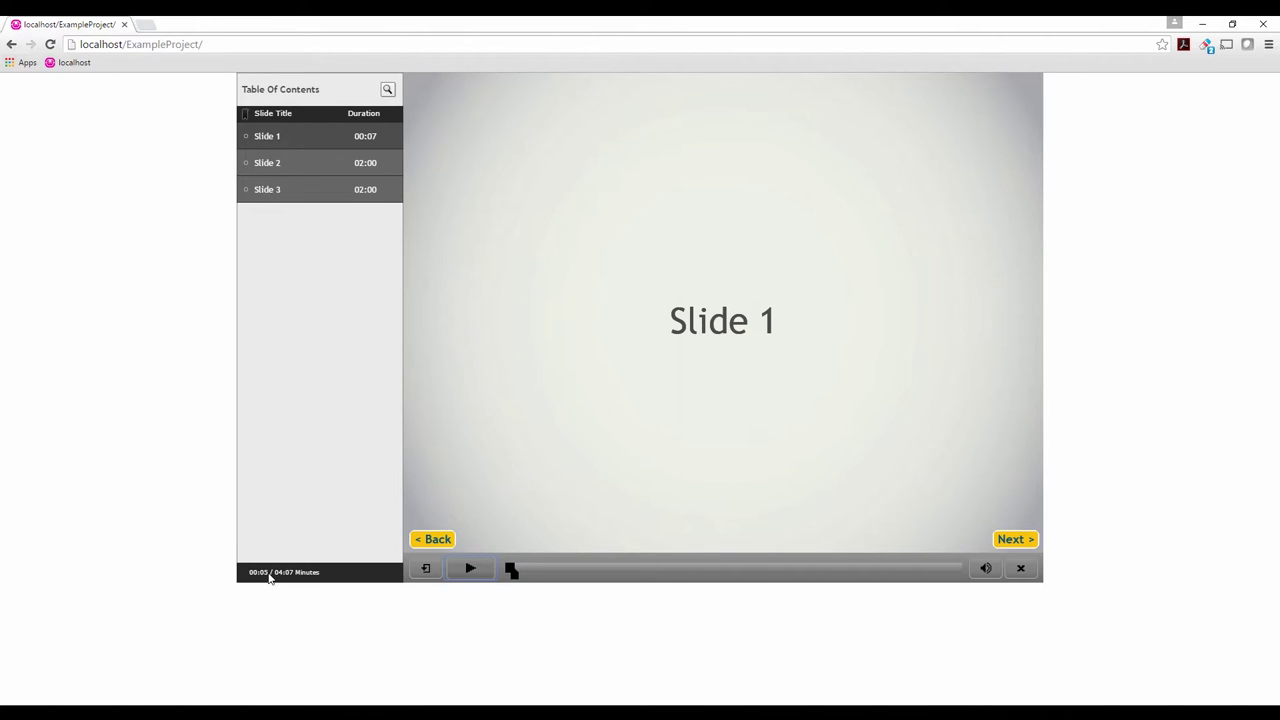
pyautogui.click(1008, 542)
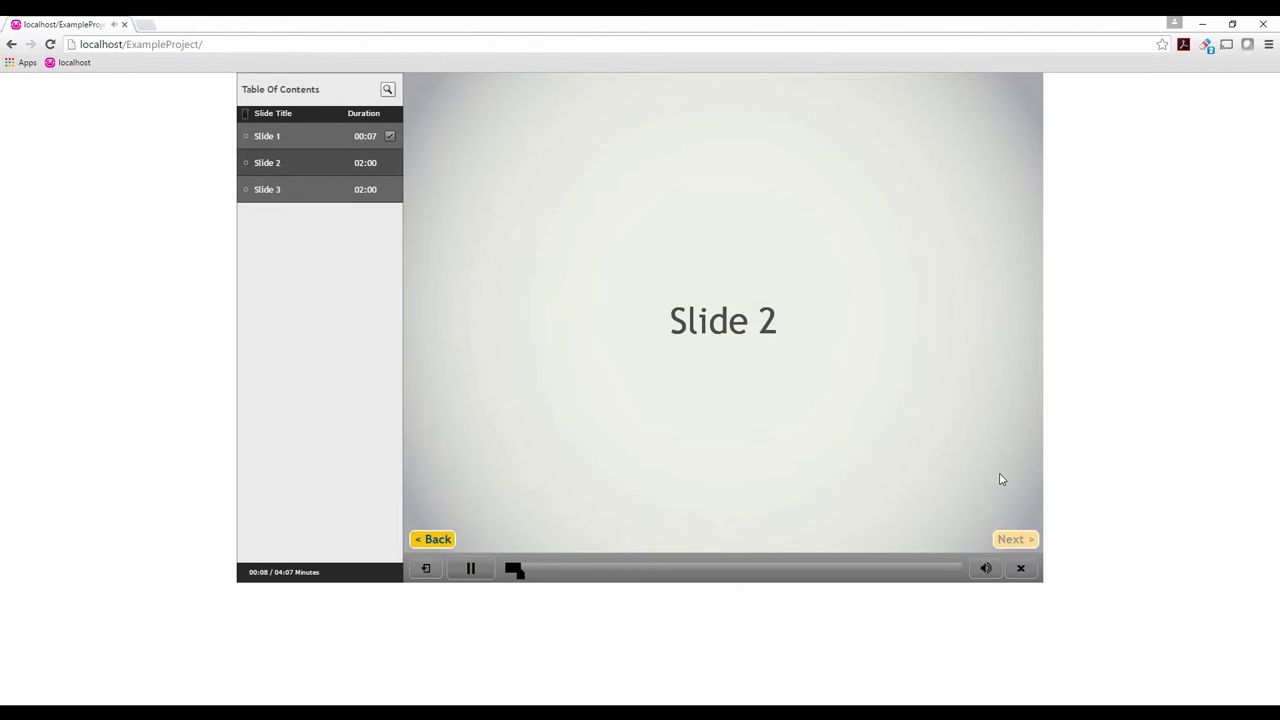
pyautogui.click(642, 570)
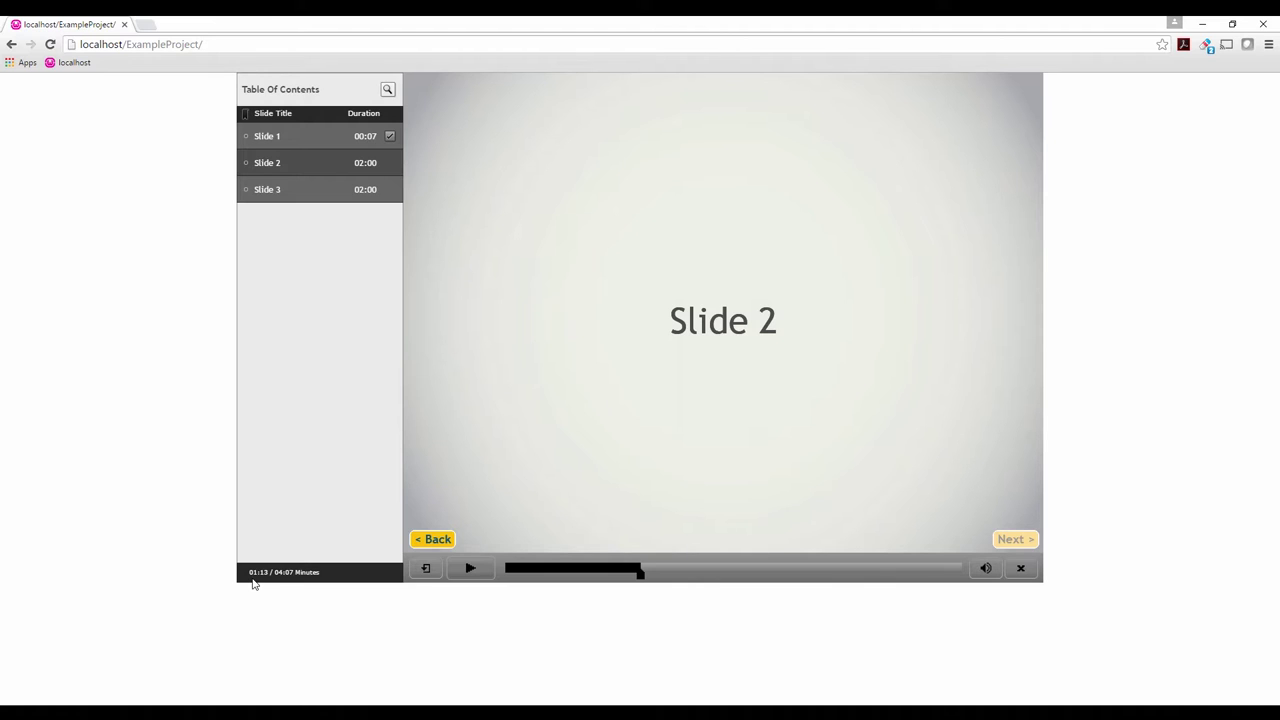
pyautogui.click(330, 205)
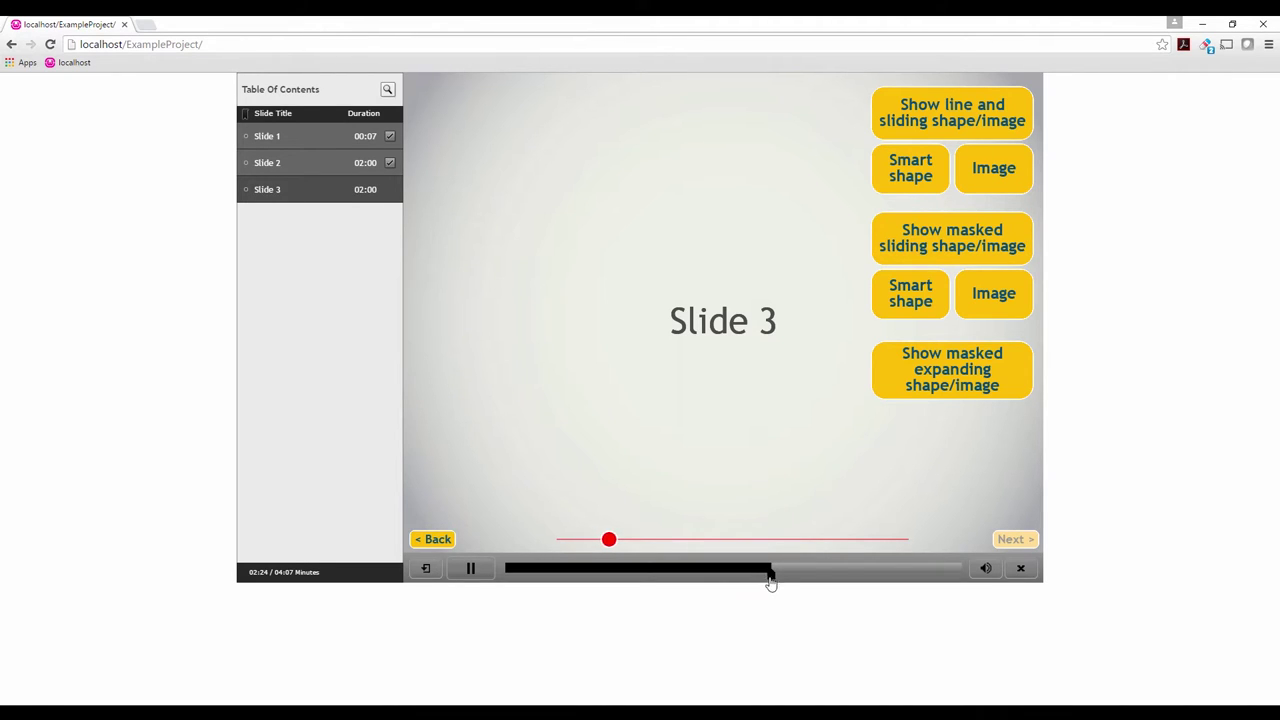
pyautogui.moveTo(771, 578); pyautogui.dragTo(897, 597)
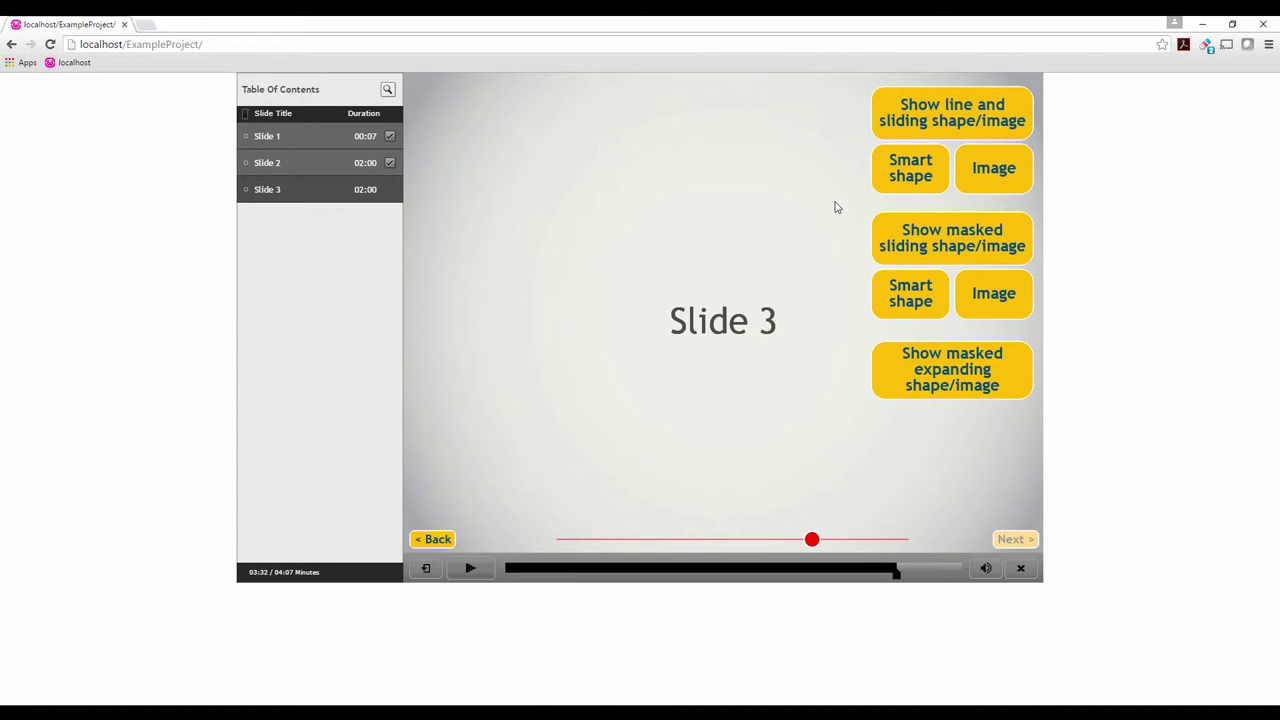
pyautogui.click(297, 199)
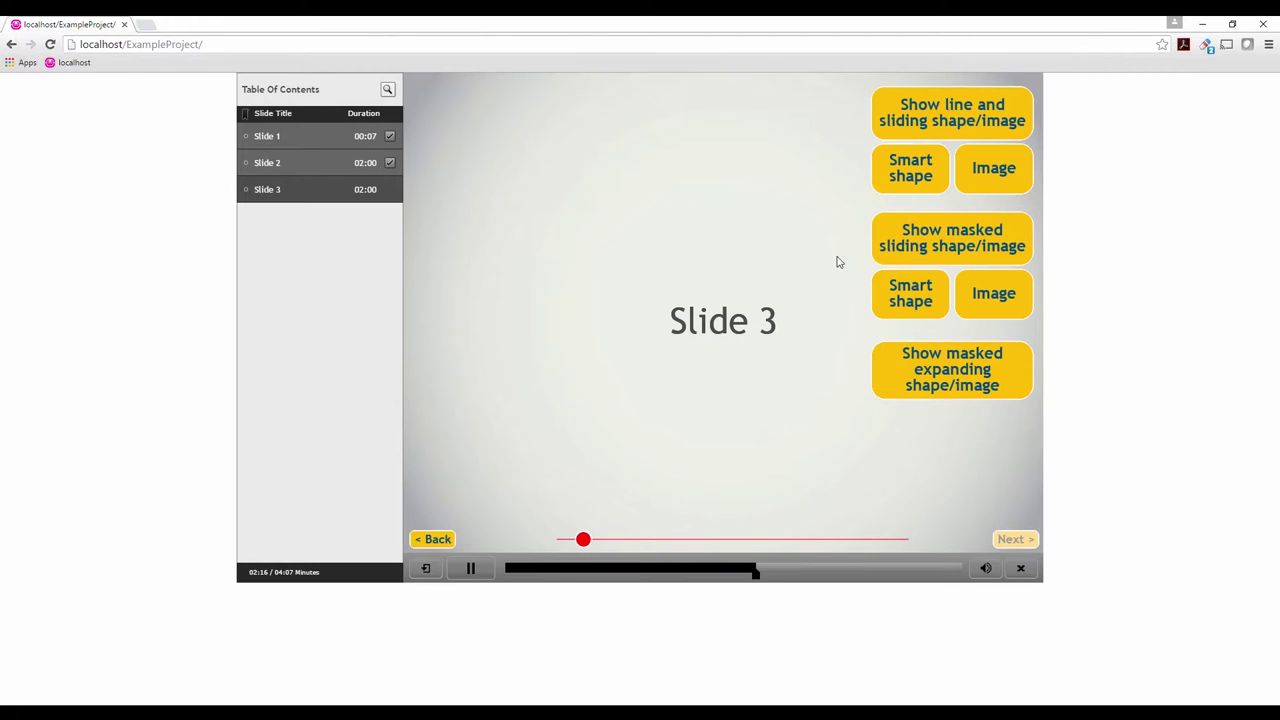
# Preview the image slider, masked sliding shape, masked sliding image and masked expanding shape/image progress bars on slide 3
pyautogui.click(1022, 174)
pyautogui.click(935, 240)
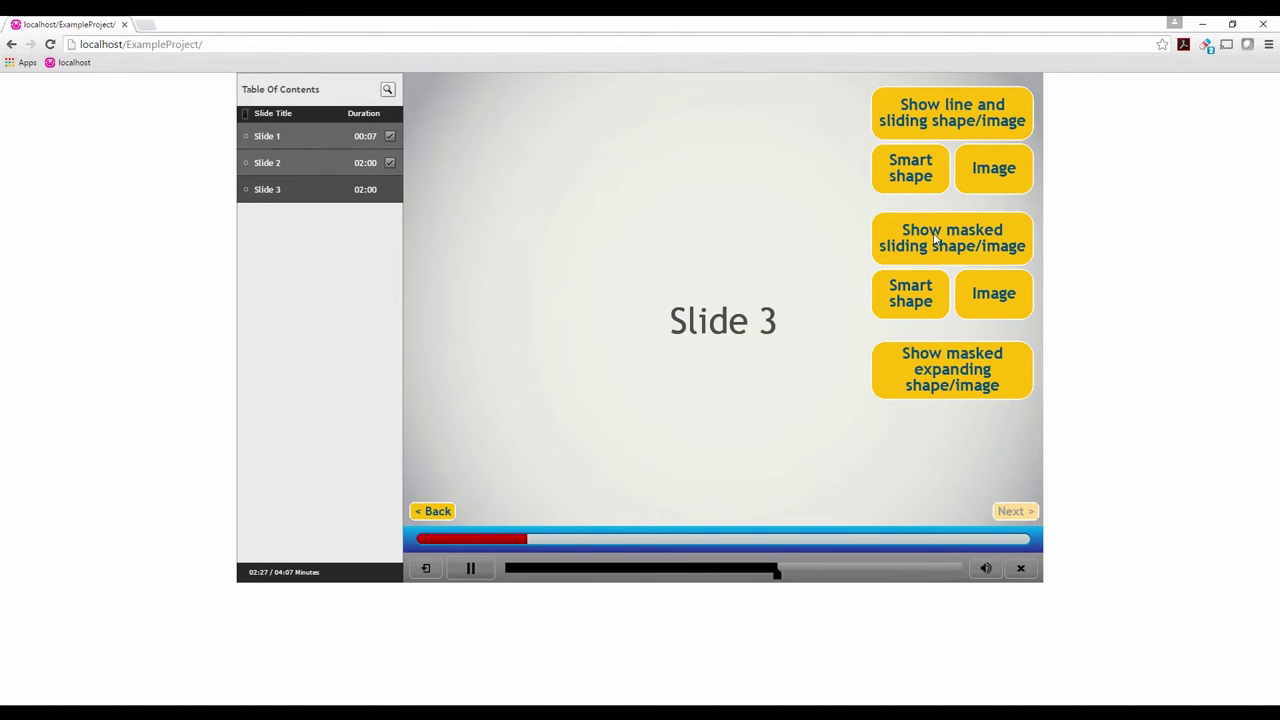
pyautogui.click(990, 295)
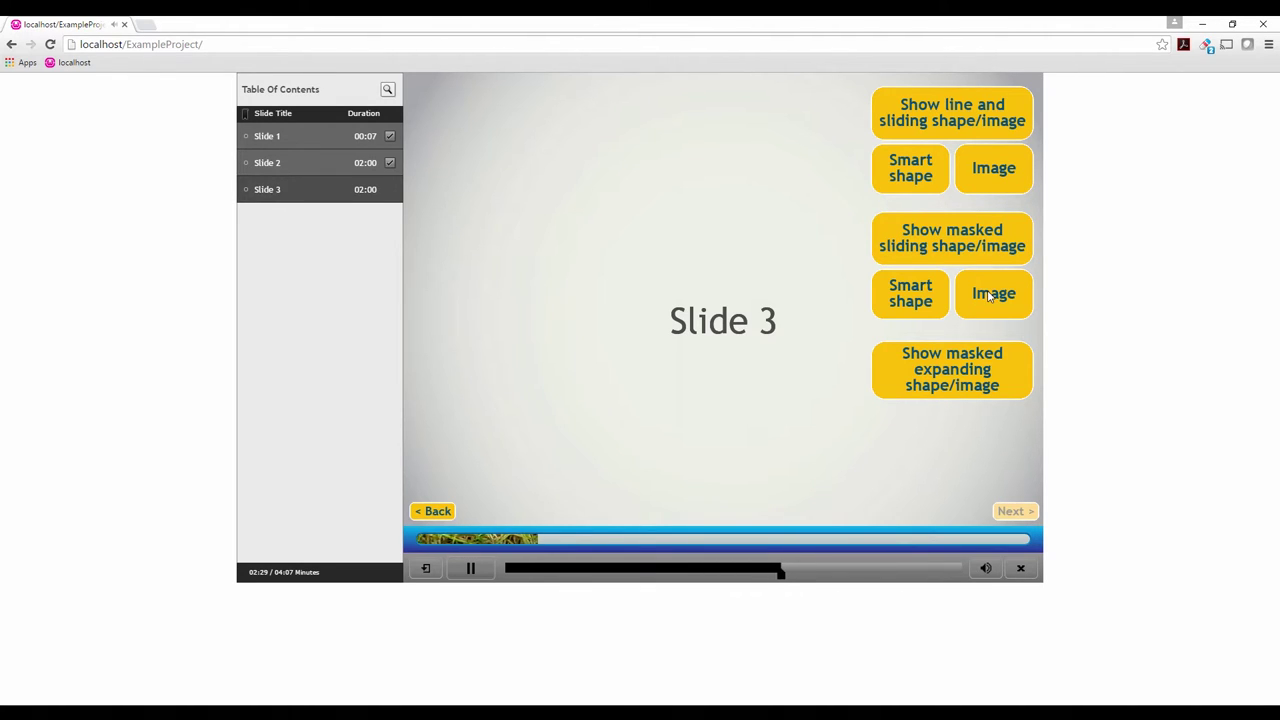
pyautogui.click(975, 358)
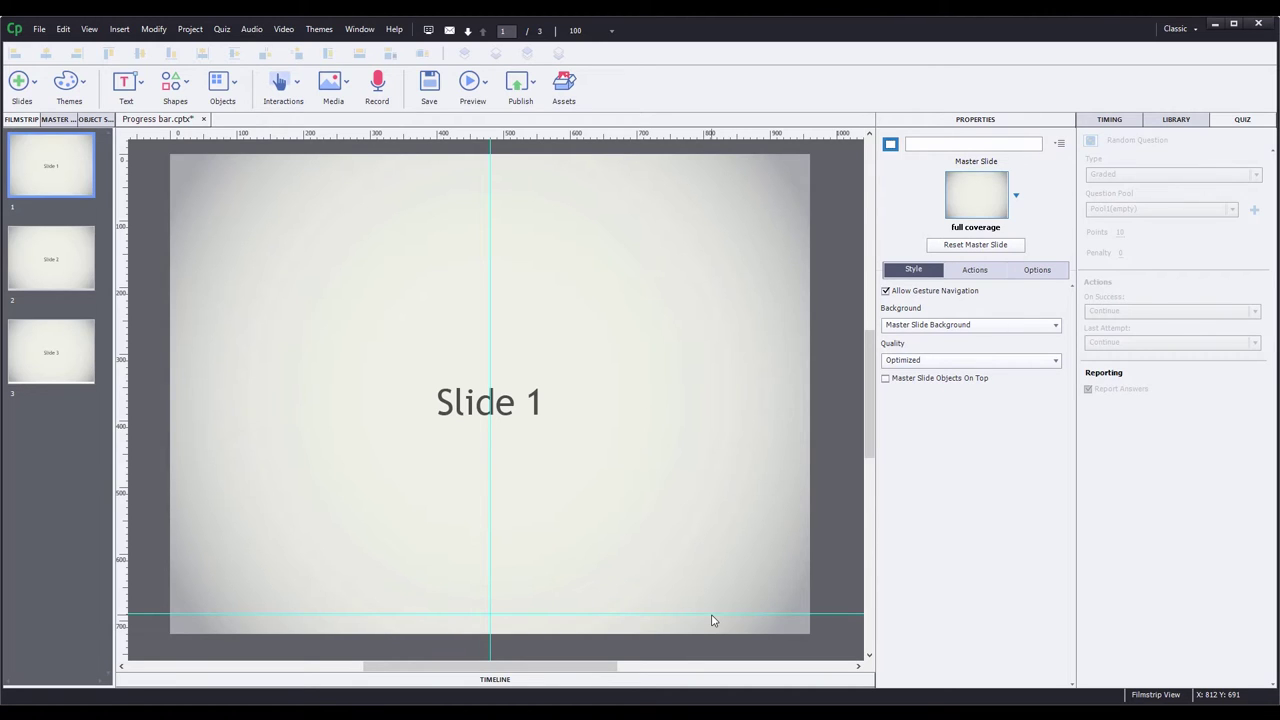
# Switch to Adobe Captivate and examine the full coverage, lower bar and lower mask master slides and their objects
pyautogui.click(62, 120)
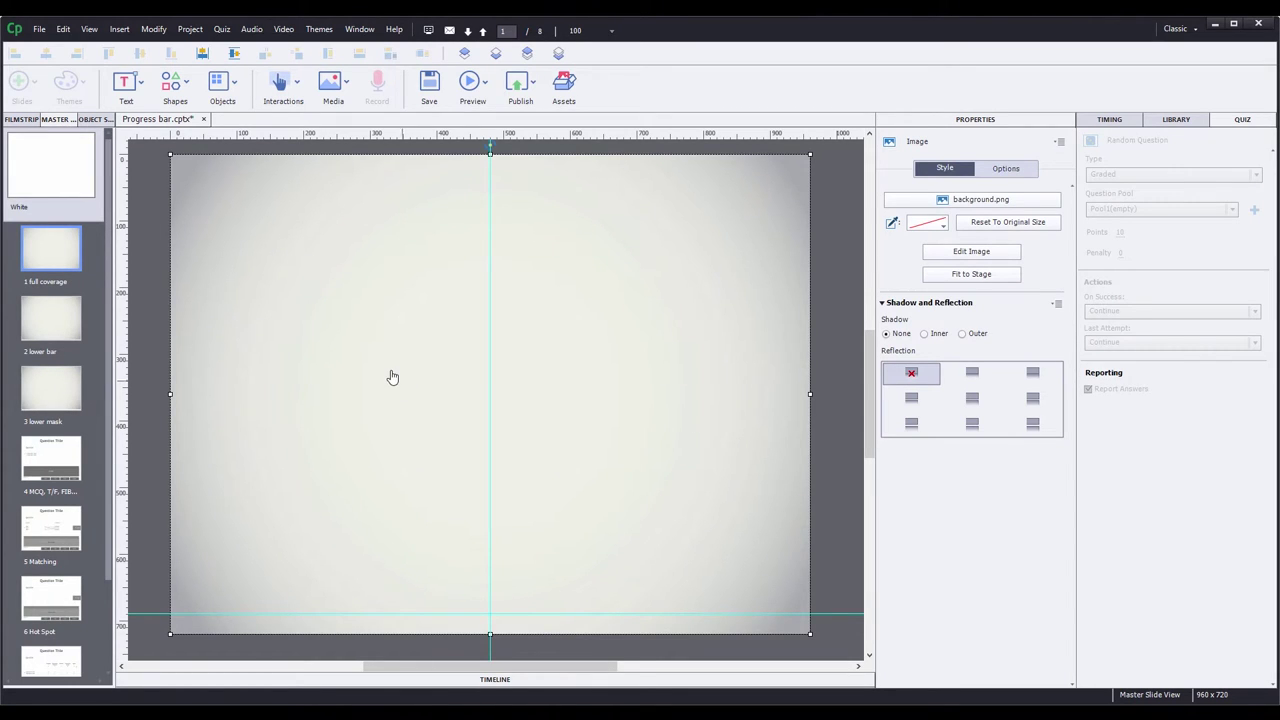
pyautogui.click(60, 313)
pyautogui.click(300, 290)
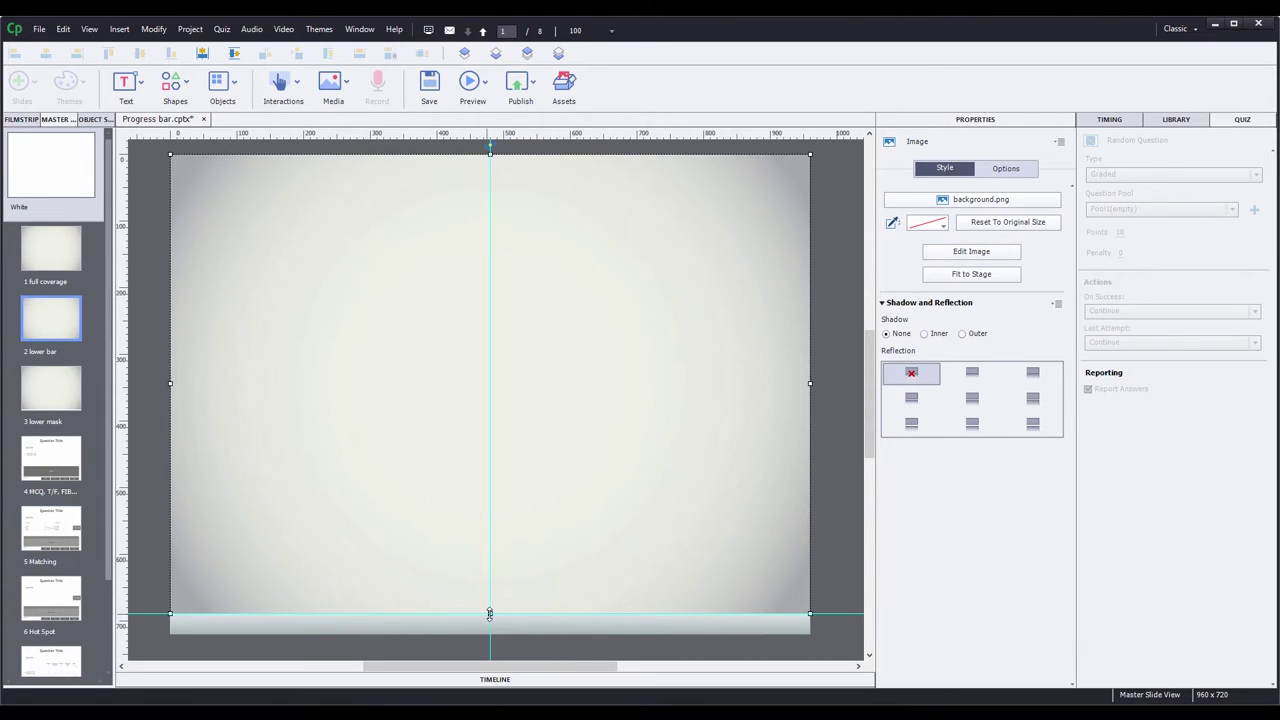
pyautogui.click(363, 634)
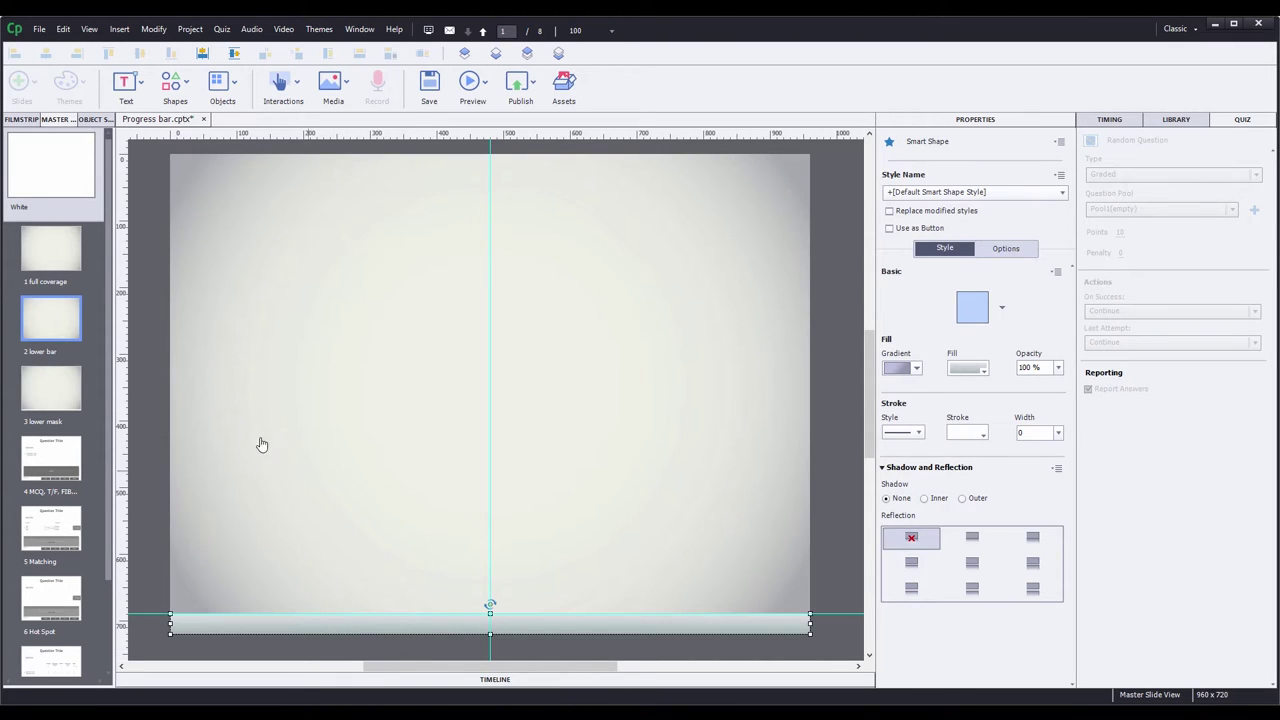
pyautogui.click(33, 395)
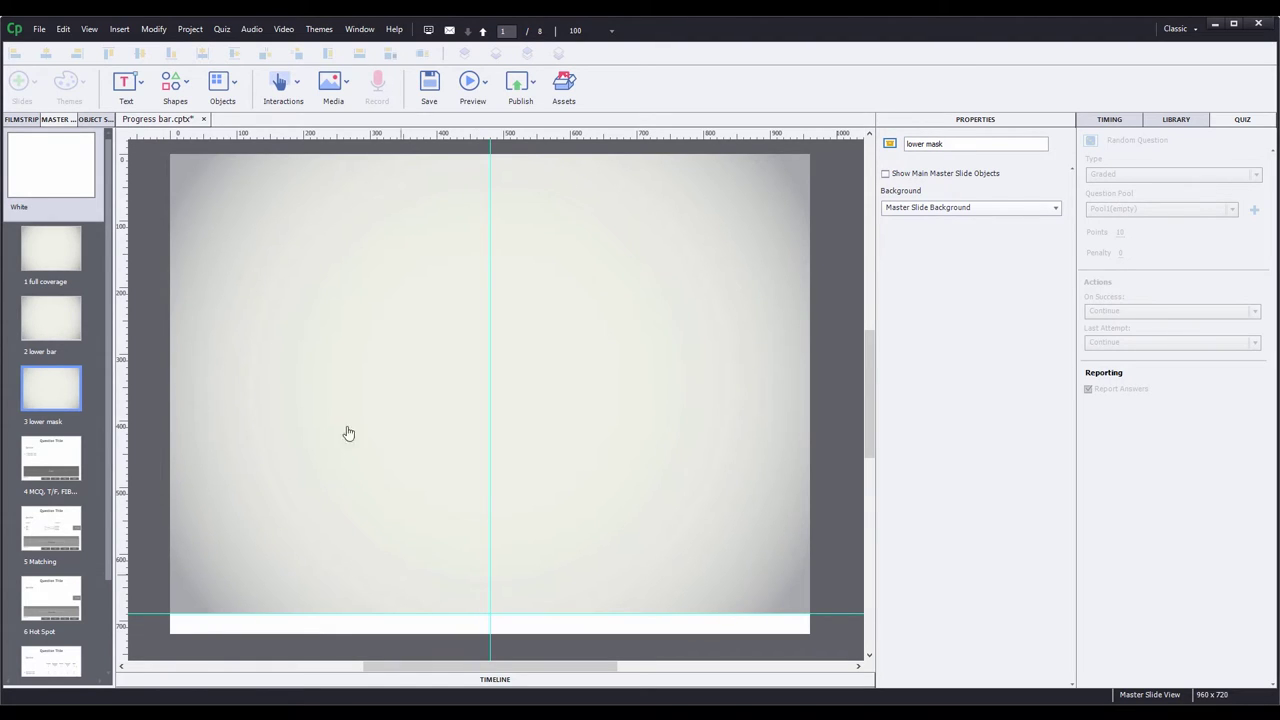
# Draw a horizontal line about 485 px long below the horizontal guide on the full coverage master slide, with stroke width 2
pyautogui.click(57, 253)
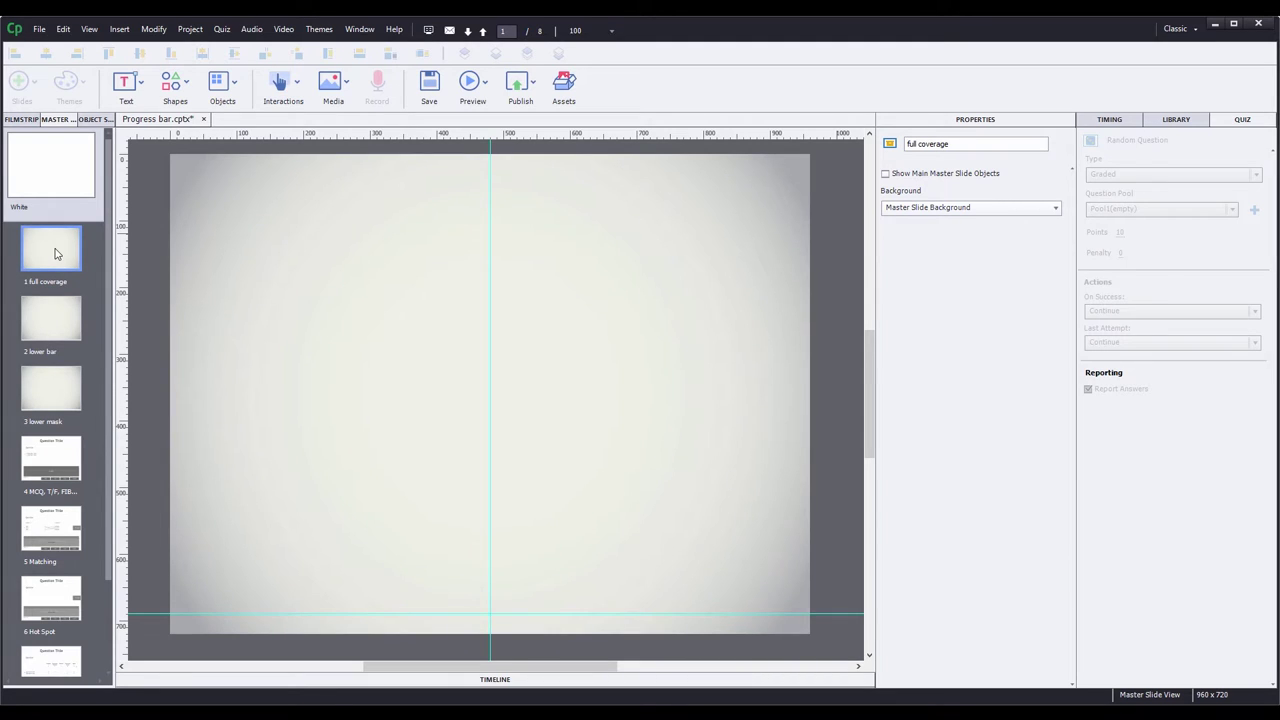
pyautogui.click(183, 85)
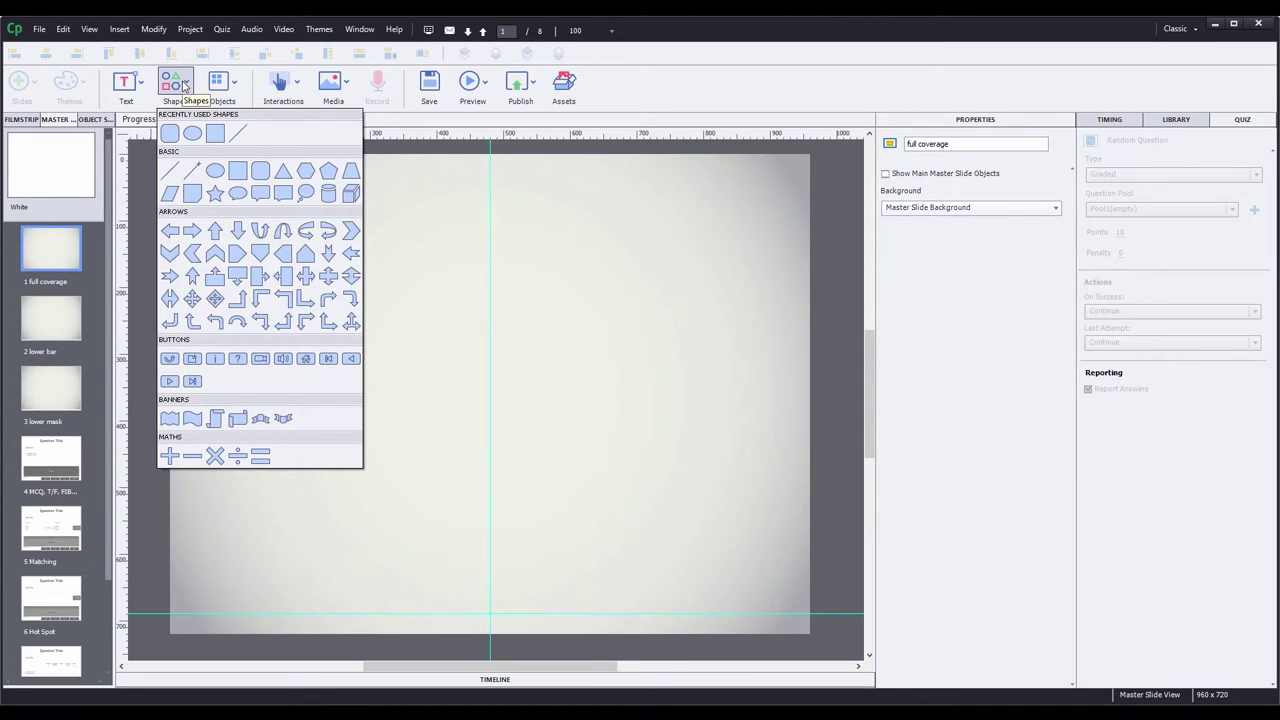
pyautogui.click(242, 137)
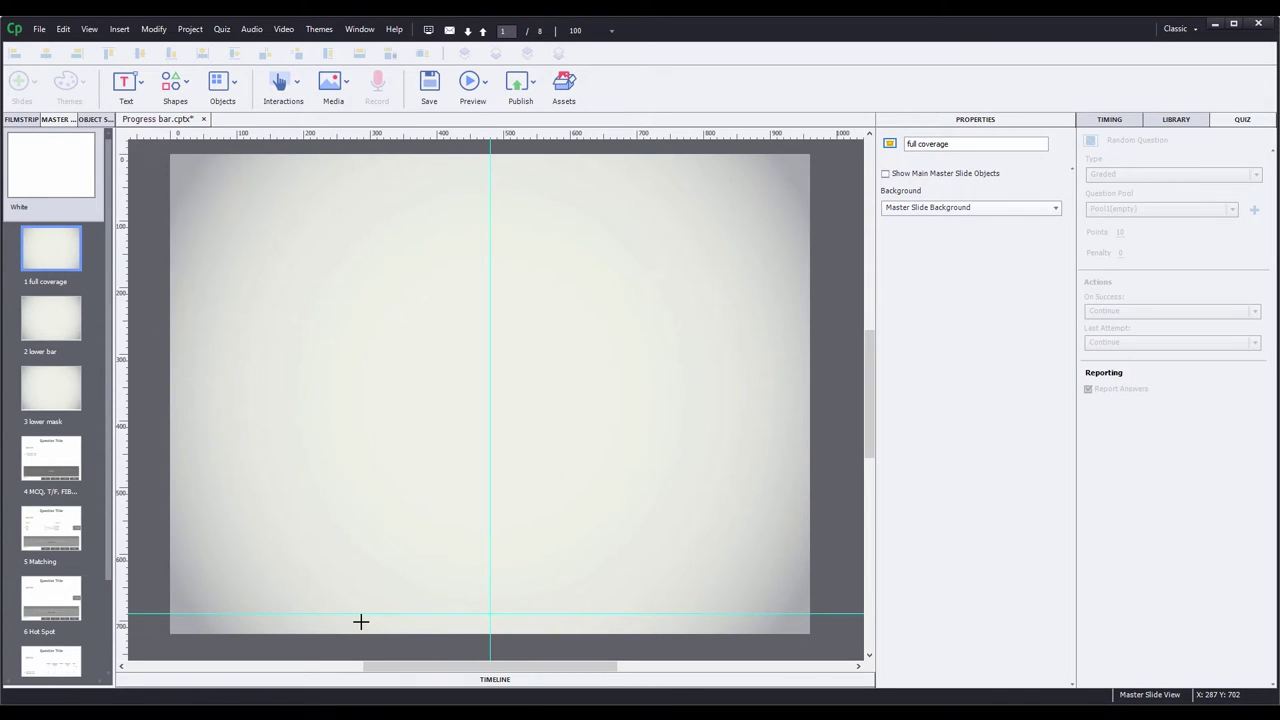
pyautogui.moveTo(361, 622); pyautogui.dragTo(684, 628)
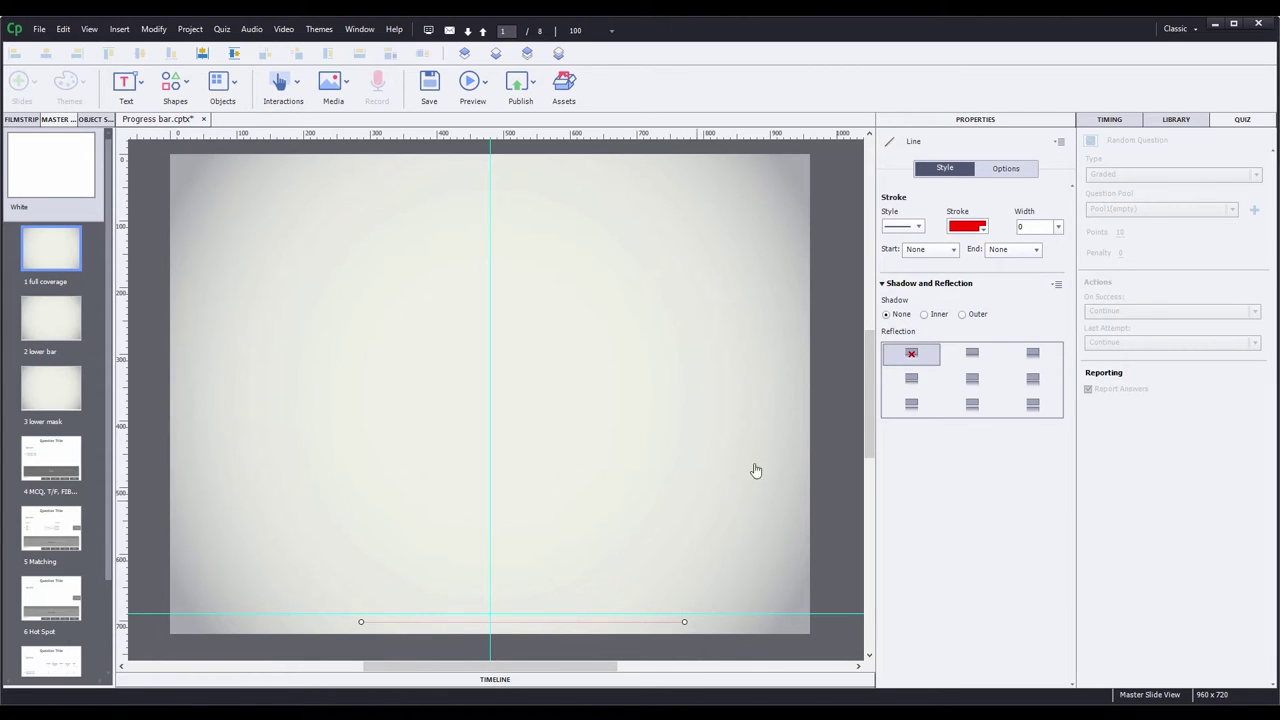
pyautogui.click(1058, 227)
pyautogui.click(1066, 258)
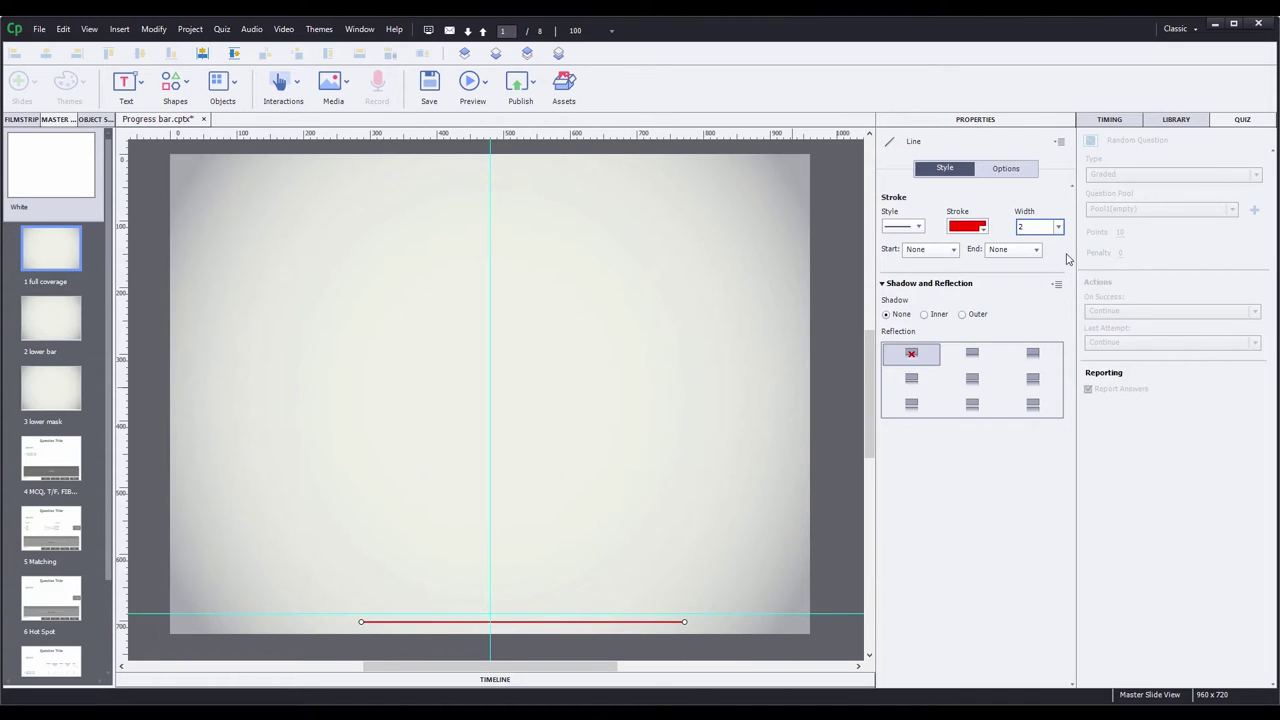
# Center the red line horizontally on the master slide and check that the Align toolbar is enabled
pyautogui.click(202, 54)
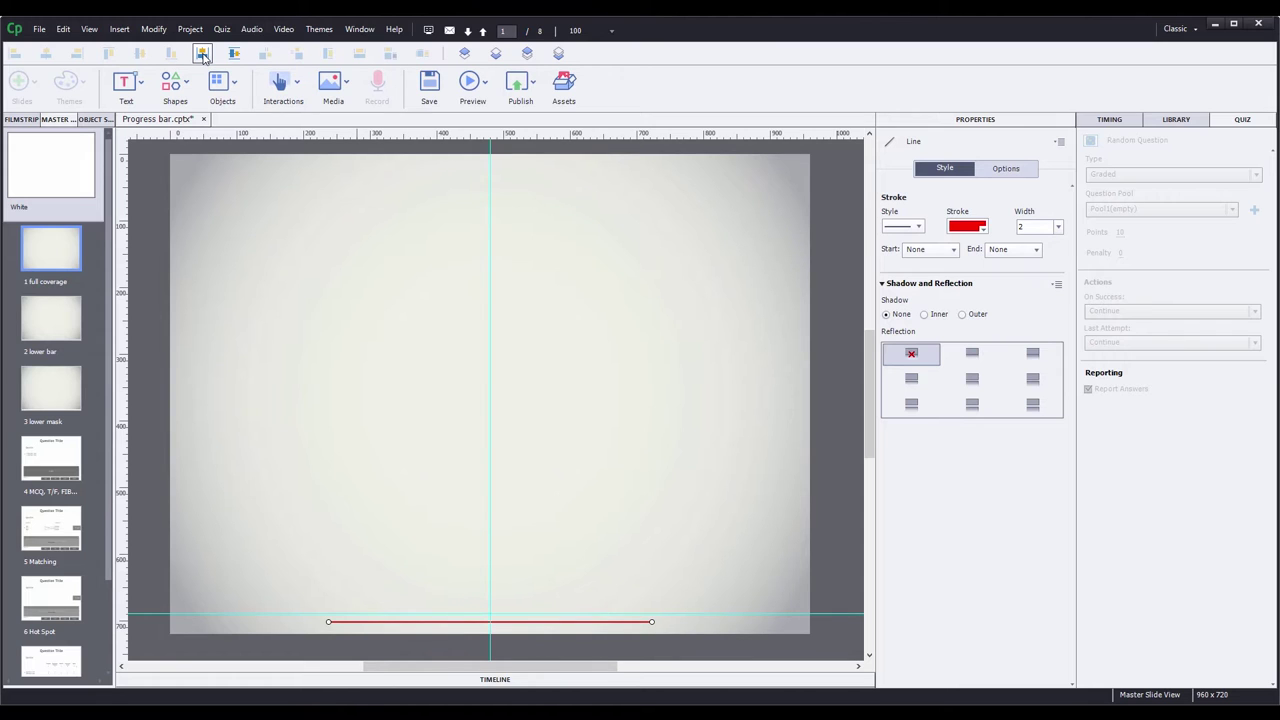
pyautogui.click(359, 29)
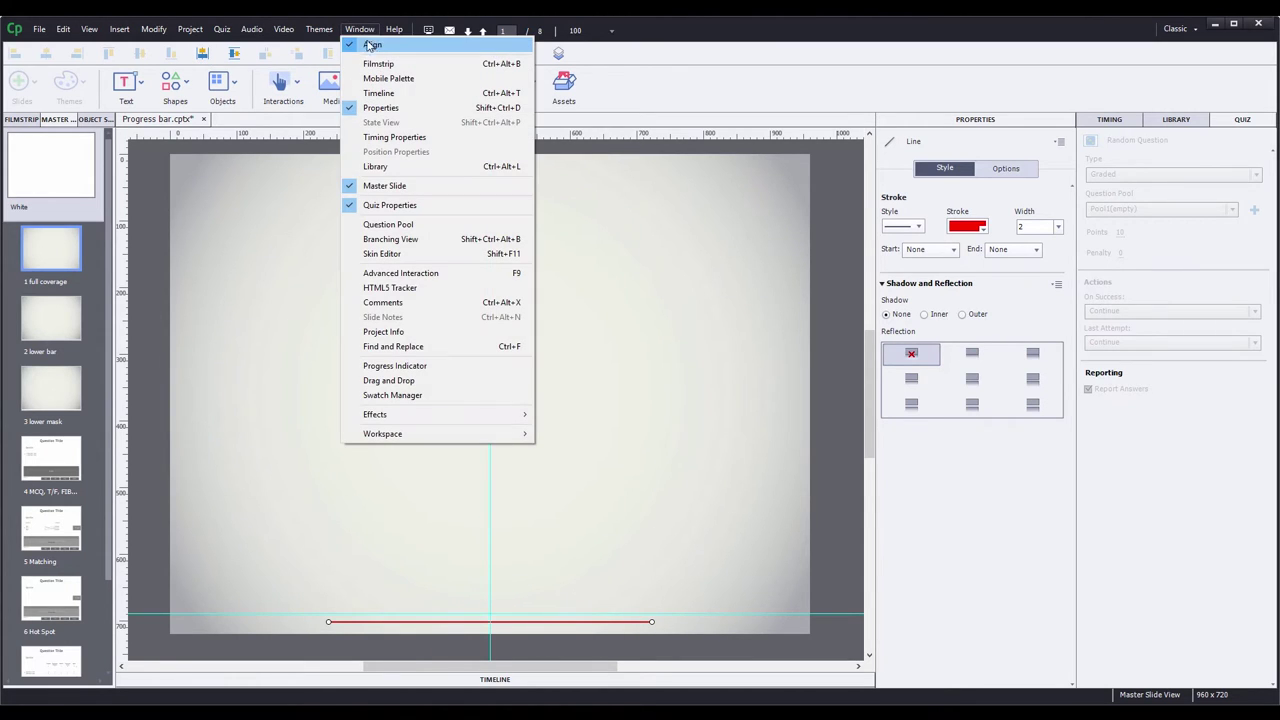
pyautogui.click(749, 77)
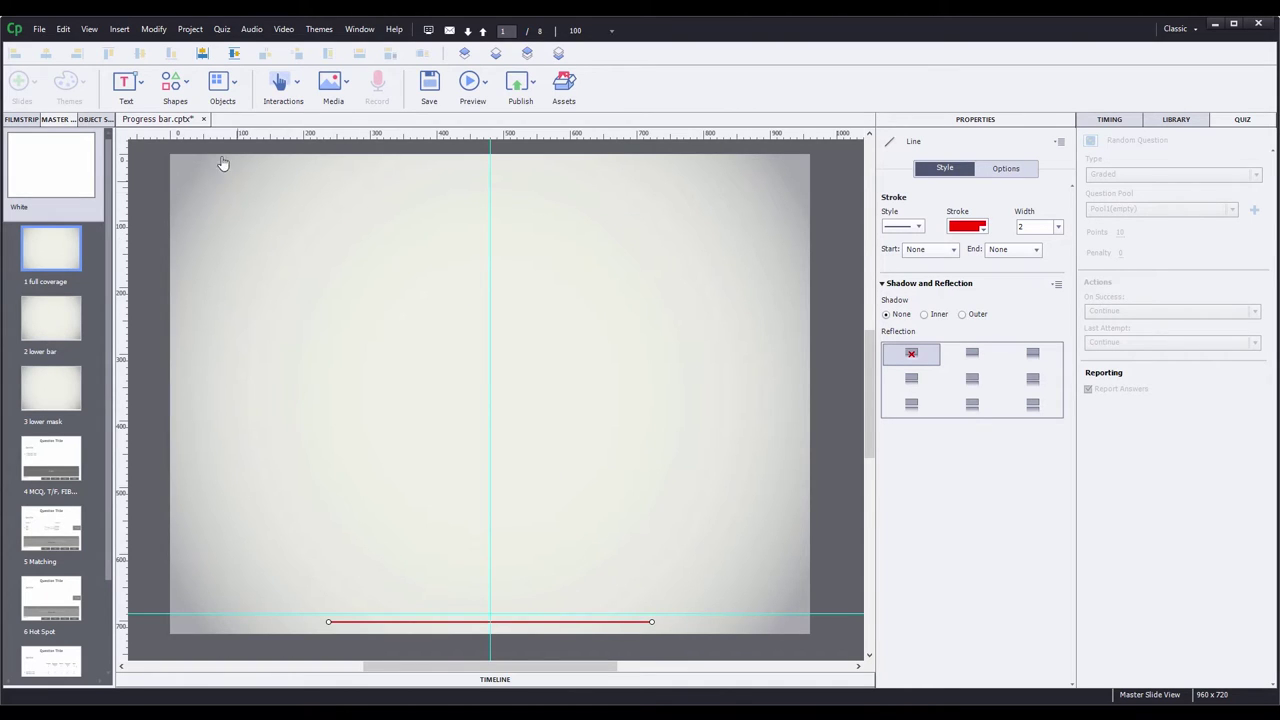
# Draw a helper rectangle about 64 × 31 px between the horizontal guide and the slide's lower edge, with stroke width 0
pyautogui.click(177, 85)
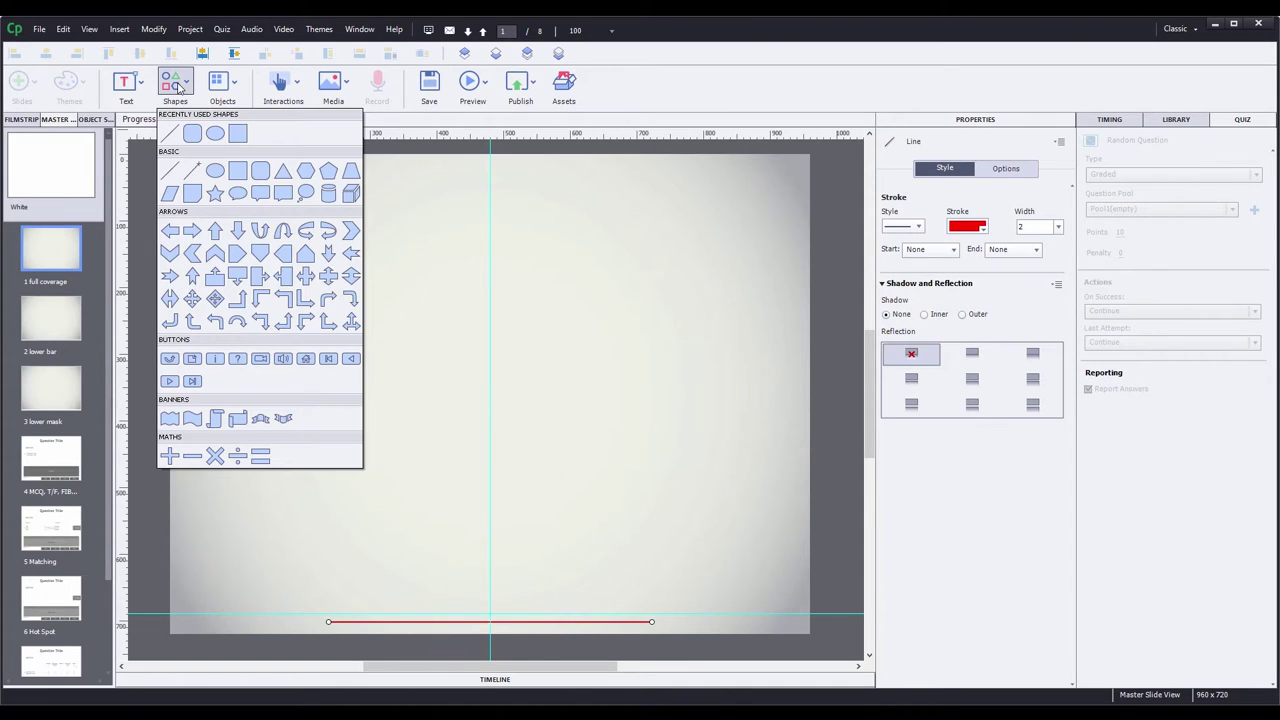
pyautogui.click(239, 135)
pyautogui.moveTo(250, 613); pyautogui.dragTo(293, 634)
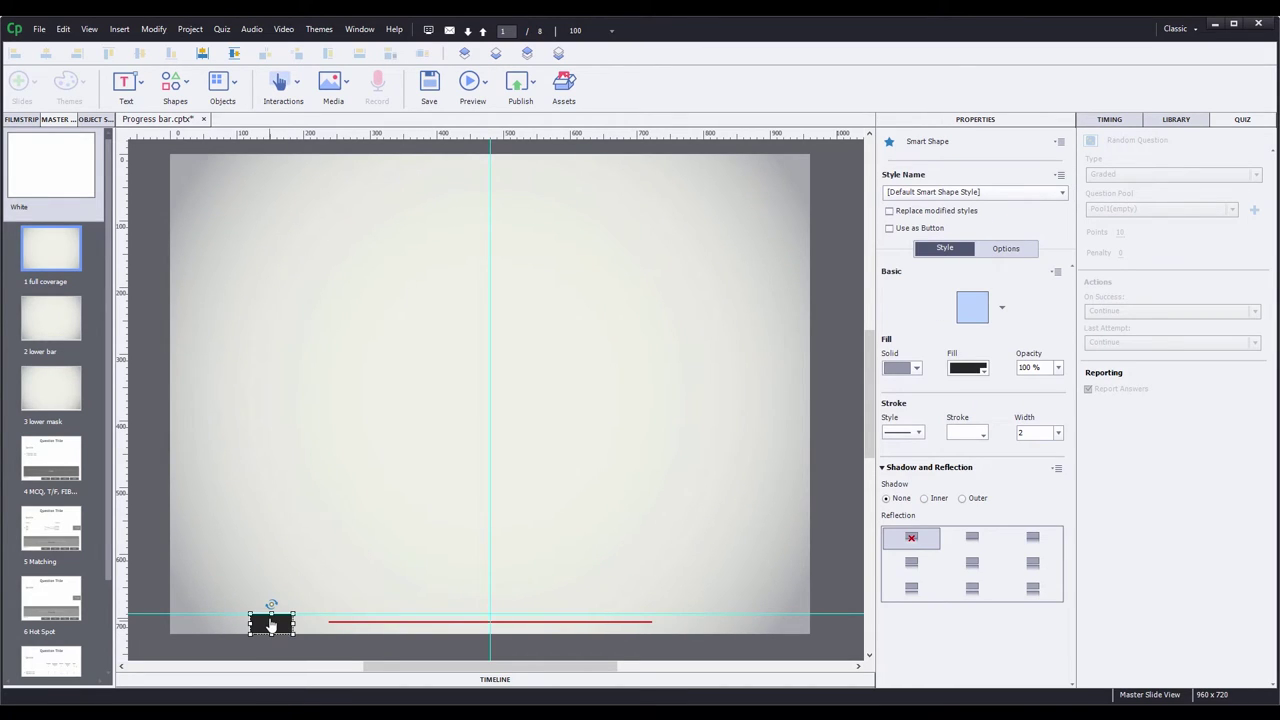
pyautogui.hotkey('ctrl', '=')
pyautogui.hotkey('ctrl', '=')
pyautogui.hotkey('ctrl', '=')
pyautogui.hotkey('ctrl', '=')
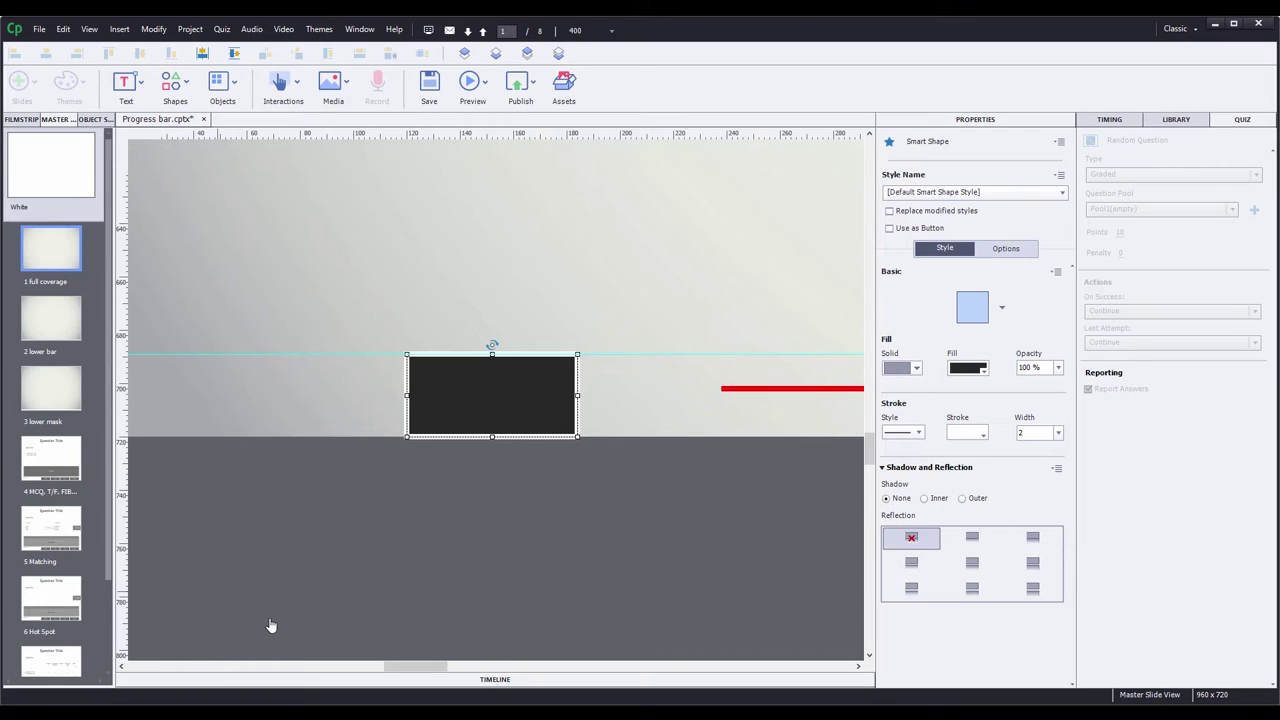
pyautogui.click(1058, 432)
pyautogui.click(1063, 451)
pyautogui.click(472, 394)
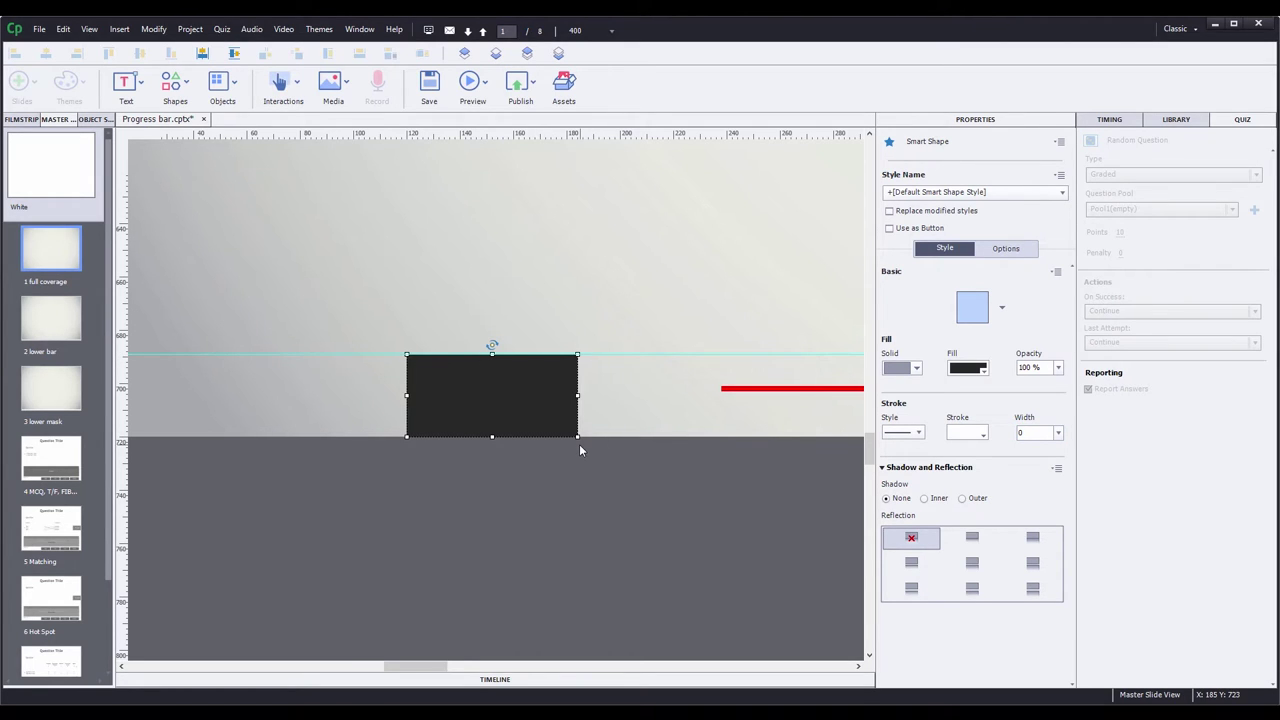
# Align the red line with the vertical middle of the black rectangle and delete the rectangle
pyautogui.scroll(-2, 579, 448)
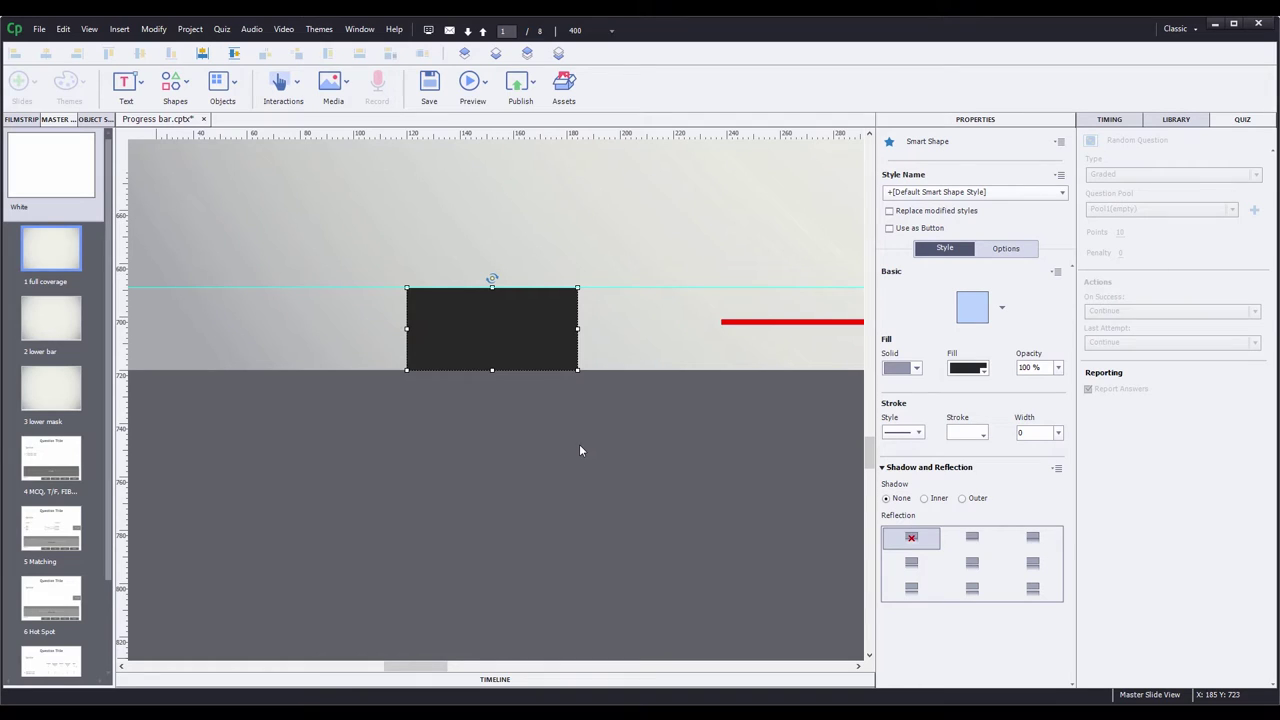
pyautogui.moveTo(415, 666); pyautogui.dragTo(432, 666)
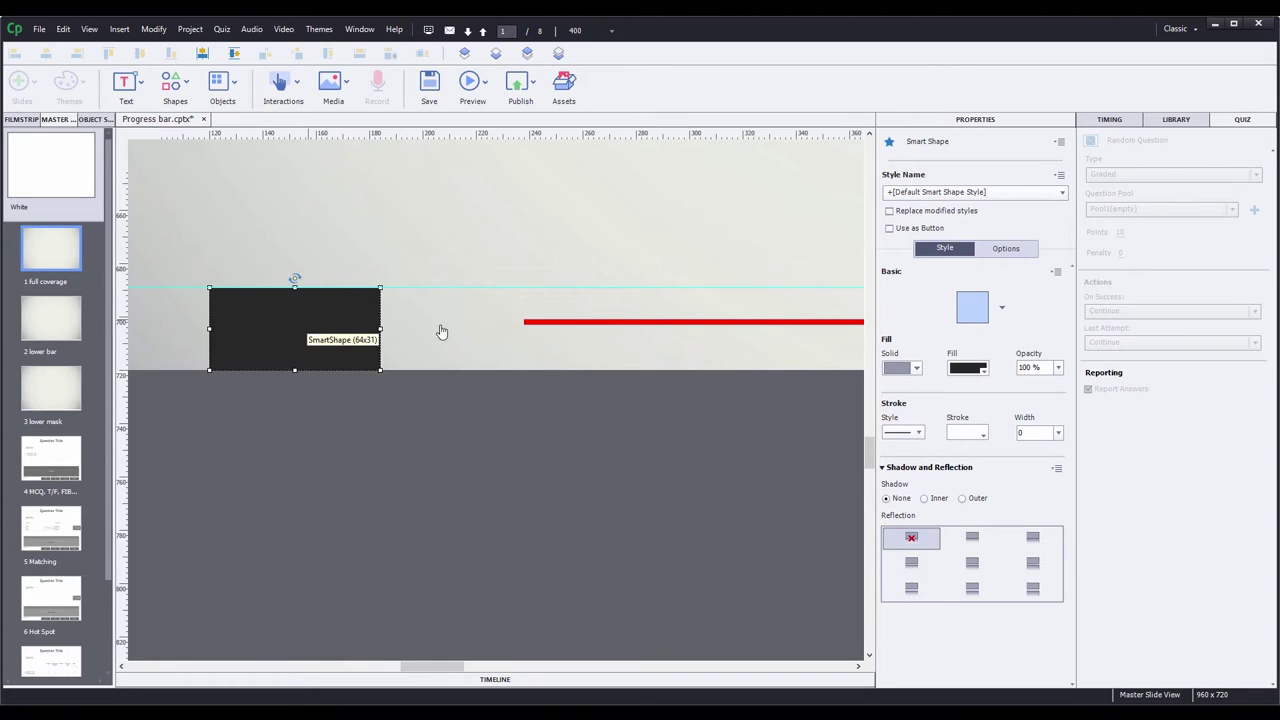
pyautogui.keyDown('shift'); pyautogui.click(573, 321); pyautogui.keyUp('shift')
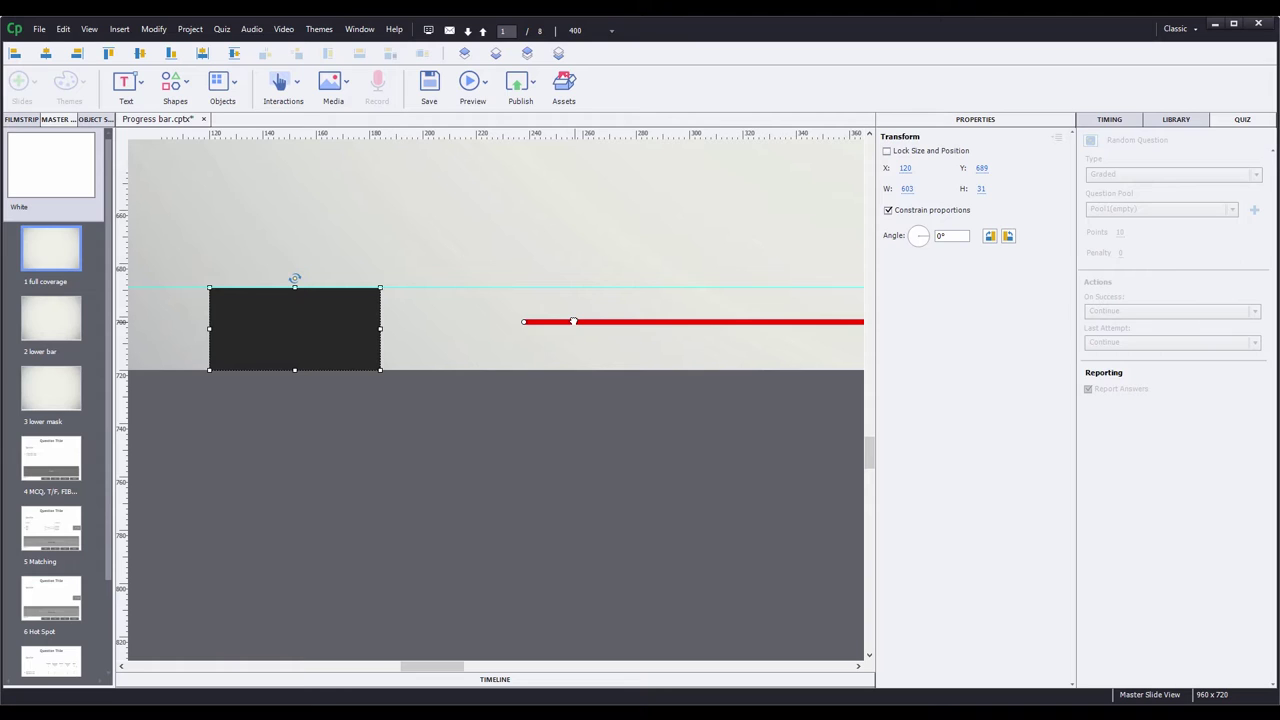
pyautogui.click(140, 53)
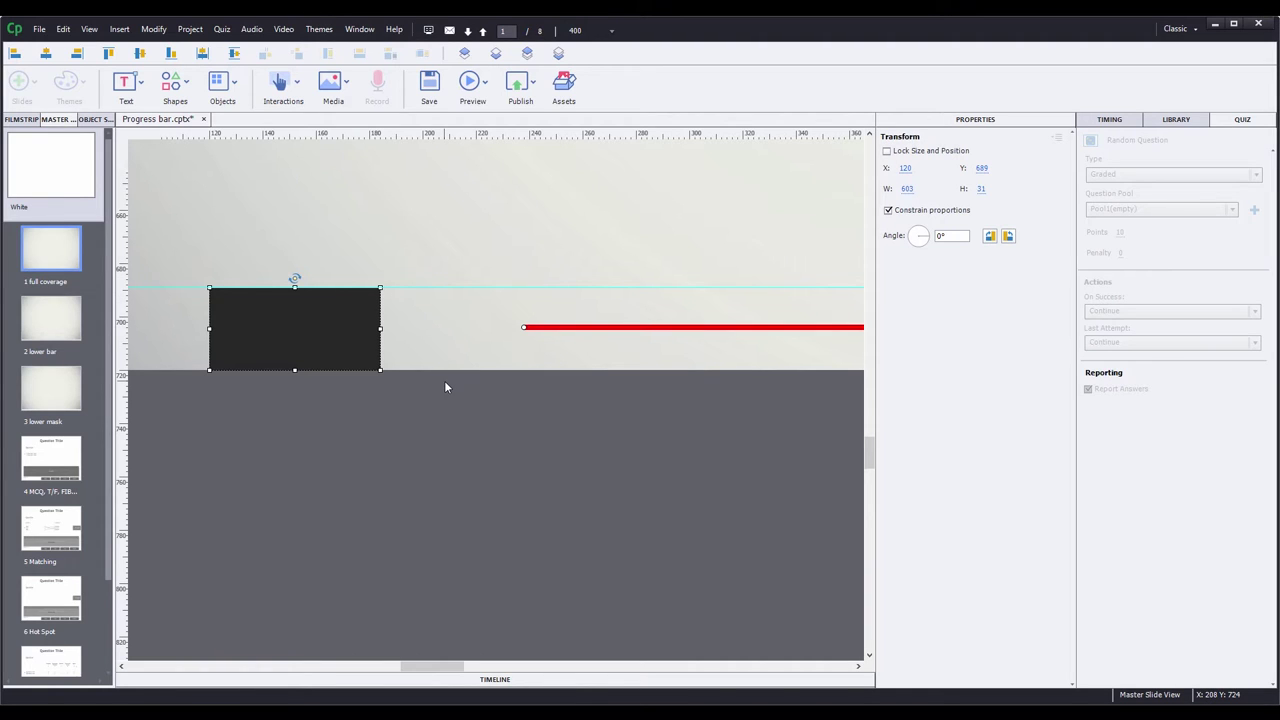
pyautogui.click(567, 328)
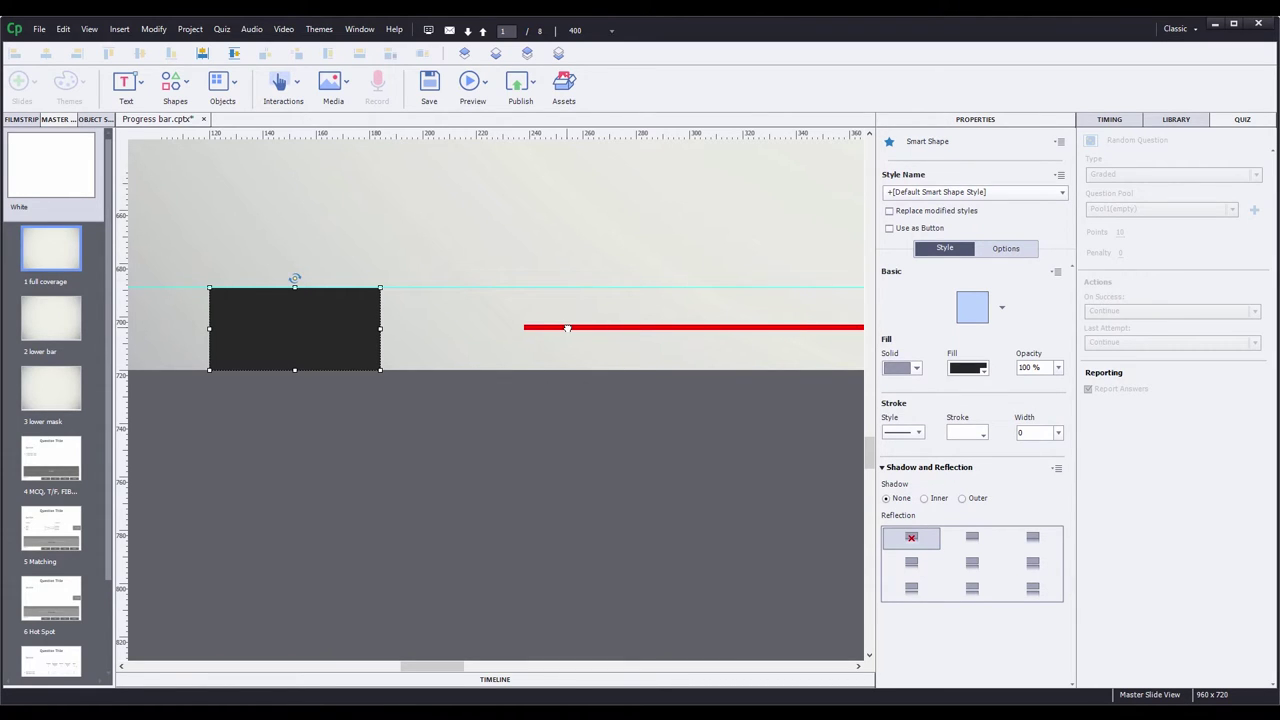
pyautogui.press('Delete')
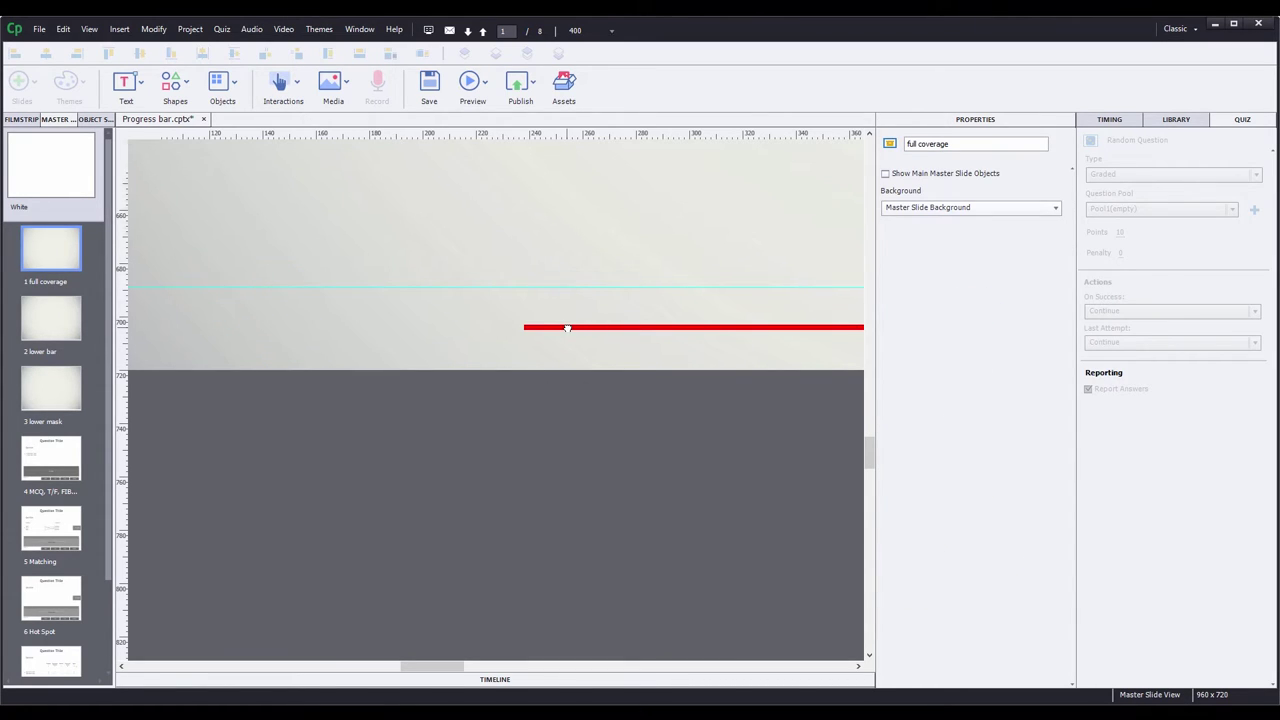
# Draw a circle about 20 px across on slide 1, beside the left end of the red line
pyautogui.click(20, 120)
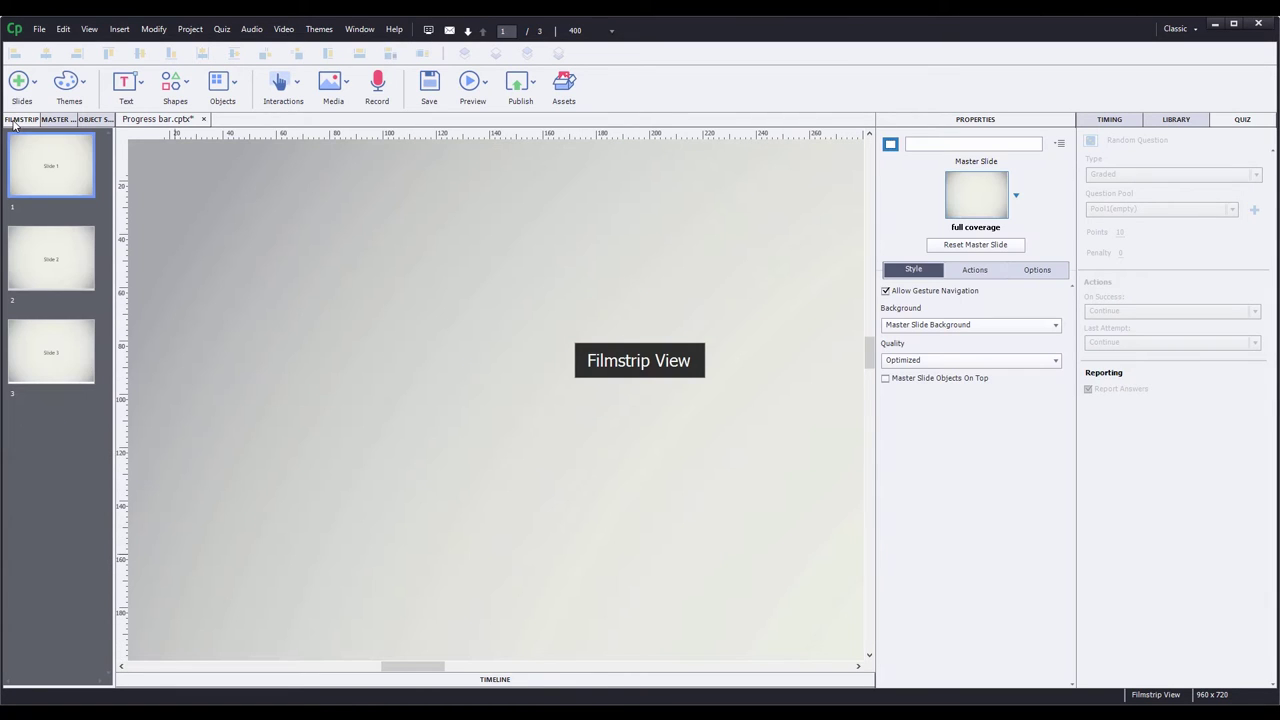
pyautogui.moveTo(866, 352); pyautogui.dragTo(863, 451)
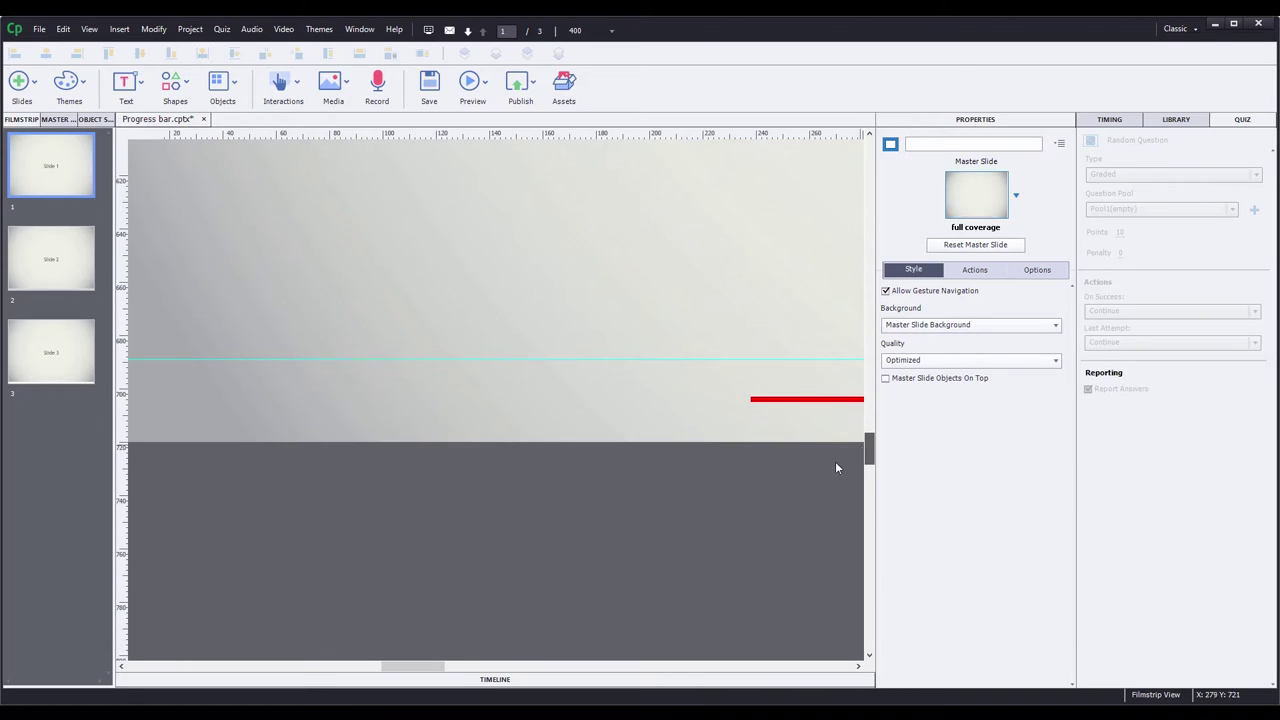
pyautogui.moveTo(408, 672); pyautogui.dragTo(429, 672)
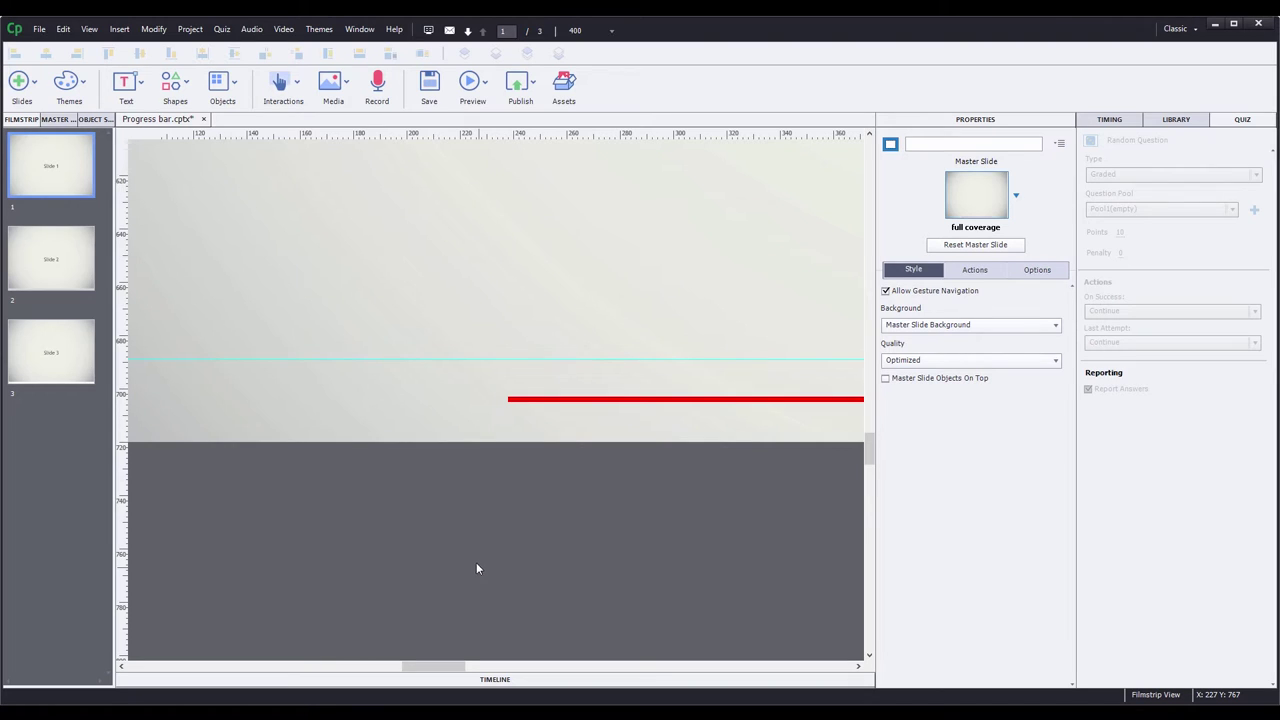
pyautogui.click(174, 85)
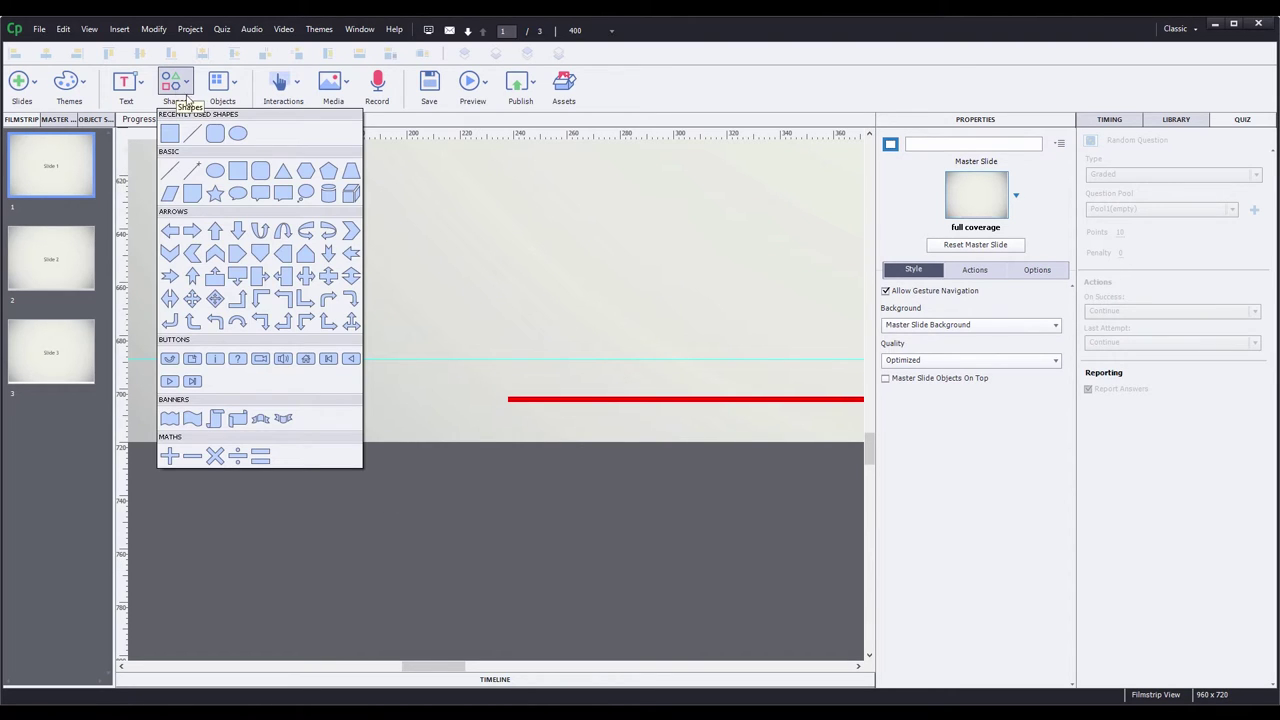
pyautogui.click(241, 135)
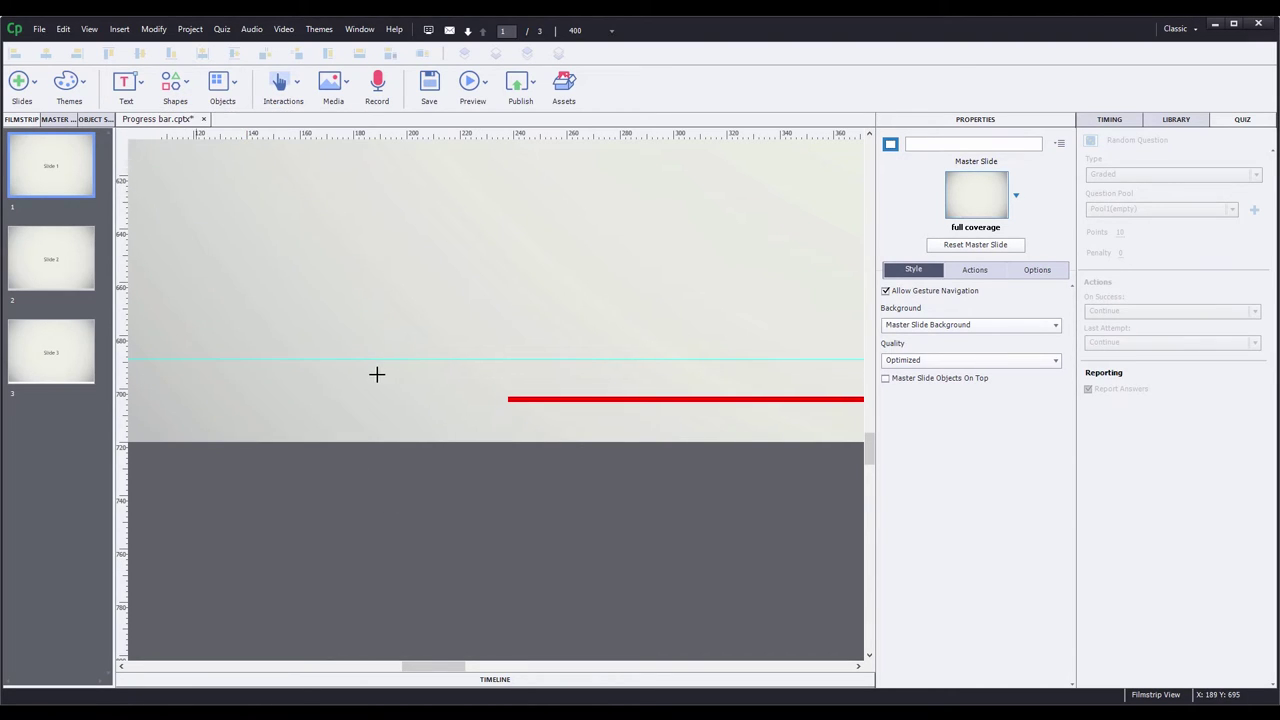
pyautogui.moveTo(377, 376); pyautogui.dragTo(429, 426)
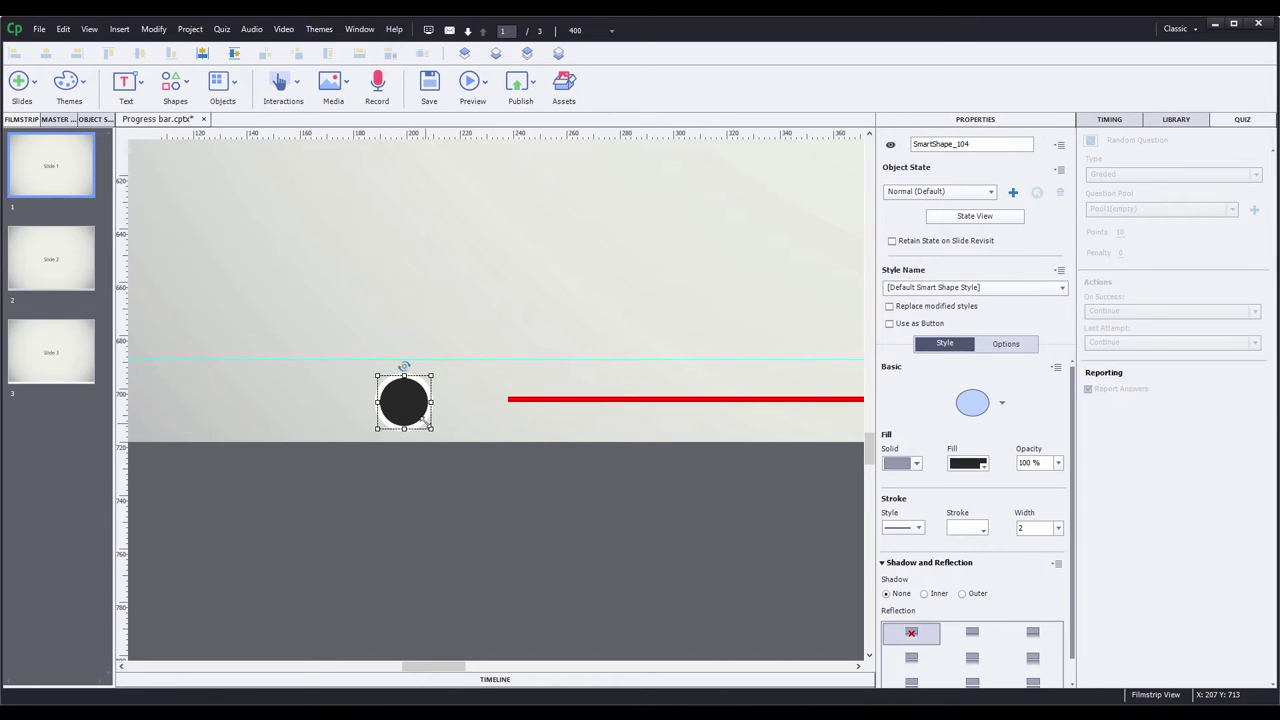
# Fill the circle with red and set its fill opacity to 70 %
pyautogui.click(965, 463)
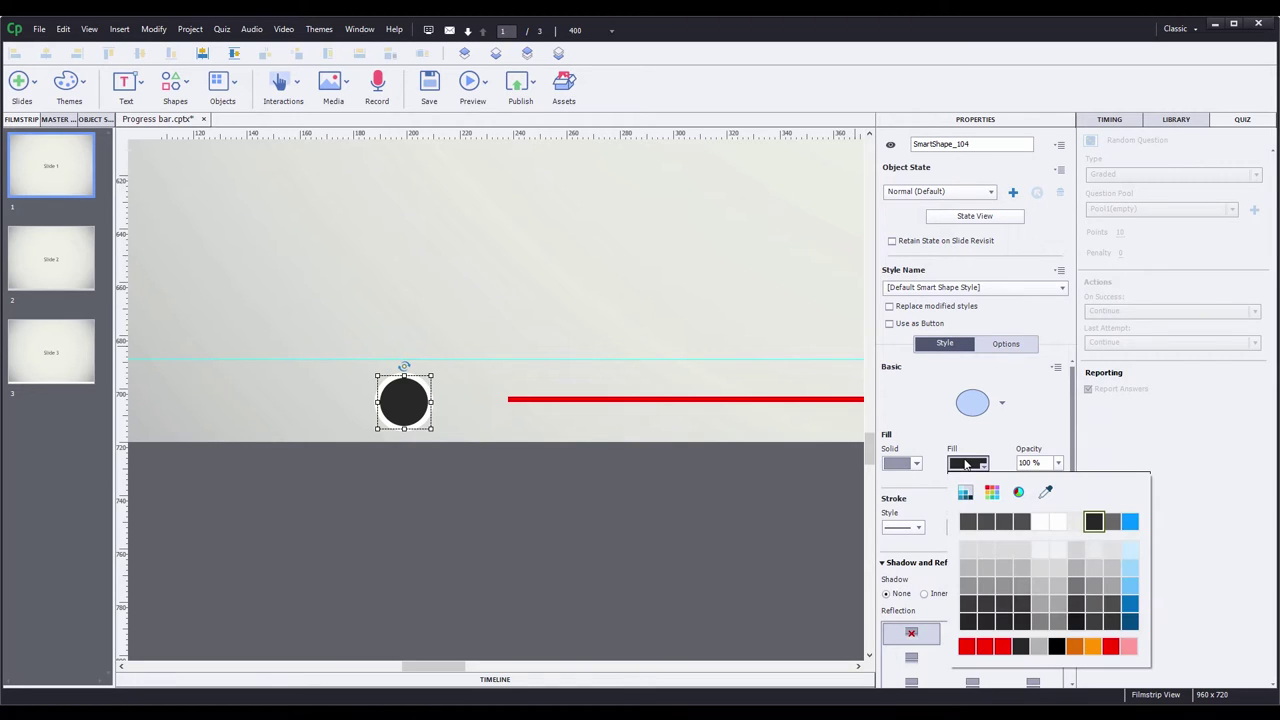
pyautogui.click(966, 652)
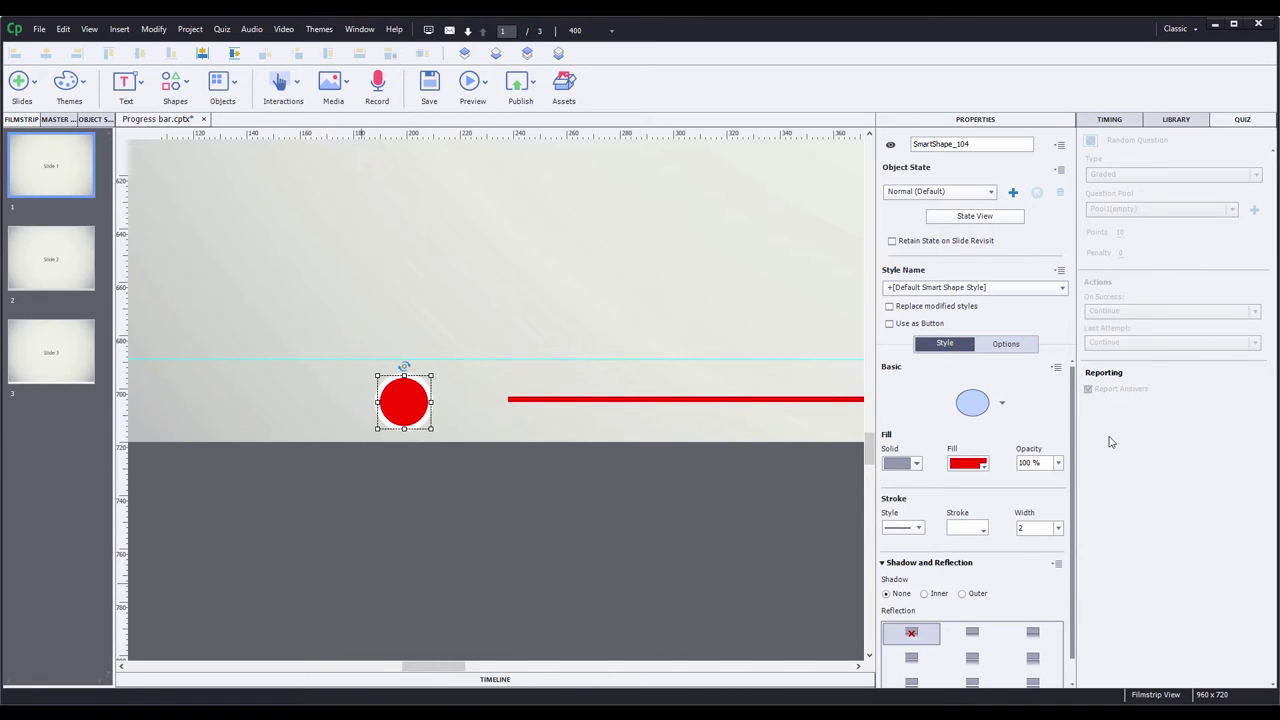
pyautogui.click(1058, 463)
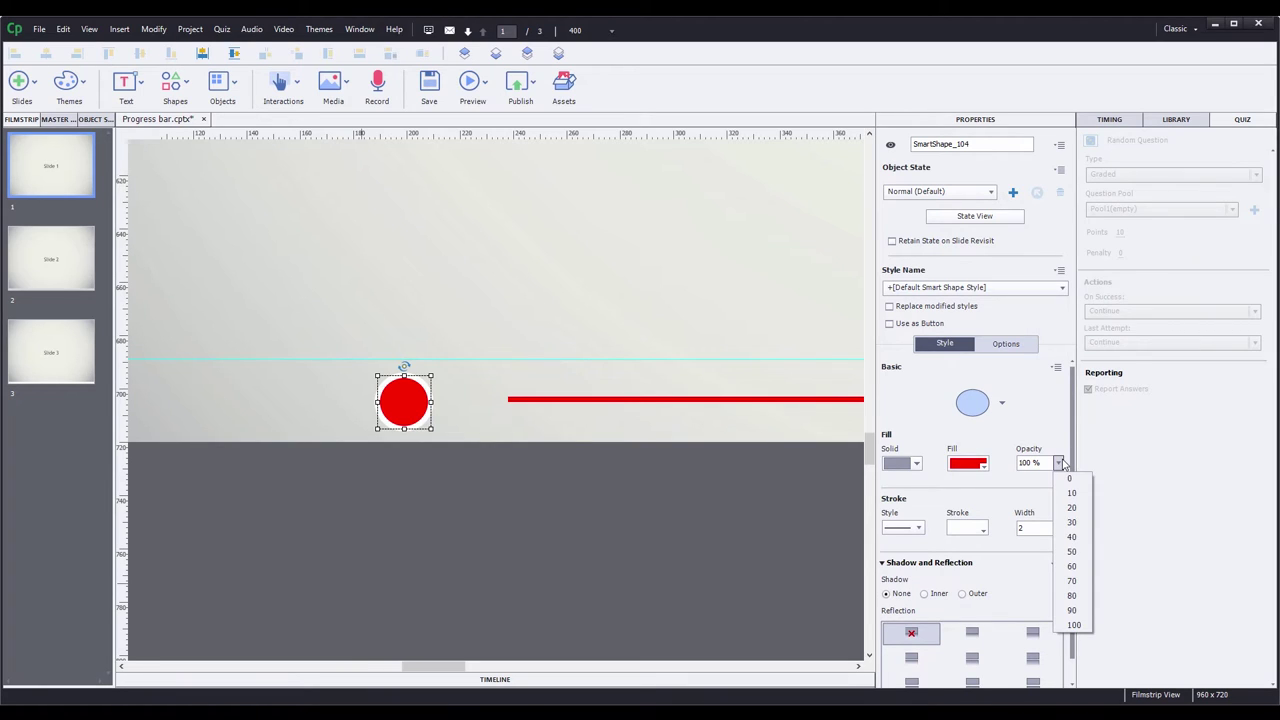
pyautogui.click(1073, 582)
# Center the circle on the left end of the red line and set its fill opacity to 100 %
pyautogui.moveTo(420, 395); pyautogui.dragTo(497, 392)
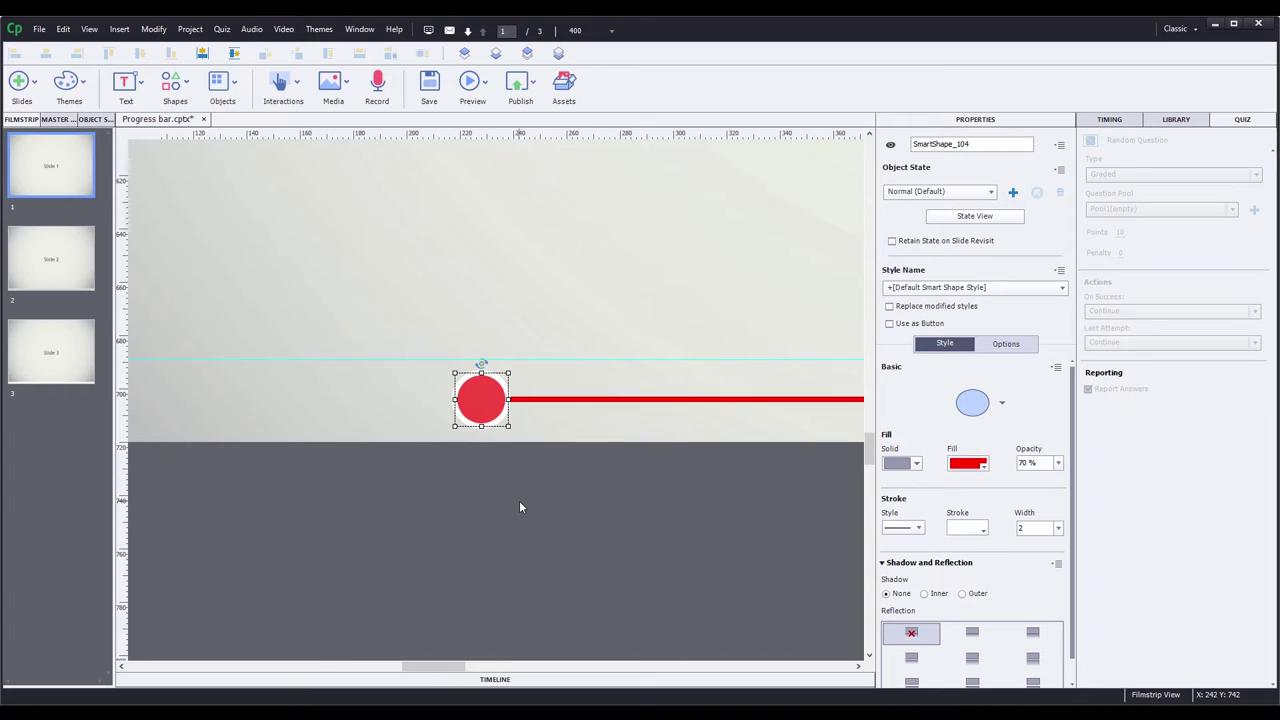
pyautogui.press('Right')
pyautogui.press('Right')
pyautogui.press('Right')
pyautogui.press('Right')
pyautogui.press('Right')
pyautogui.press('Right')
pyautogui.press('Right')
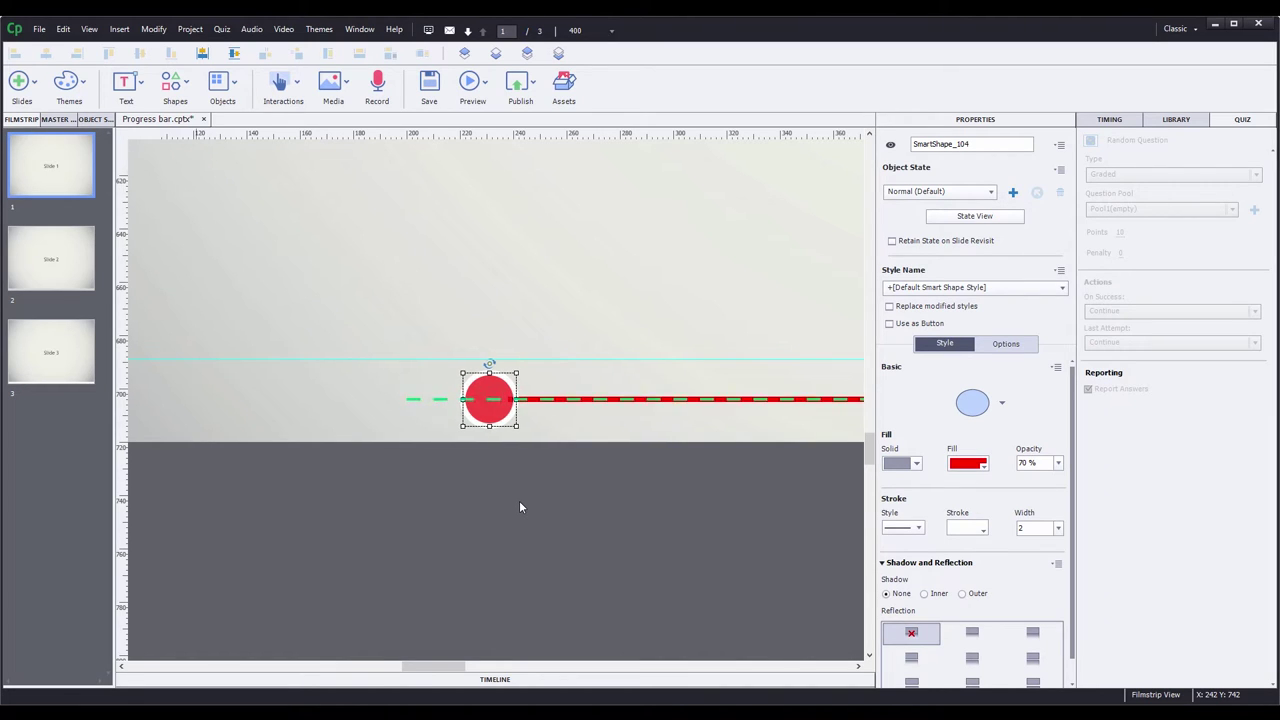
pyautogui.press('Right')
pyautogui.press('Right')
pyautogui.press('Right')
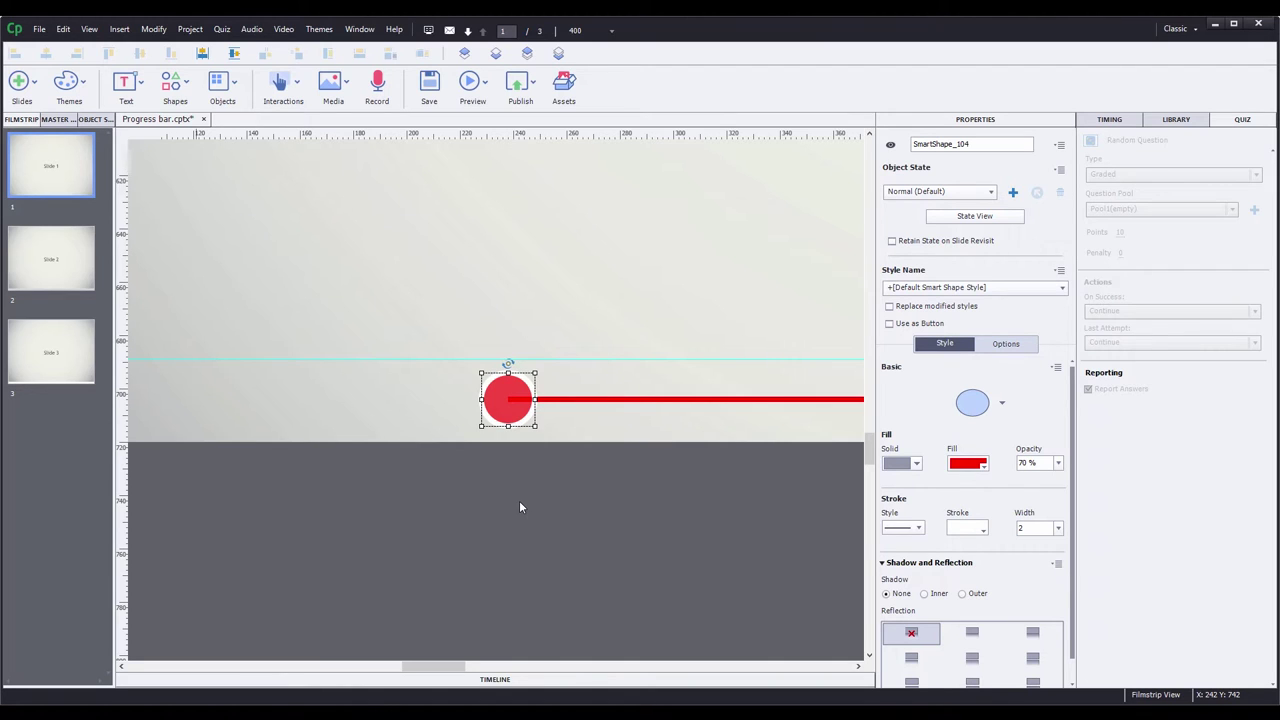
pyautogui.click(1058, 466)
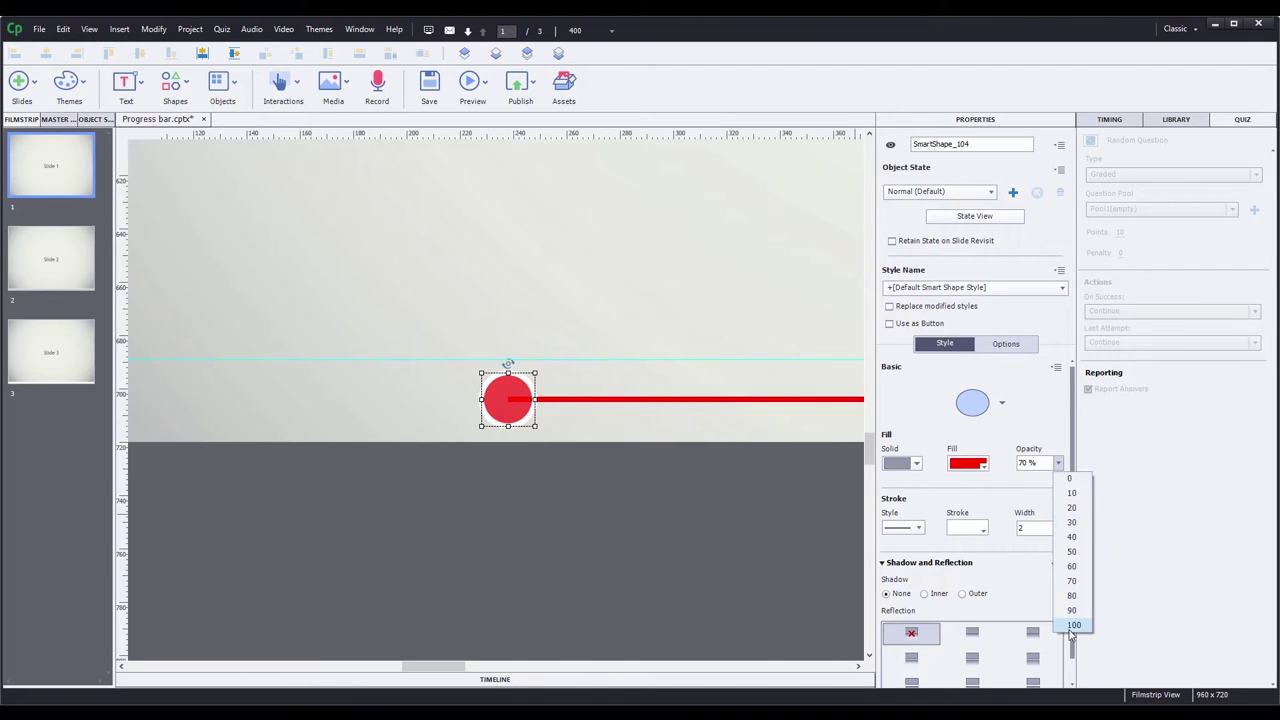
pyautogui.click(1073, 624)
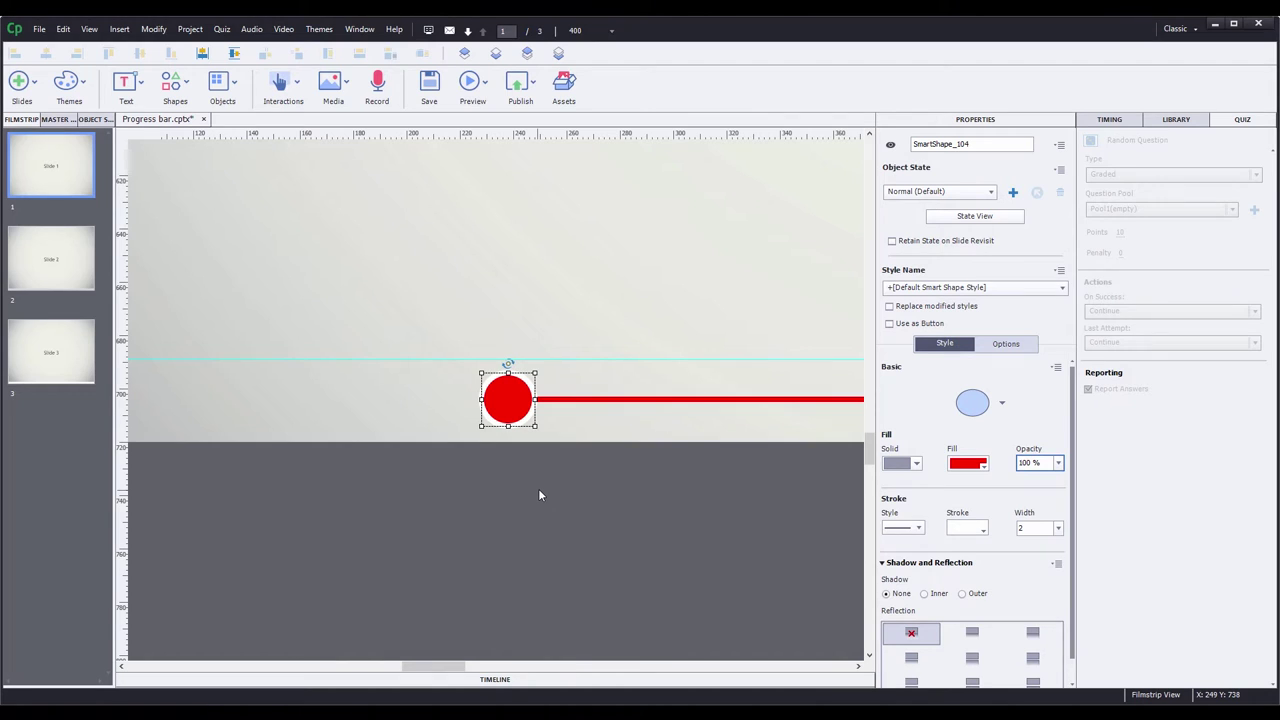
# Apply the LeftToRight motion path effect to the red circle
pyautogui.click(1108, 120)
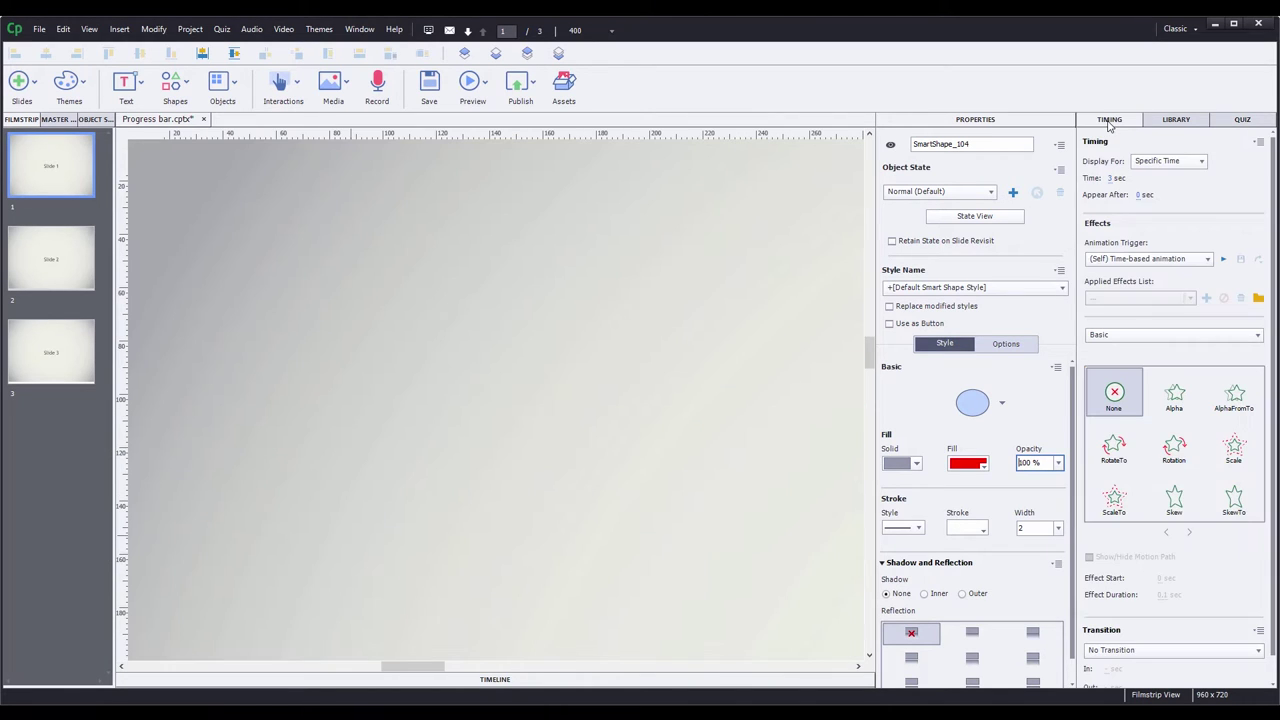
pyautogui.click(1158, 337)
pyautogui.click(1135, 410)
pyautogui.click(1254, 455)
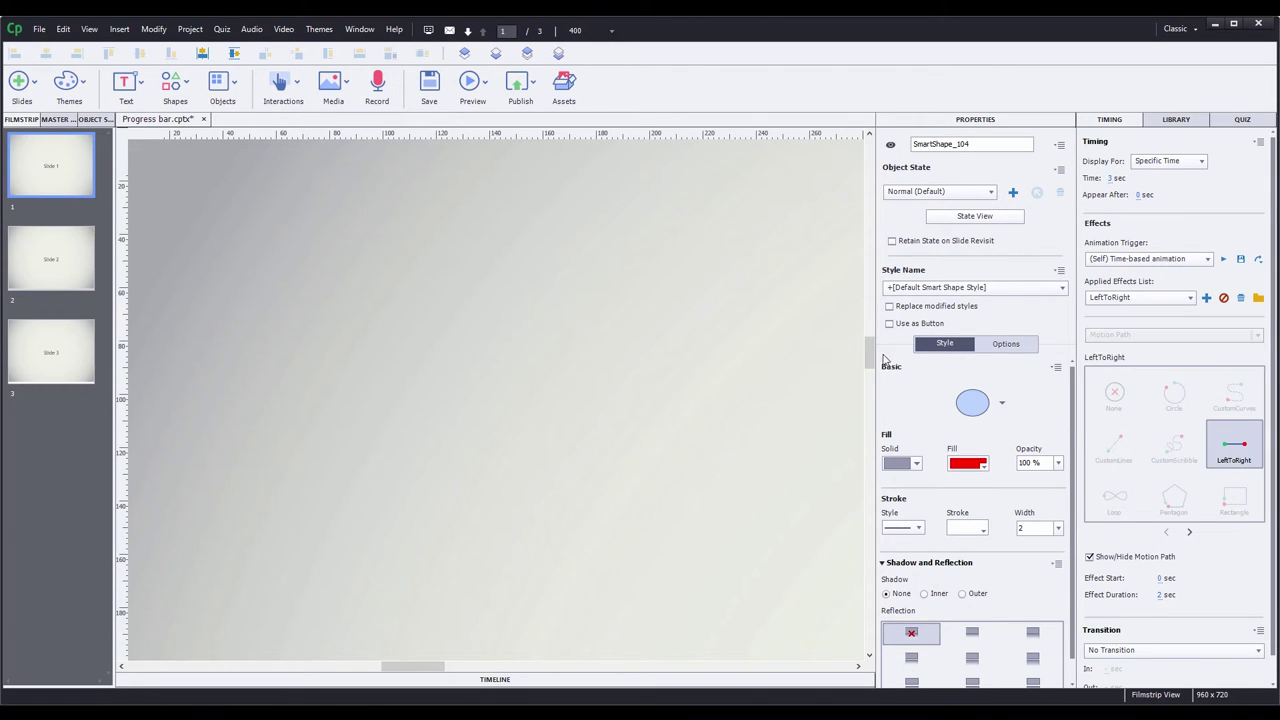
# Extend the circle's motion path to the right end of the red line and hide the path
pyautogui.moveTo(870, 350); pyautogui.dragTo(868, 445)
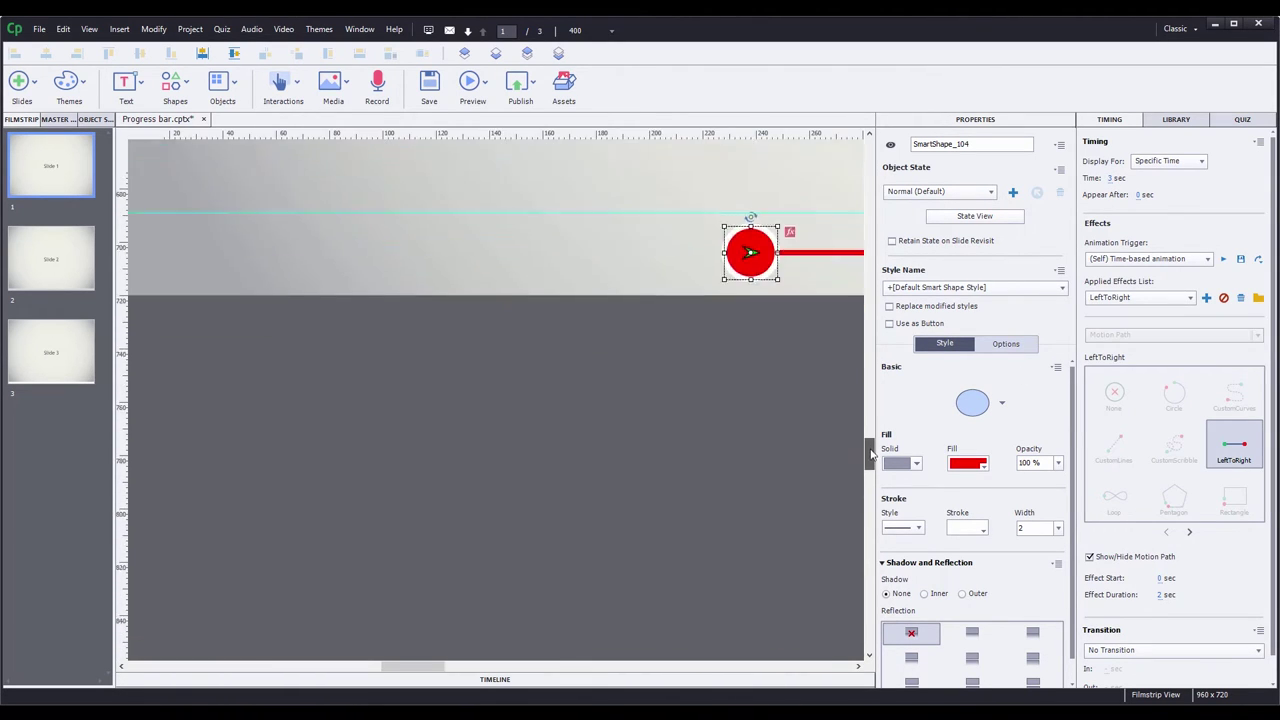
pyautogui.moveTo(401, 674); pyautogui.dragTo(431, 674)
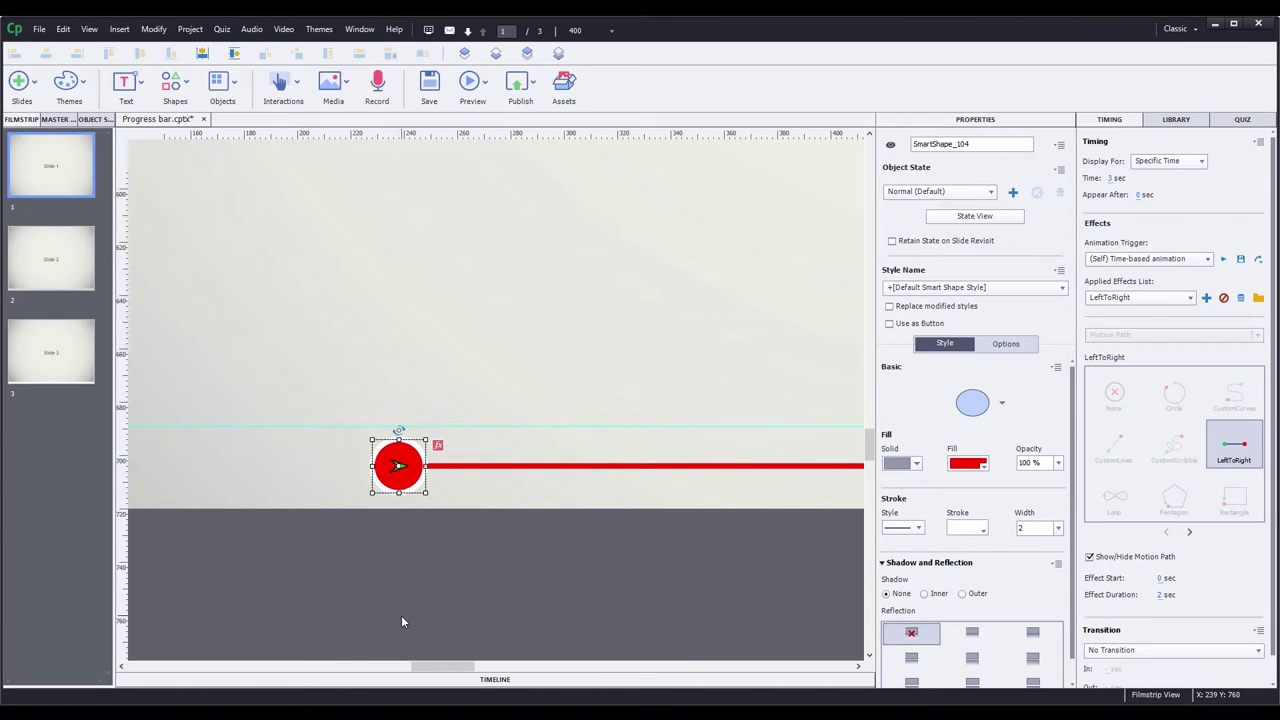
pyautogui.moveTo(440, 670); pyautogui.dragTo(535, 677)
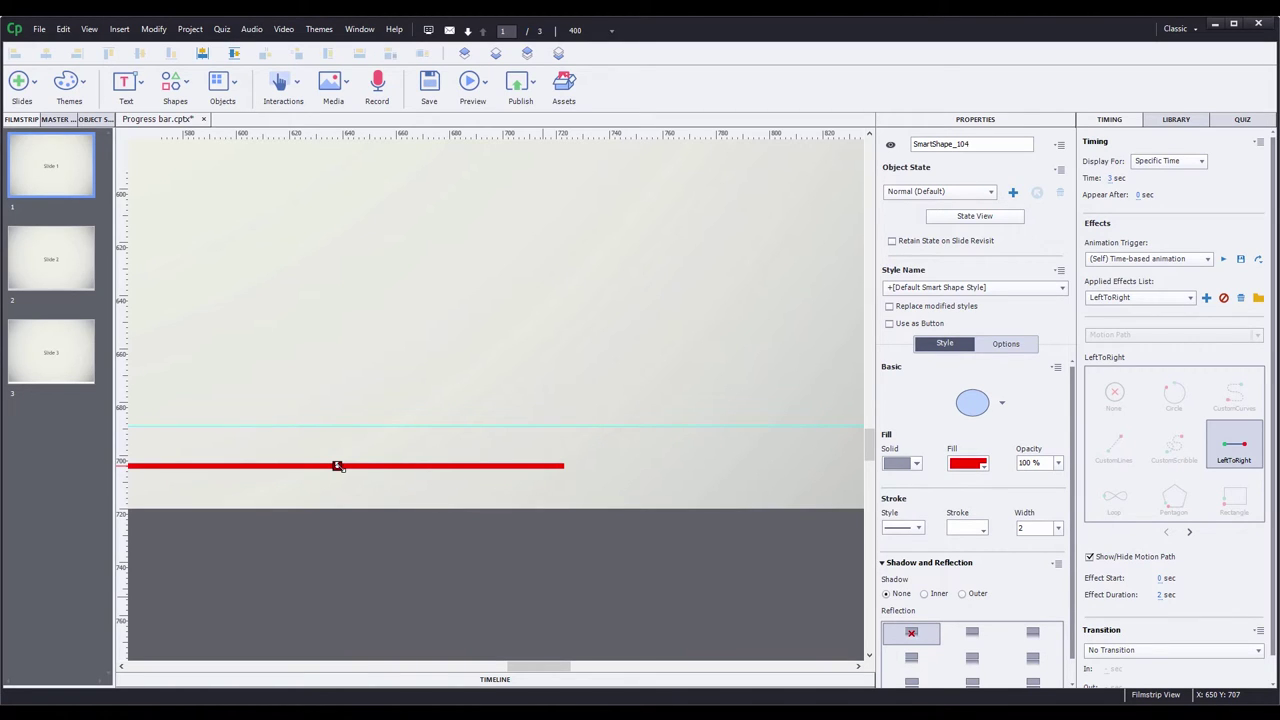
pyautogui.moveTo(338, 466); pyautogui.dragTo(562, 487)
pyautogui.hotkey('ctrl', 'alt', '0')
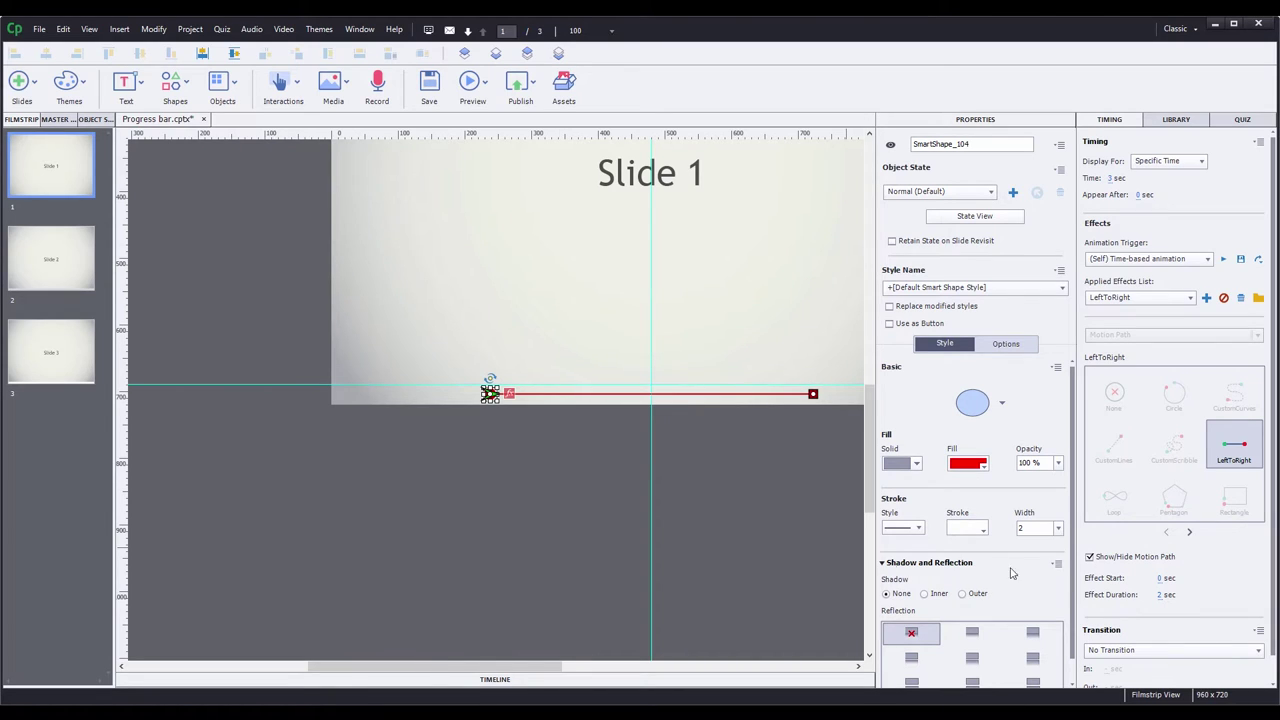
pyautogui.click(1089, 558)
# Display the circle for the rest of slide 1 and stretch its LeftToRight effect to 10 seconds
pyautogui.click(494, 680)
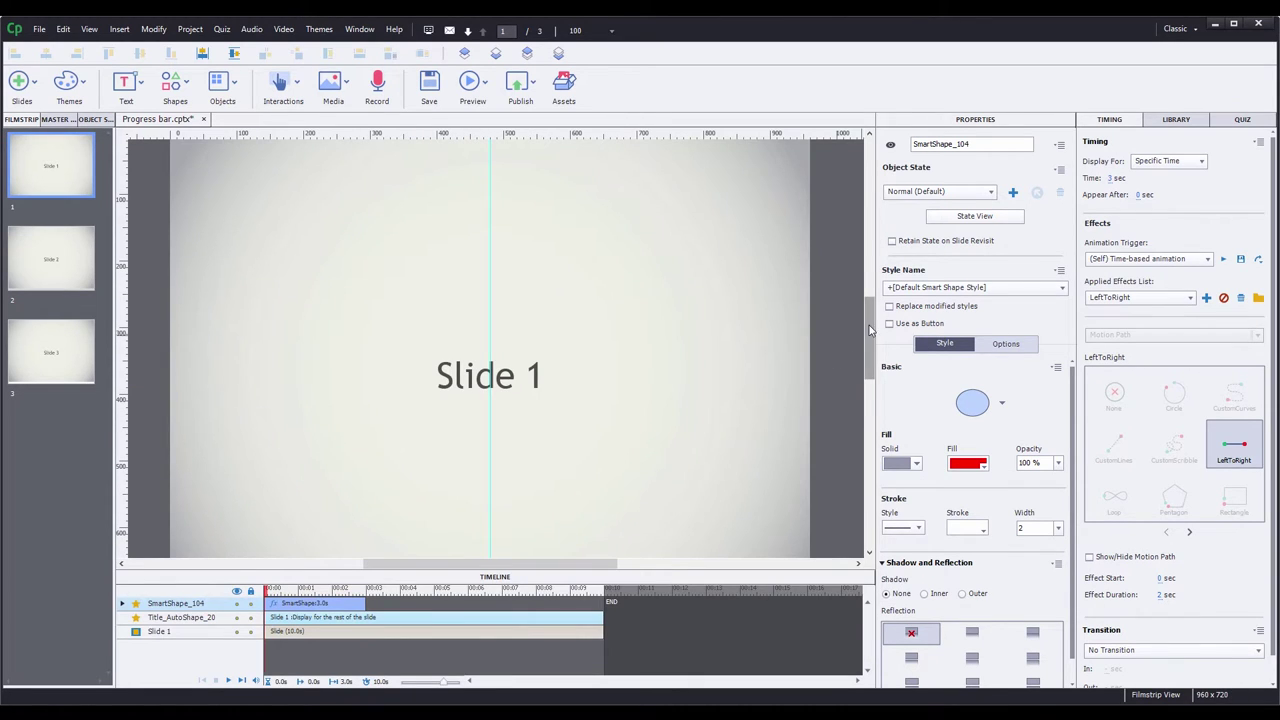
pyautogui.scroll(-3, 858, 368)
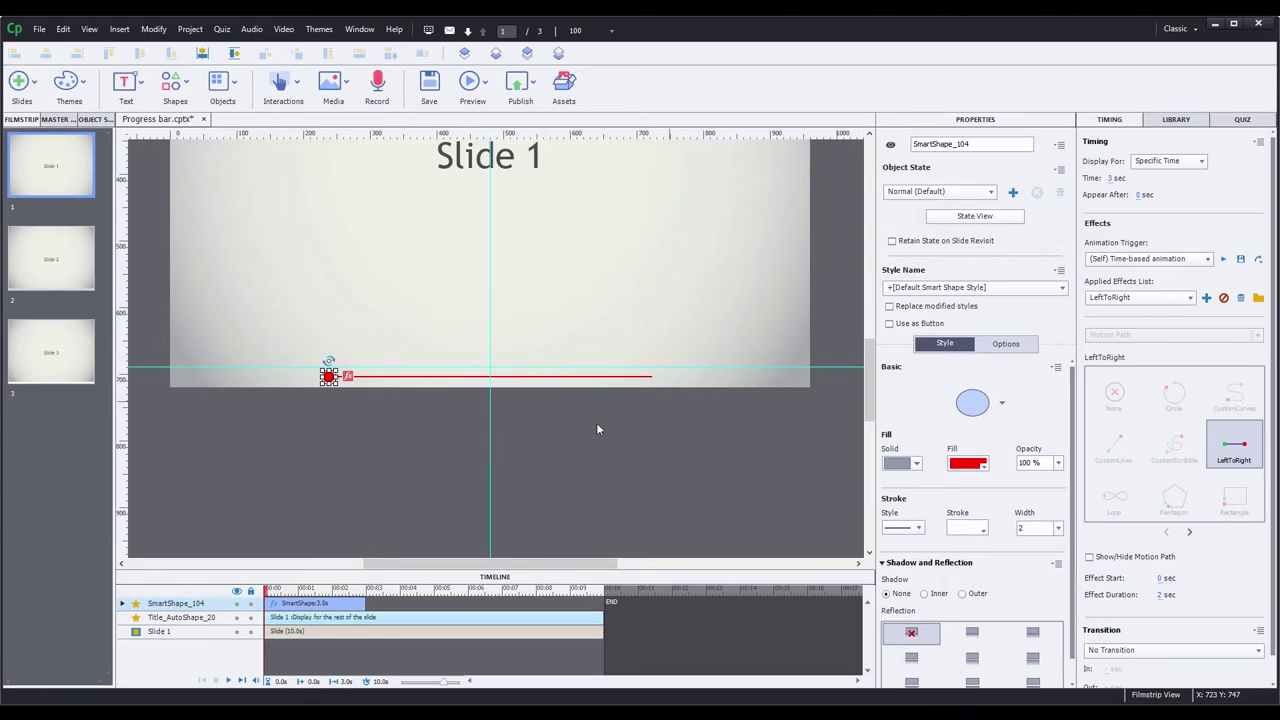
pyautogui.rightClick(307, 605)
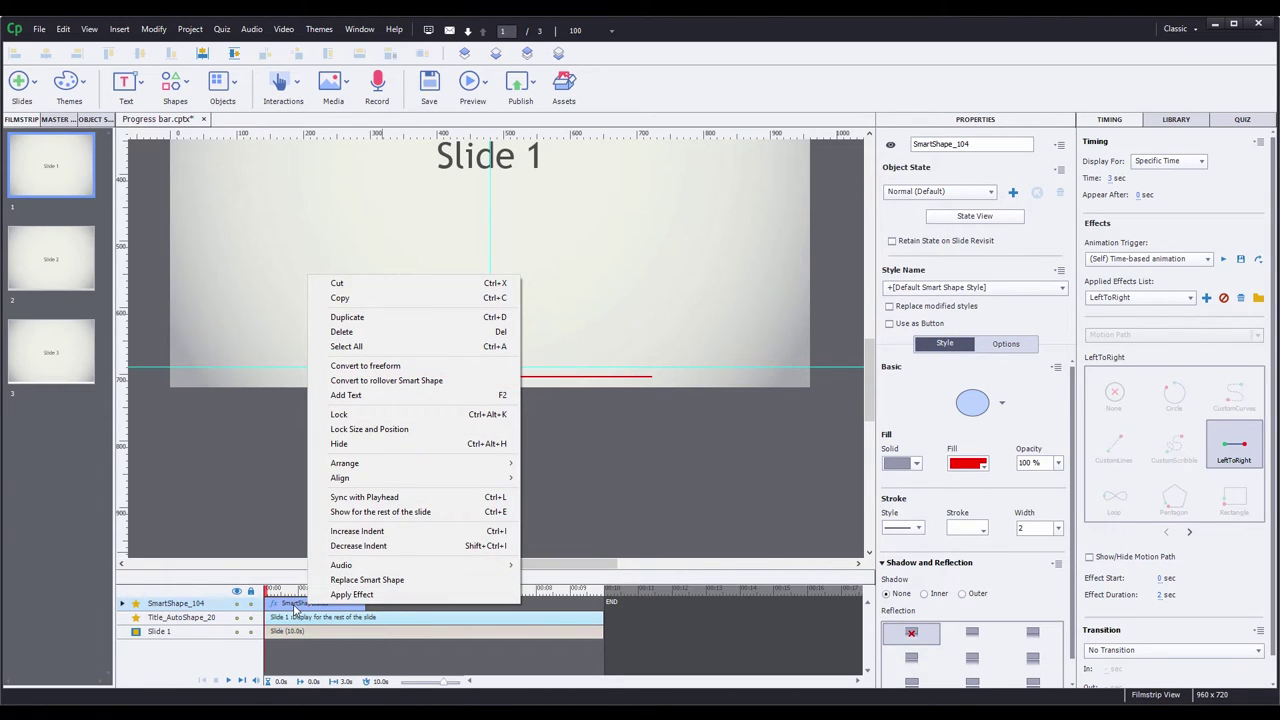
pyautogui.click(421, 512)
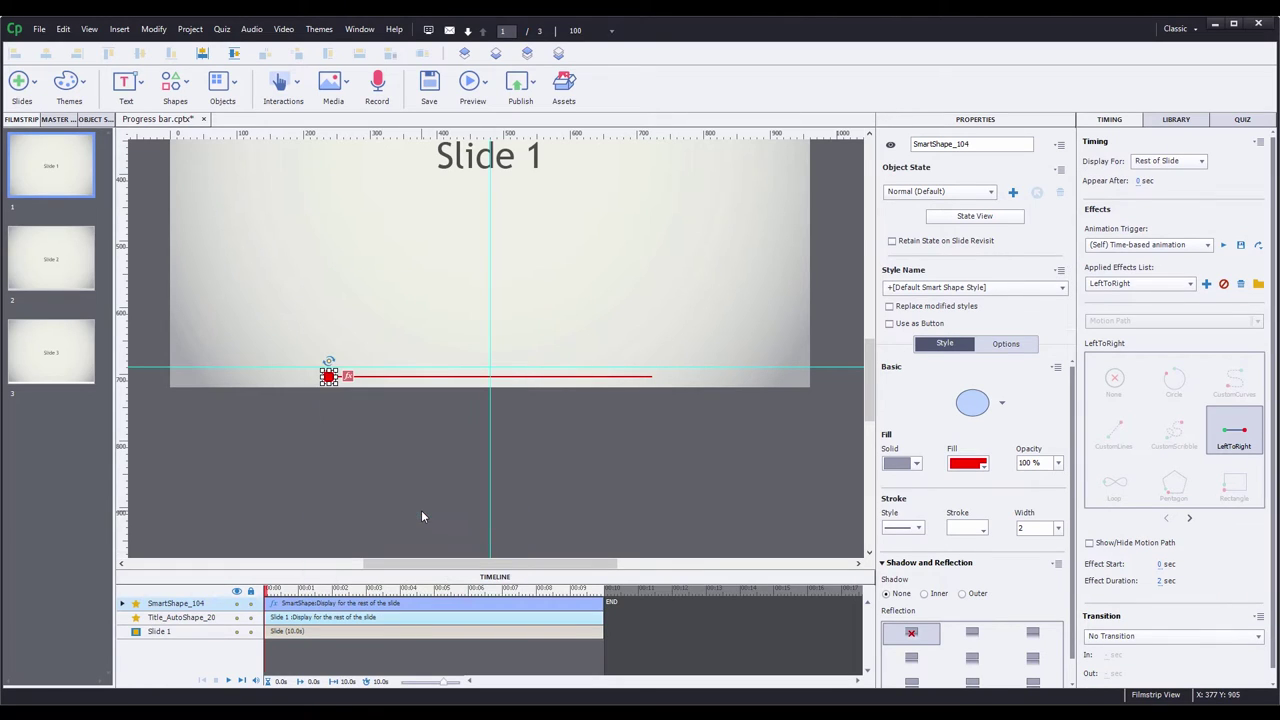
pyautogui.click(123, 605)
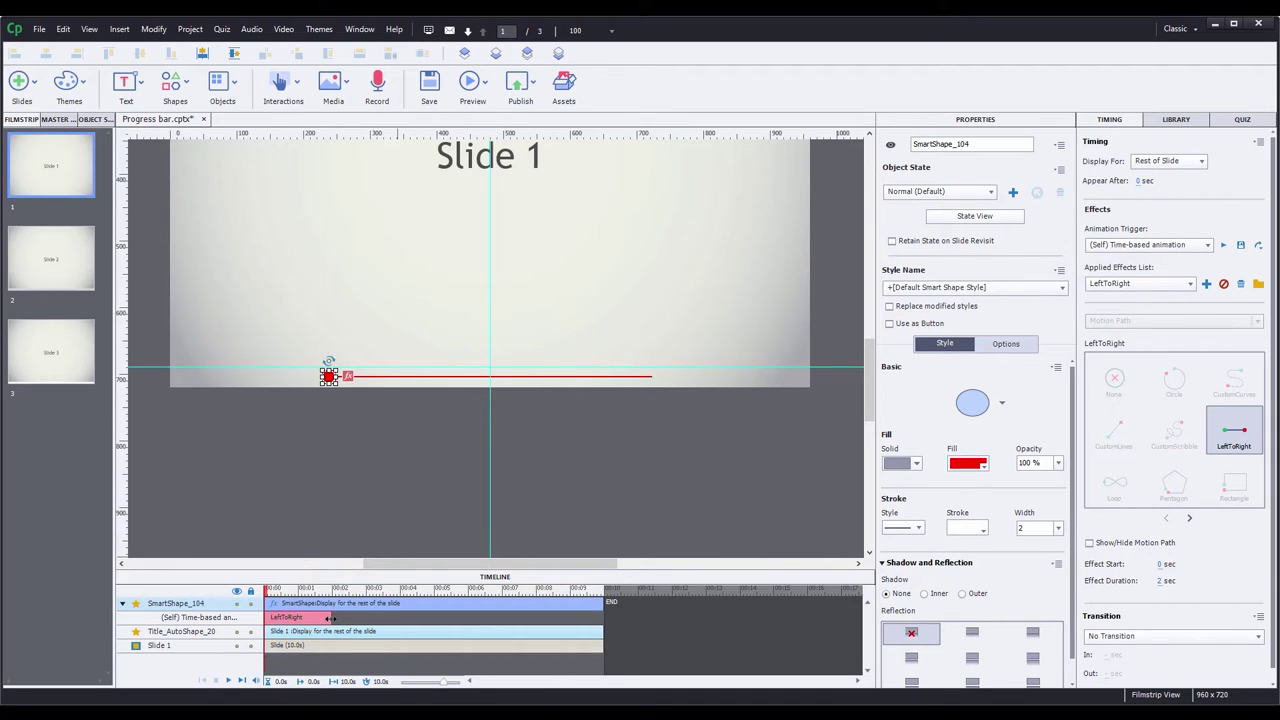
pyautogui.moveTo(330, 618); pyautogui.dragTo(601, 617)
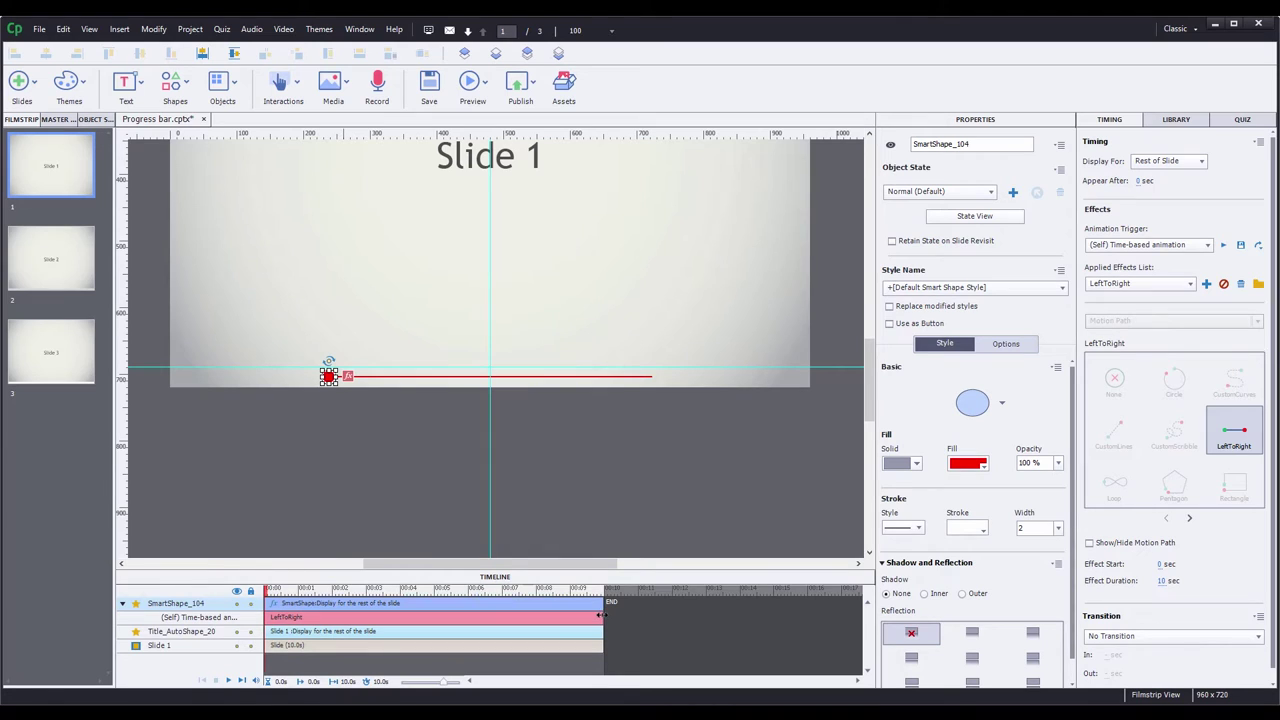
# Scrub the slide 1 timeline from start to end and back to check the circle's movement along the line
pyautogui.click(310, 449)
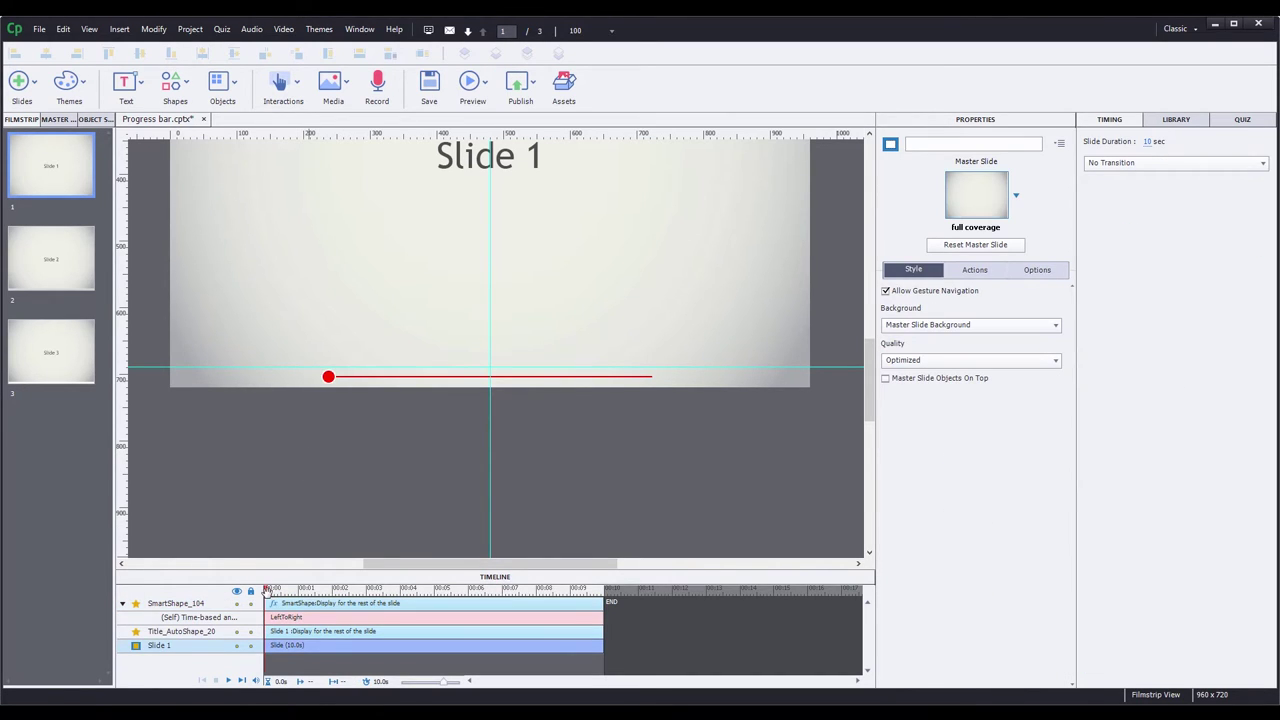
pyautogui.moveTo(266, 590); pyautogui.dragTo(605, 590)
pyautogui.moveTo(605, 590); pyautogui.dragTo(265, 591)
# Draw a rounded rectangle about 110 × 52 px on slide 1, above and to the right of the red line
pyautogui.click(185, 80)
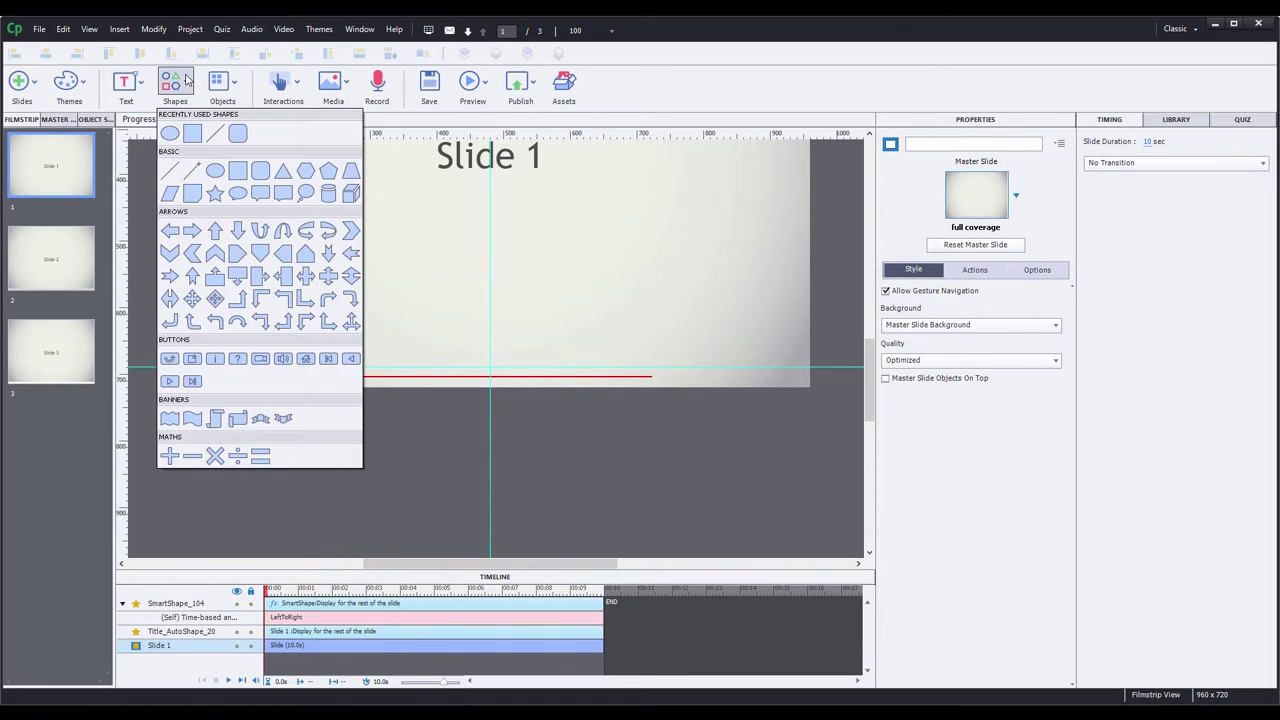
pyautogui.click(240, 134)
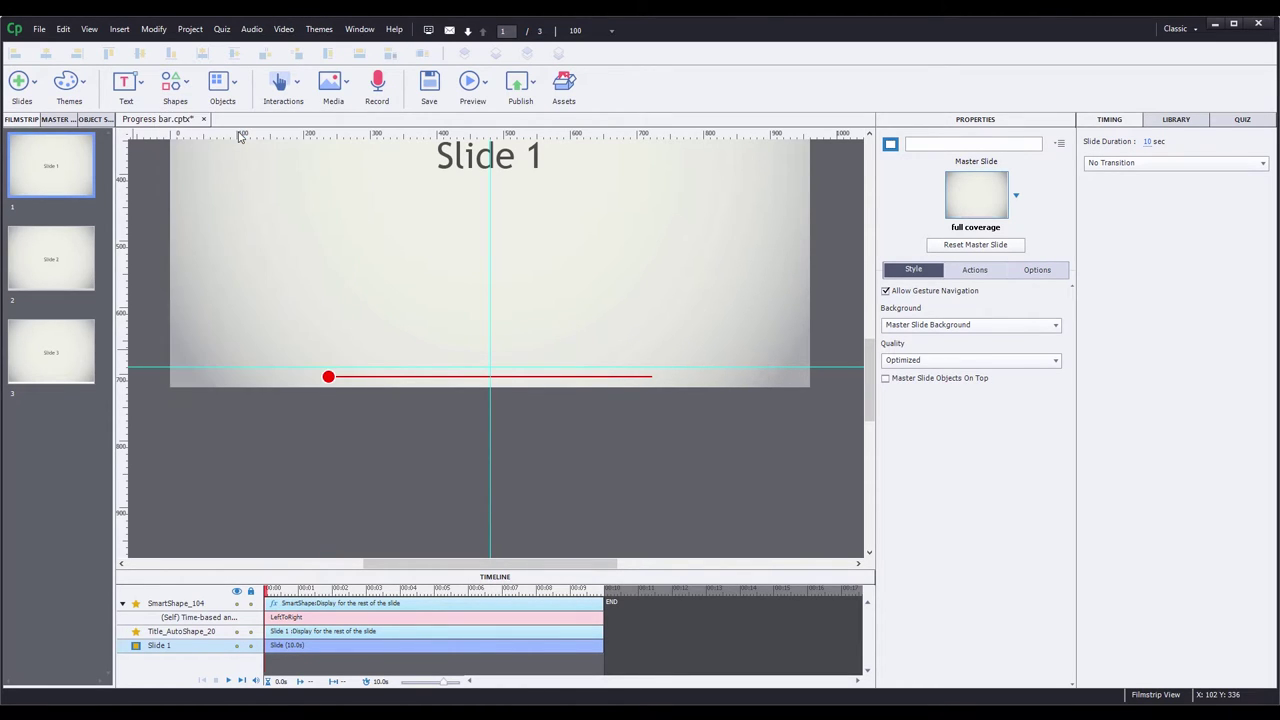
pyautogui.moveTo(679, 295); pyautogui.dragTo(752, 329)
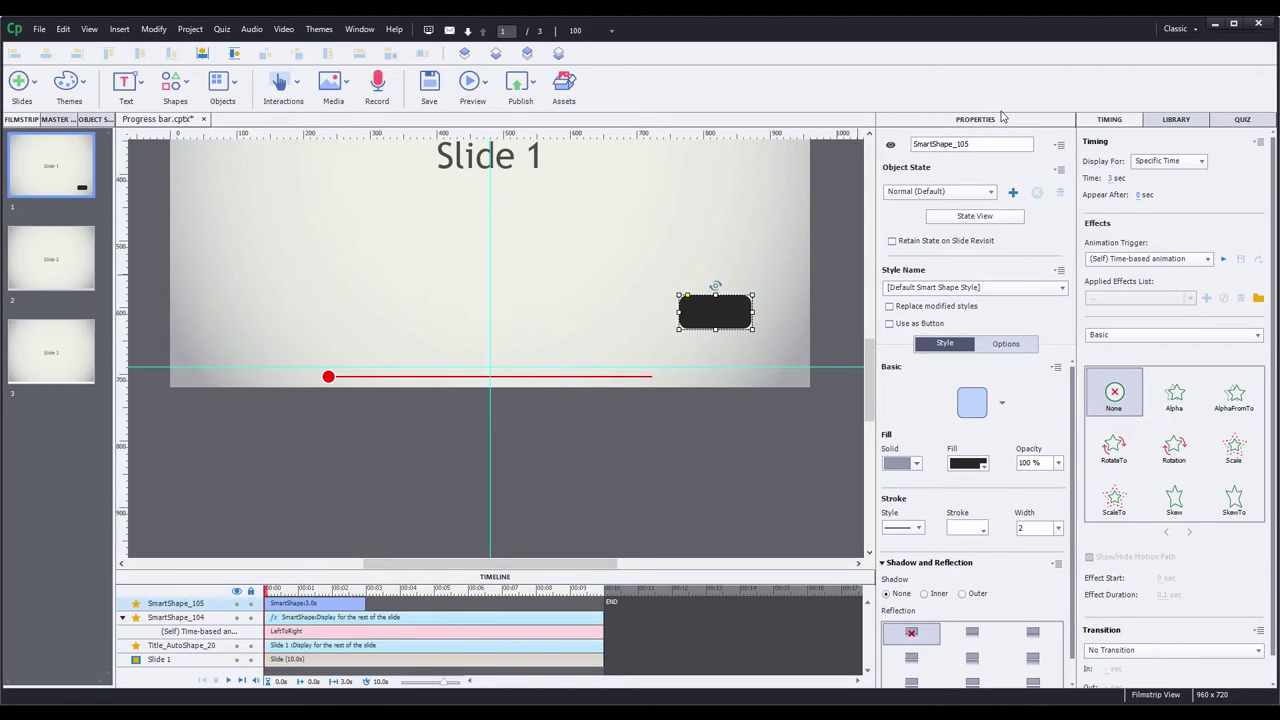
# Turn off constrained proportions for the rounded rectangle and set its width to 60 and height to 25
pyautogui.click(1011, 349)
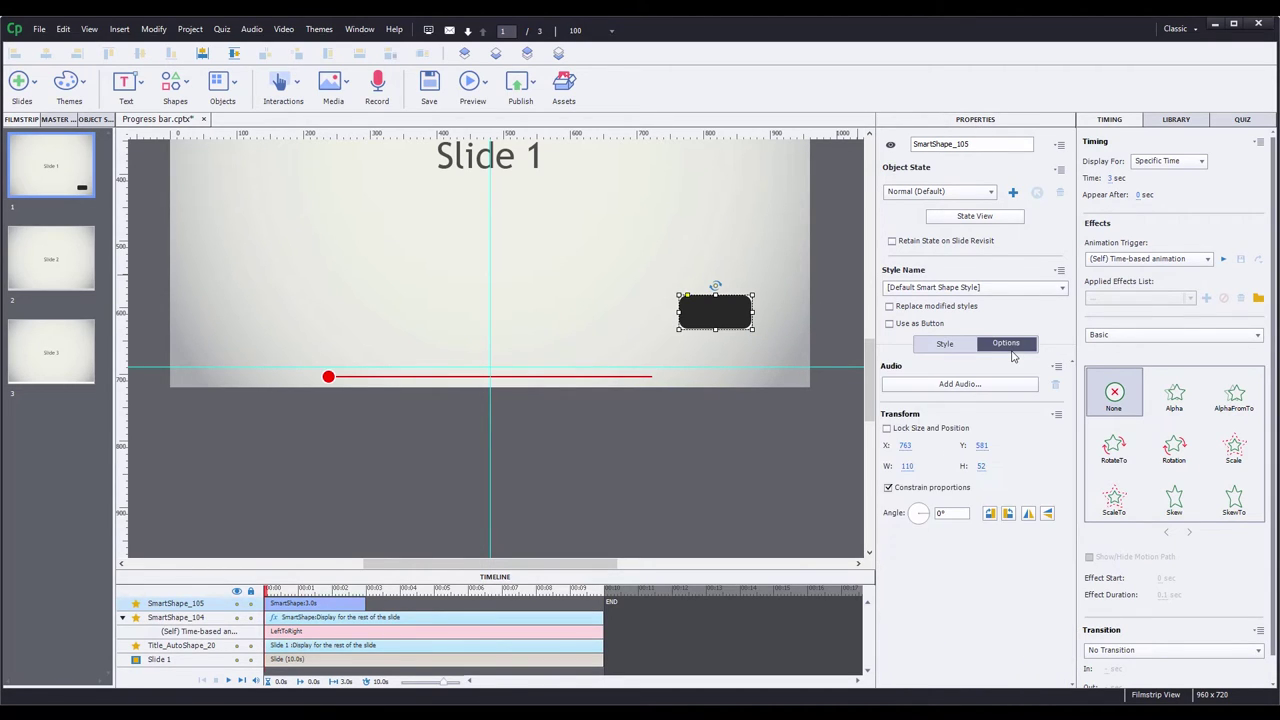
pyautogui.click(888, 487)
pyautogui.click(908, 467)
pyautogui.write('60')
pyautogui.press('Tab')
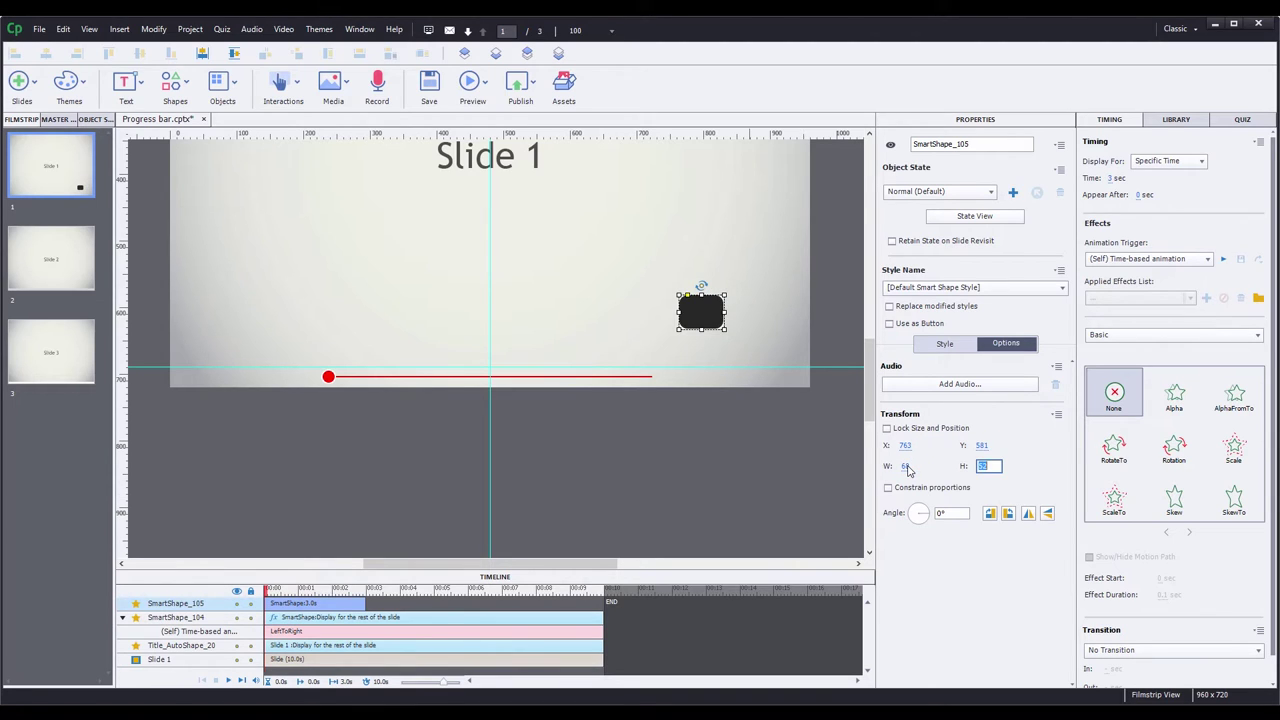
pyautogui.write('25')
pyautogui.press('Return')
# Apply the Back Next buttons style to the rounded rectangle and label it "Next >"
pyautogui.click(950, 345)
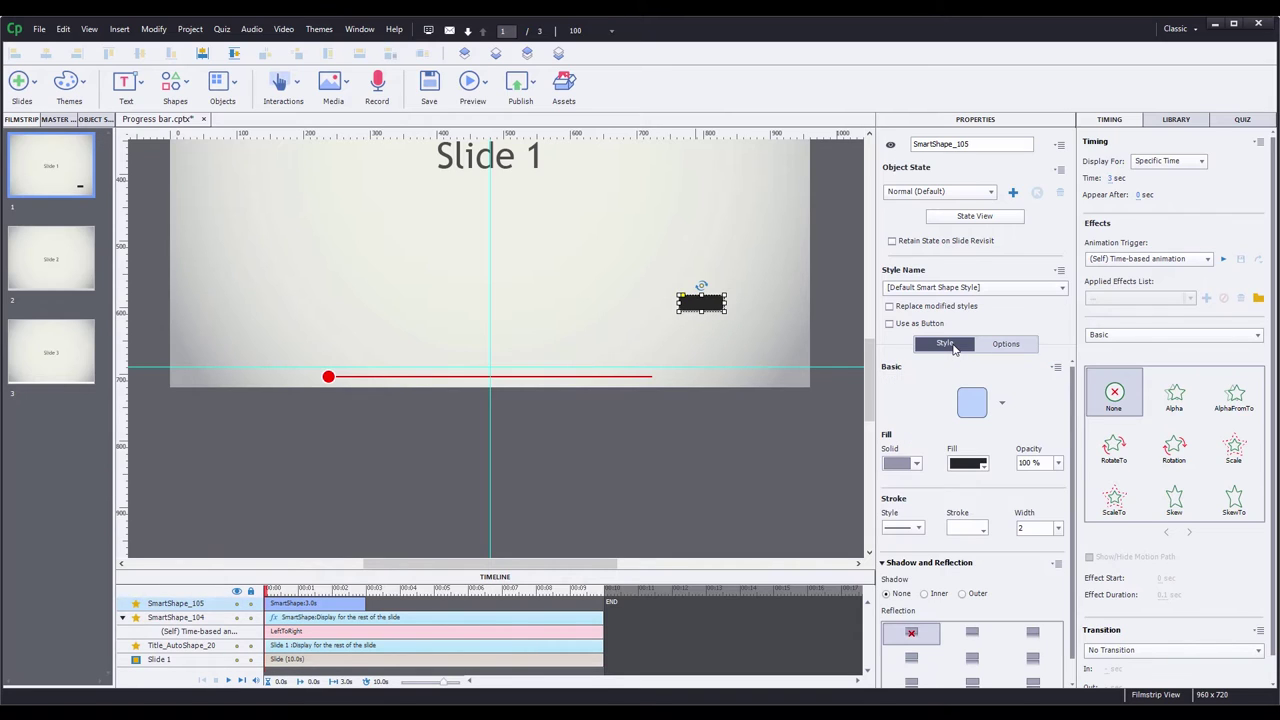
pyautogui.click(1022, 288)
pyautogui.click(968, 406)
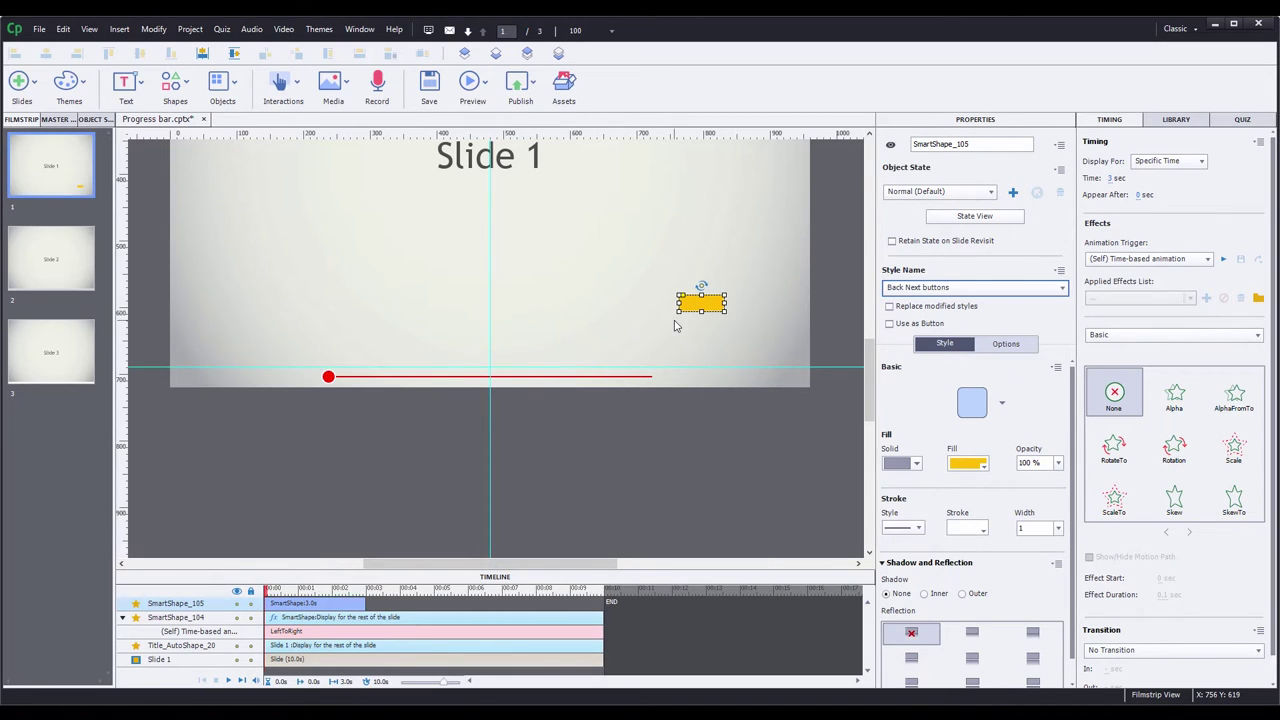
pyautogui.doubleClick(696, 306)
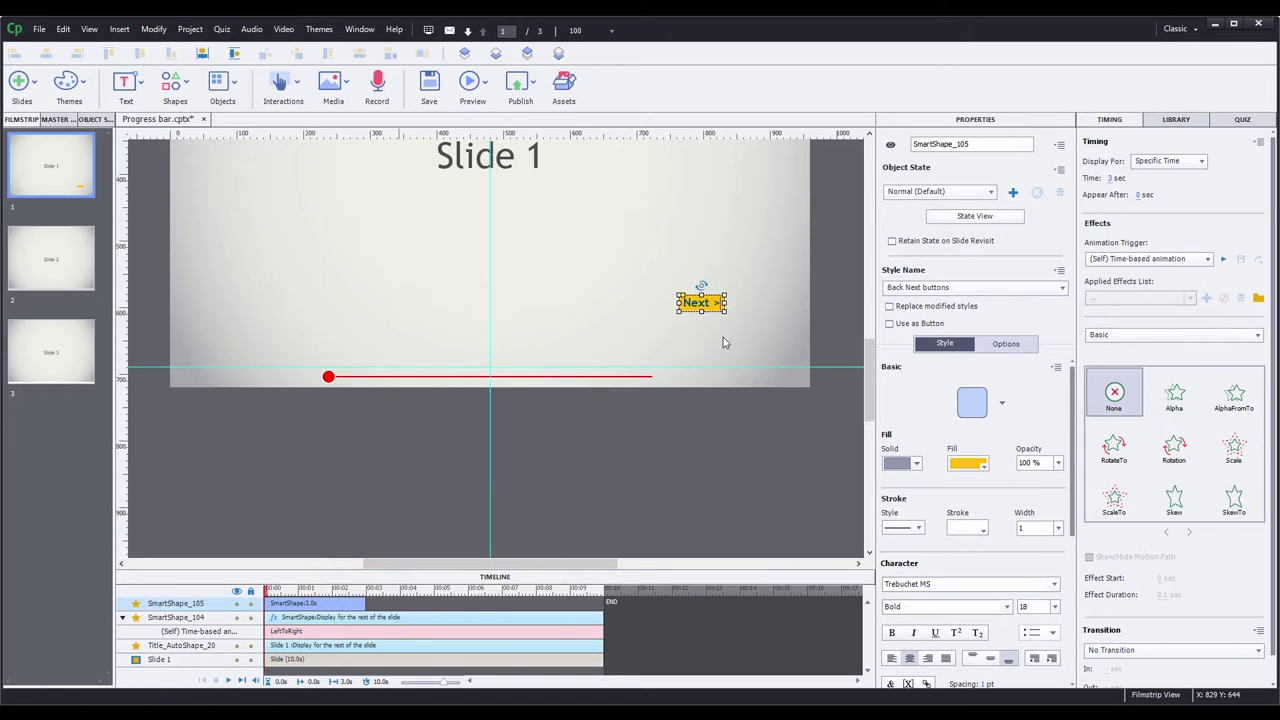
# Use the Next shape as a button with a hand cursor and place it in the slide's lower-right corner
pyautogui.click(889, 325)
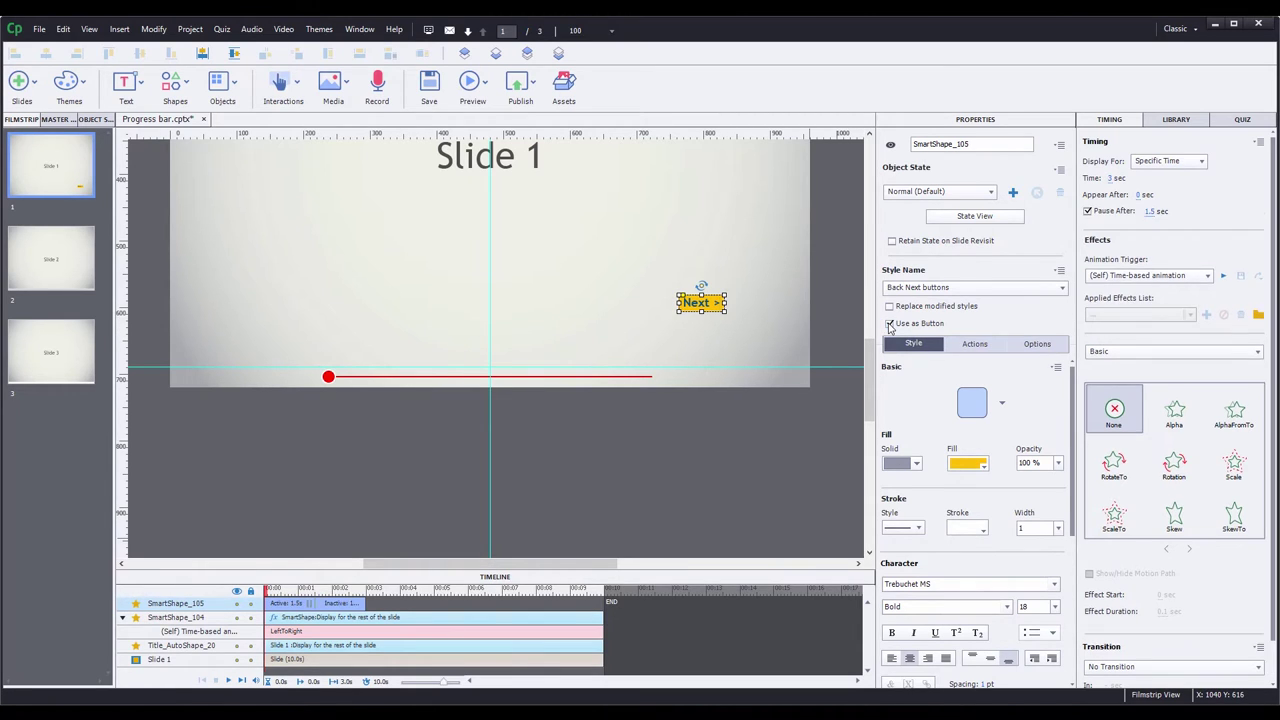
pyautogui.click(986, 345)
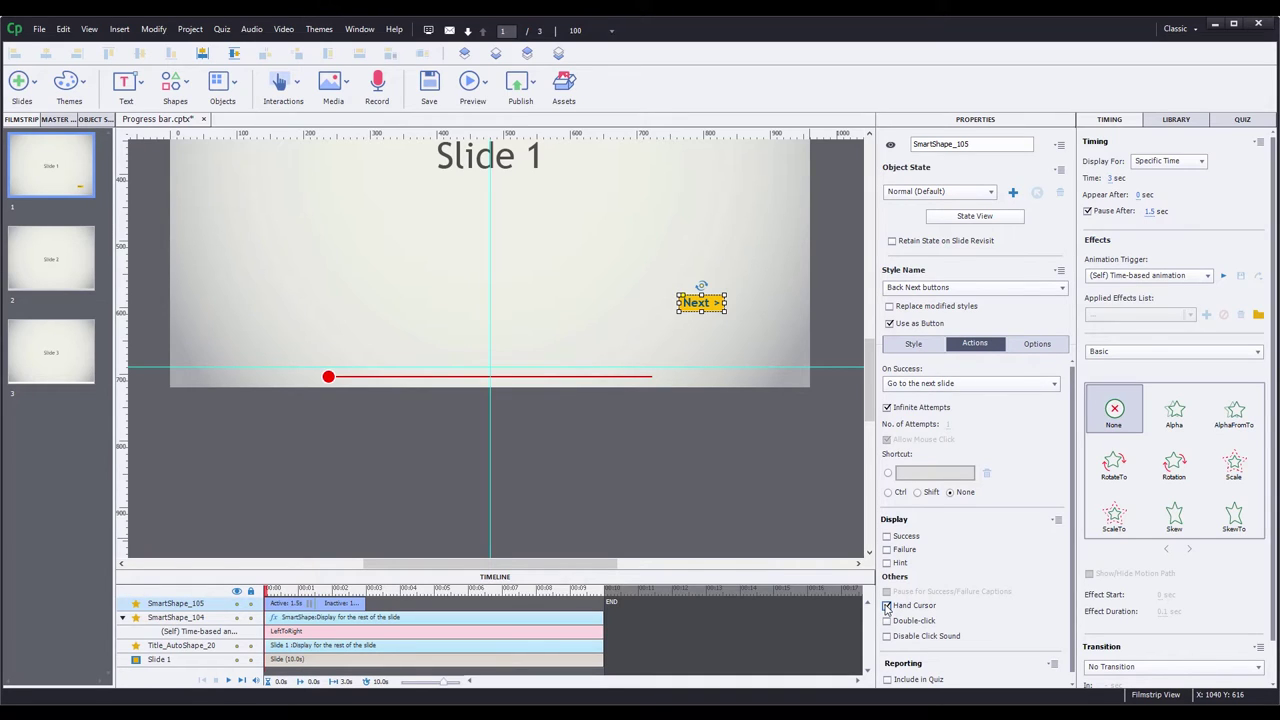
pyautogui.click(886, 607)
pyautogui.moveTo(710, 308); pyautogui.dragTo(790, 377)
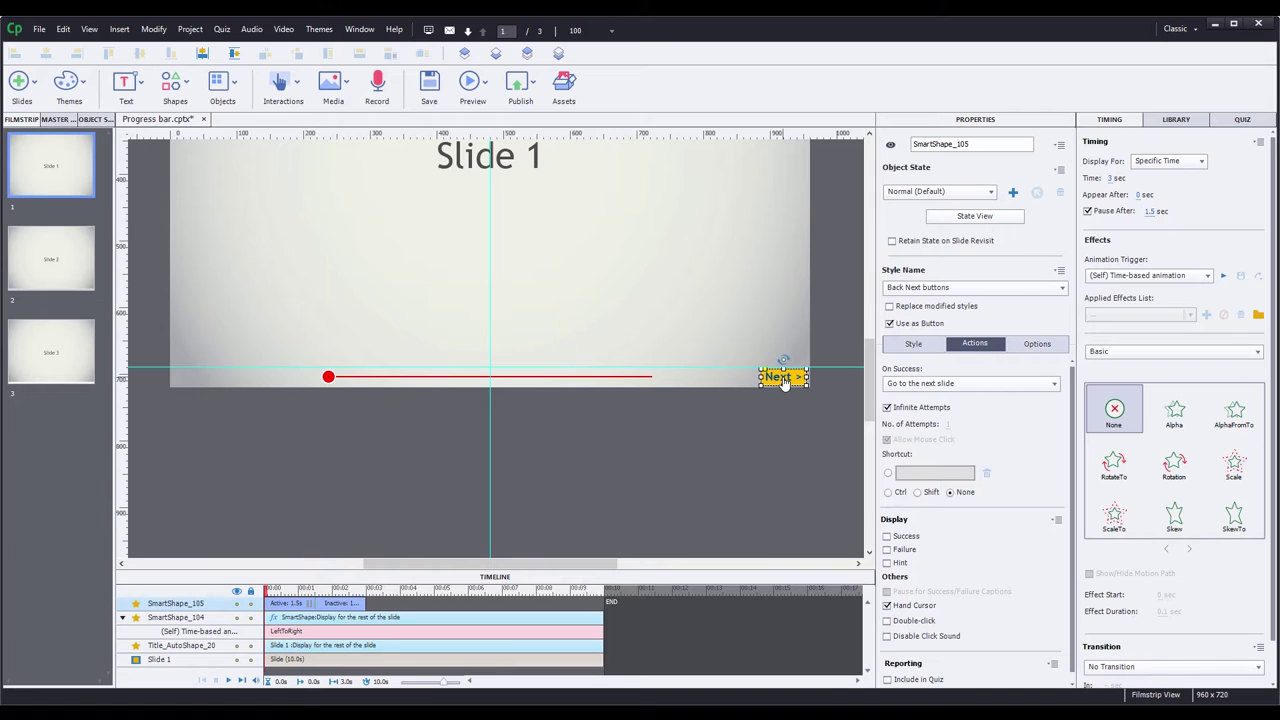
# Duplicate the Next button, place the copy in the slide's lower-left corner and label it "< Back"
pyautogui.hotkey('ctrl', 'd')
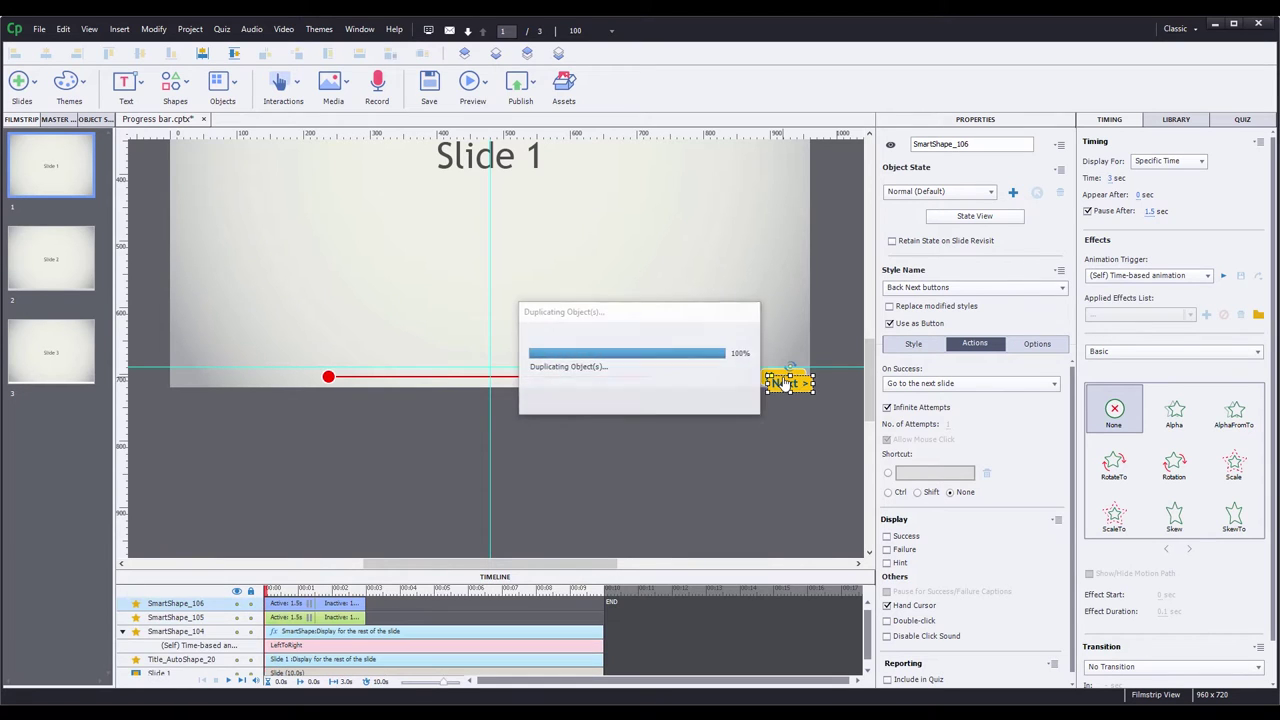
pyautogui.moveTo(785, 383); pyautogui.dragTo(205, 376)
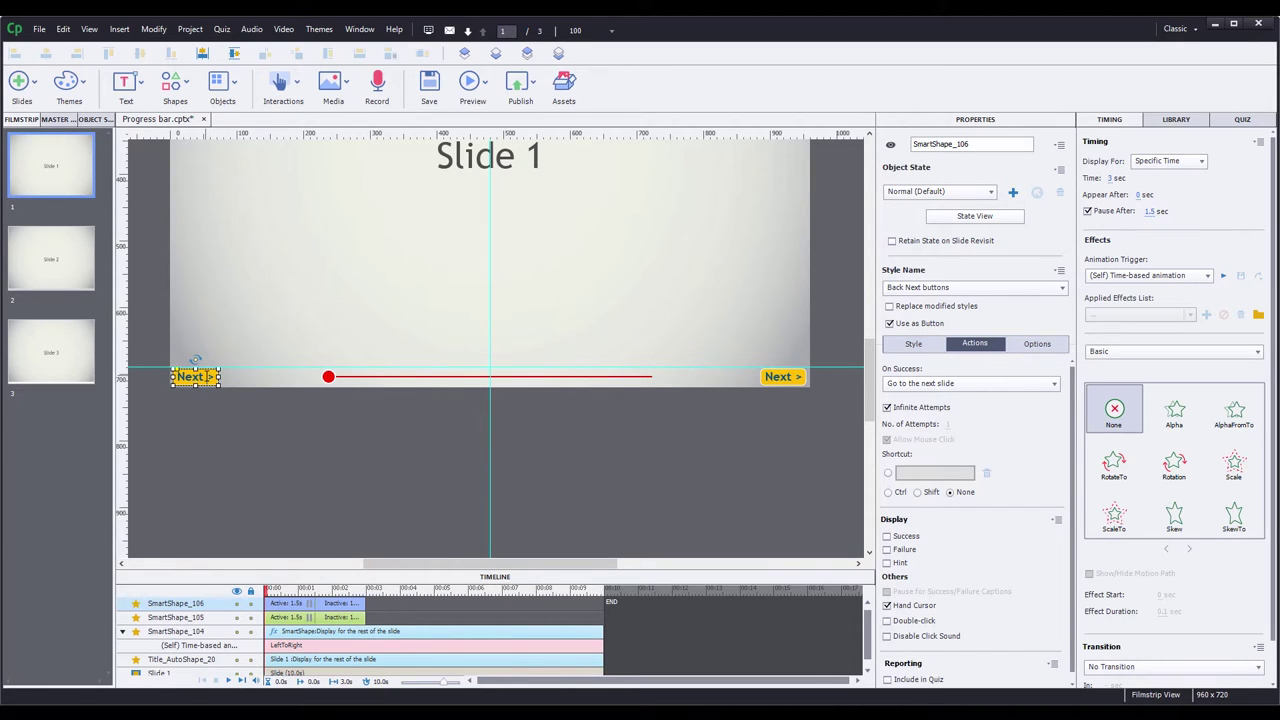
pyautogui.press('F2')
pyautogui.write('< Back')
# Show the Back button for the rest of the slide and turn off its pause
pyautogui.rightClick(288, 605)
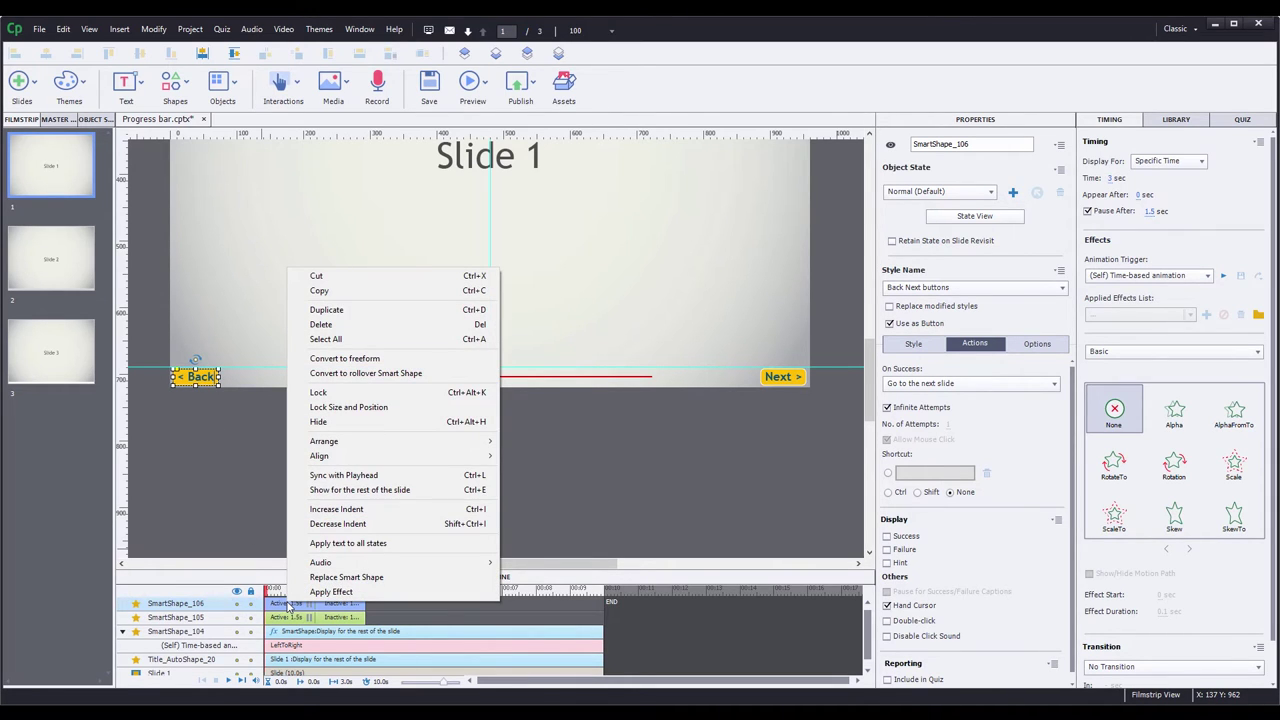
pyautogui.click(360, 489)
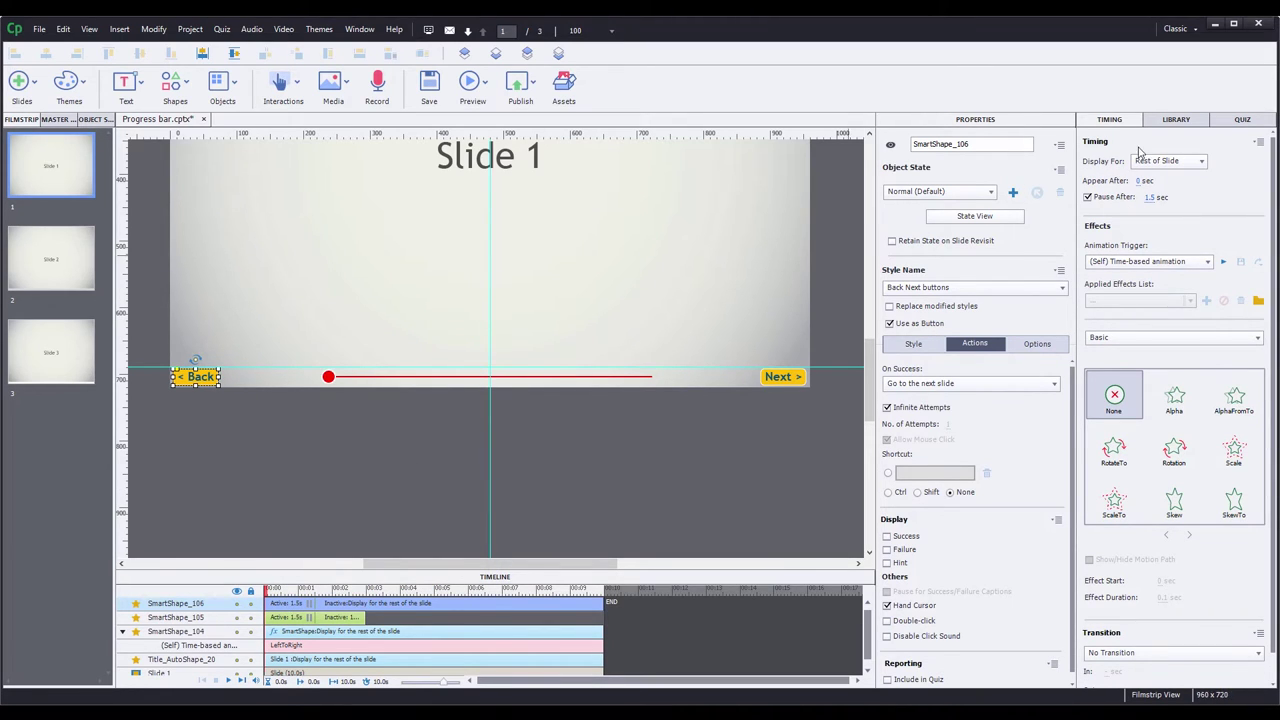
pyautogui.click(1088, 197)
# Shift the Next button to appear after 7 sec and shorten the circle's LeftToRight effect to 8.5 sec, matching the button's pause point
pyautogui.moveTo(392, 617); pyautogui.dragTo(577, 609)
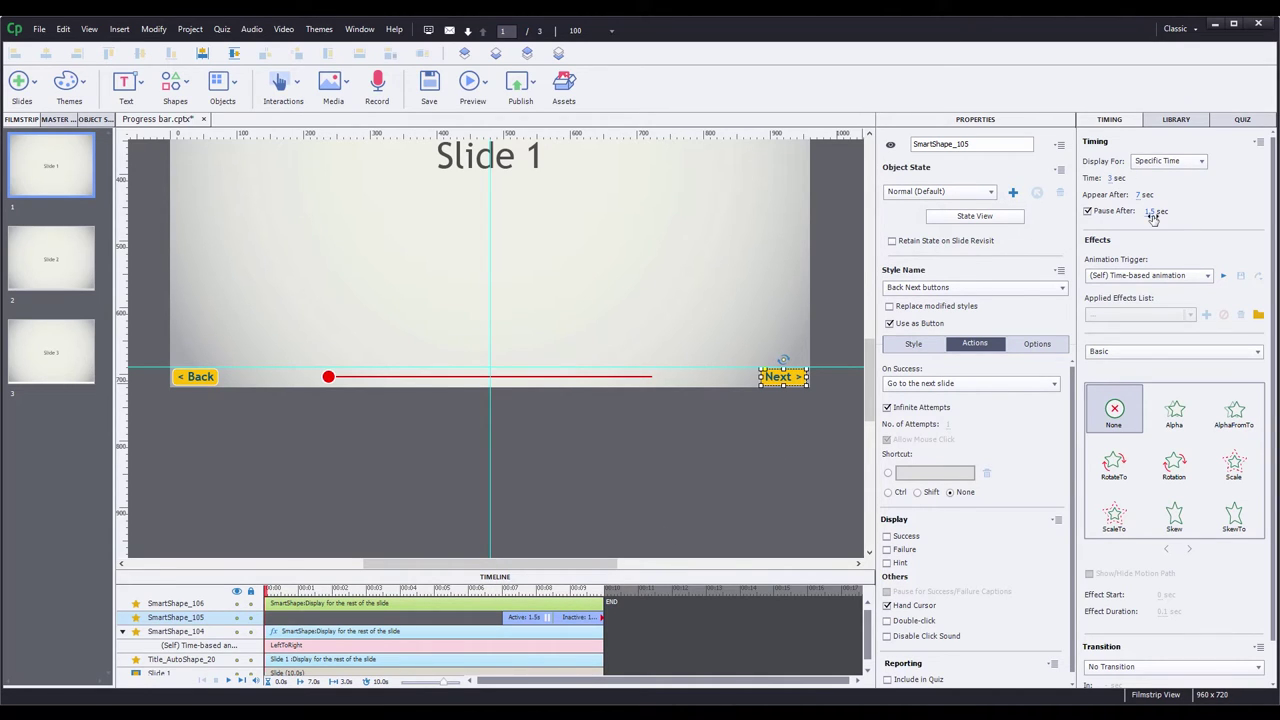
pyautogui.click(291, 589)
pyautogui.moveTo(305, 590); pyautogui.dragTo(553, 593)
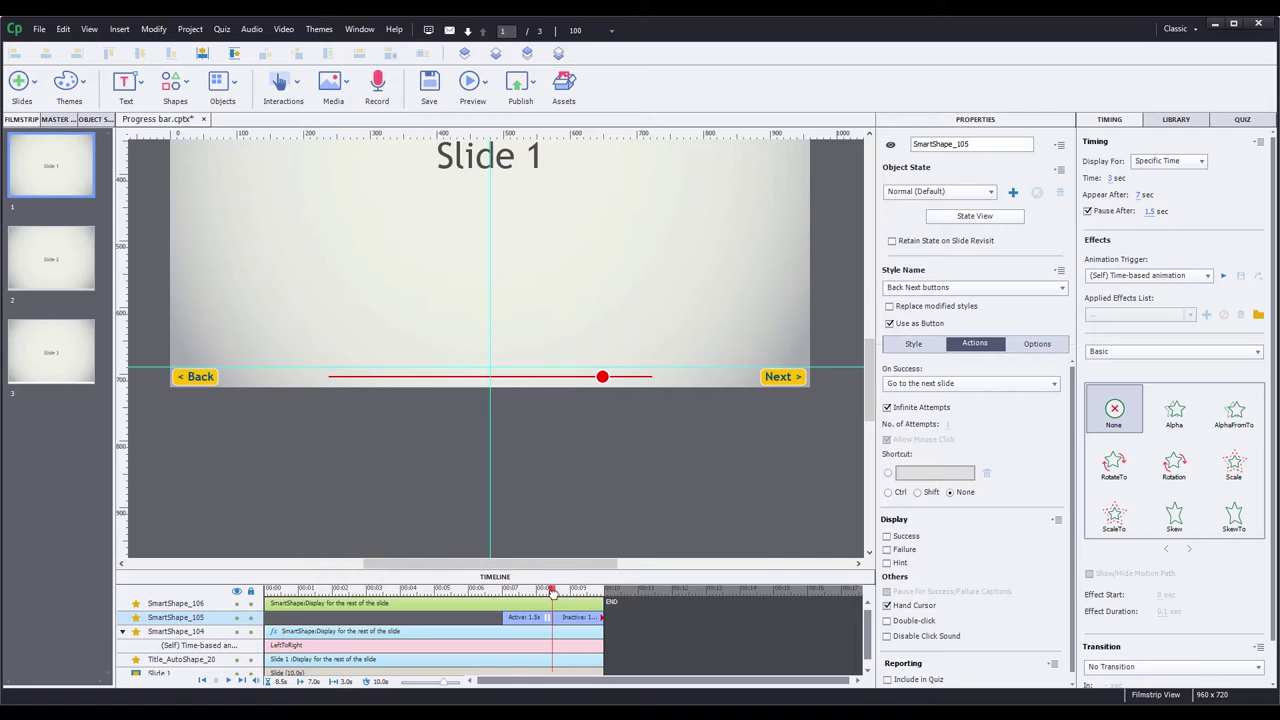
pyautogui.moveTo(552, 592); pyautogui.dragTo(552, 592)
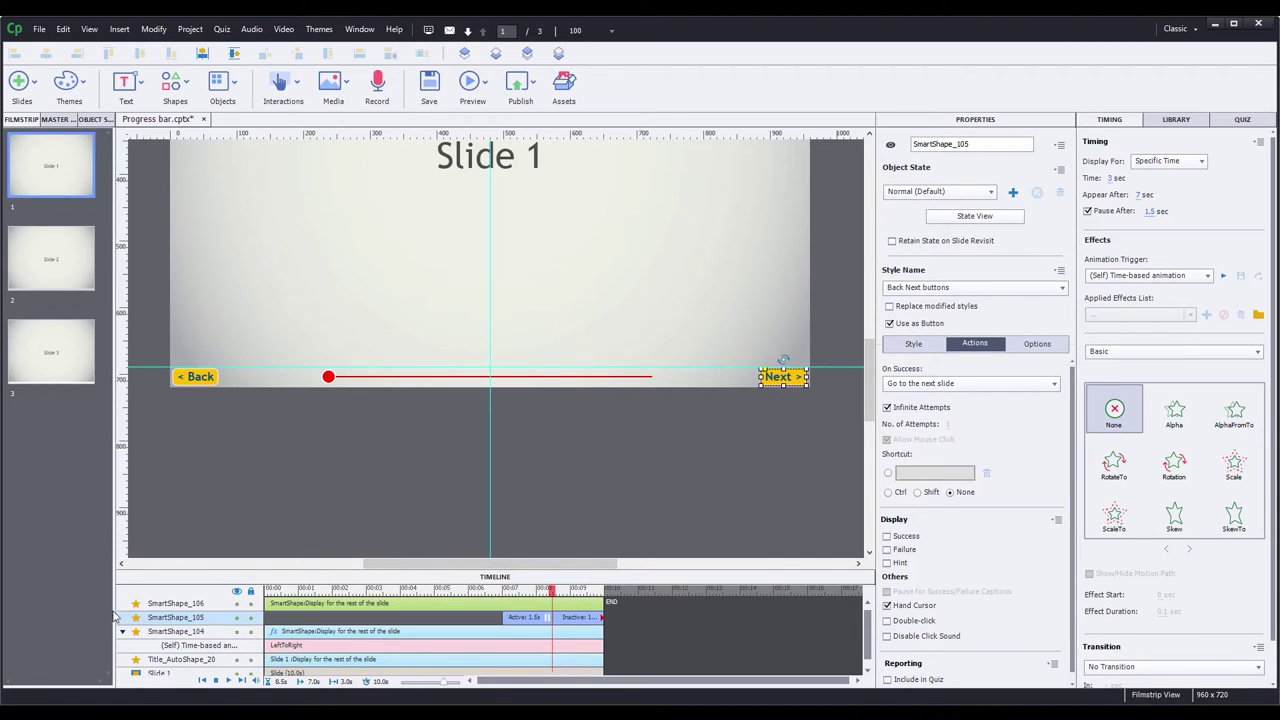
pyautogui.moveTo(600, 646); pyautogui.dragTo(552, 646)
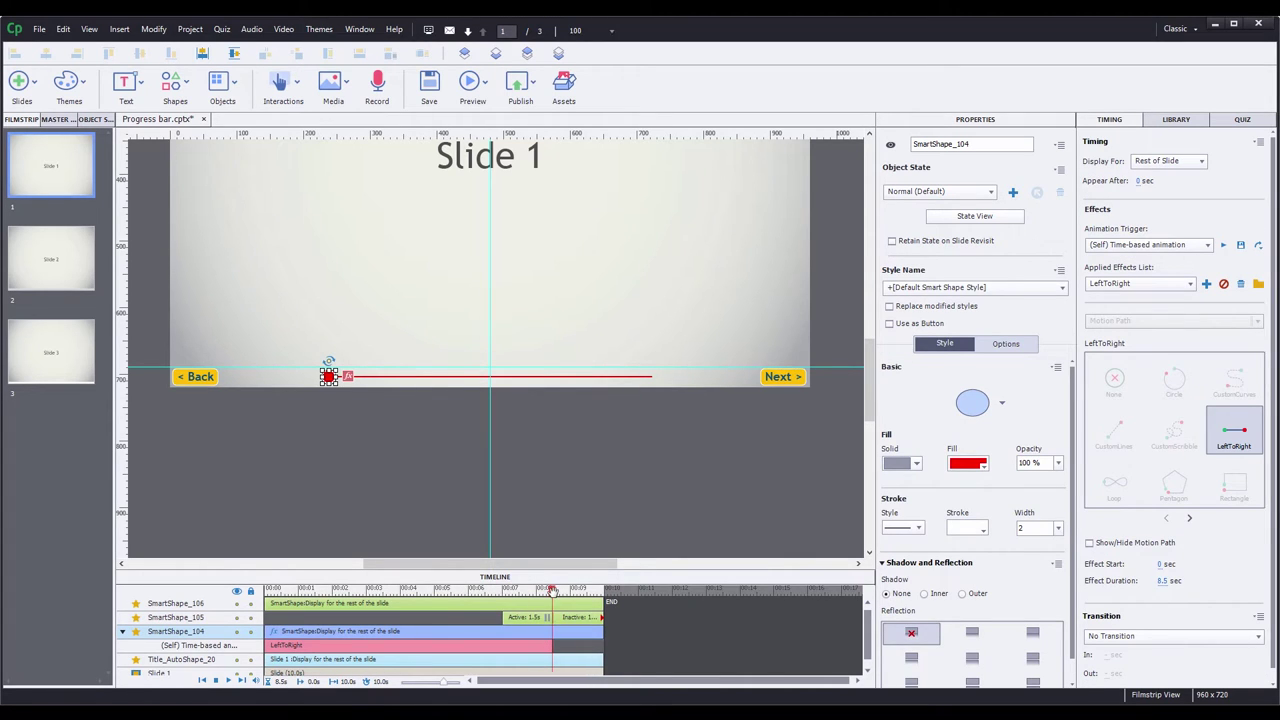
pyautogui.moveTo(552, 590); pyautogui.dragTo(265, 588)
# Duplicate slide 1 and place mortimer.png from the library above the red circle on the copy
pyautogui.rightClick(55, 178)
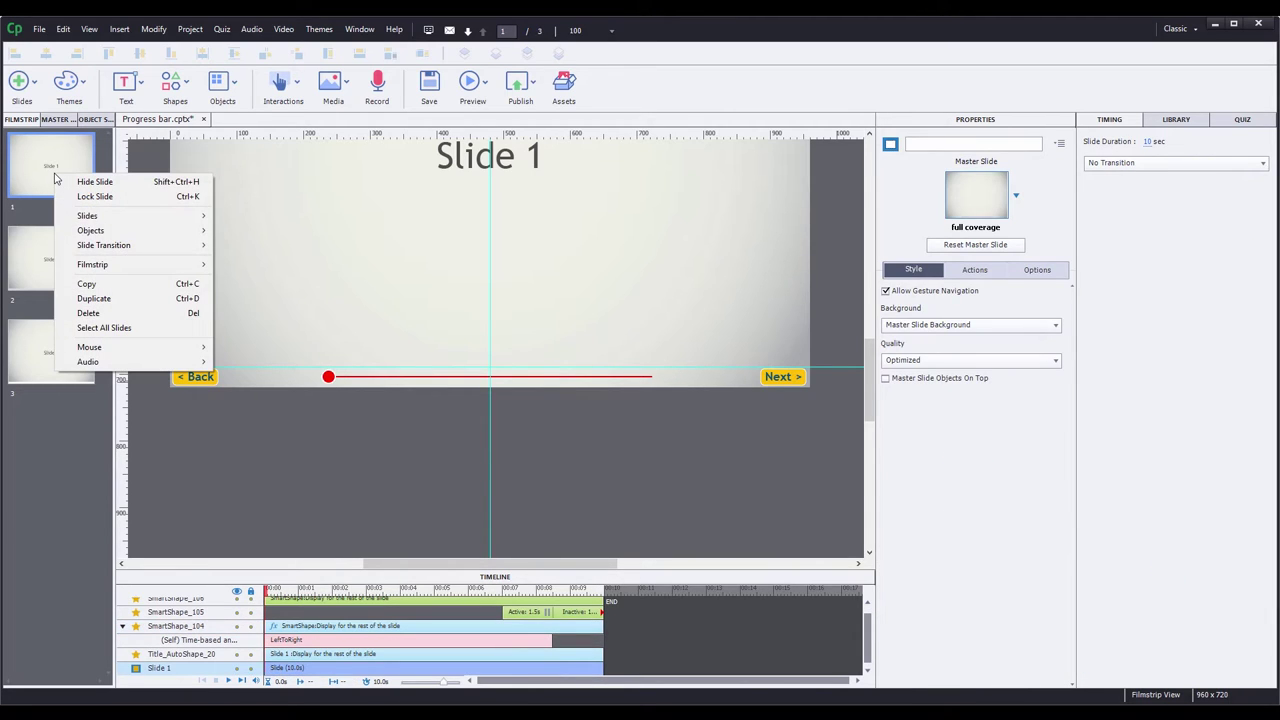
pyautogui.click(185, 299)
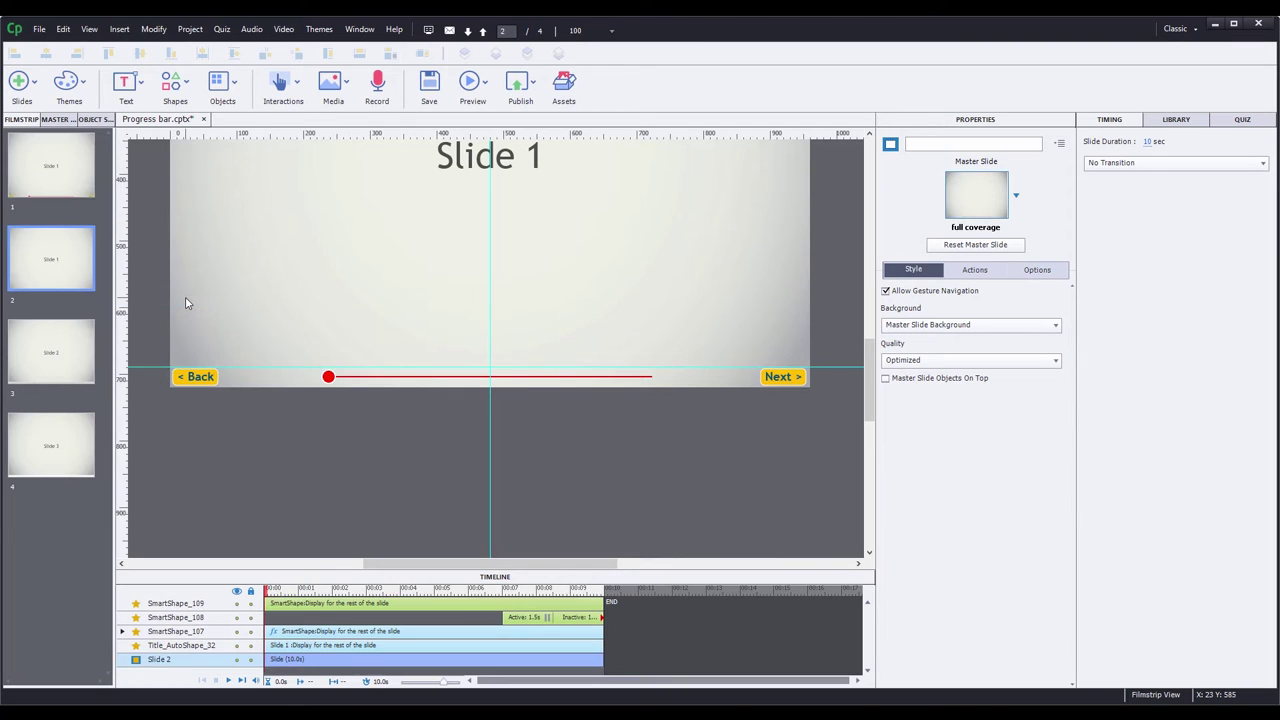
pyautogui.click(1168, 121)
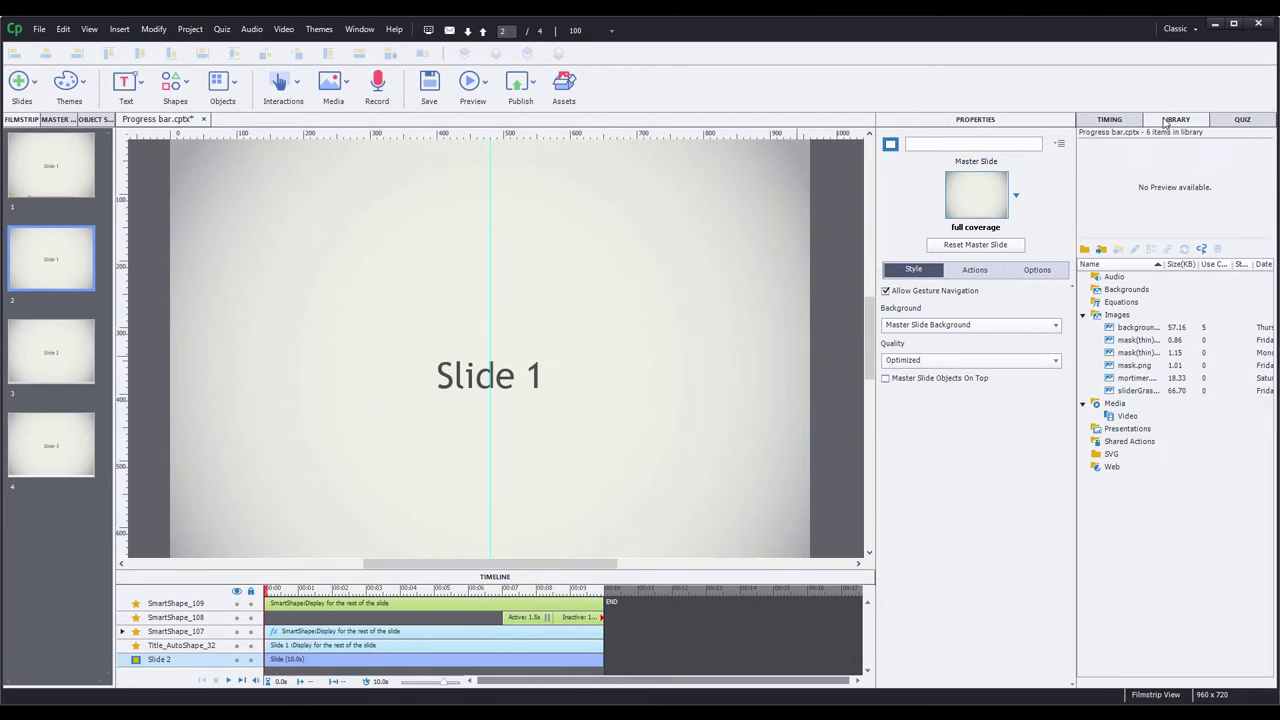
pyautogui.scroll(-3, 643, 397)
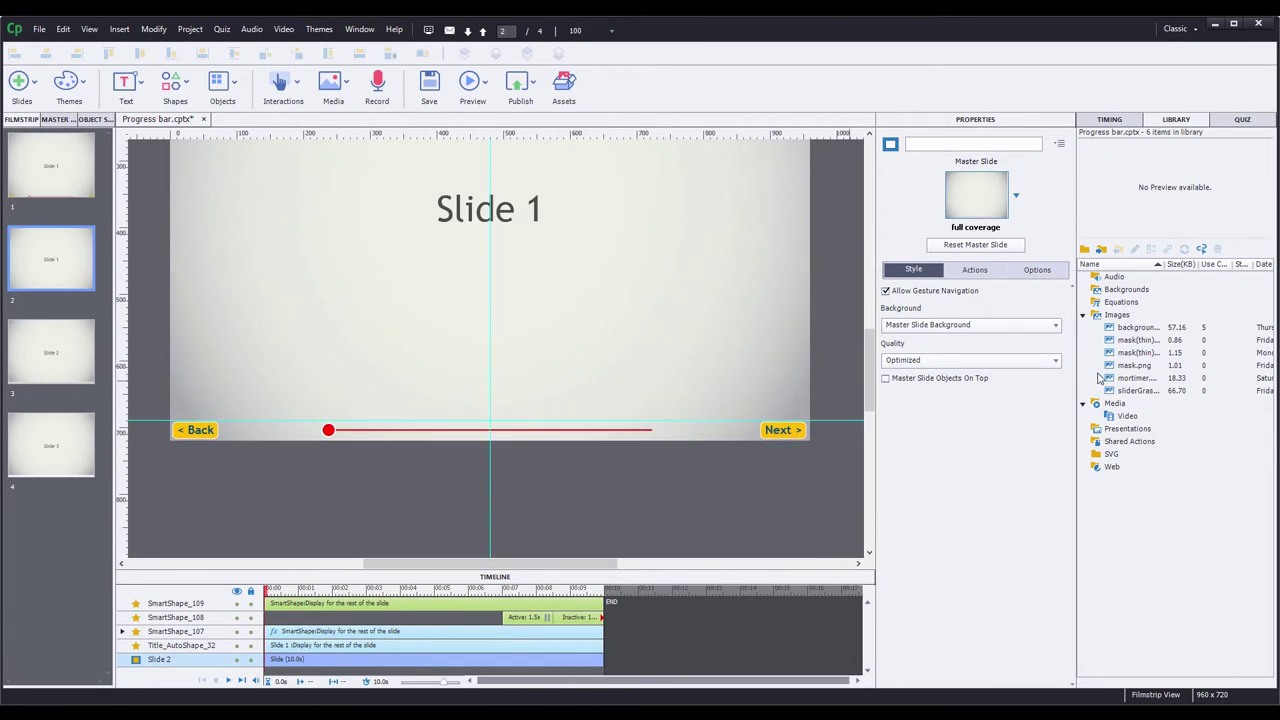
pyautogui.moveTo(1118, 385); pyautogui.dragTo(318, 366)
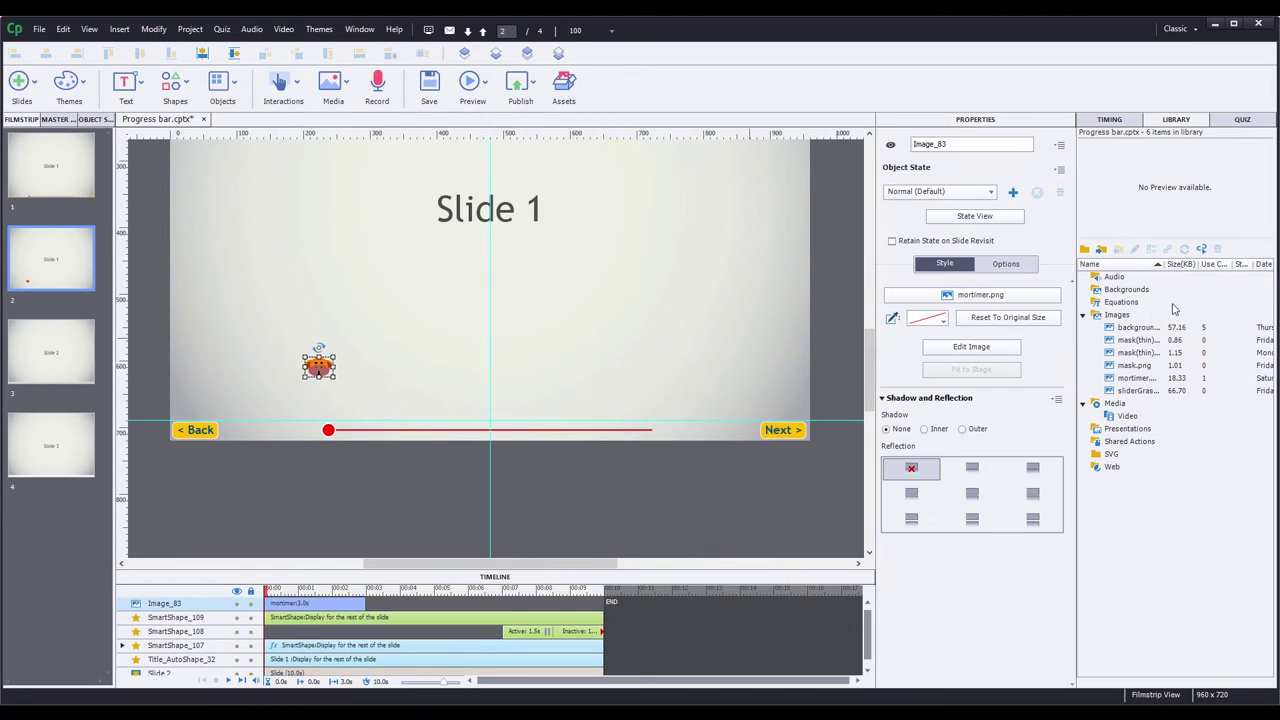
pyautogui.moveTo(1158, 263); pyautogui.dragTo(1226, 263)
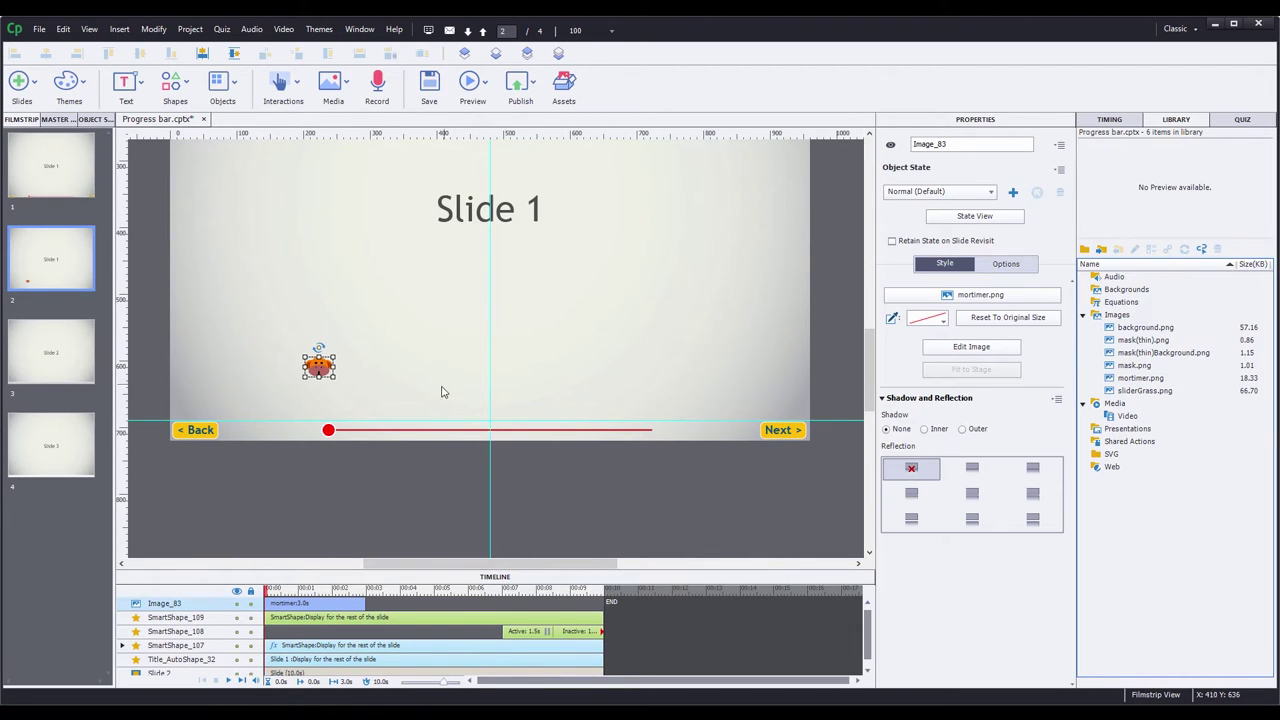
pyautogui.click(405, 511)
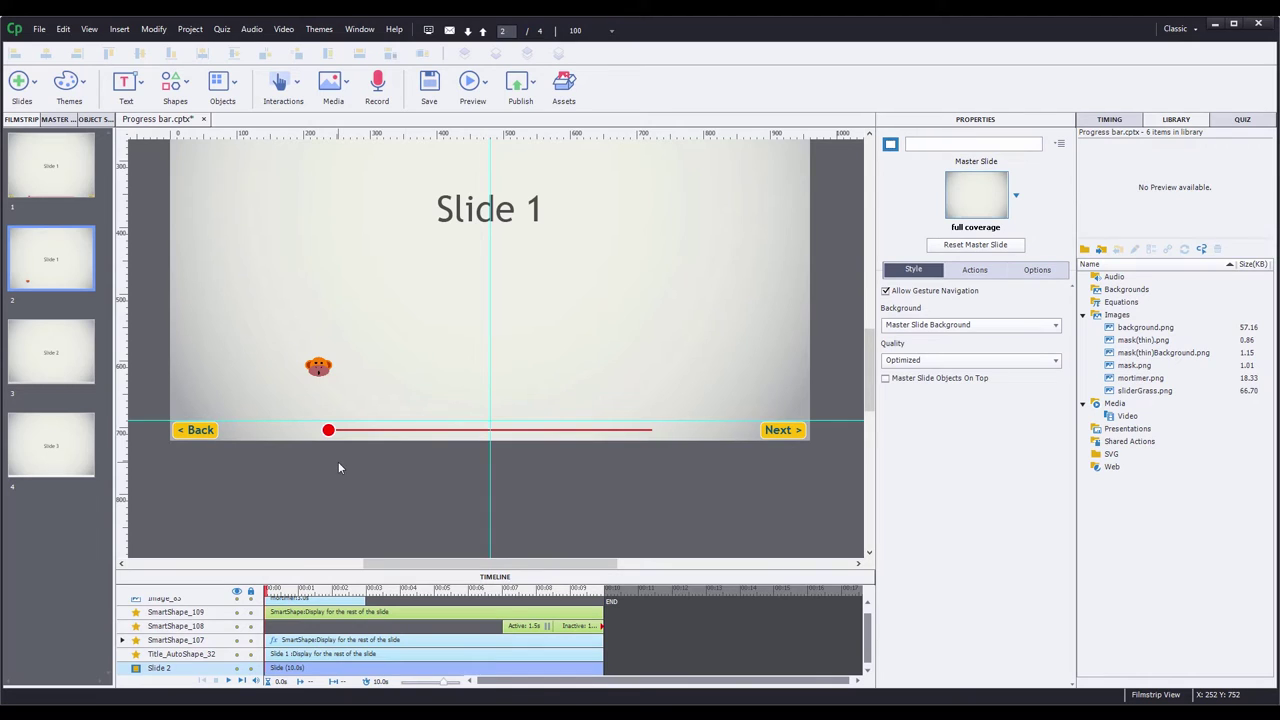
# Center the monkey image on the red circle both horizontally and vertically, and delete the circle
pyautogui.click(328, 430)
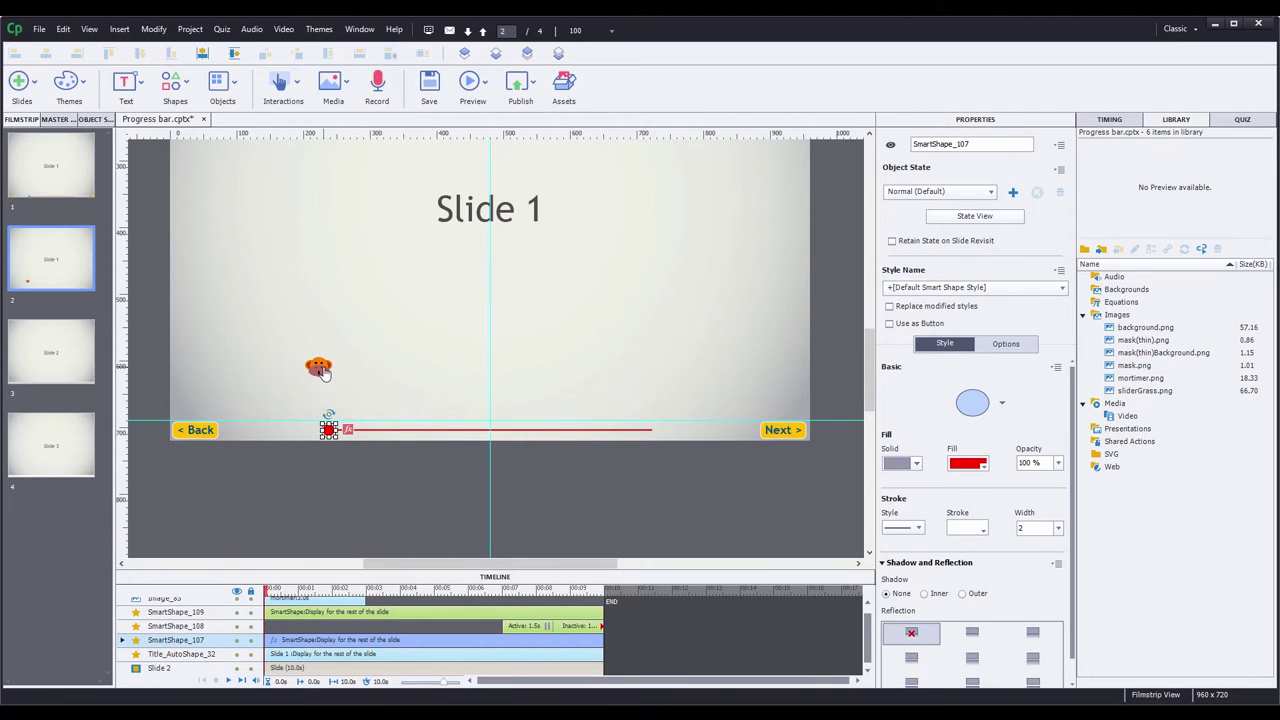
pyautogui.keyDown('shift'); pyautogui.click(320, 369); pyautogui.keyUp('shift')
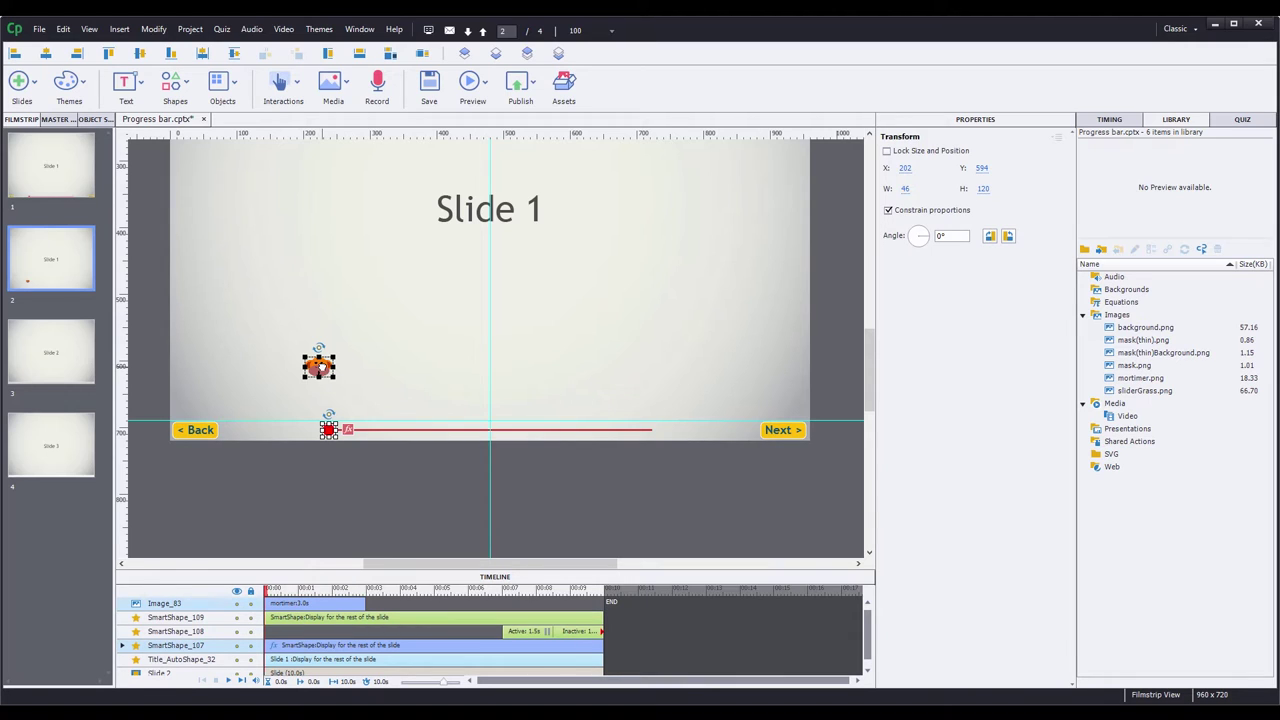
pyautogui.click(46, 53)
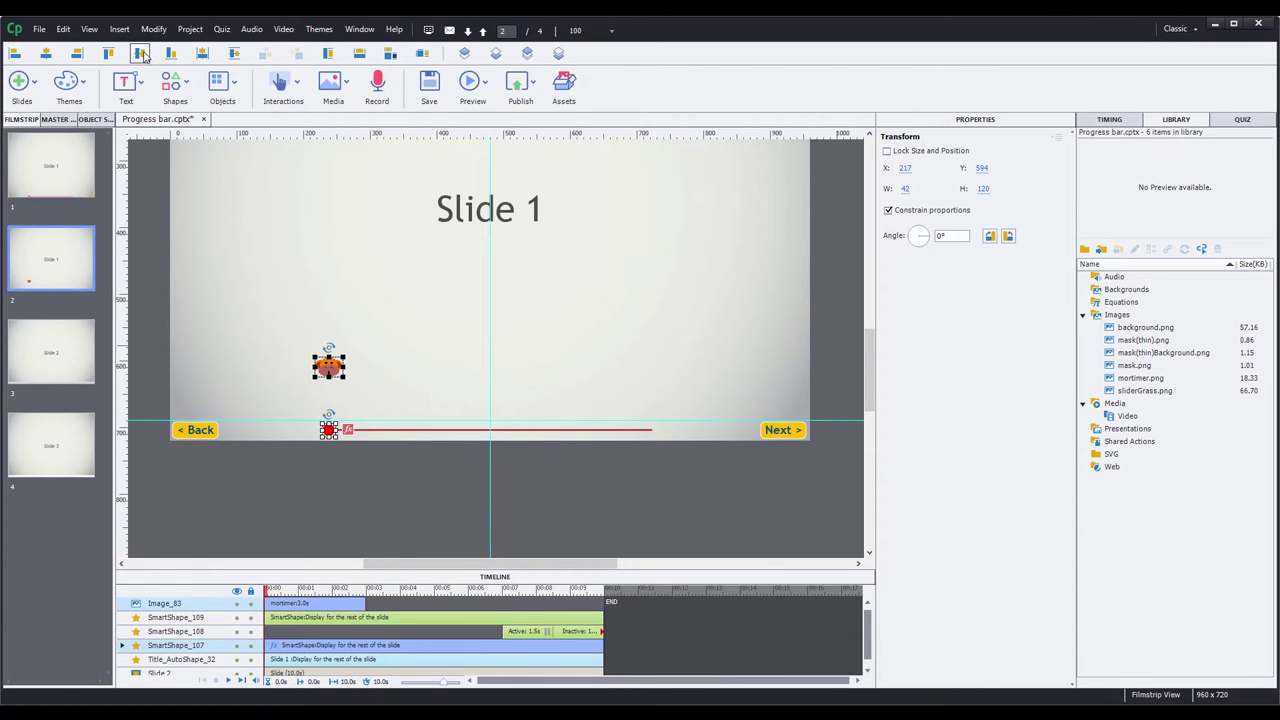
pyautogui.click(141, 53)
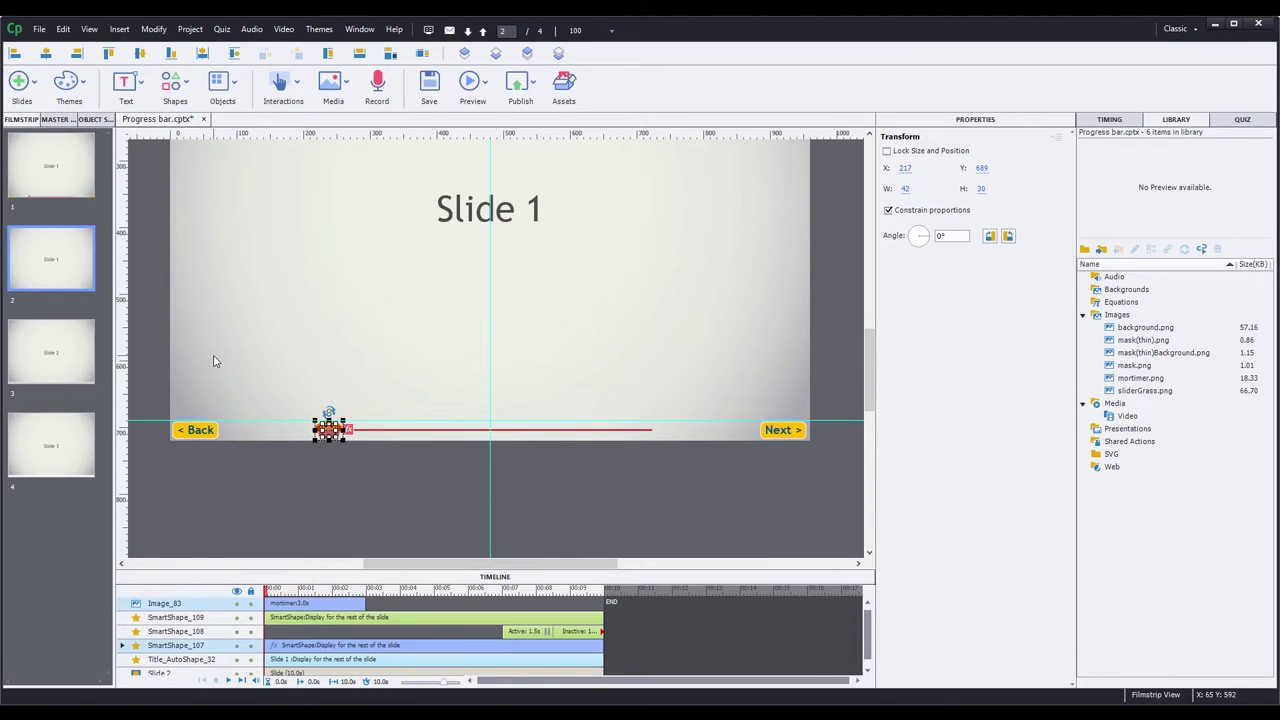
pyautogui.click(181, 646)
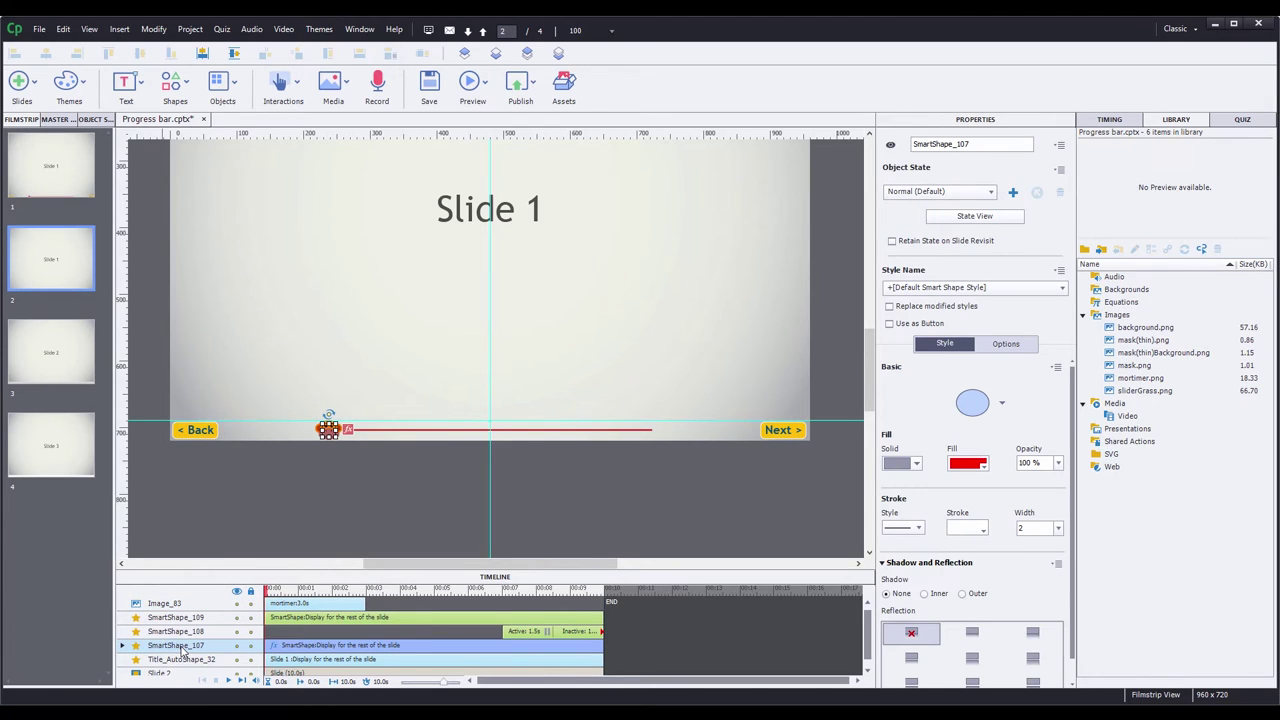
pyautogui.press('Delete')
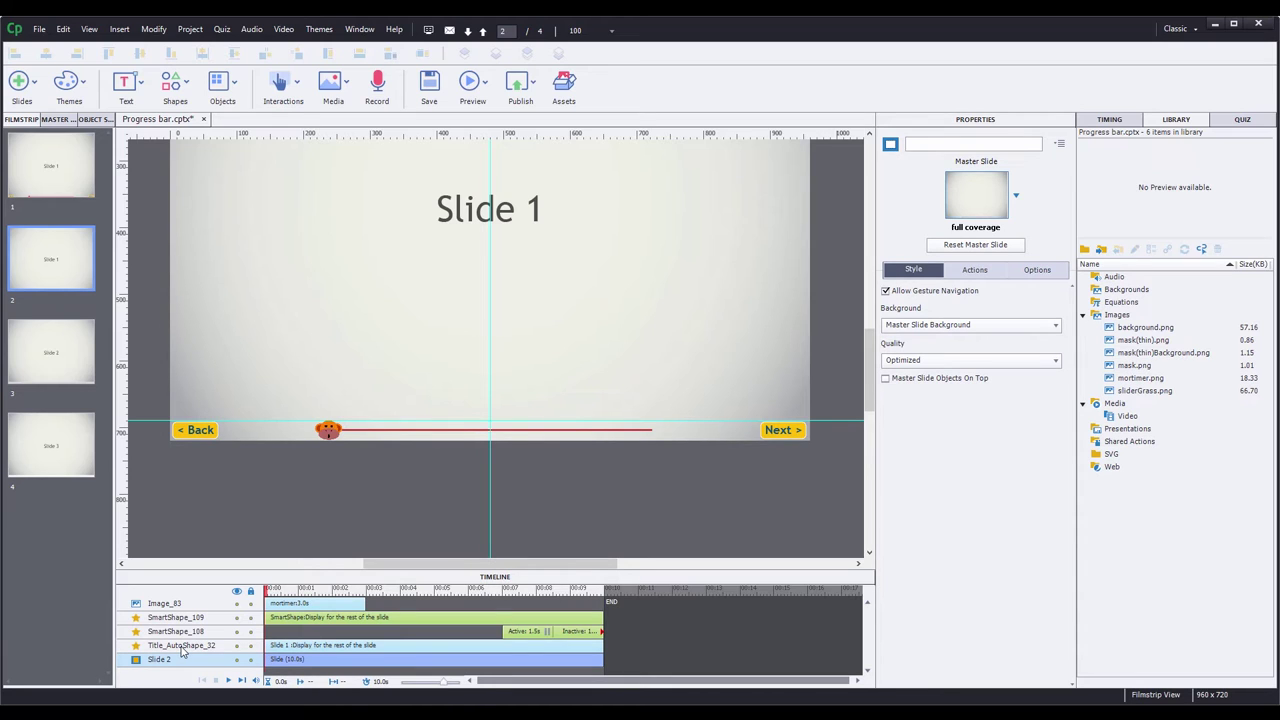
# Try reducing the monkey image's alpha to 67 and examine how the line shows through it
pyautogui.click(332, 437)
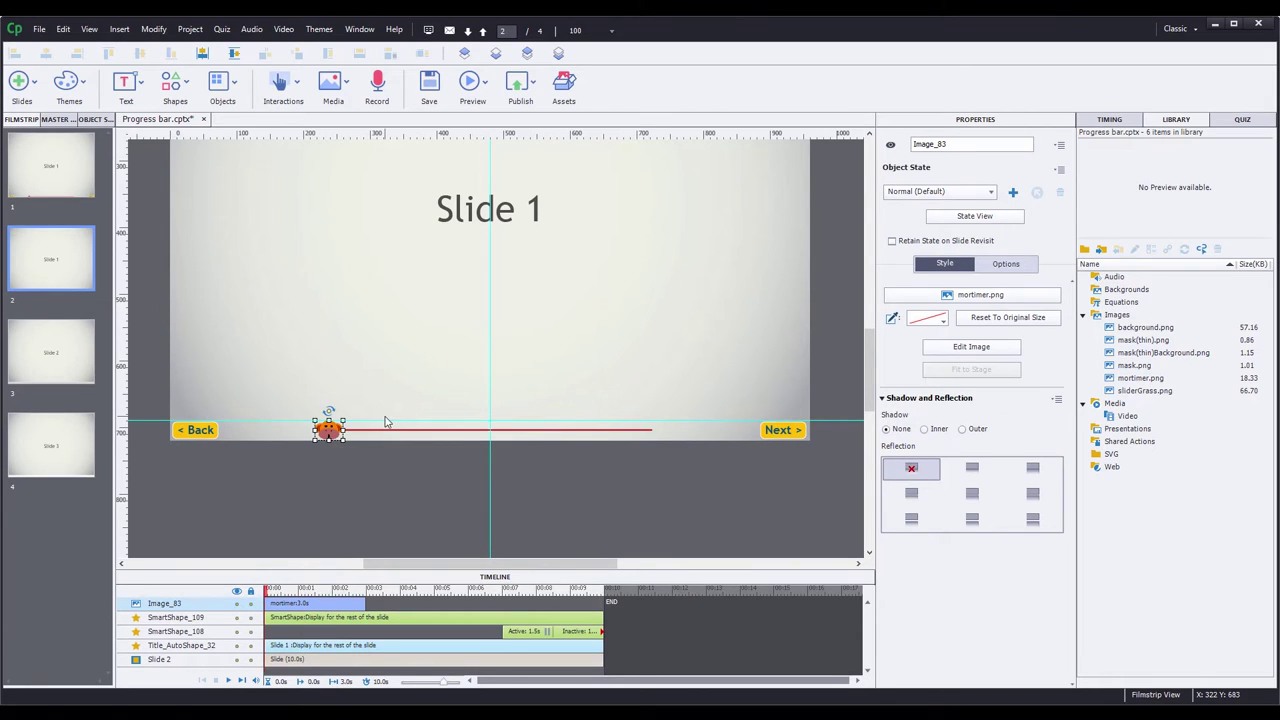
pyautogui.click(971, 346)
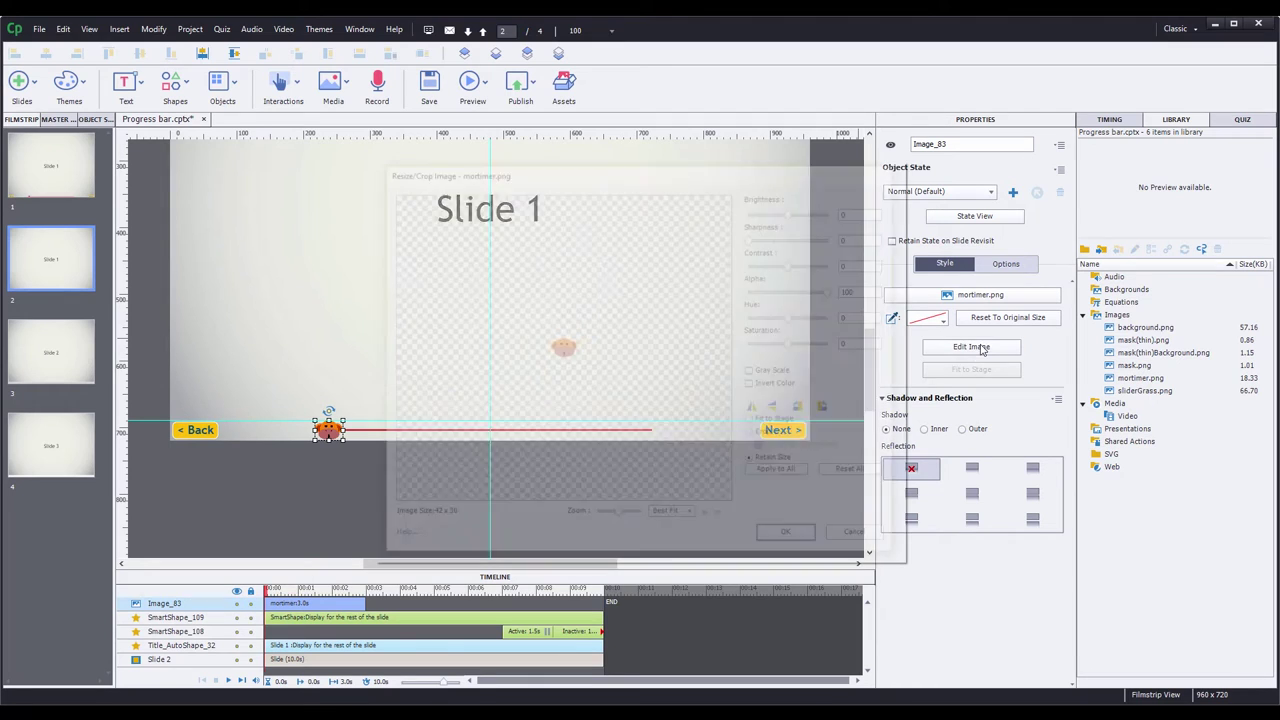
pyautogui.moveTo(834, 290); pyautogui.dragTo(809, 291)
pyautogui.click(791, 538)
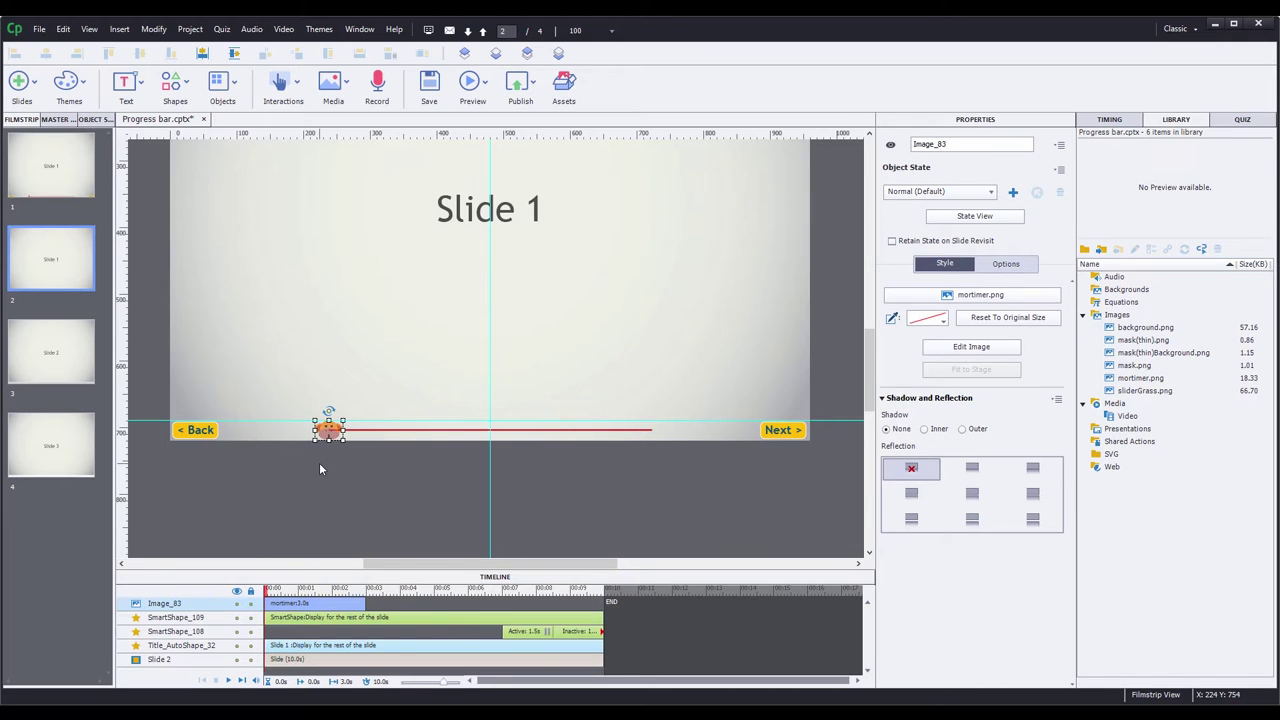
pyautogui.hotkey('ctrl', '=')
pyautogui.hotkey('ctrl', '=')
pyautogui.hotkey('ctrl', '=')
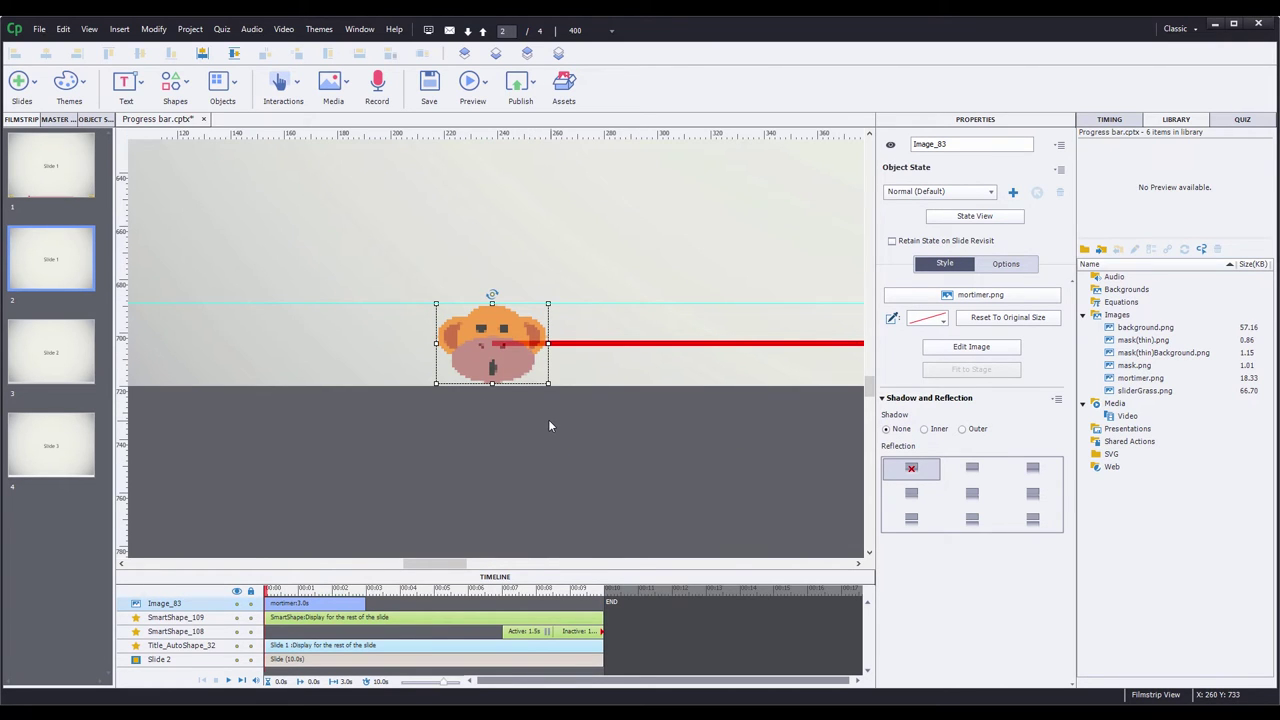
# Restore the monkey image's alpha to 100
pyautogui.click(971, 346)
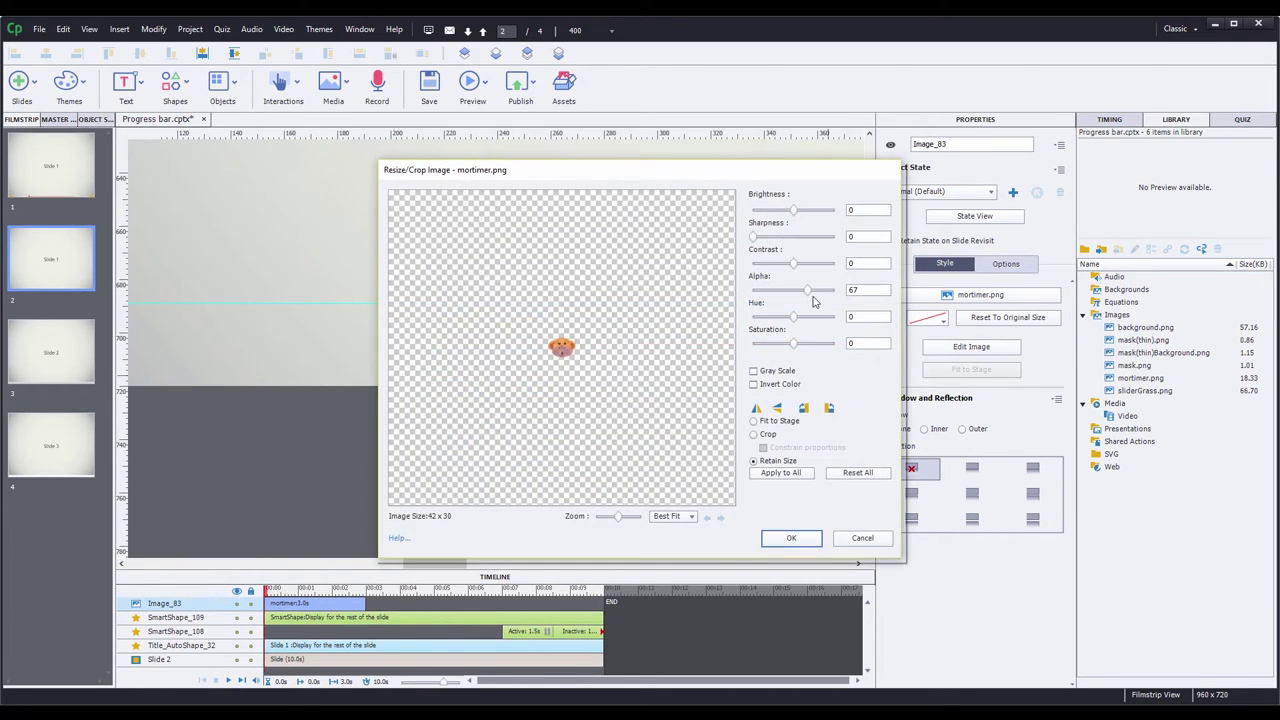
pyautogui.moveTo(808, 290); pyautogui.dragTo(902, 293)
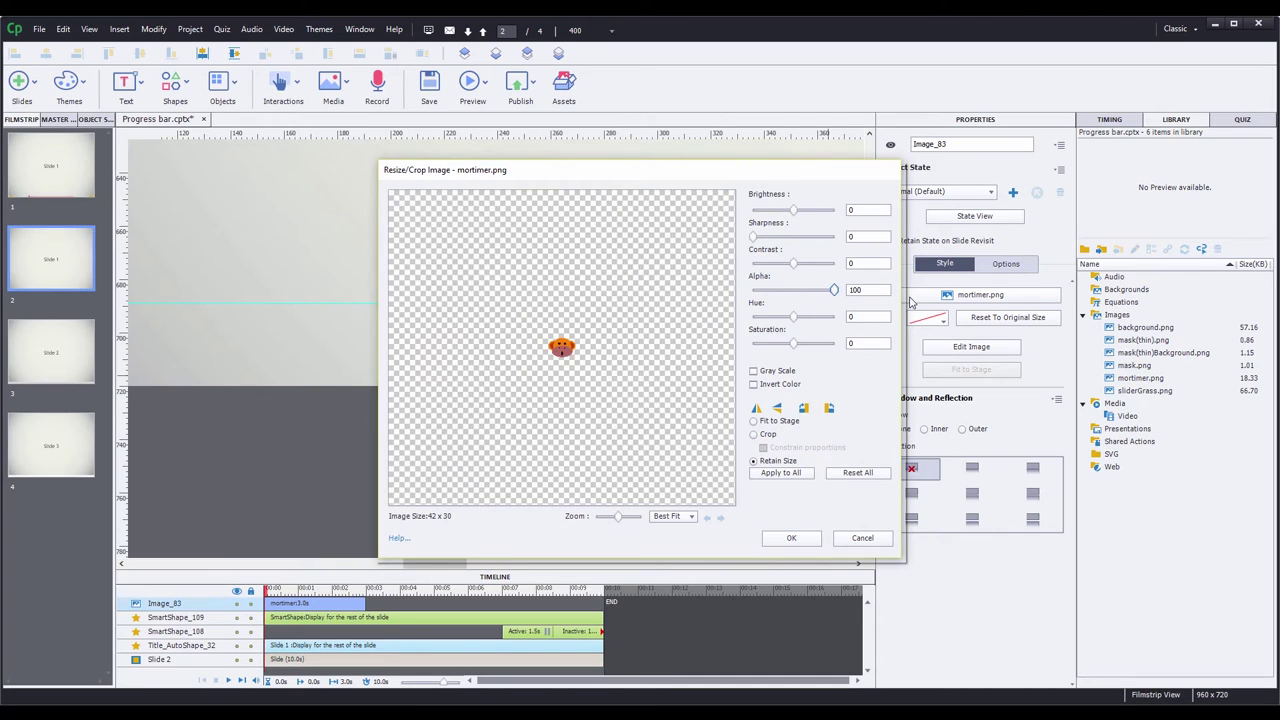
pyautogui.click(791, 538)
pyautogui.hotkey('ctrl', '1')
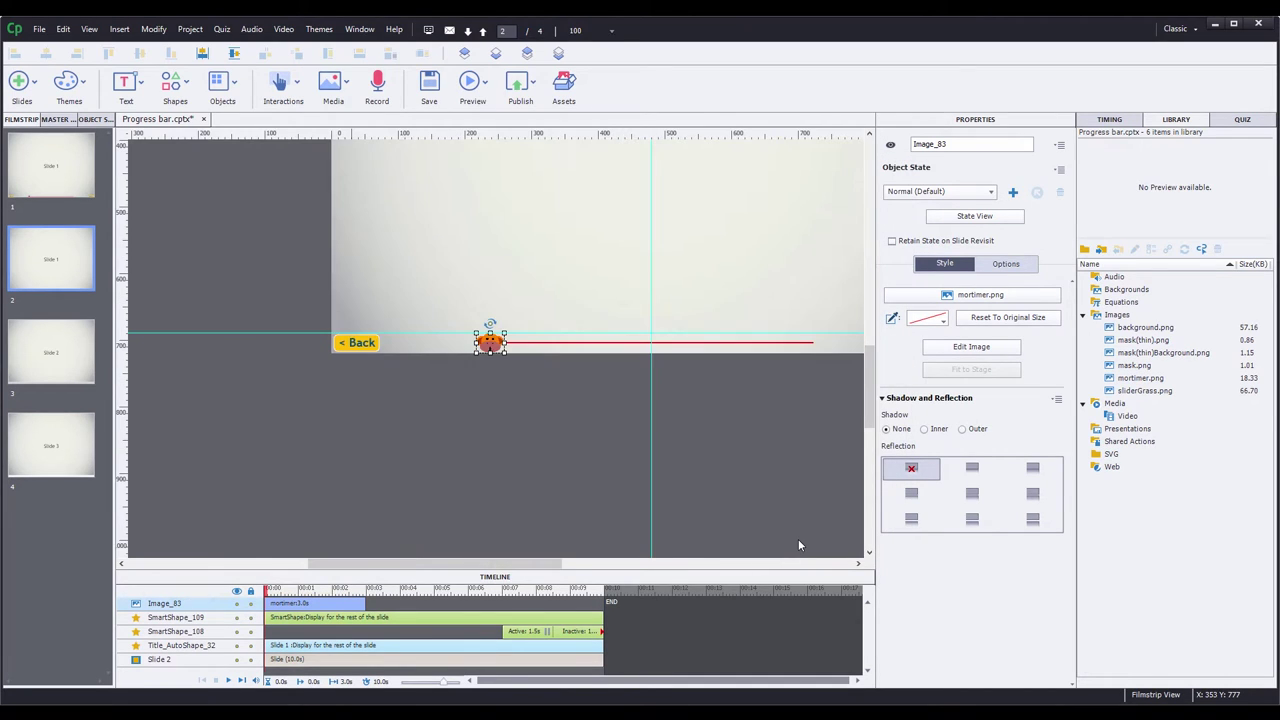
# Apply the LeftToRight motion path effect to the monkey image on slide 2
pyautogui.moveTo(506, 565); pyautogui.dragTo(541, 574)
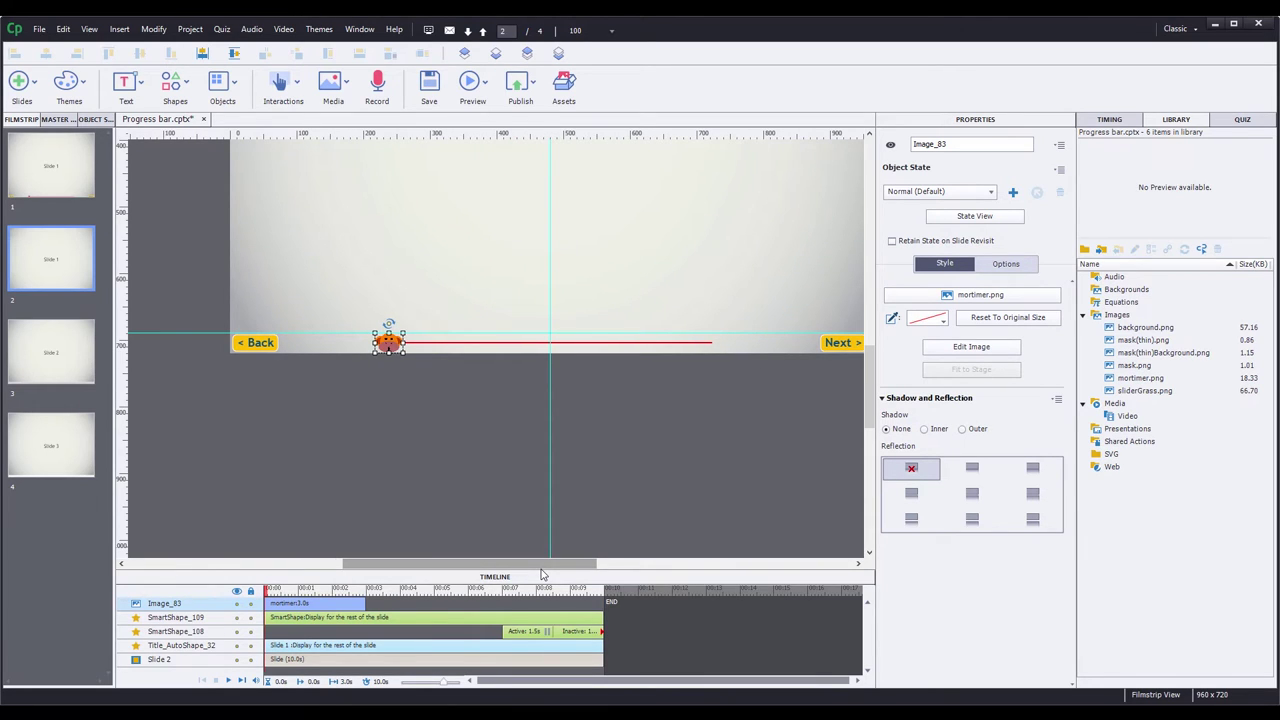
pyautogui.click(1102, 121)
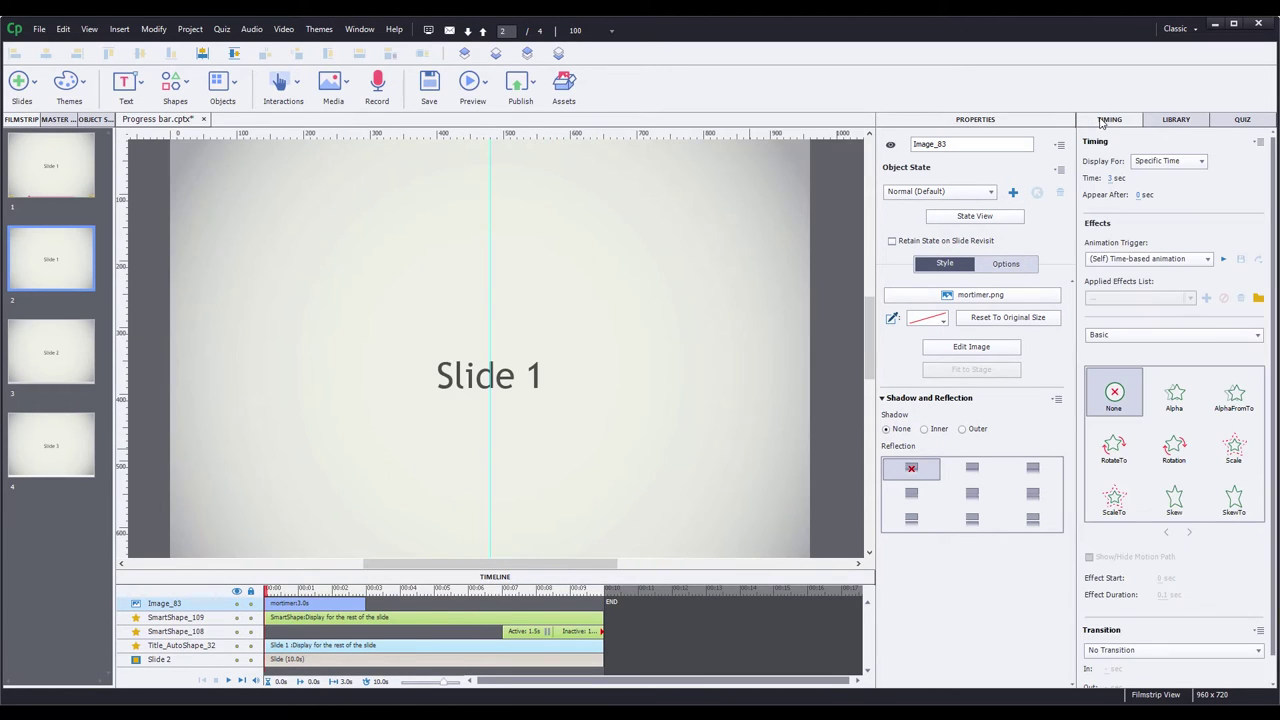
pyautogui.click(1192, 338)
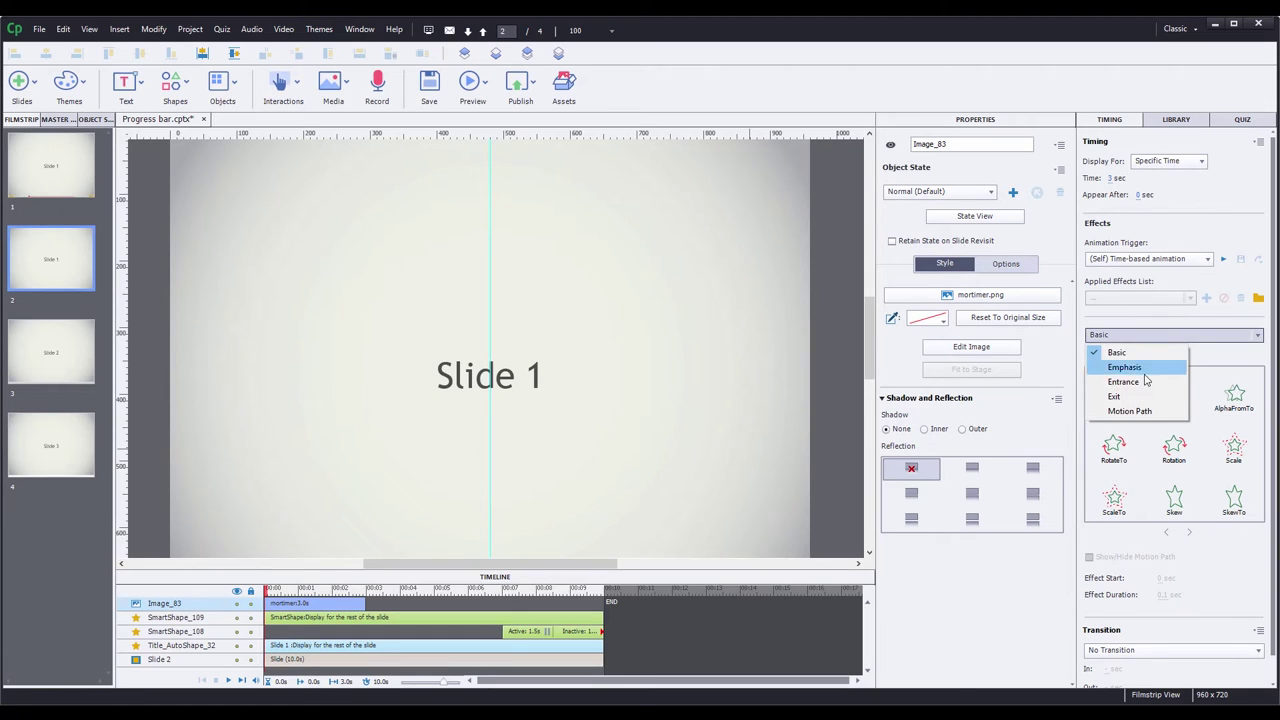
pyautogui.click(1129, 410)
pyautogui.click(1236, 445)
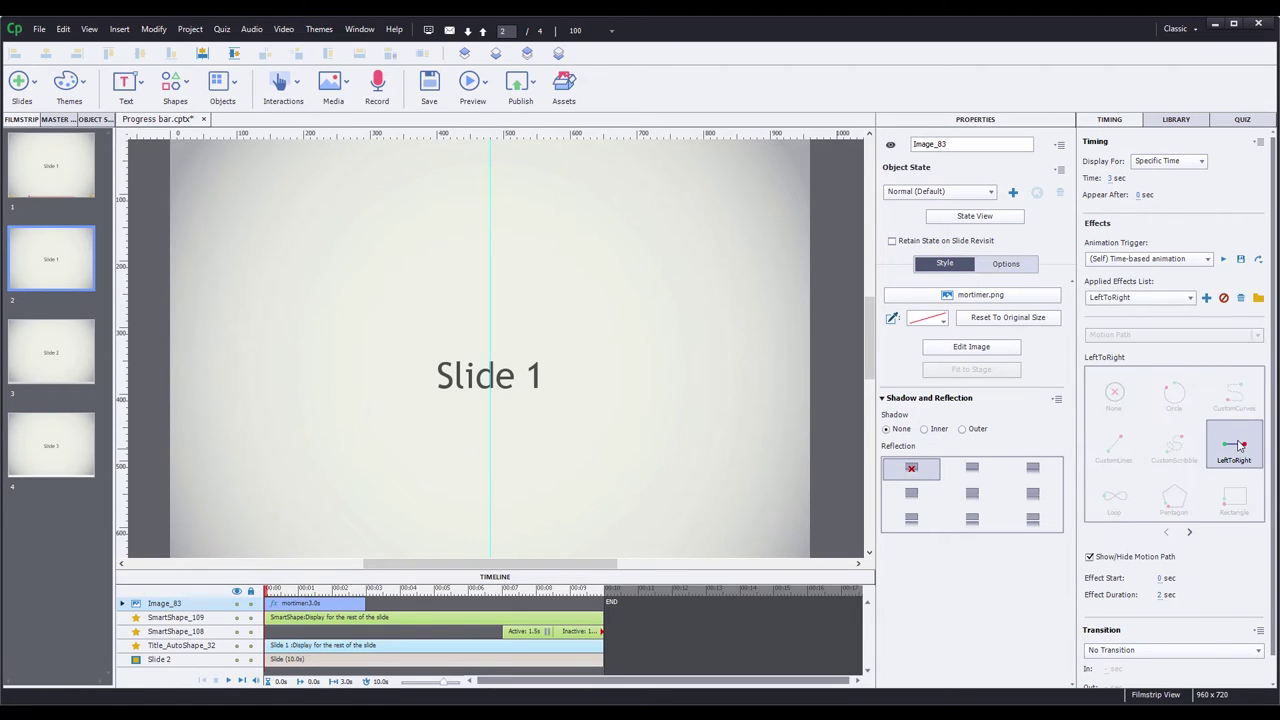
# Extend the monkey image's LeftToRight motion path so its end point sits at the right end of the red line
pyautogui.moveTo(871, 325); pyautogui.dragTo(870, 365)
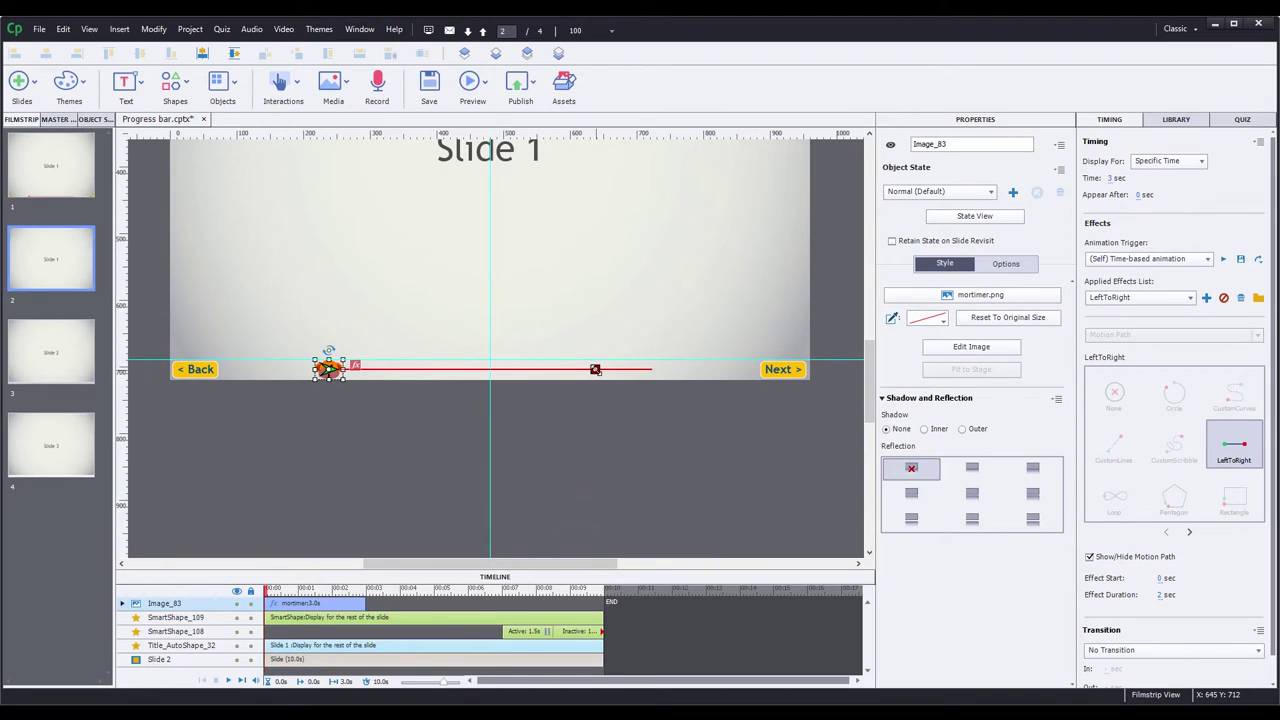
pyautogui.moveTo(596, 372); pyautogui.dragTo(650, 377)
pyautogui.click(649, 385)
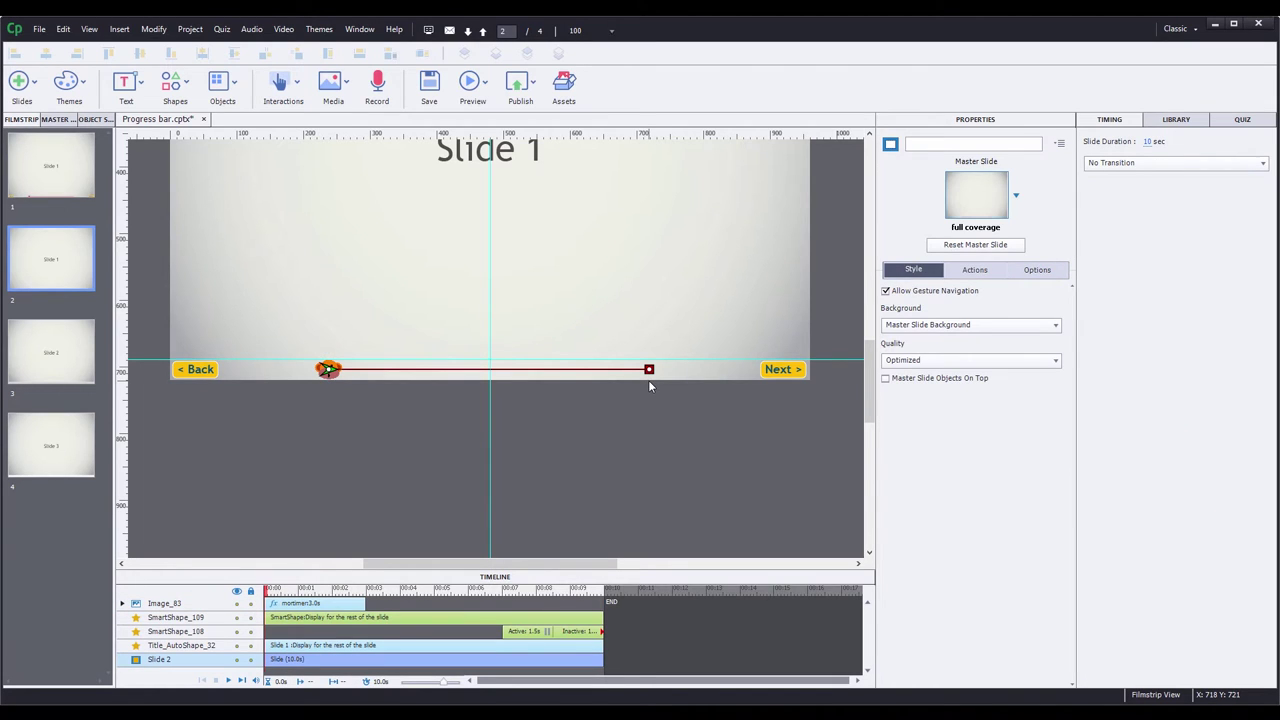
# Display the monkey image for the rest of the slide and lengthen its LeftToRight effect to 8.5 sec
pyautogui.rightClick(289, 602)
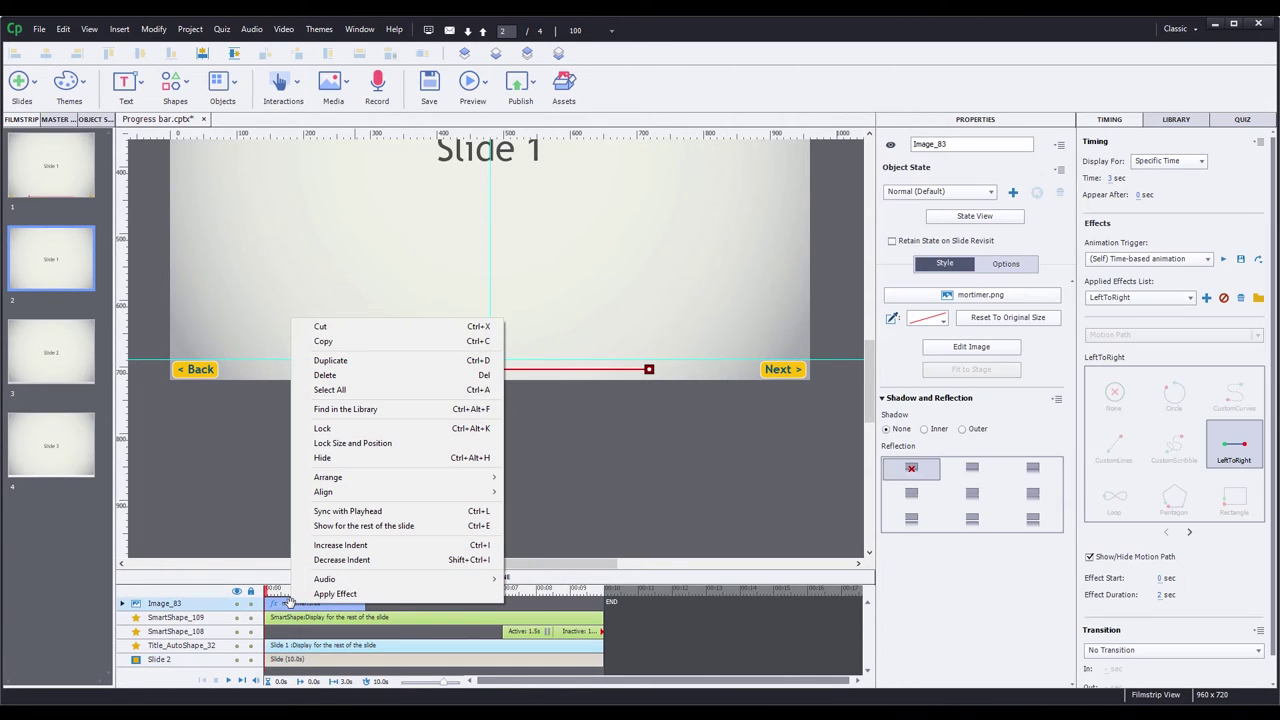
pyautogui.click(381, 526)
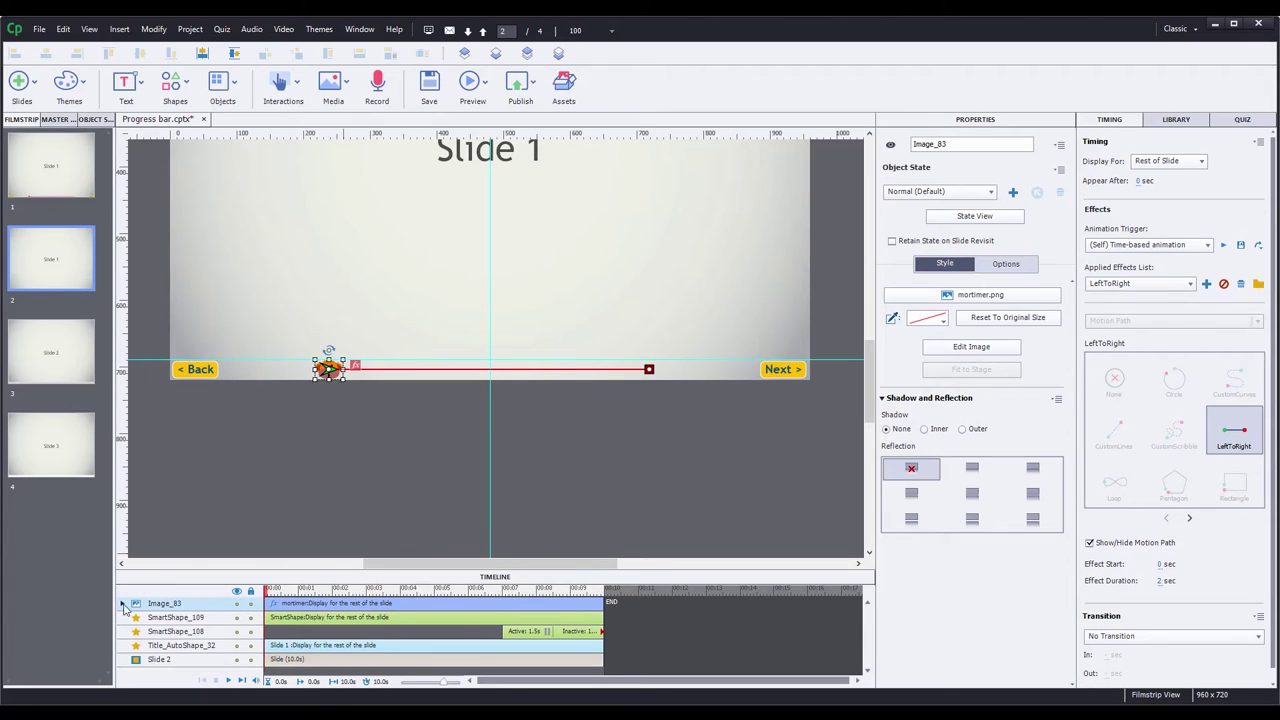
pyautogui.click(122, 603)
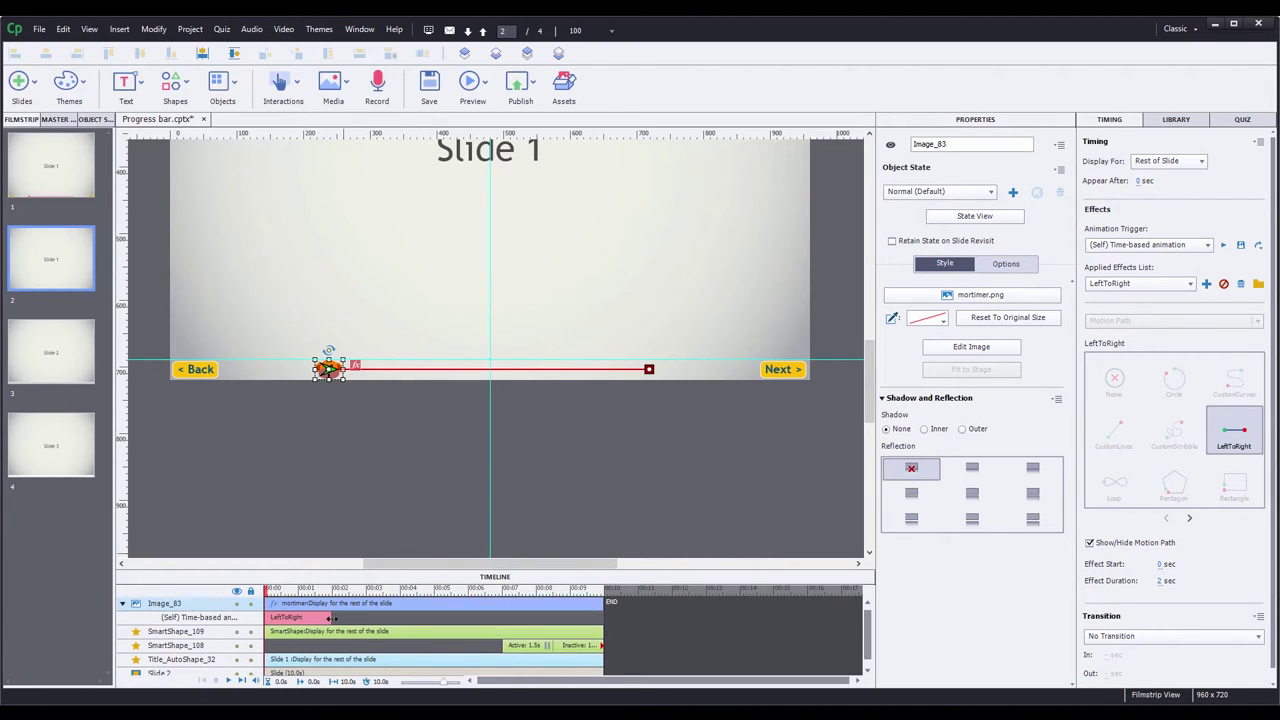
pyautogui.moveTo(331, 617); pyautogui.dragTo(552, 617)
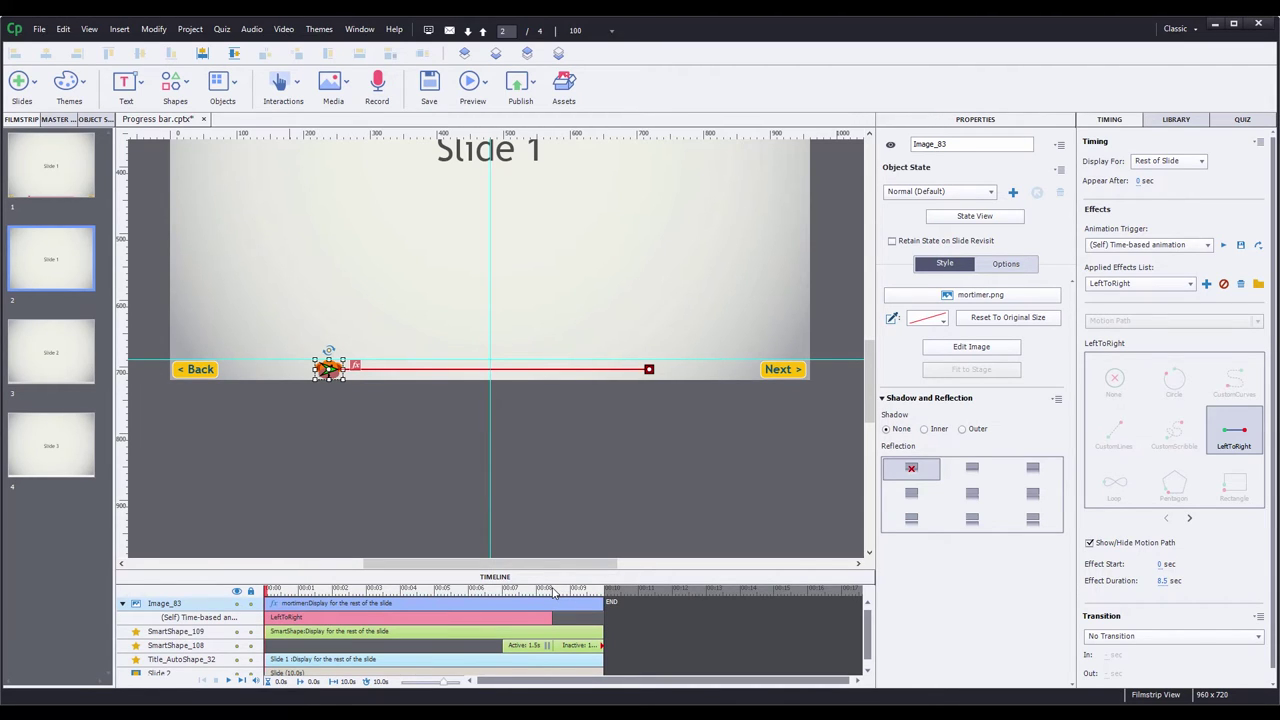
# Place the playhead at 8.5 s, where the effect ends, and hide the monkey image's motion path
pyautogui.click(553, 590)
pyautogui.moveTo(553, 594)
pyautogui.mouseDown()
pyautogui.moveTo(533, 590)
pyautogui.moveTo(553, 590)
pyautogui.moveTo(513, 615)
pyautogui.moveTo(430, 616)
pyautogui.moveTo(550, 618)
pyautogui.mouseUp()
pyautogui.click(1090, 542)
pyautogui.click(606, 490)
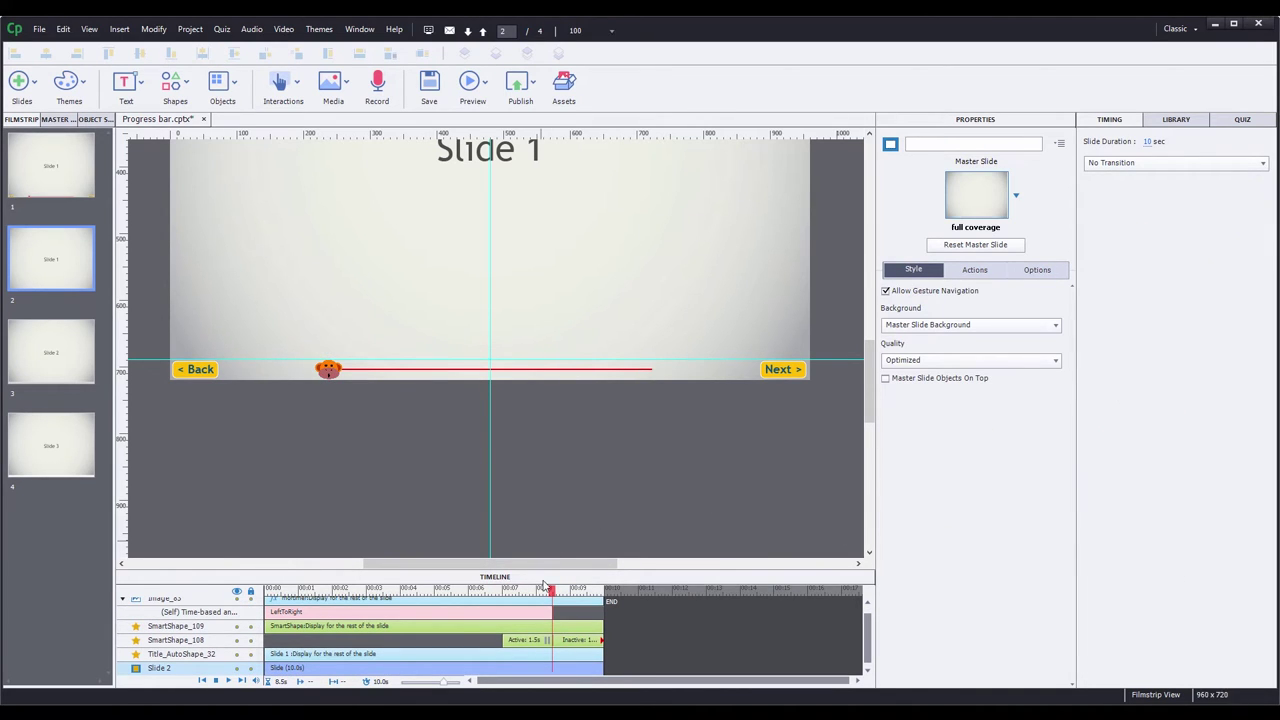
pyautogui.moveTo(551, 588)
pyautogui.mouseDown()
pyautogui.moveTo(313, 580)
pyautogui.moveTo(574, 594)
pyautogui.moveTo(549, 600)
pyautogui.mouseUp()
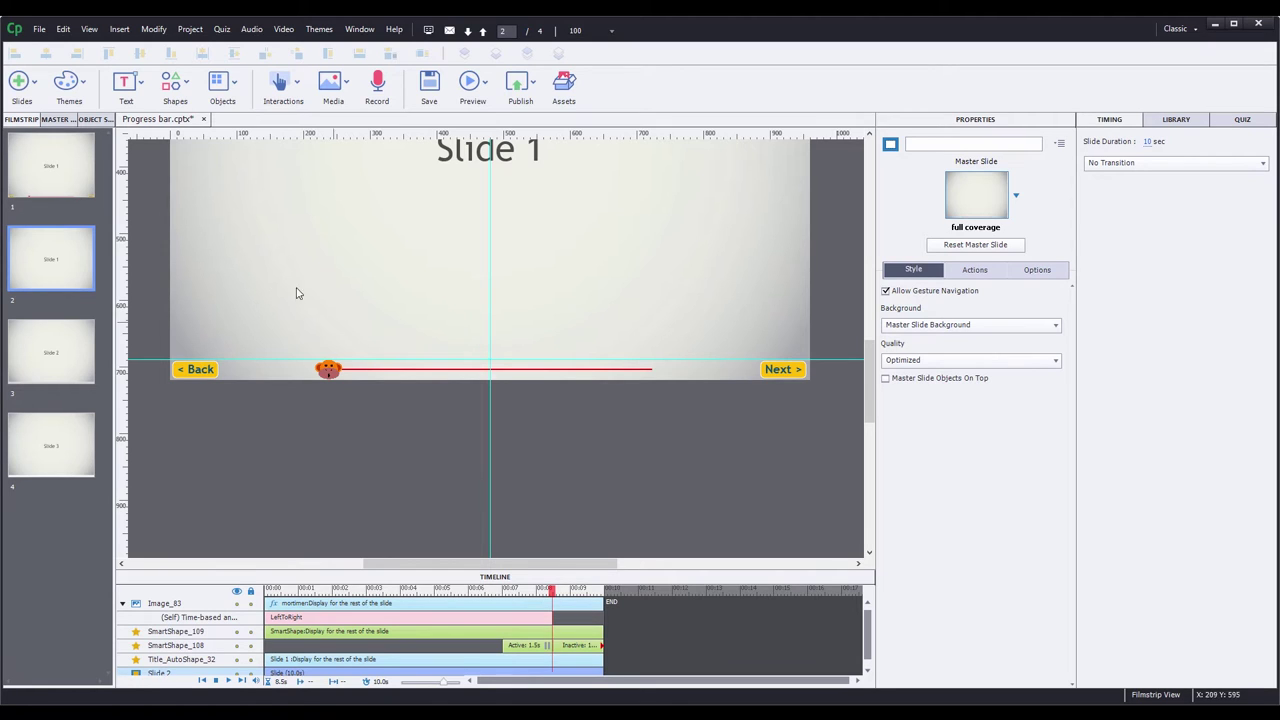
# Insert mask.png from the library's images near the bottom of slide 3
pyautogui.click(67, 366)
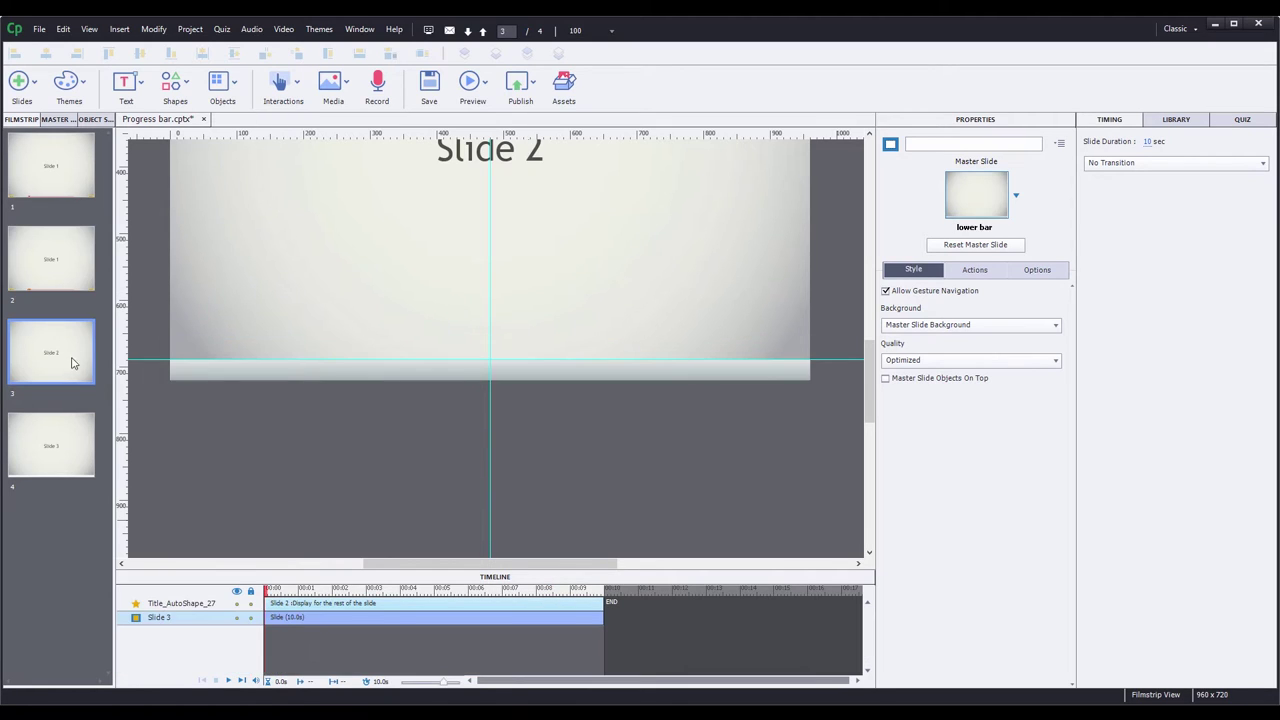
pyautogui.click(1176, 119)
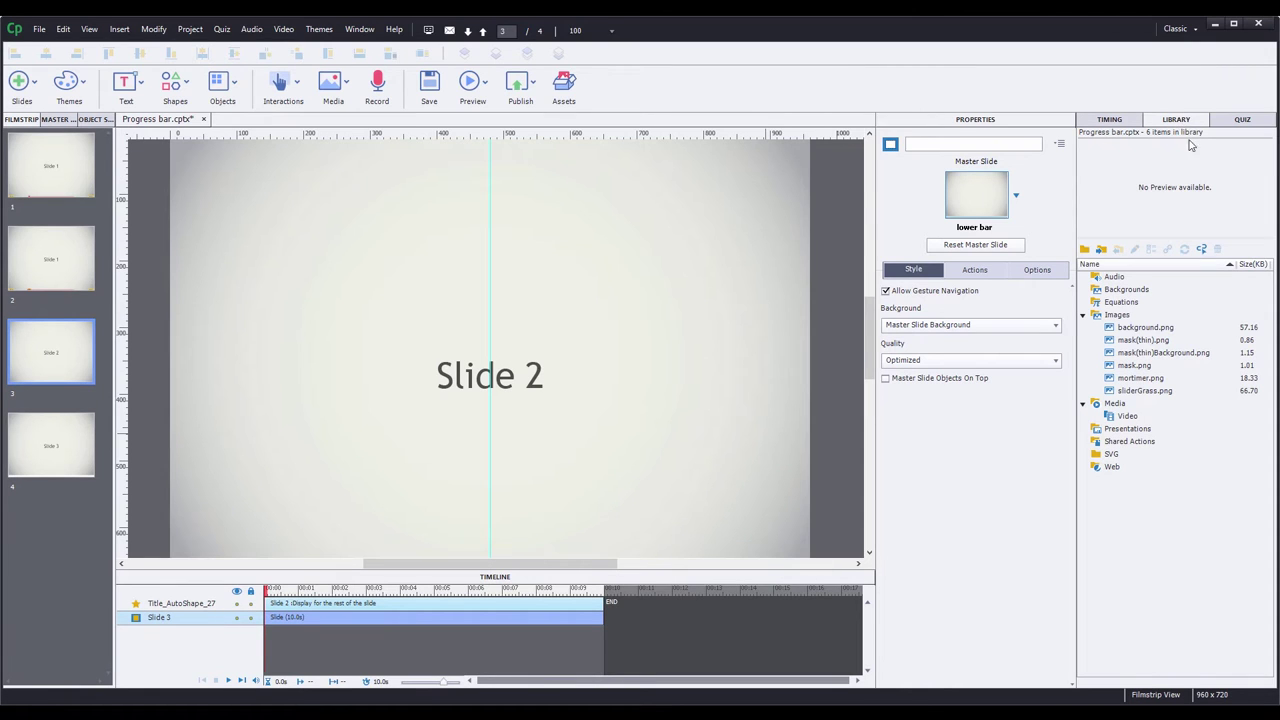
pyautogui.scroll(-5, 810, 295)
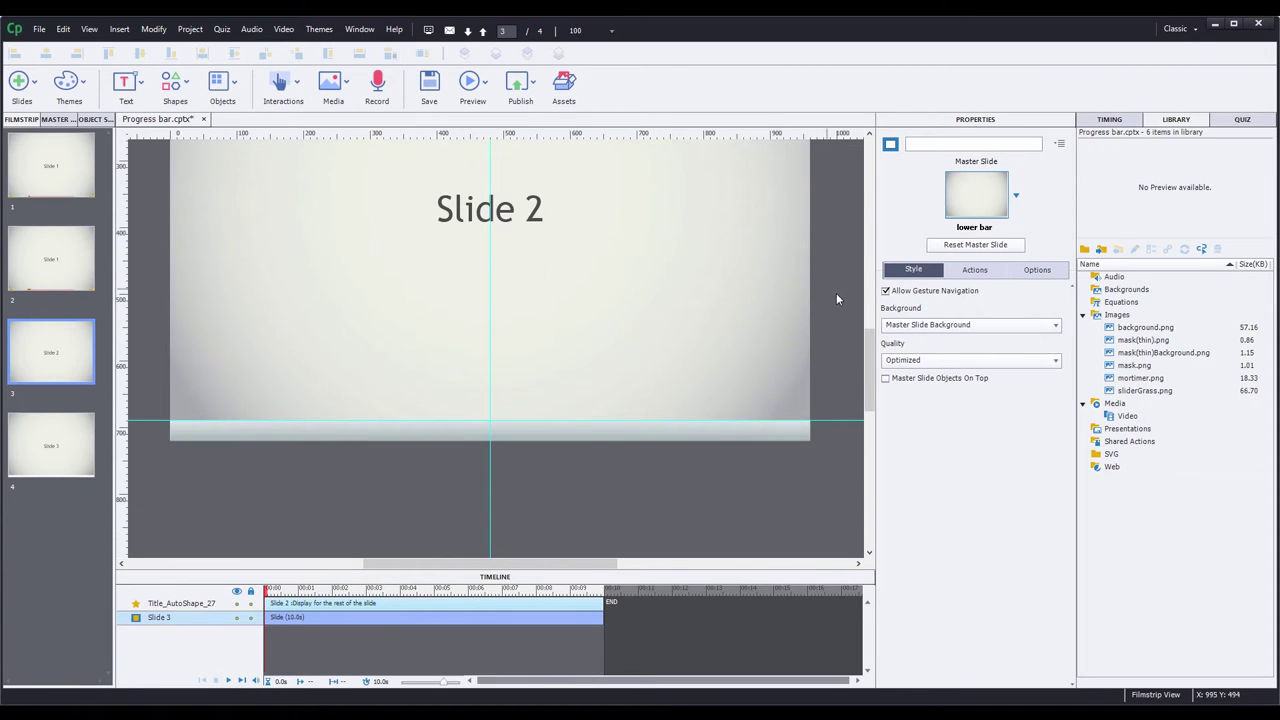
pyautogui.moveTo(1134, 366); pyautogui.dragTo(178, 390)
# Align the mask image with the slide's bottom-left corner and display it for the rest of the slide
pyautogui.scroll(4, 178, 390)
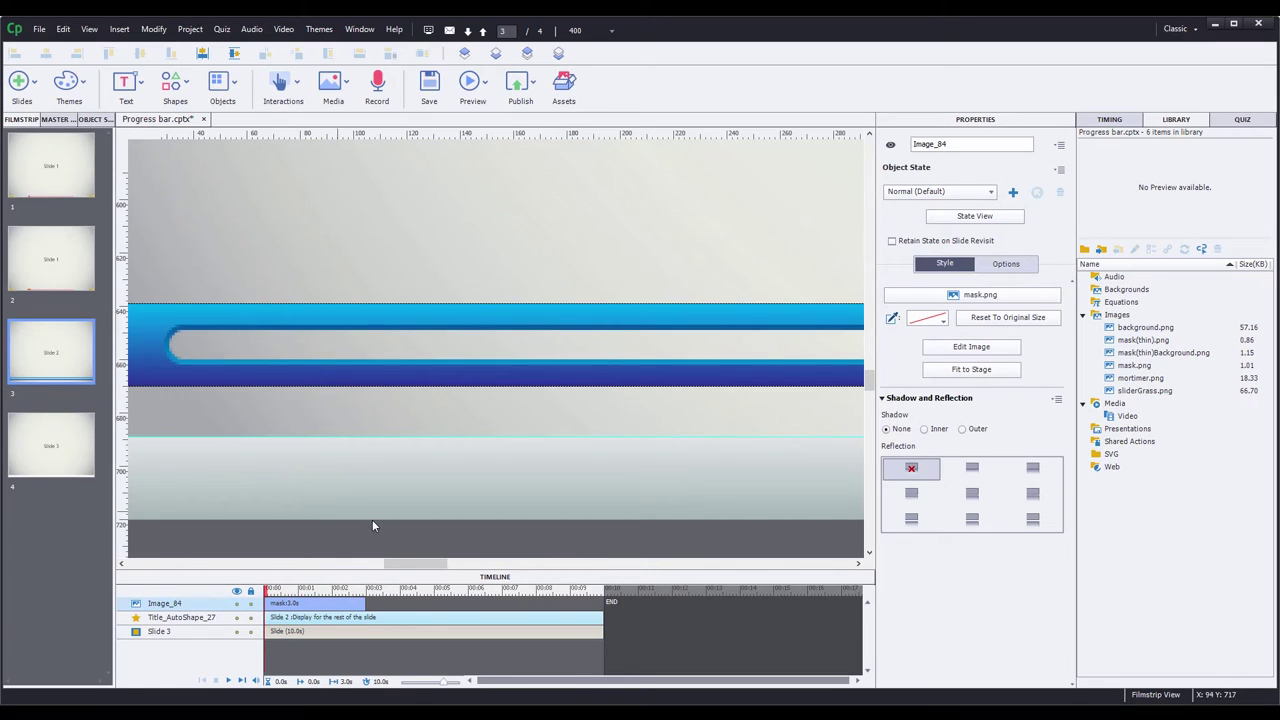
pyautogui.moveTo(431, 566); pyautogui.dragTo(420, 570)
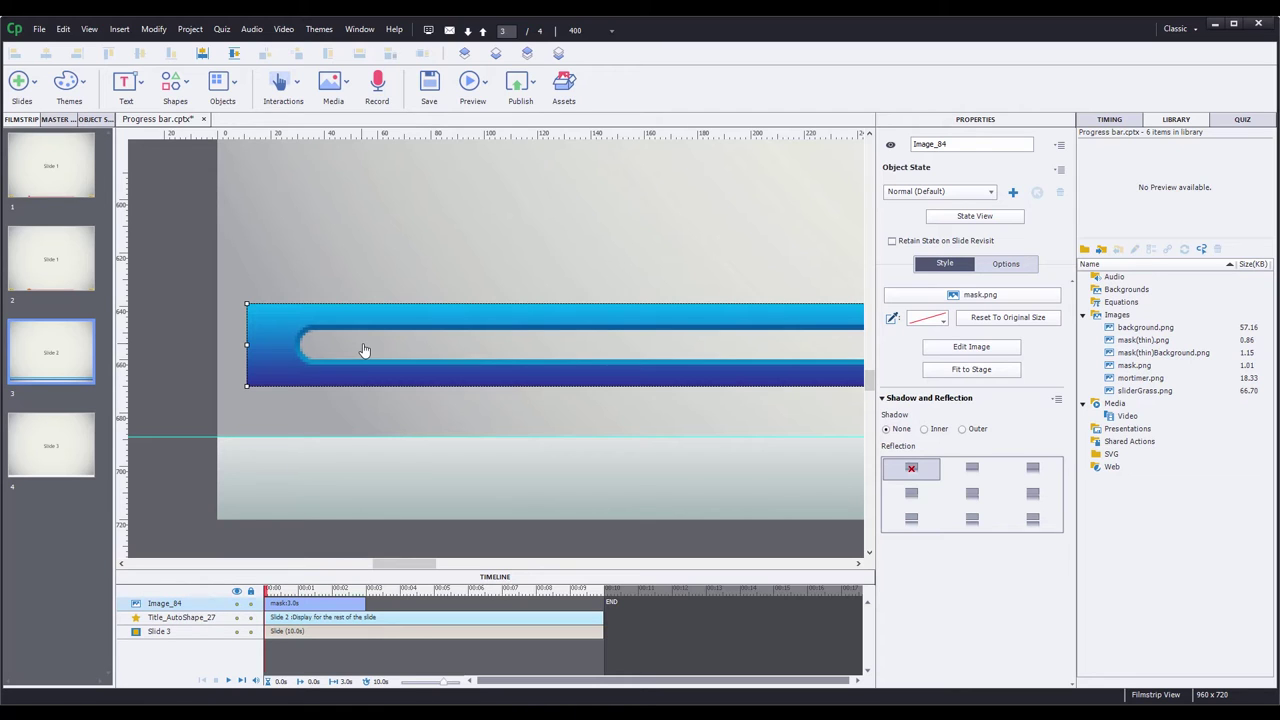
pyautogui.moveTo(287, 451); pyautogui.dragTo(287, 452)
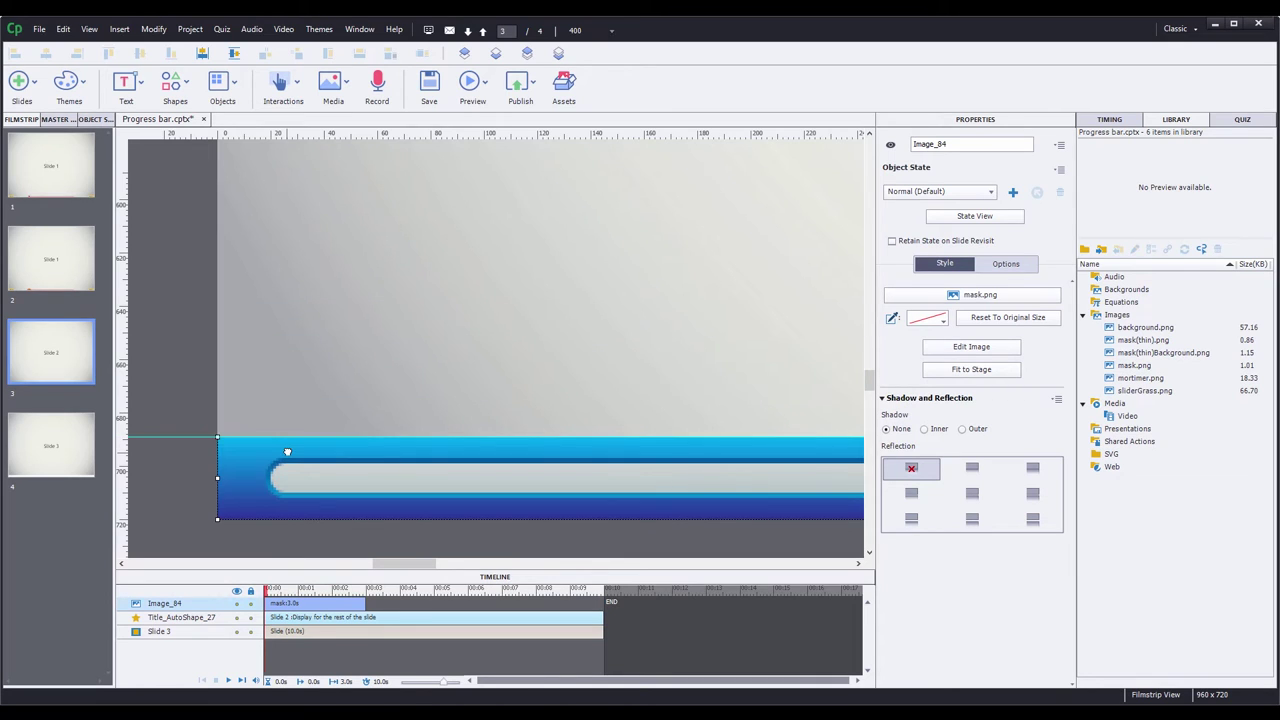
pyautogui.scroll(-4, 287, 452)
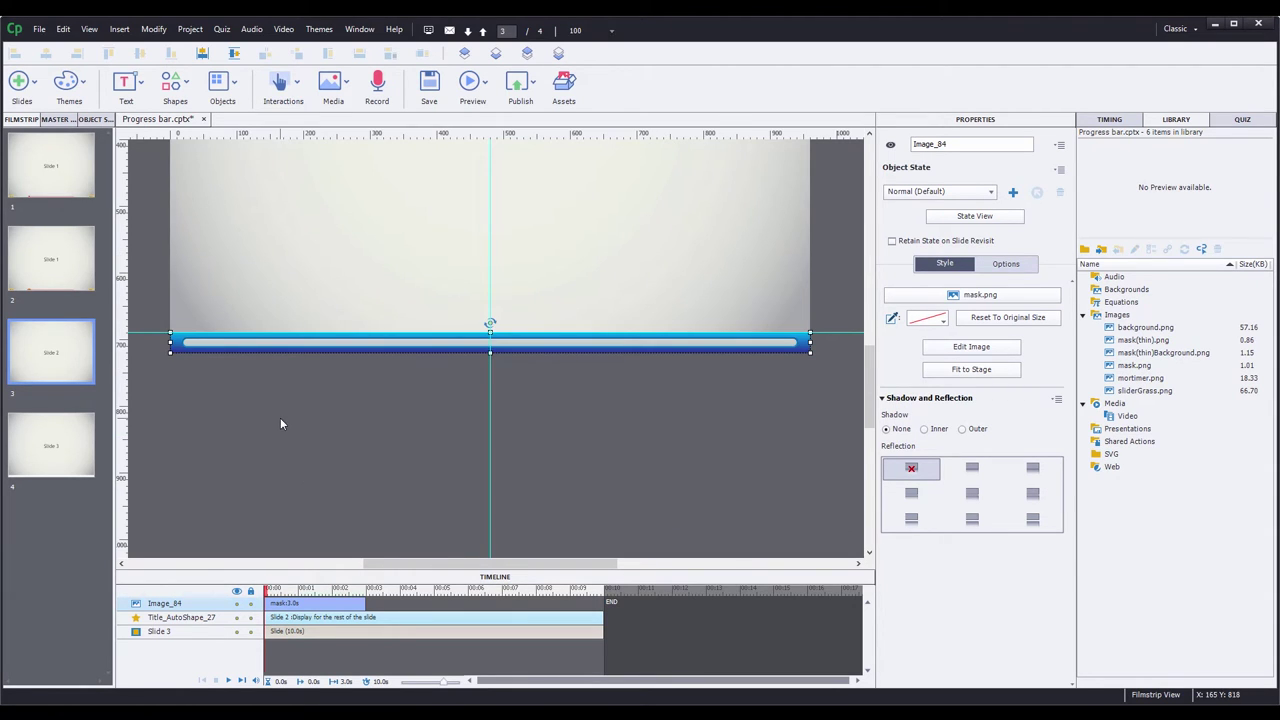
pyautogui.rightClick(276, 347)
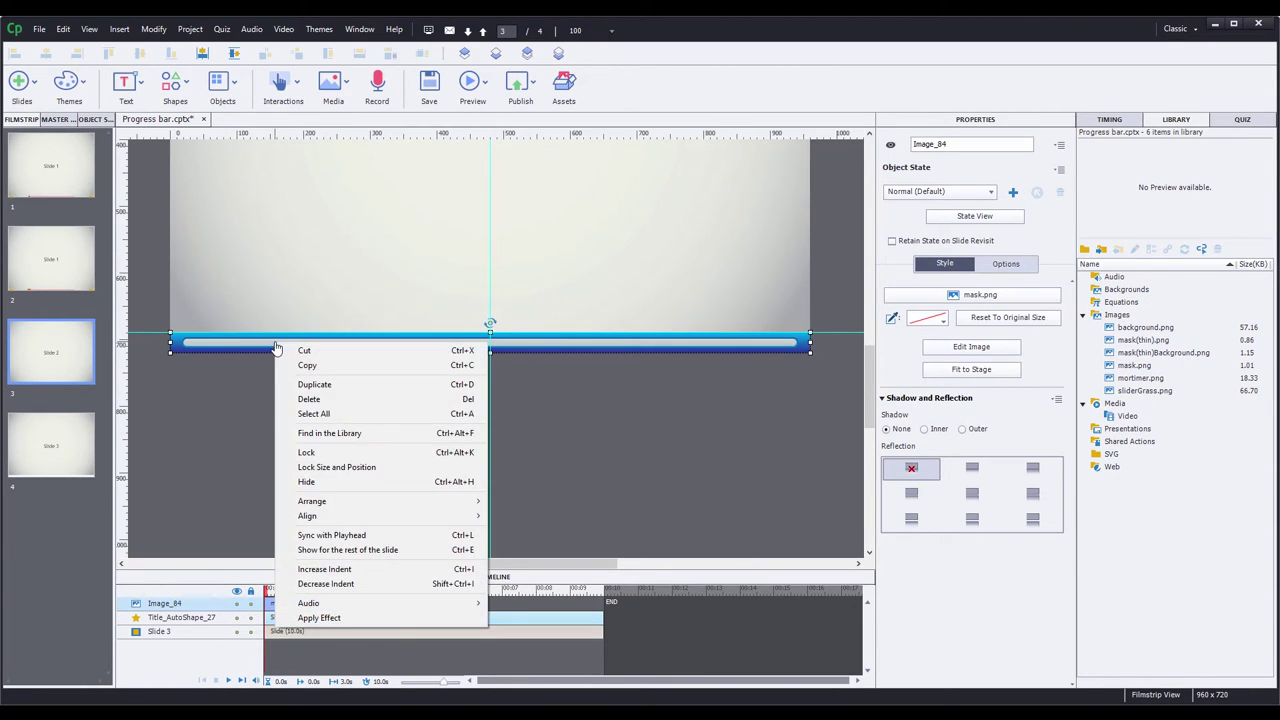
pyautogui.click(408, 549)
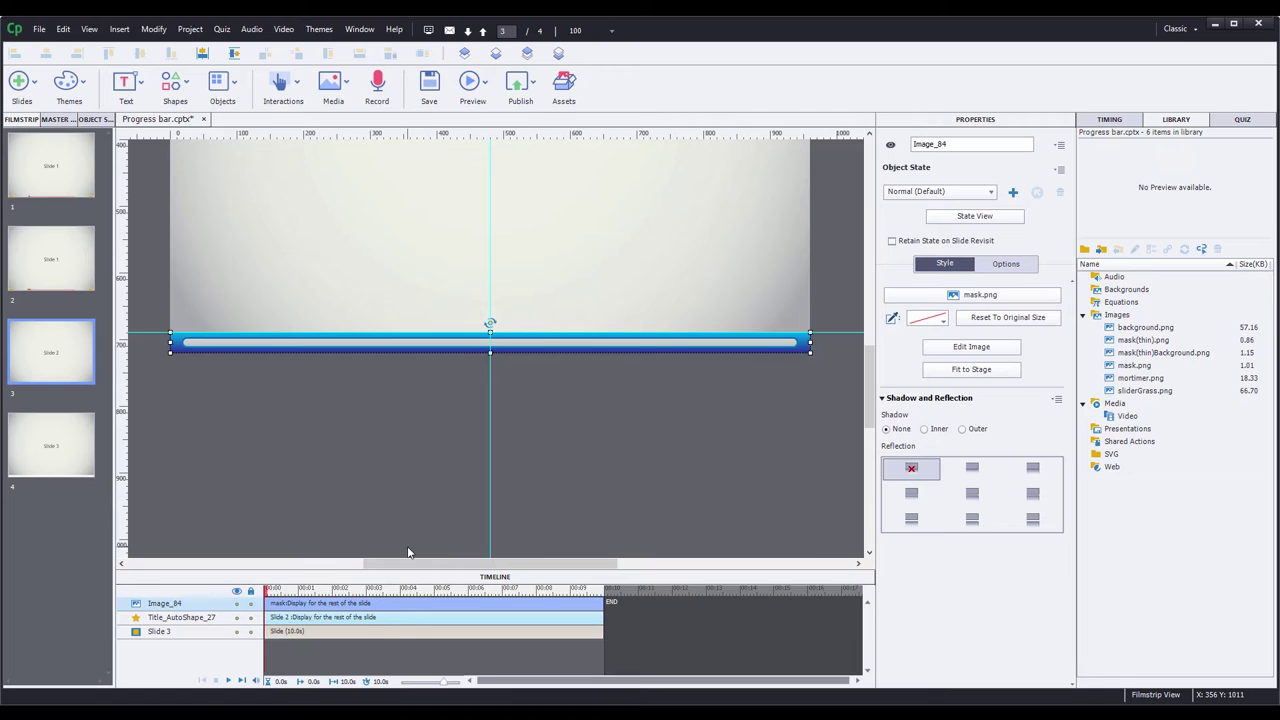
# Draw a rectangle about 930x20 covering the mask image's slot
pyautogui.click(182, 84)
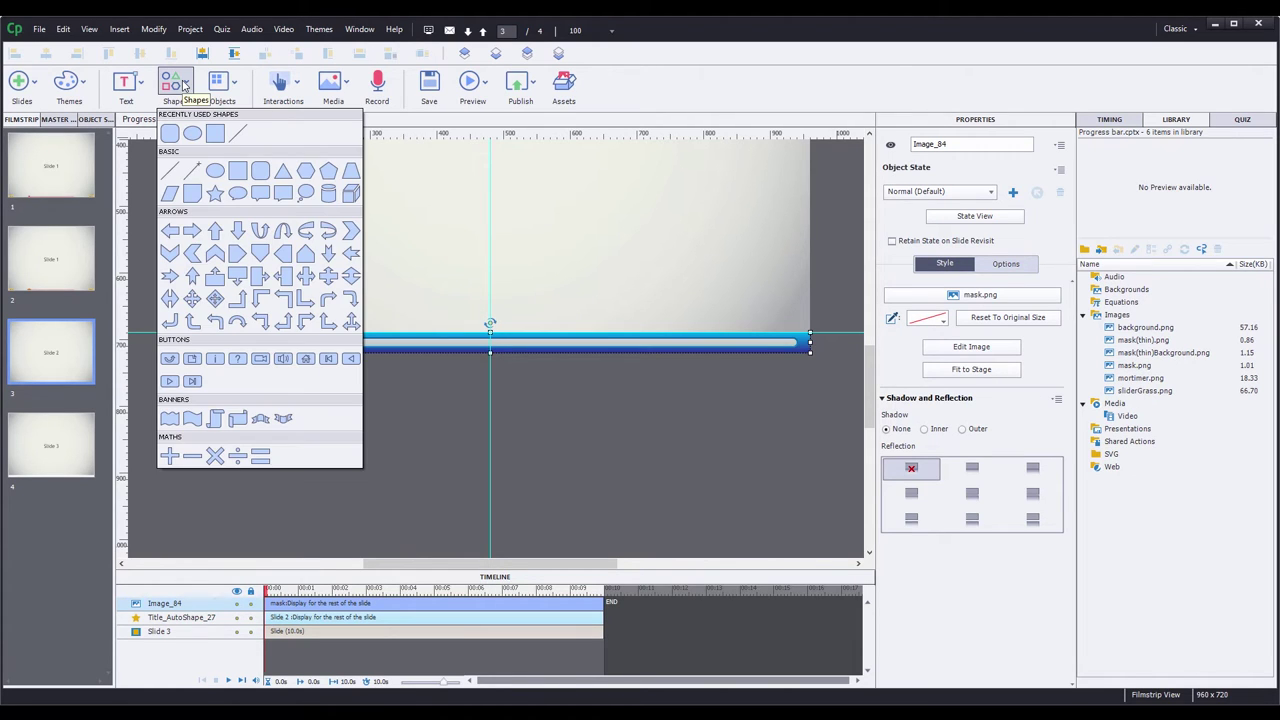
pyautogui.click(214, 134)
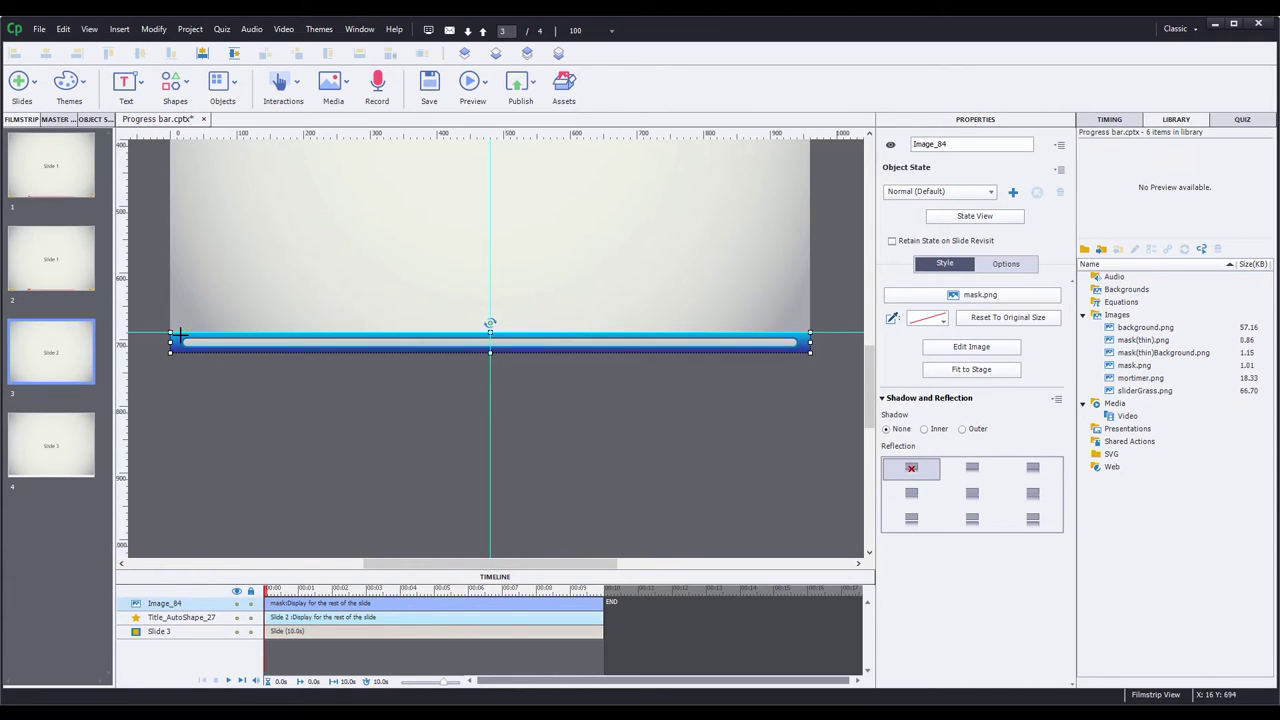
pyautogui.moveTo(186, 343); pyautogui.dragTo(801, 349)
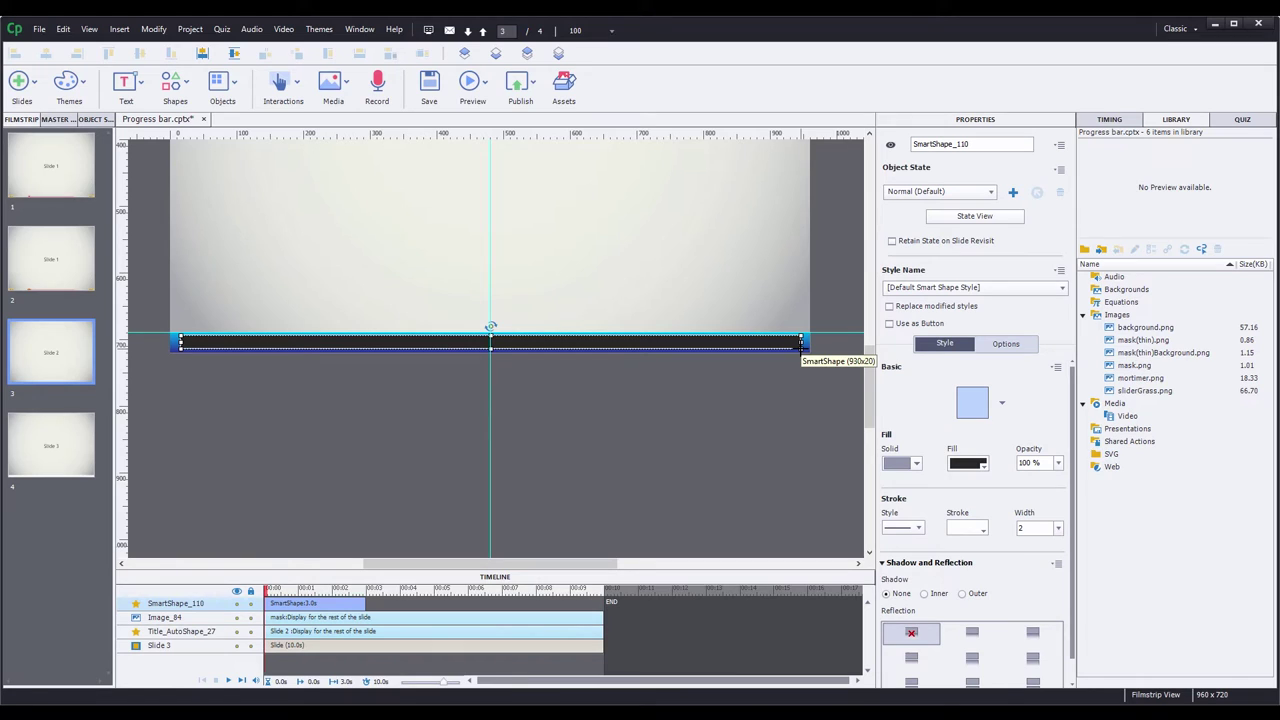
# Fill the rectangle with the custom red gradient and set its stroke width to 0
pyautogui.click(908, 464)
pyautogui.click(934, 502)
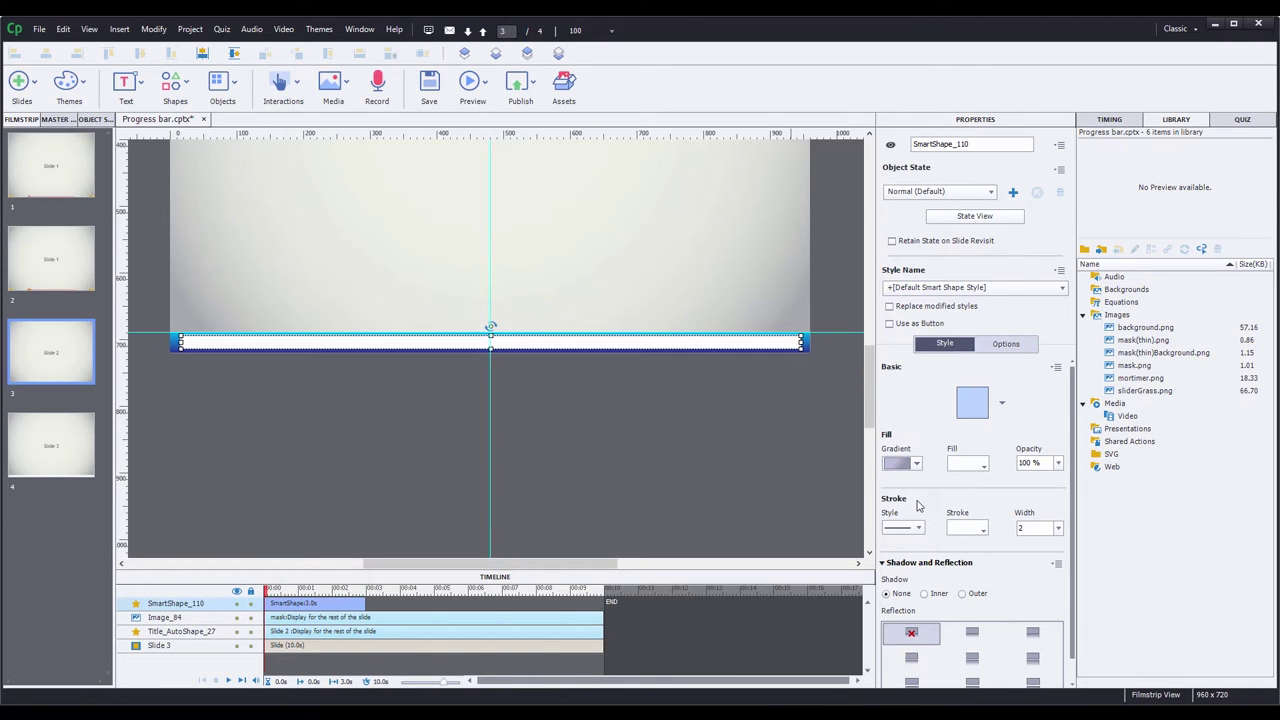
pyautogui.click(966, 465)
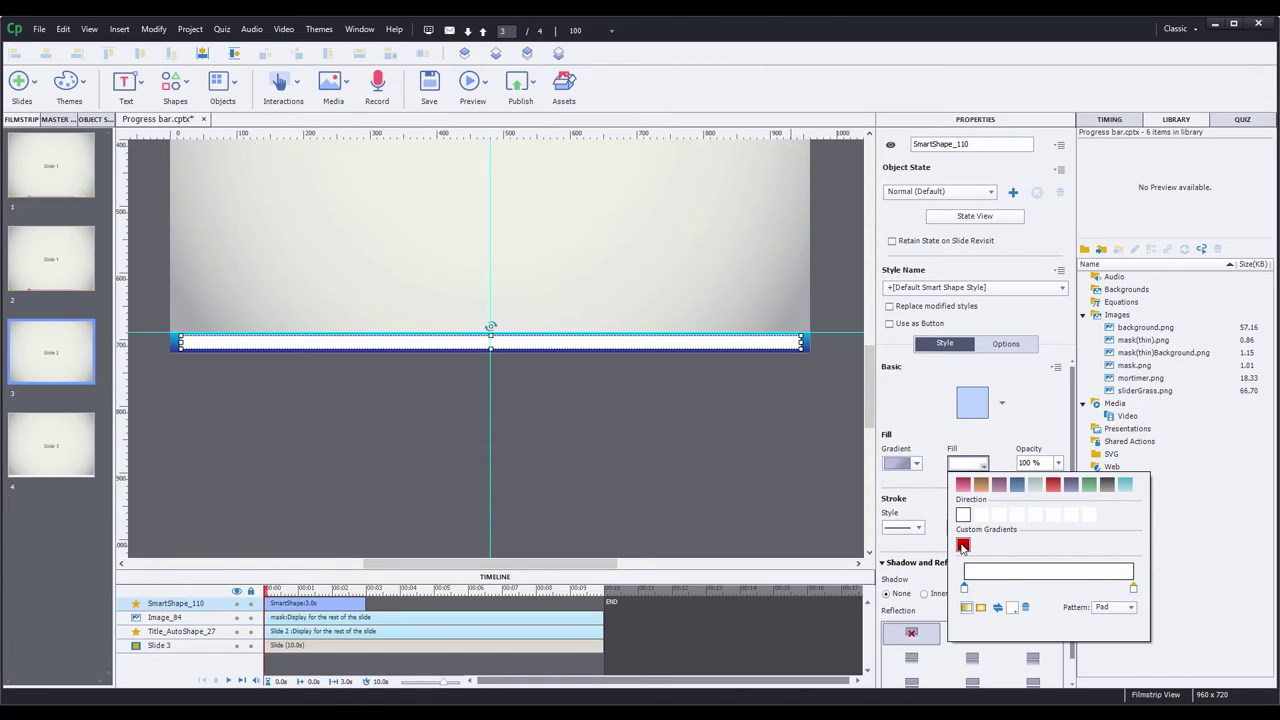
pyautogui.click(963, 546)
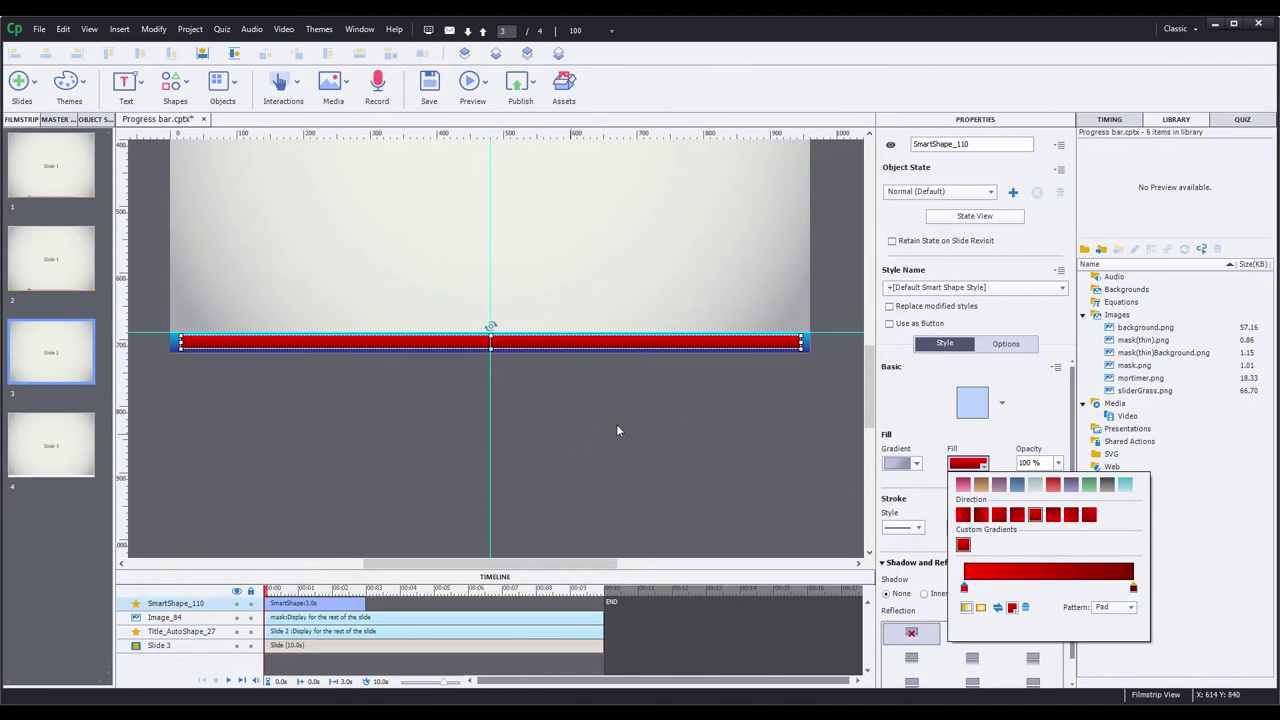
pyautogui.click(770, 392)
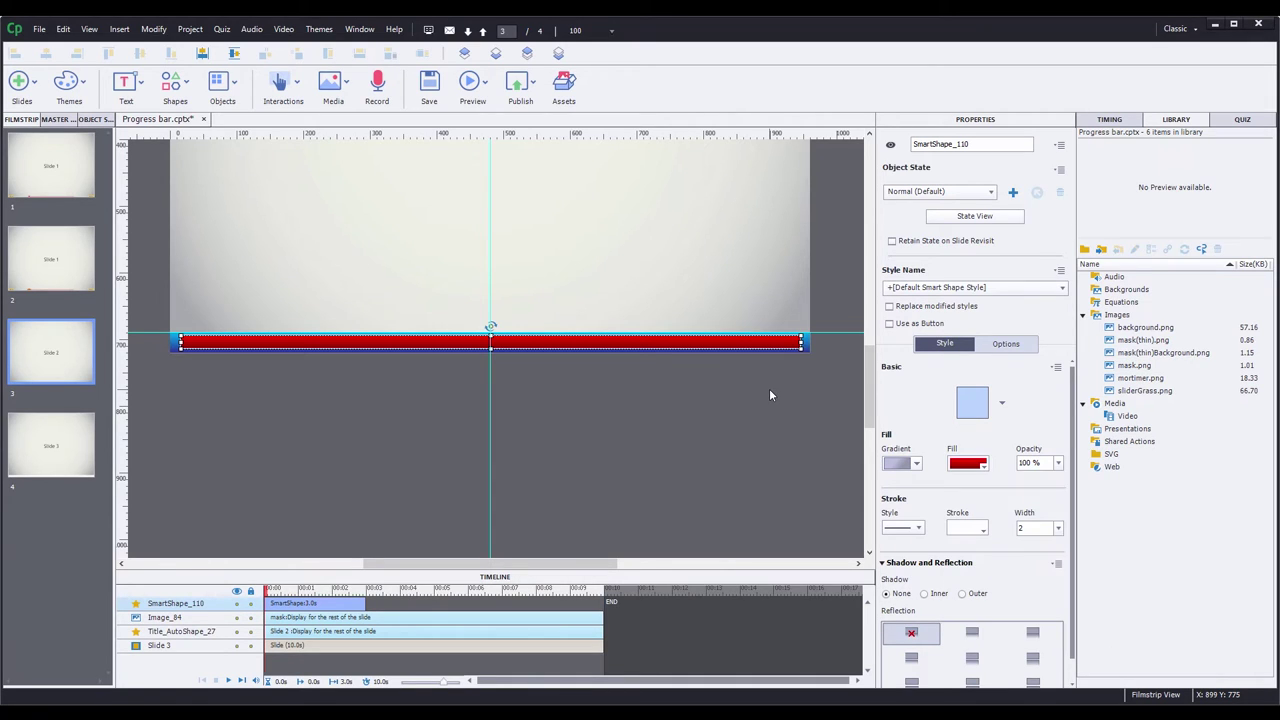
pyautogui.click(1059, 528)
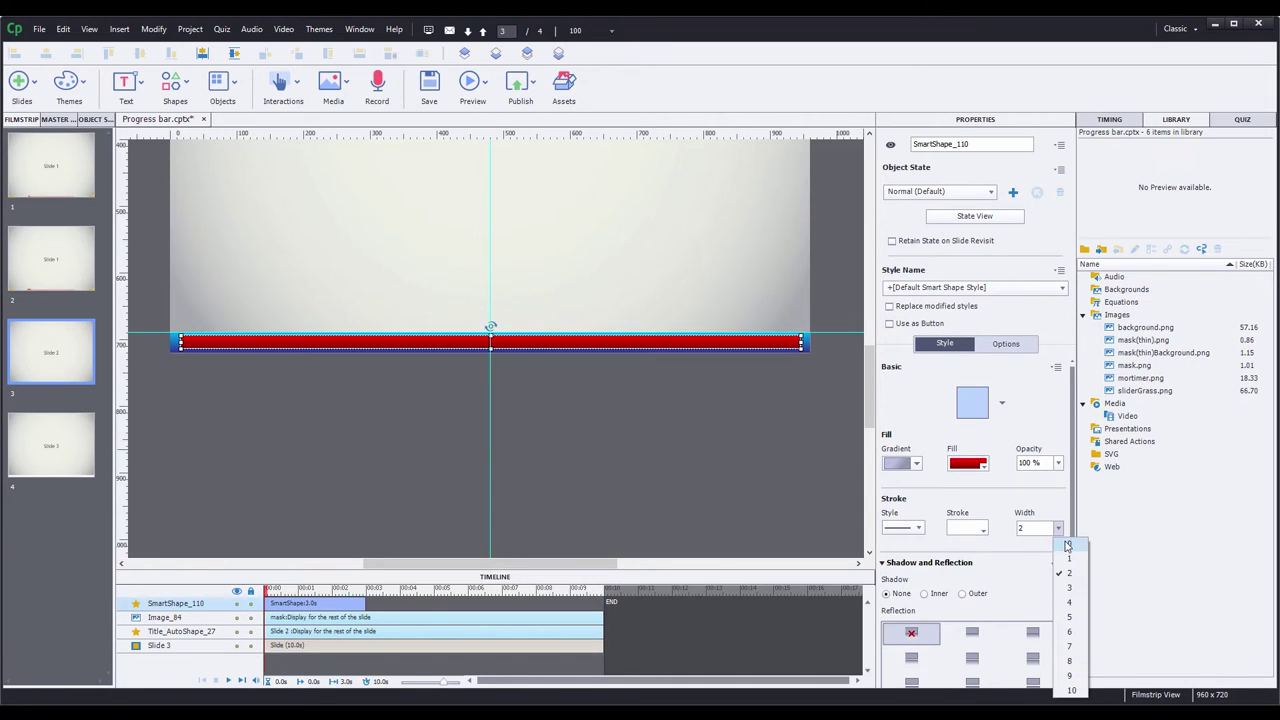
pyautogui.click(1069, 544)
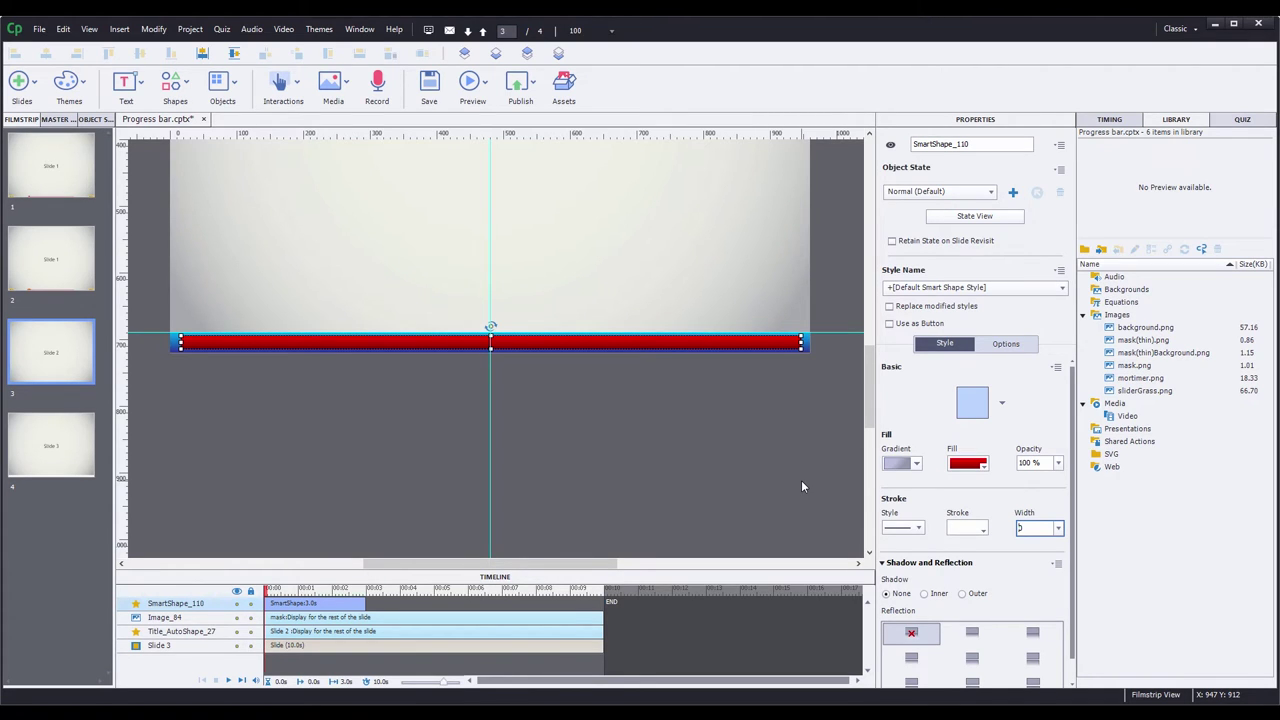
# Move the red rectangle off the slide's left side so its right end sits just before the mask slot's left end
pyautogui.moveTo(666, 343); pyautogui.dragTo(178, 345)
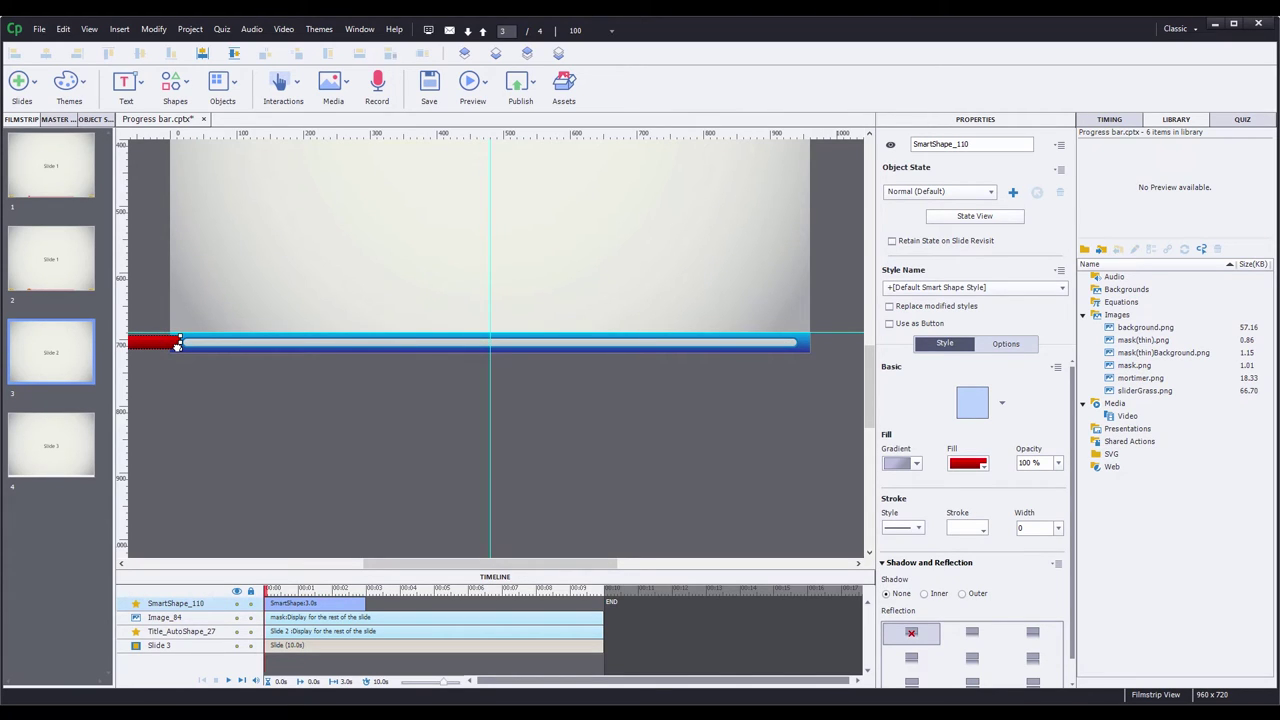
pyautogui.scroll(3, 177, 346)
pyautogui.moveTo(205, 564); pyautogui.dragTo(393, 572)
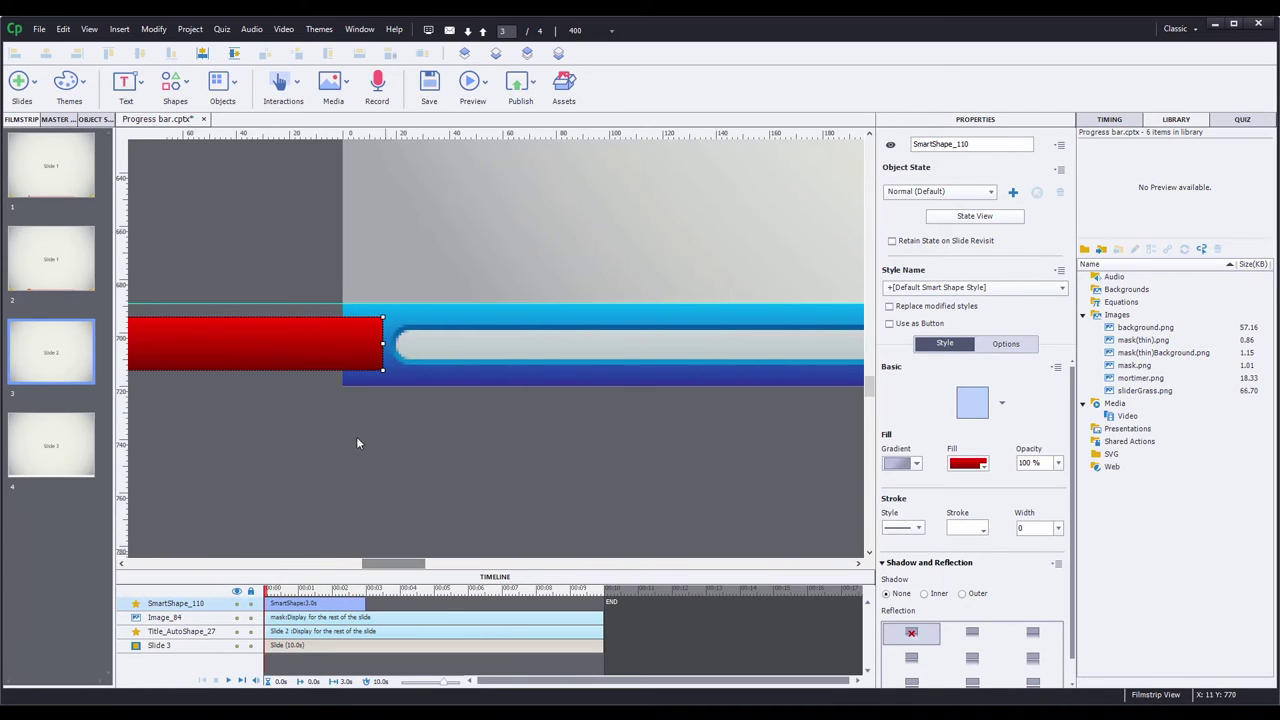
pyautogui.moveTo(323, 345); pyautogui.dragTo(327, 343)
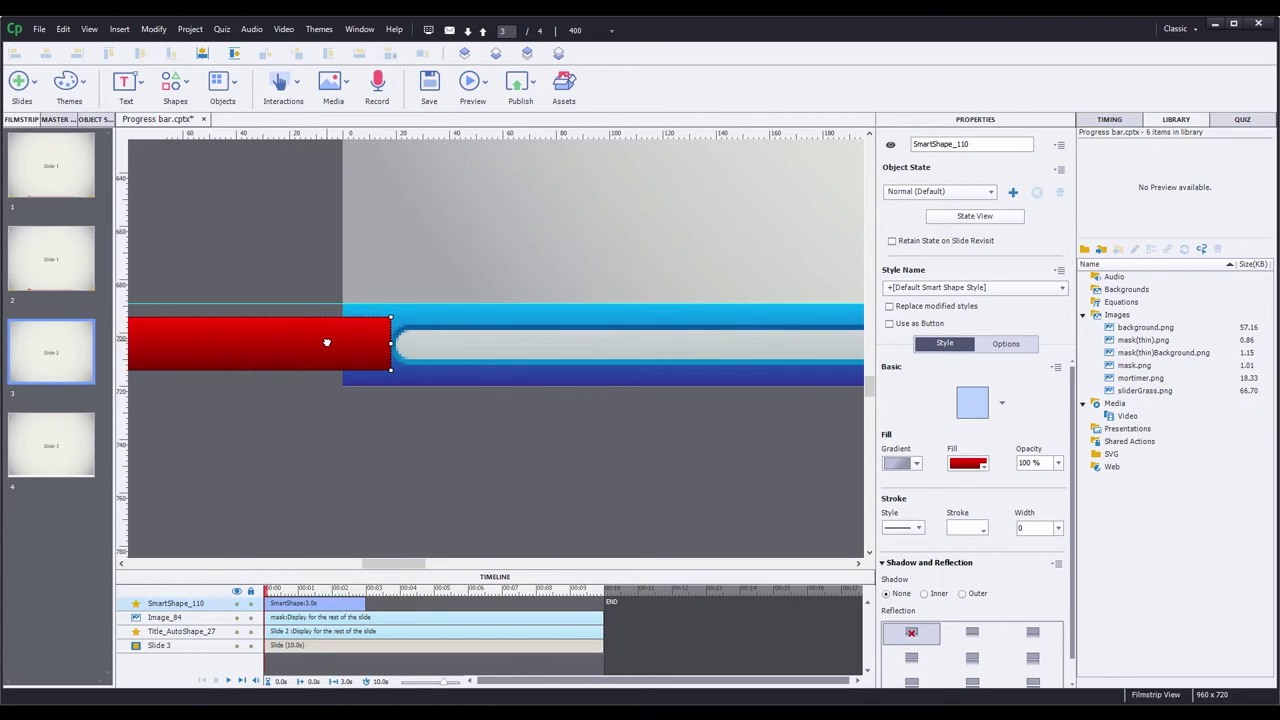
# Place the red rectangle behind the mask image and display it for the rest of the slide
pyautogui.scroll(-2, 425, 301)
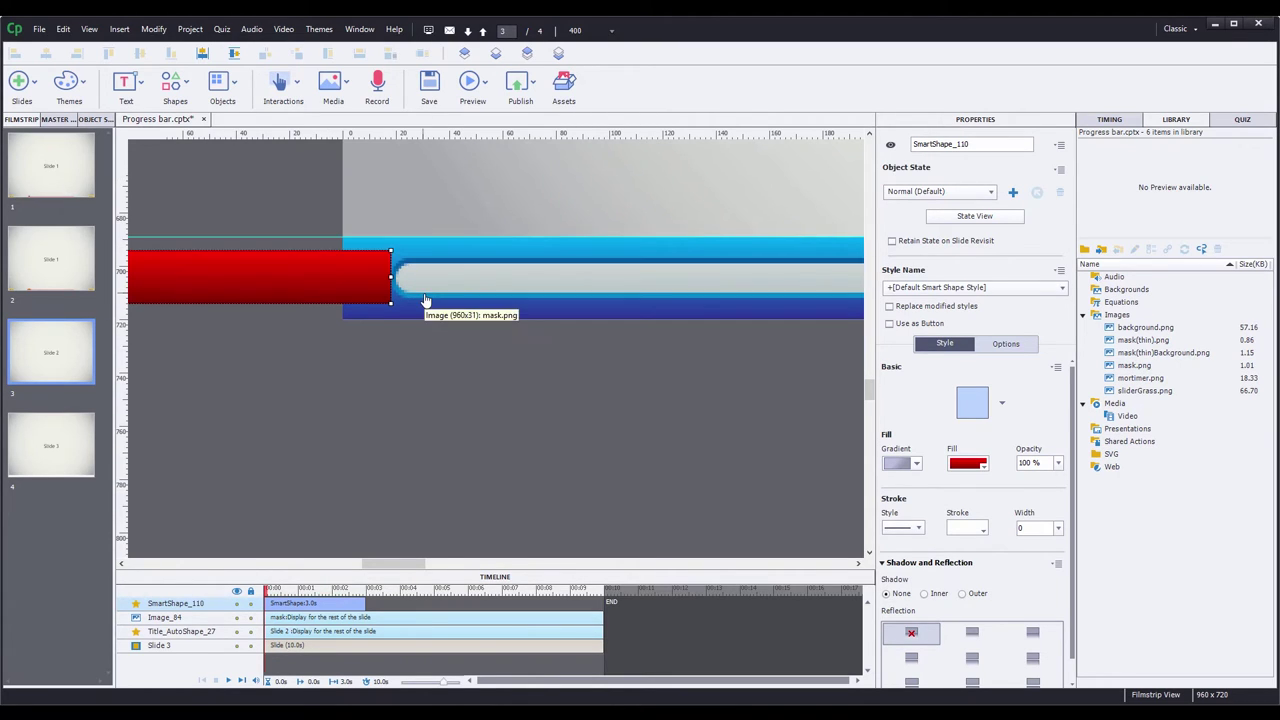
pyautogui.scroll(-3, 425, 301)
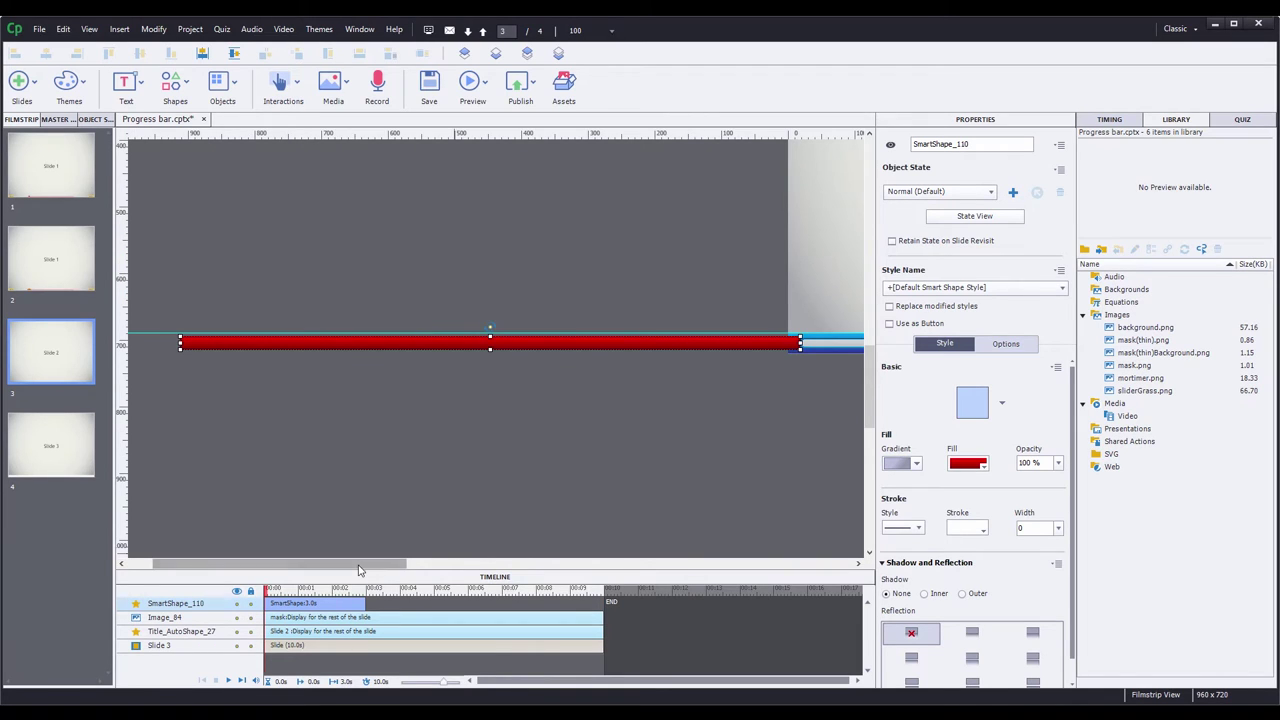
pyautogui.hscroll(3, 410, 572)
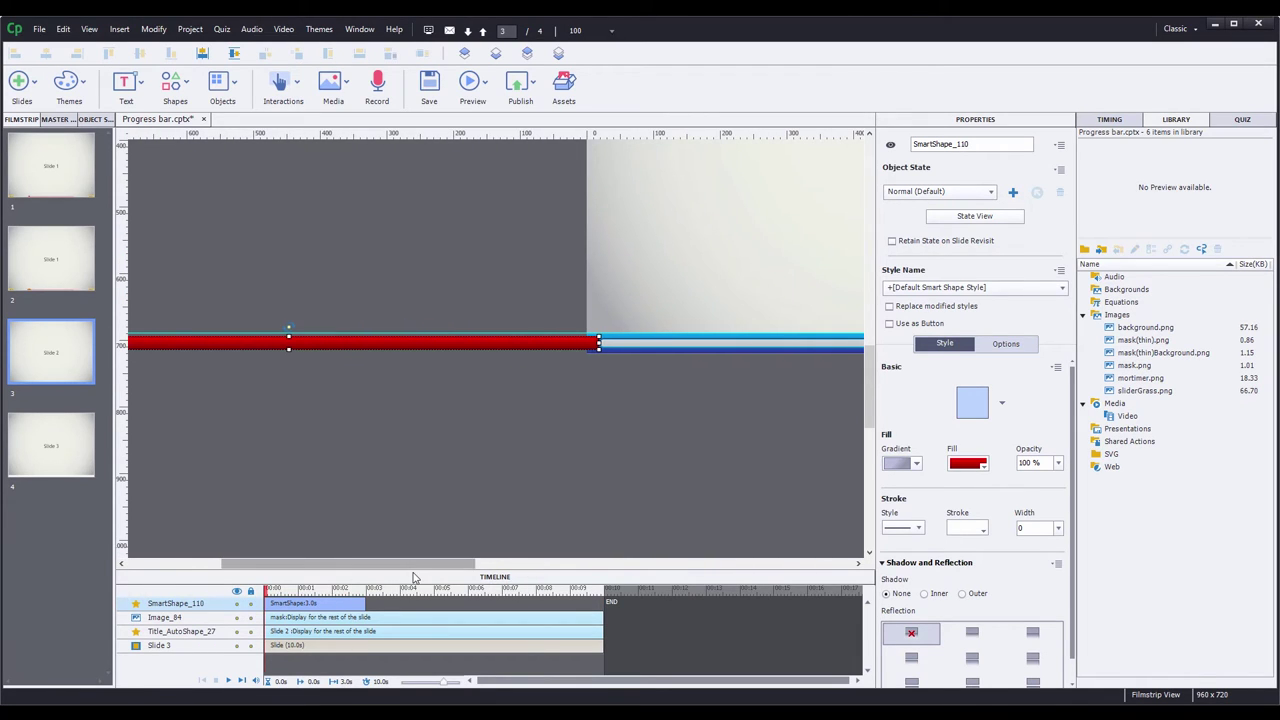
pyautogui.click(282, 604)
pyautogui.moveTo(282, 604); pyautogui.dragTo(282, 622)
pyautogui.rightClick(285, 624)
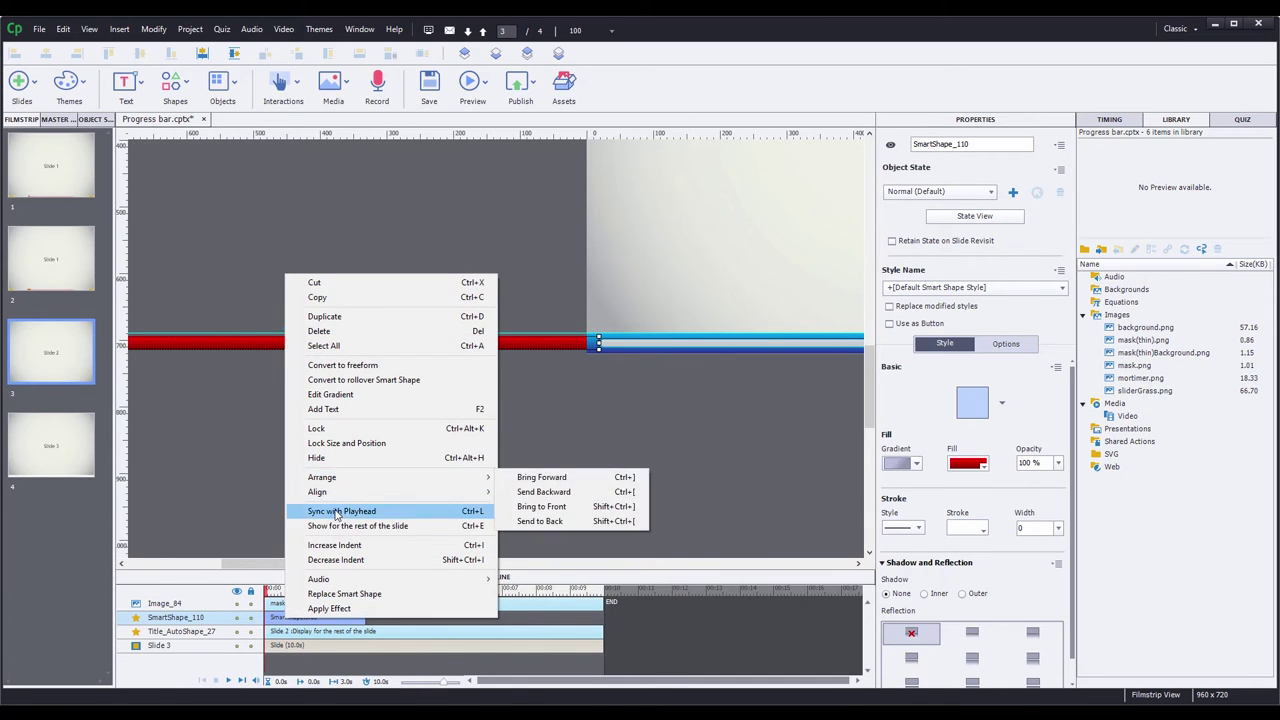
pyautogui.click(338, 526)
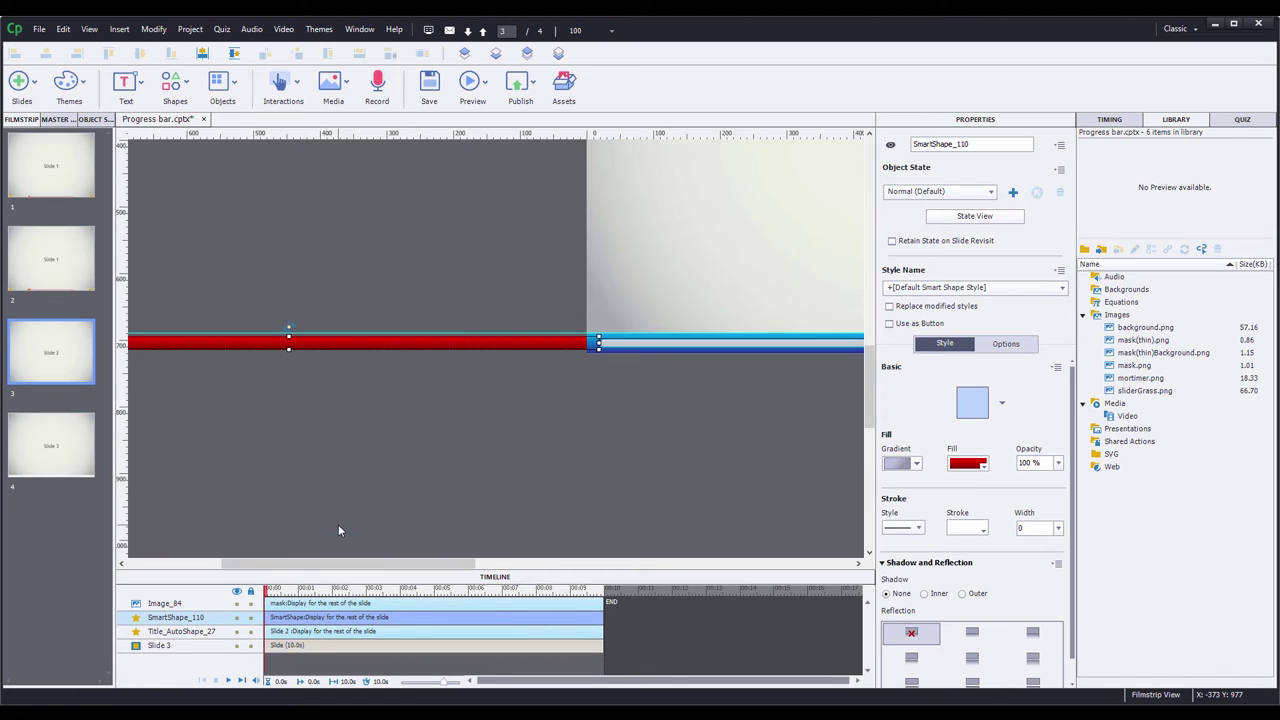
# Apply the LeftToRight motion path effect to the red rectangle
pyautogui.click(1109, 119)
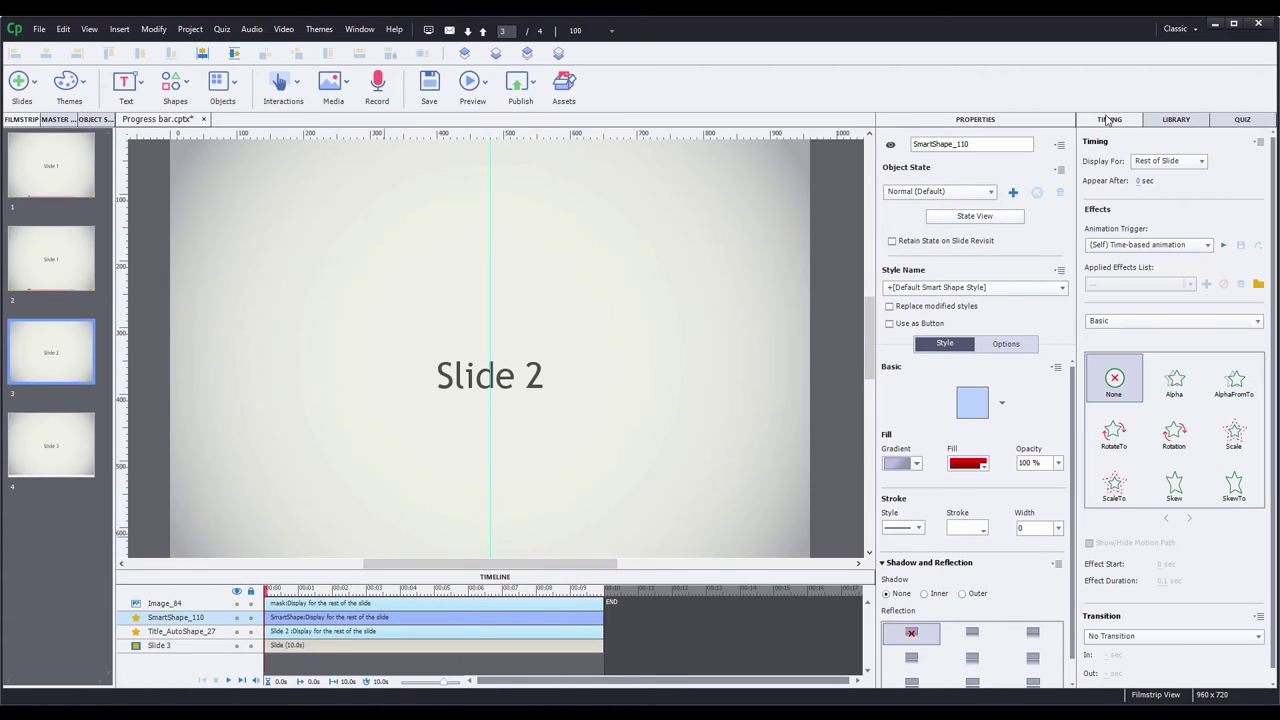
pyautogui.click(1147, 320)
pyautogui.click(1150, 400)
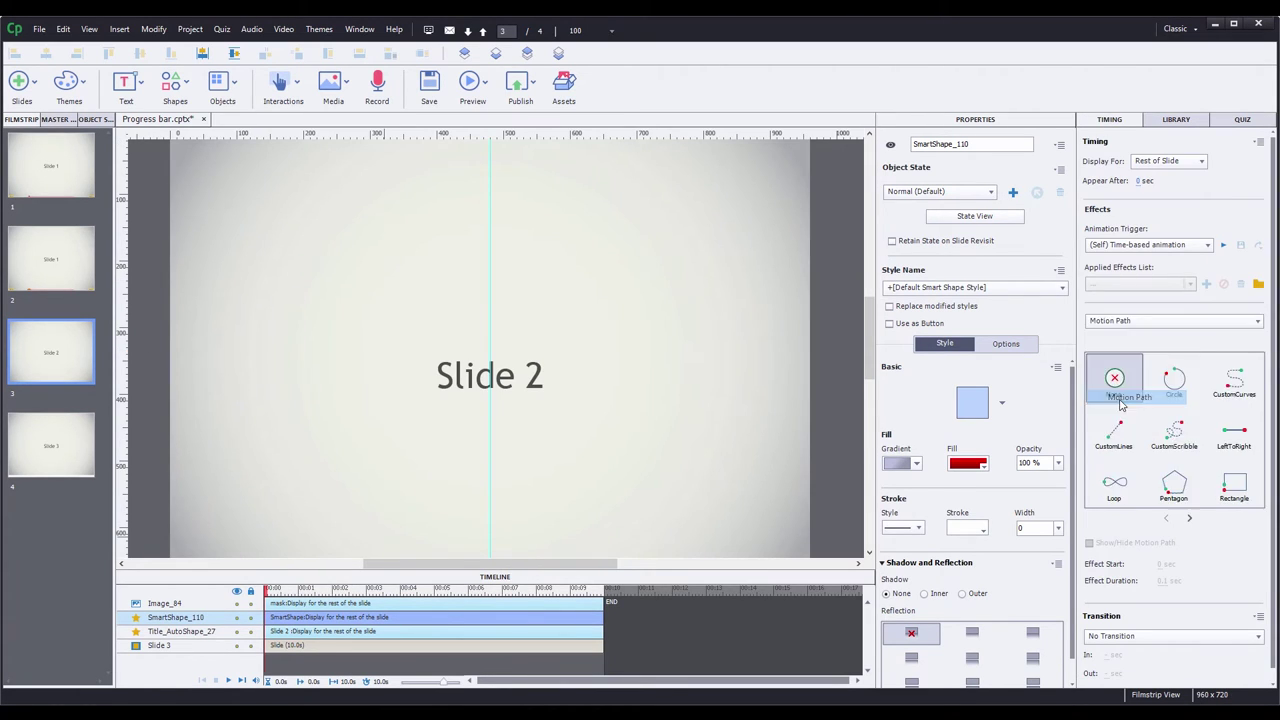
pyautogui.click(1248, 431)
# Extend the red rectangle's motion path horizontally so its end point sits on the slide's vertical centre guide, and expand its effect in the timeline
pyautogui.moveTo(875, 329); pyautogui.dragTo(877, 386)
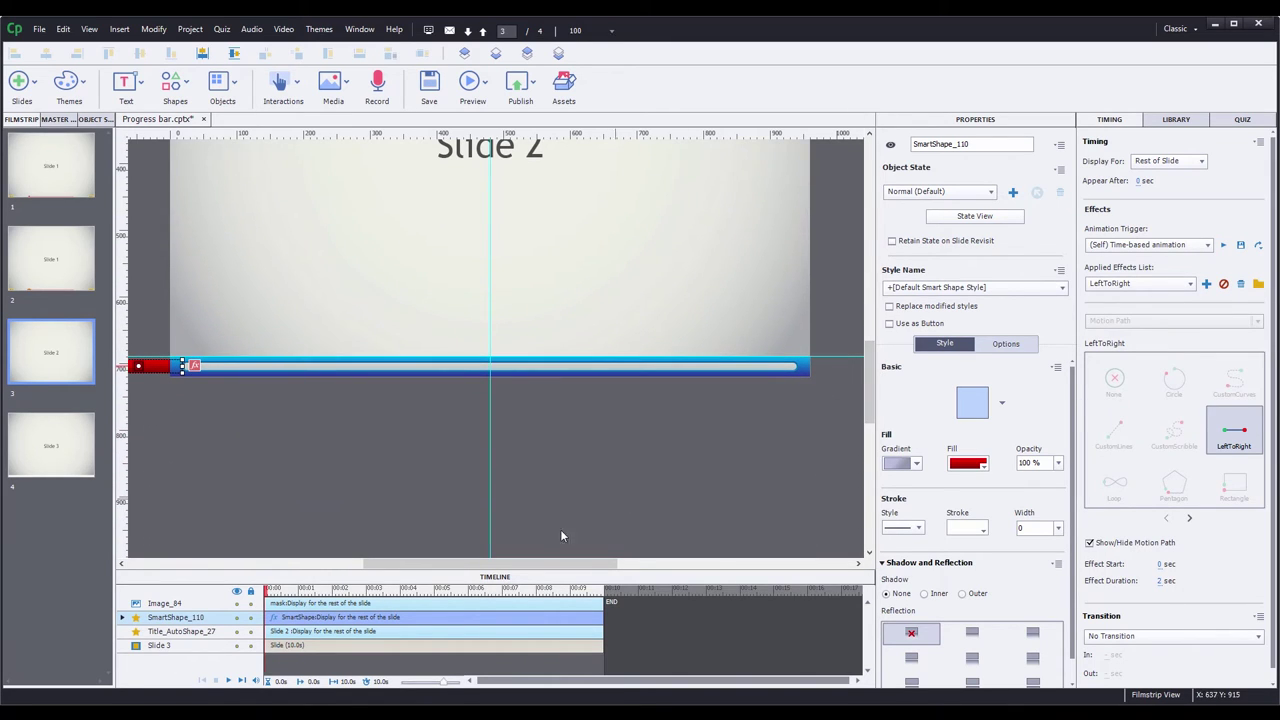
pyautogui.moveTo(533, 569); pyautogui.dragTo(465, 573)
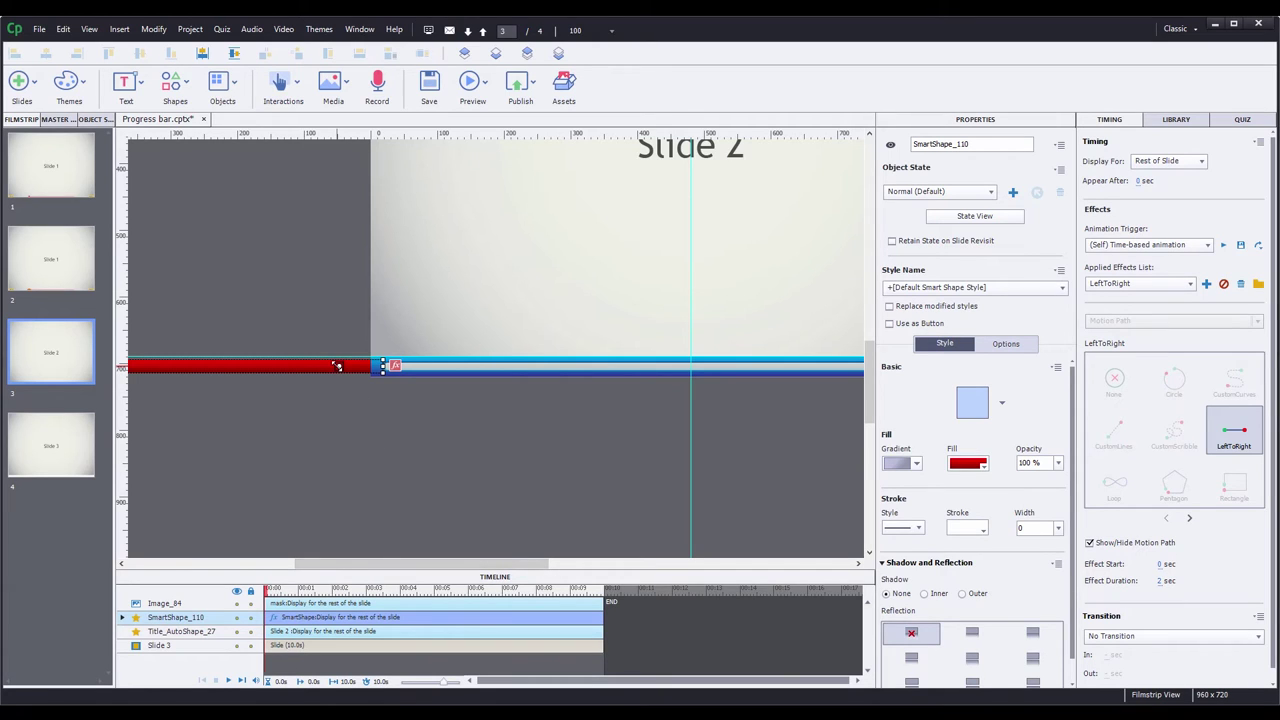
pyautogui.click(395, 366)
pyautogui.moveTo(476, 372); pyautogui.dragTo(690, 384)
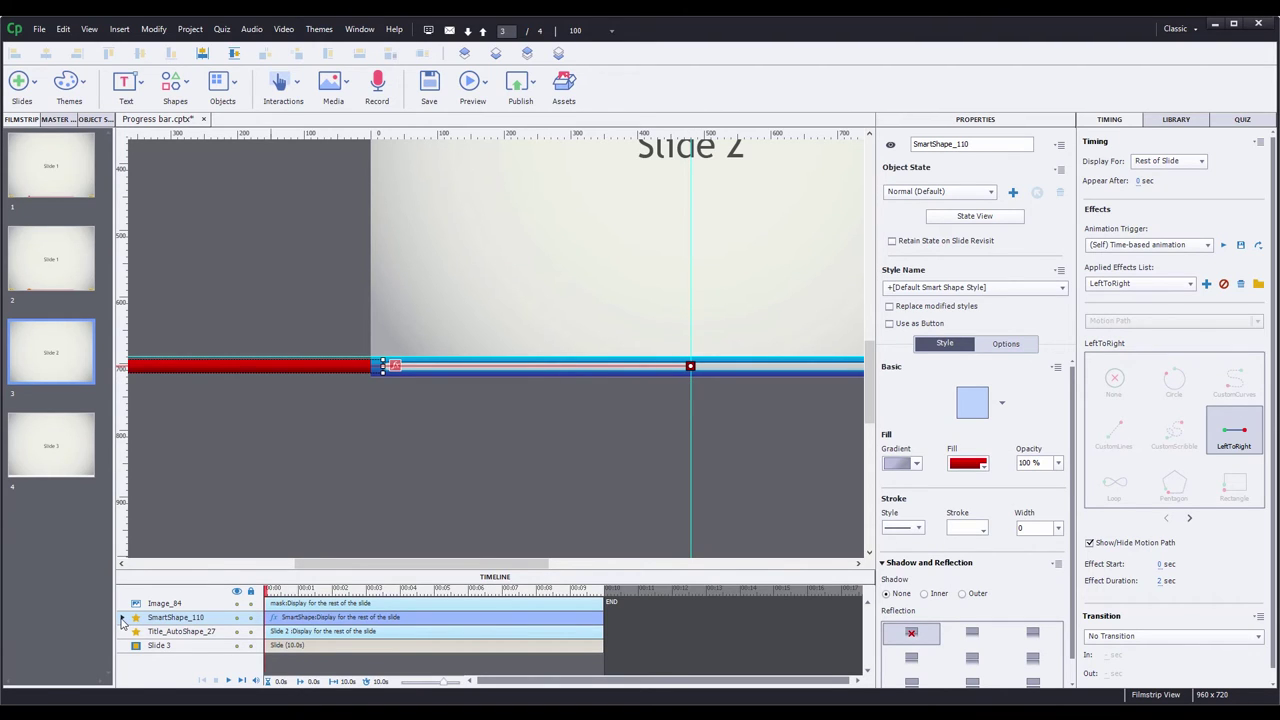
pyautogui.click(122, 618)
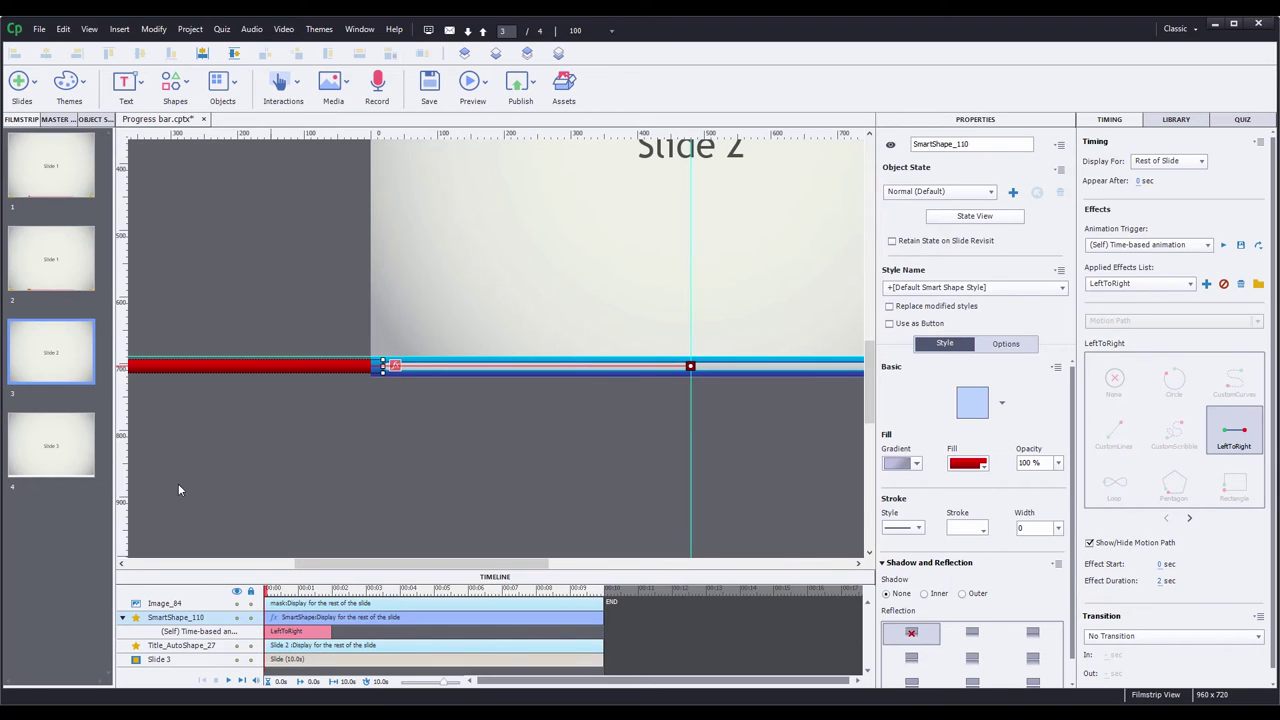
# Copy the Back and Next buttons from slide 1 to slide 3 and move them up just above the mask bar
pyautogui.click(55, 168)
pyautogui.moveTo(395, 568); pyautogui.dragTo(475, 568)
pyautogui.click(748, 366)
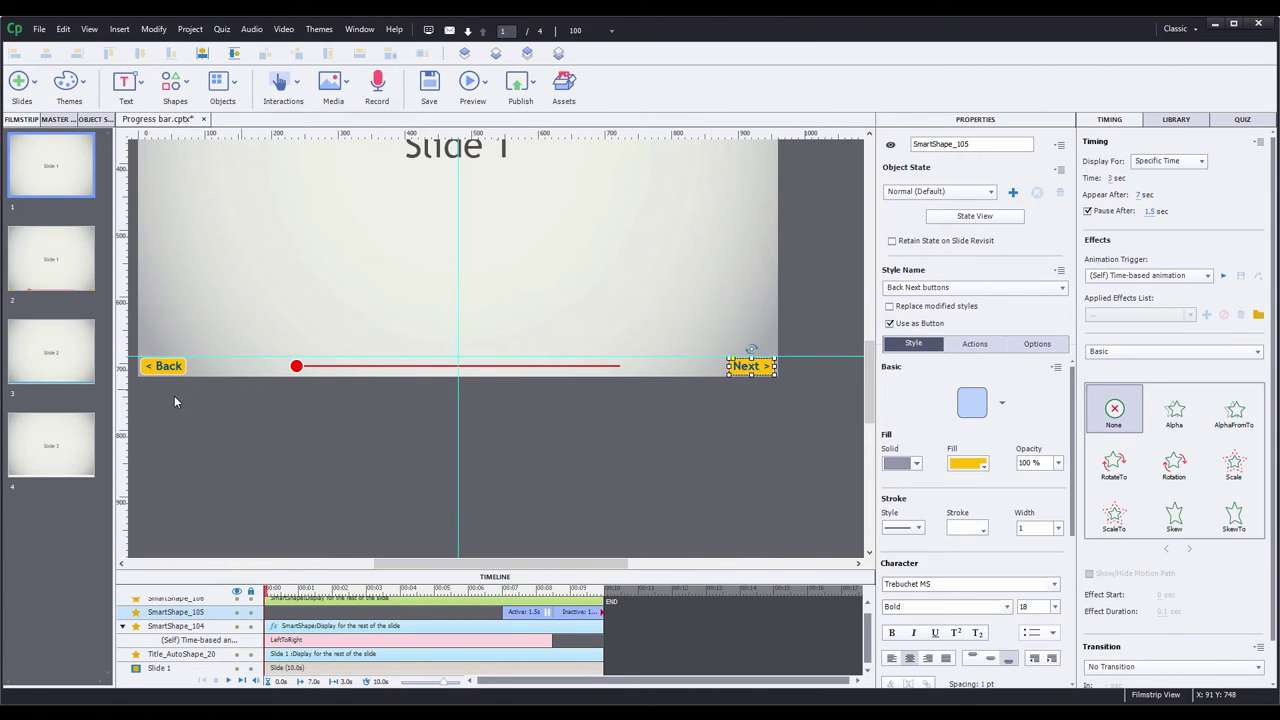
pyautogui.keyDown('shift'); pyautogui.click(165, 368); pyautogui.keyUp('shift')
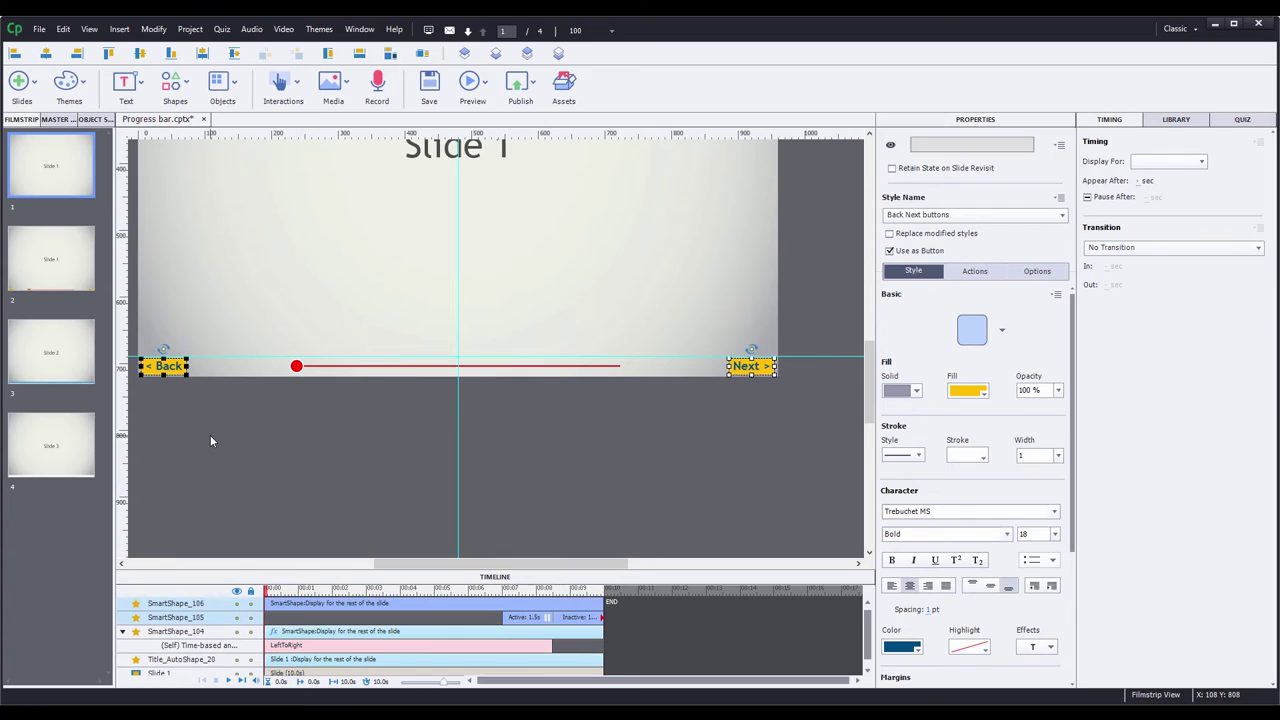
pyautogui.click(53, 355)
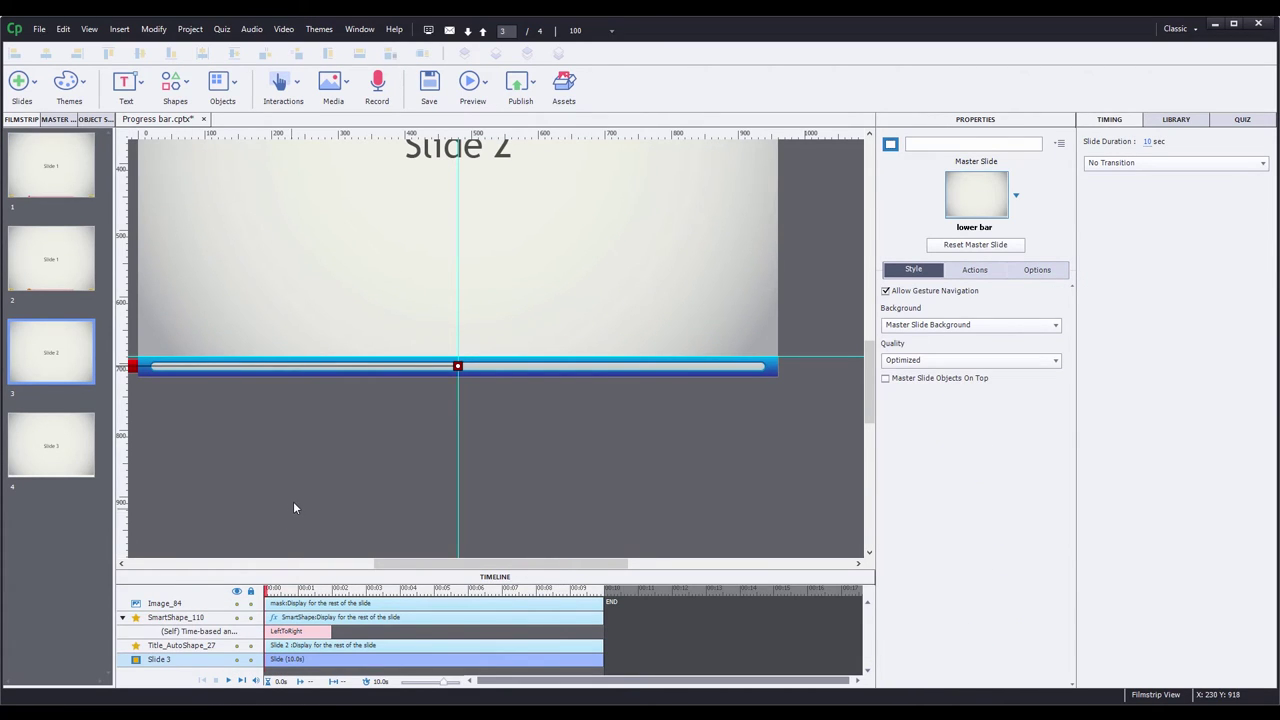
pyautogui.hotkey('ctrl', 'v')
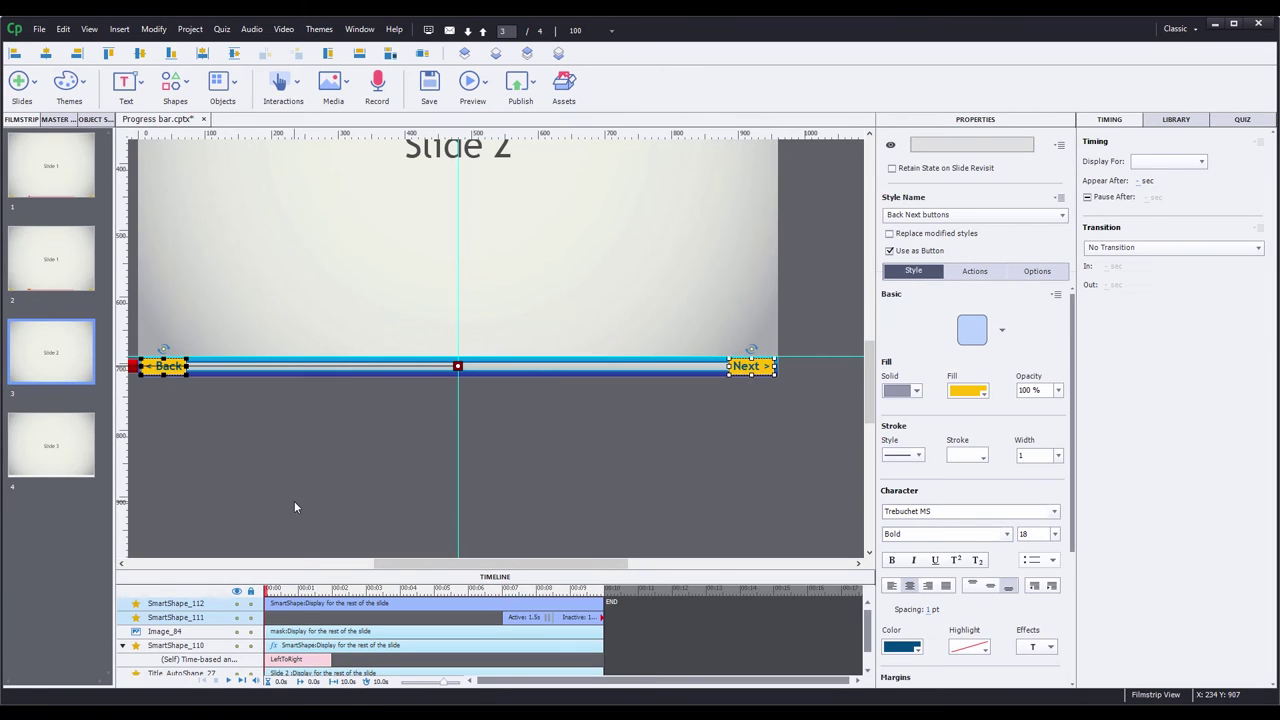
pyautogui.moveTo(765, 366); pyautogui.dragTo(761, 343)
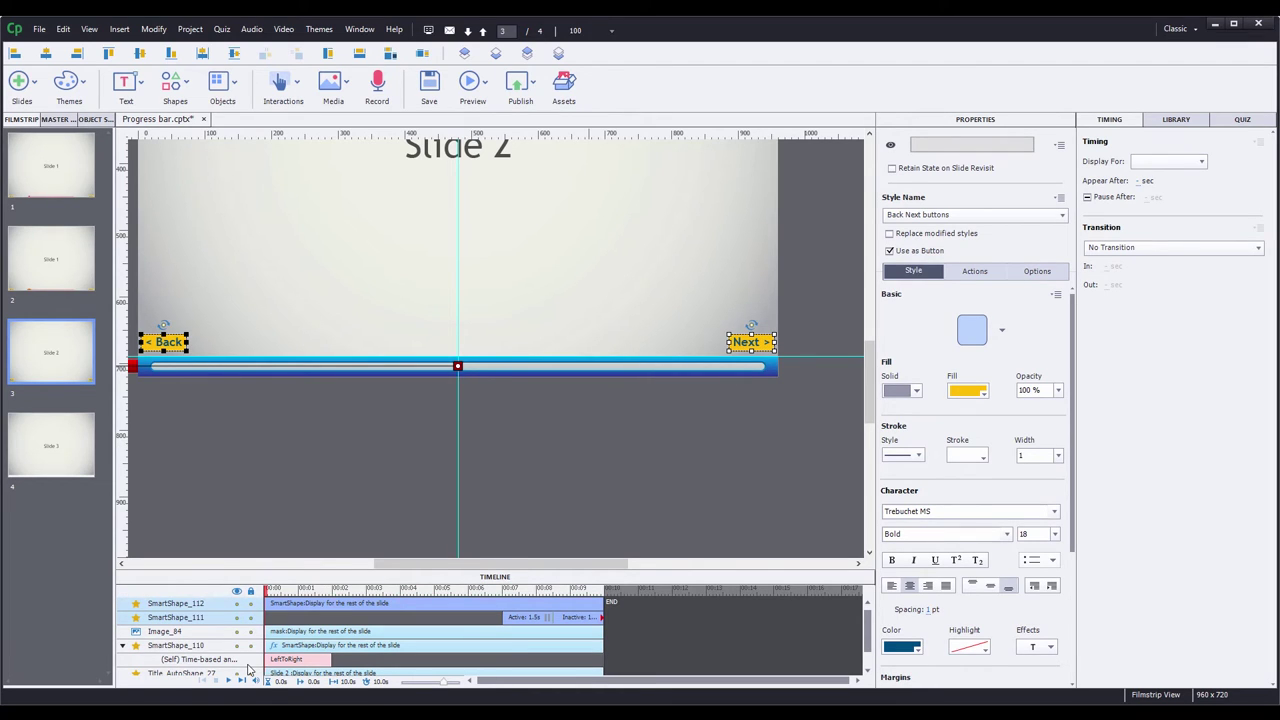
# Set the red rectangle's LeftToRight effect duration to 8.5 seconds and hide its motion path
pyautogui.moveTo(331, 661); pyautogui.dragTo(552, 661)
pyautogui.click(556, 592)
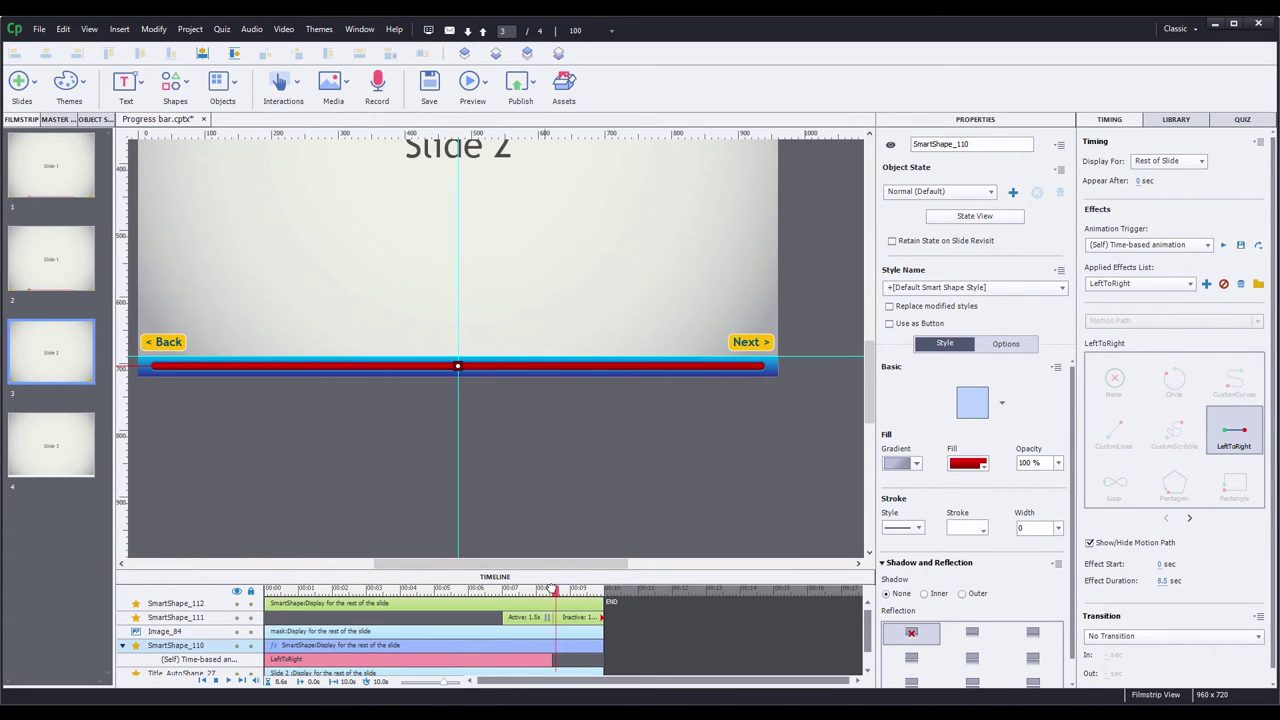
pyautogui.click(551, 661)
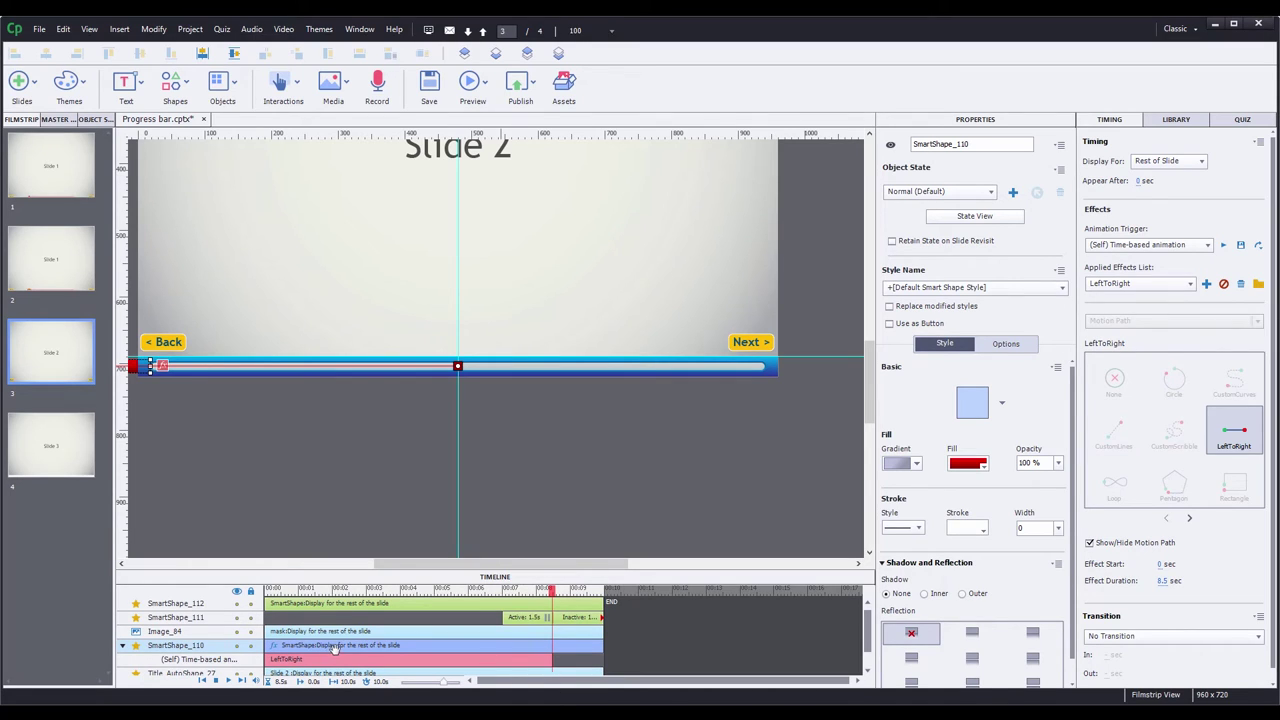
pyautogui.click(1090, 543)
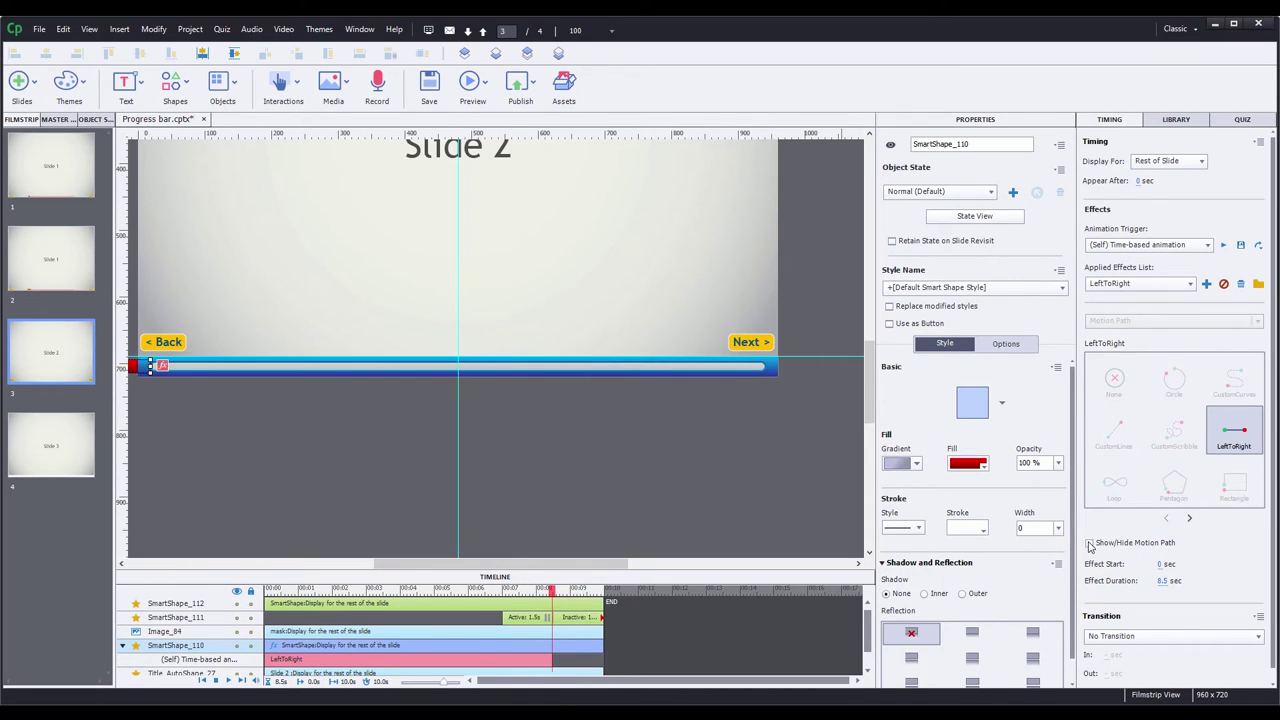
# Scrub the timeline from the start to 8.5 seconds to check the red bar's fill animation in the mask slot
pyautogui.click(588, 483)
pyautogui.moveTo(559, 564); pyautogui.dragTo(549, 571)
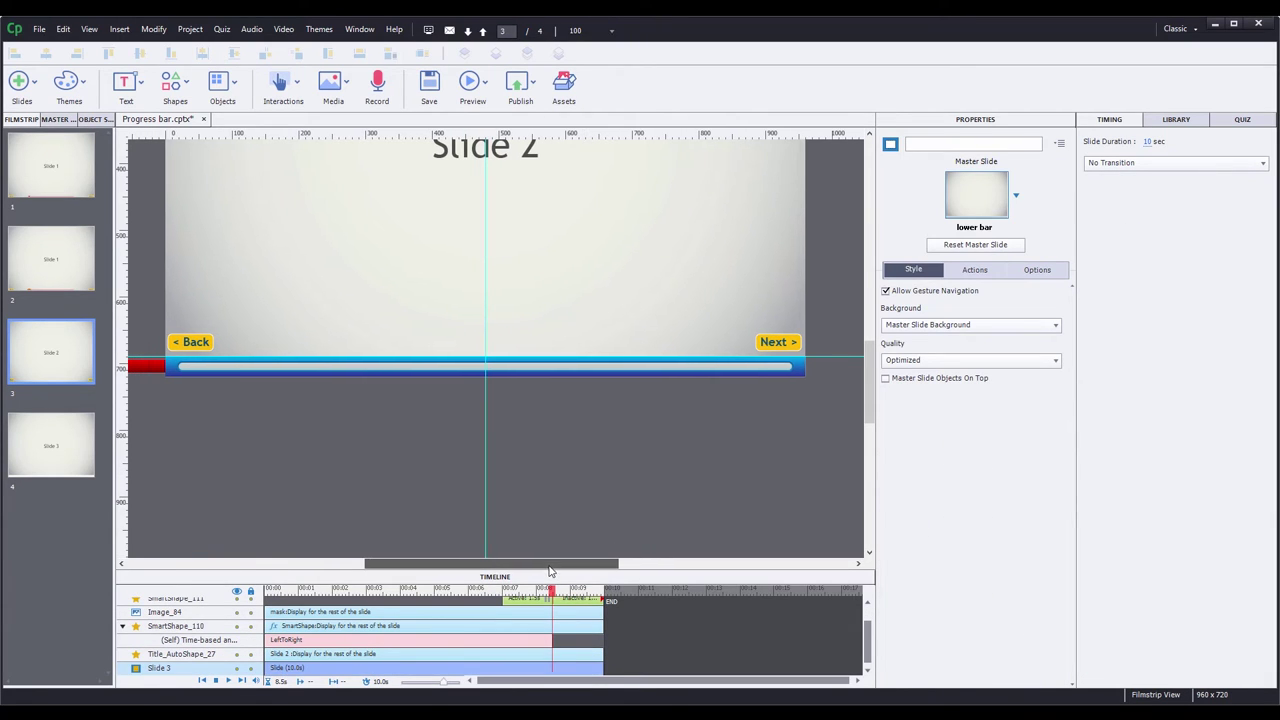
pyautogui.click(268, 590)
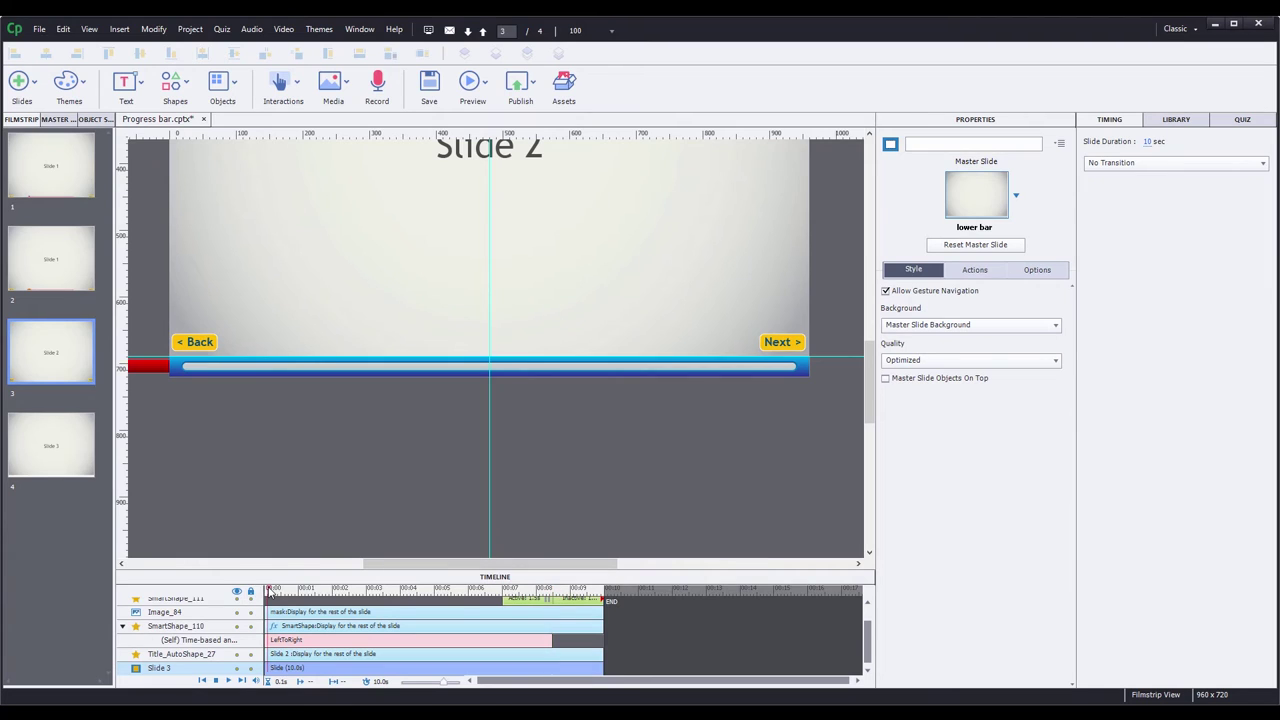
pyautogui.moveTo(268, 588); pyautogui.dragTo(553, 616)
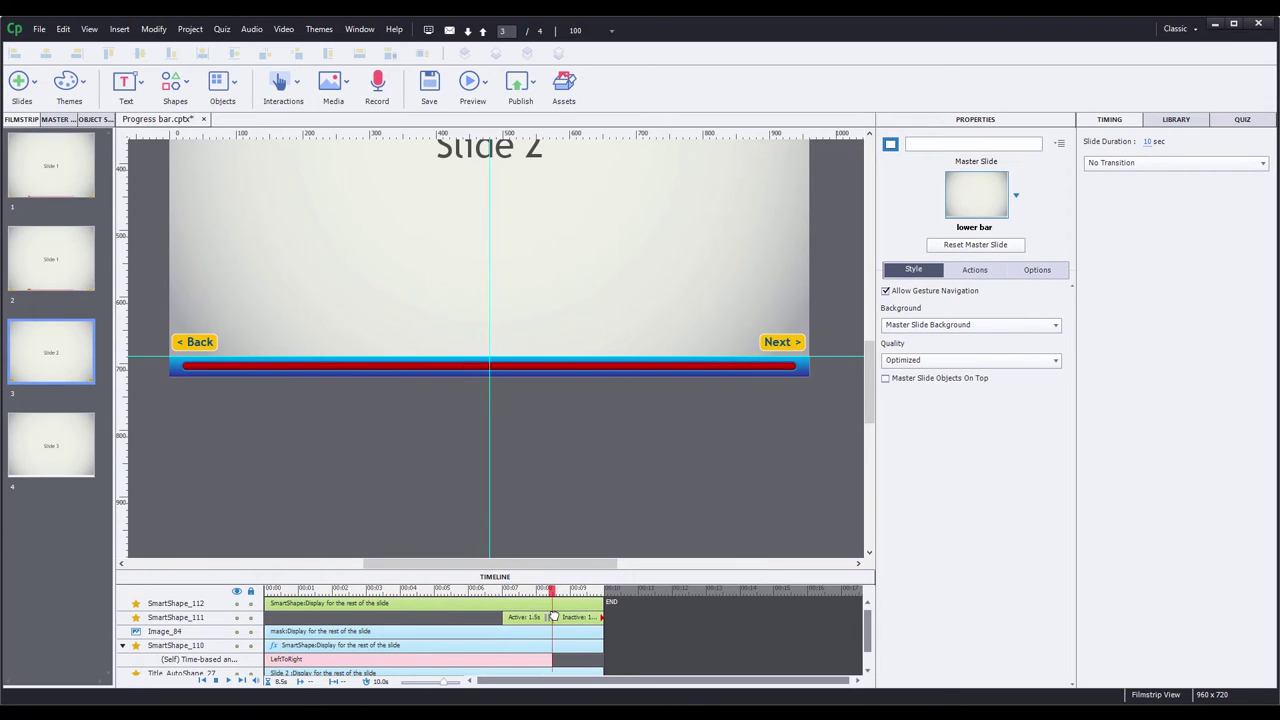
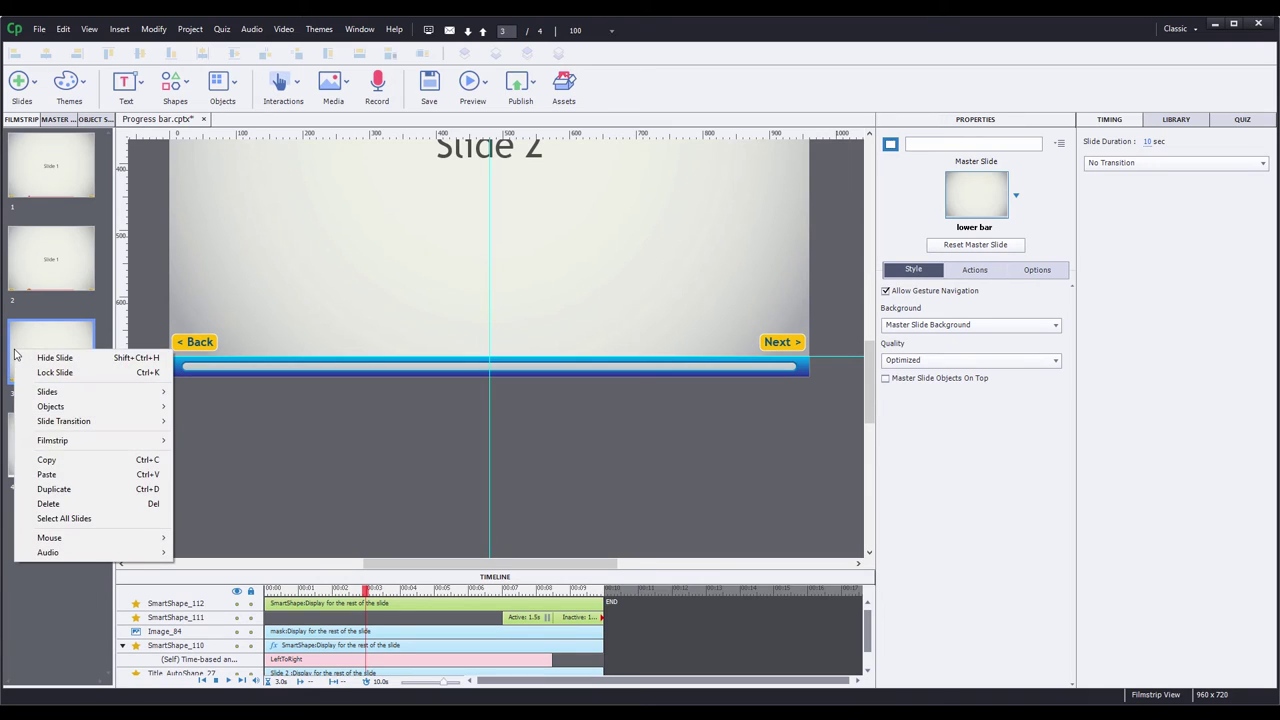
# Duplicate slide 3 and add the library image sliderGrass.png to the copy, displayed for the rest of the slide
pyautogui.click(131, 489)
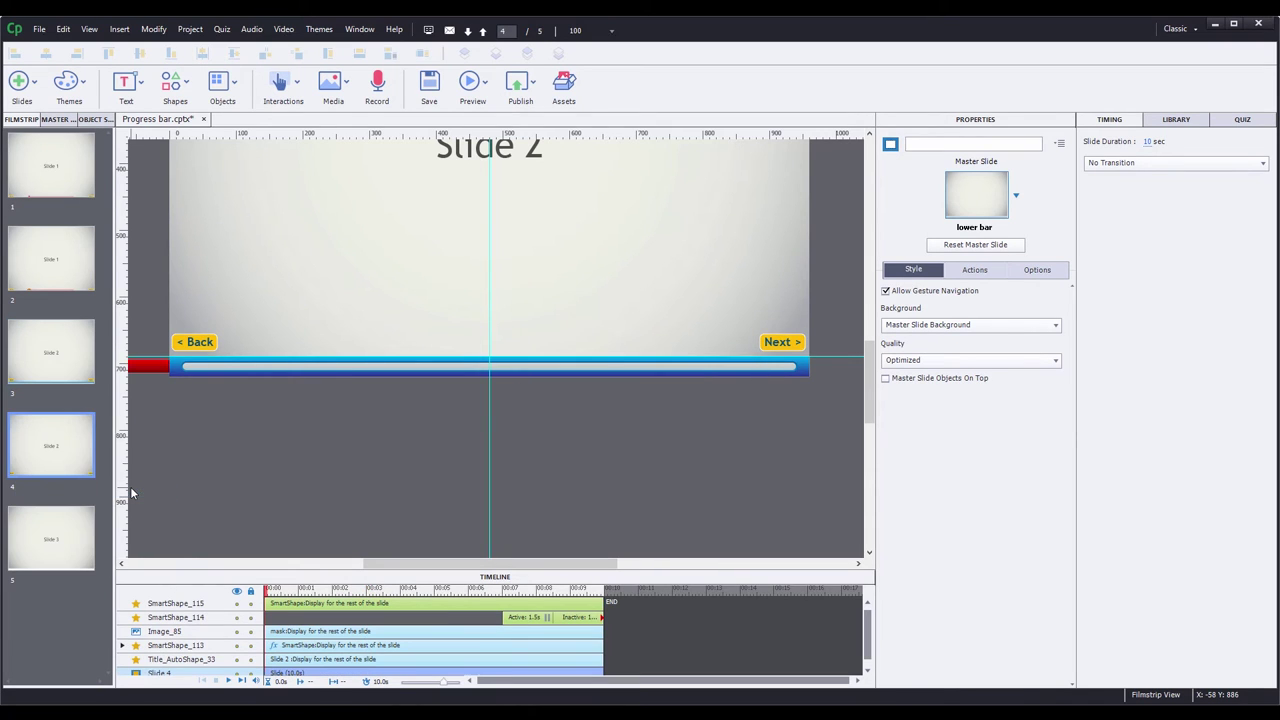
pyautogui.click(1176, 121)
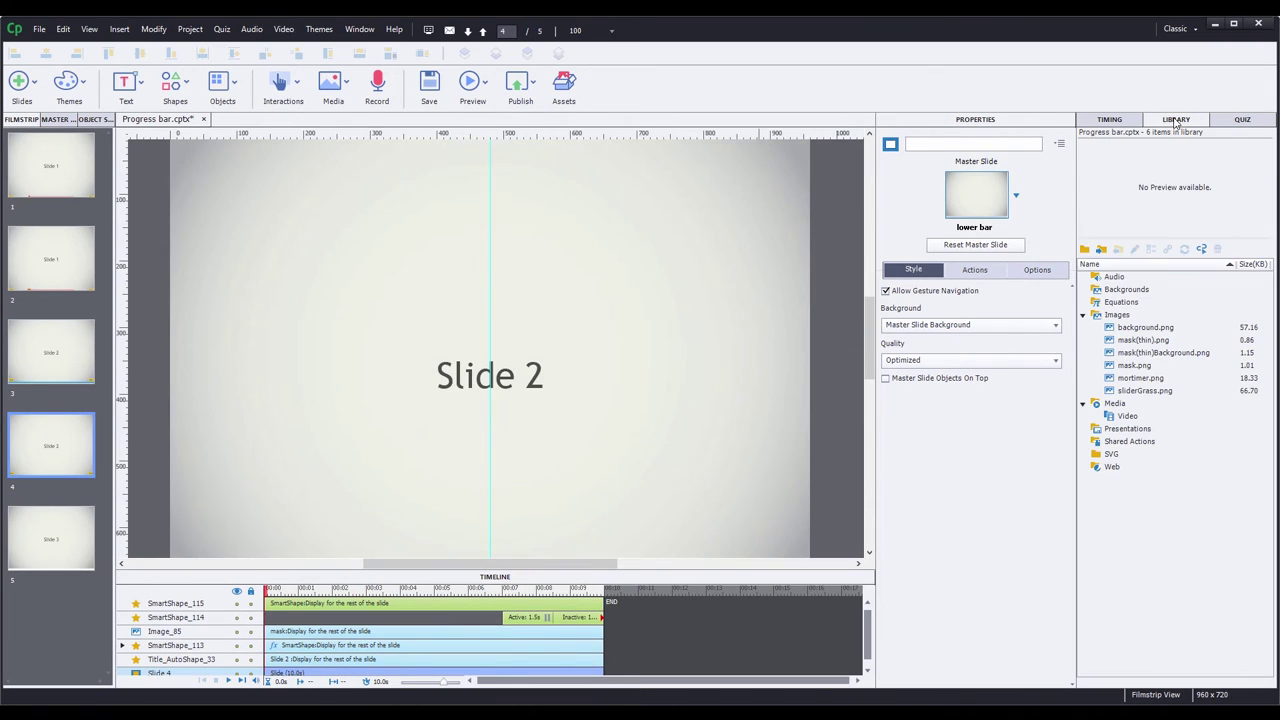
pyautogui.scroll(-3, 723, 294)
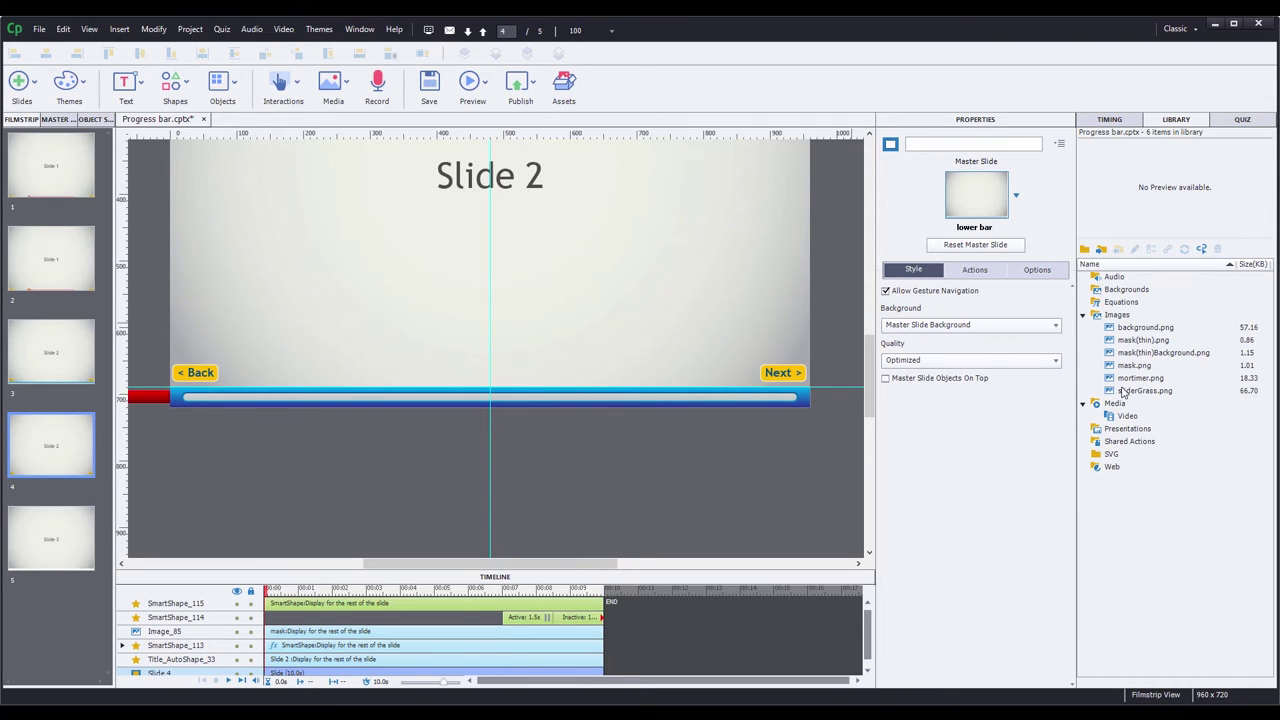
pyautogui.moveTo(1145, 390); pyautogui.dragTo(206, 276)
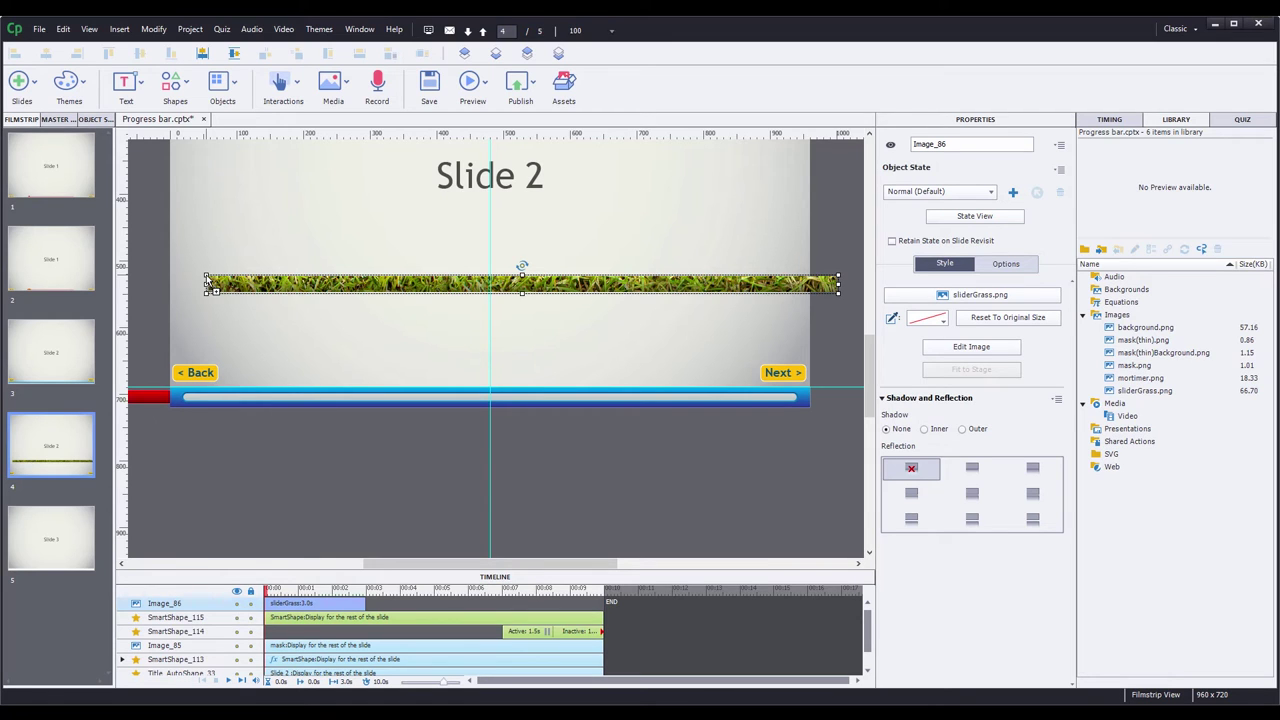
pyautogui.rightClick(222, 290)
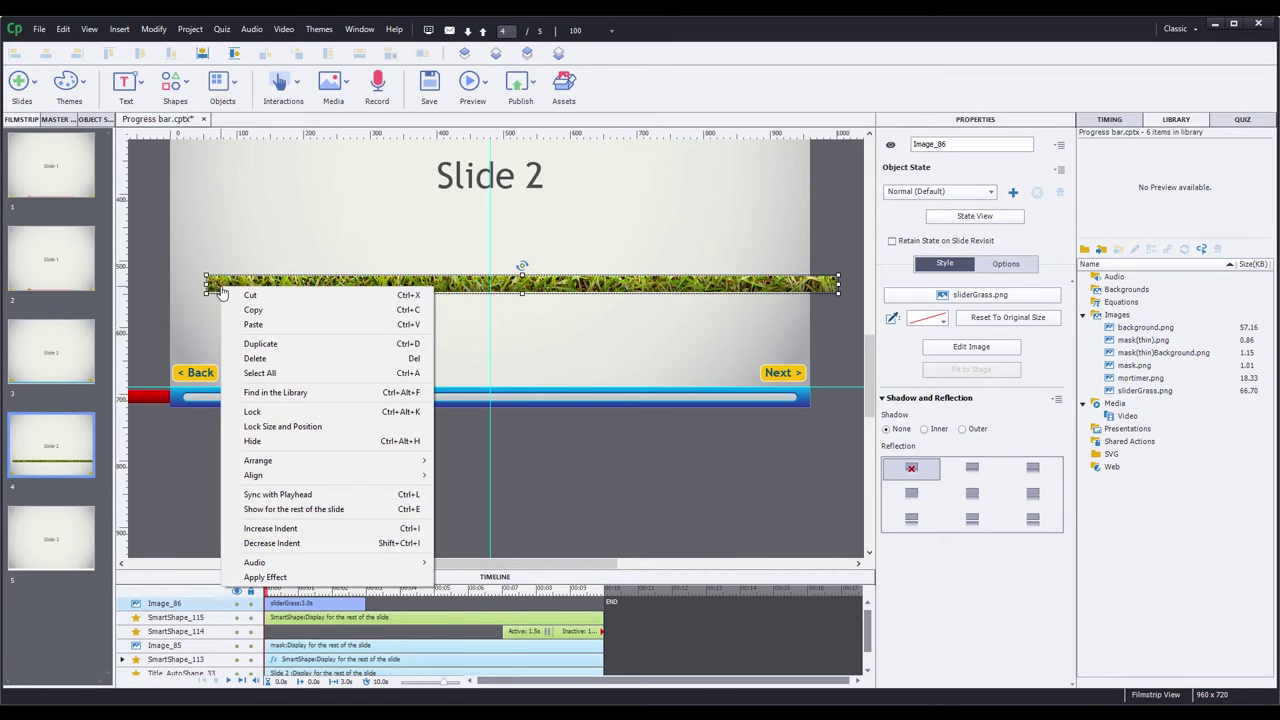
pyautogui.click(313, 510)
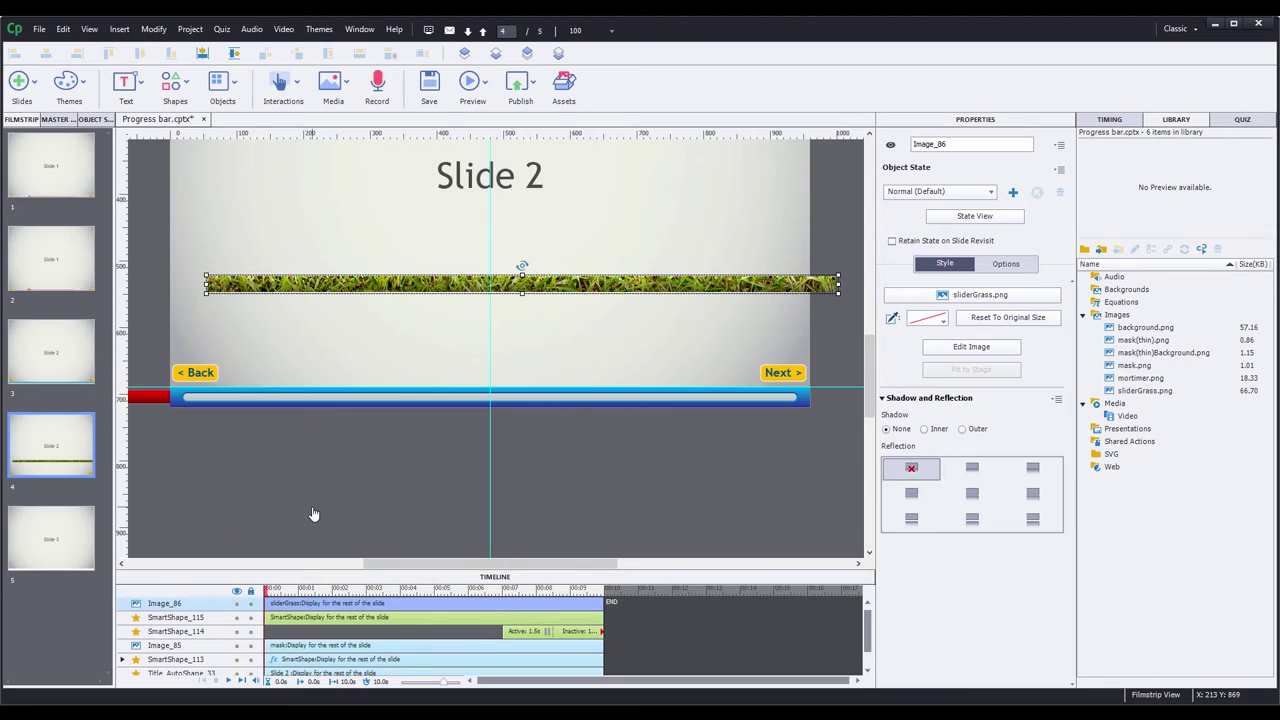
# Align the grass image's middle and right edge with those of the red rectangle, and delete the rectangle from slide 4
pyautogui.click(148, 399)
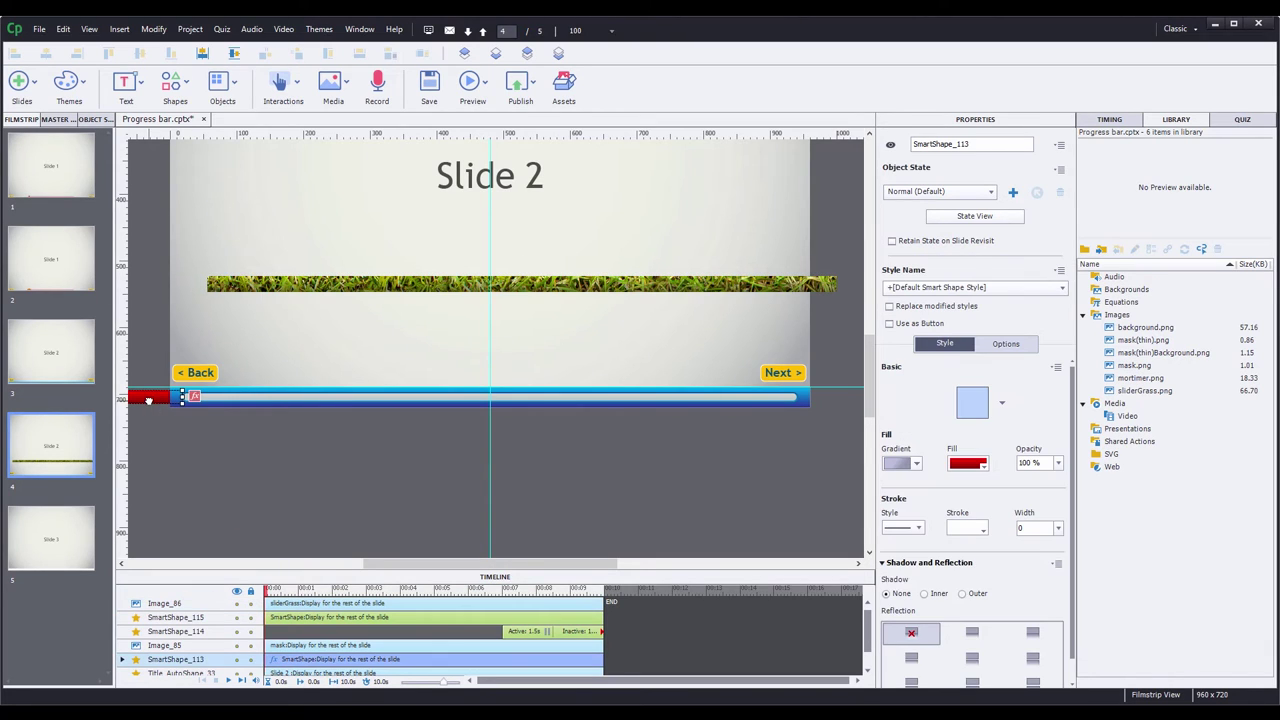
pyautogui.click(336, 286)
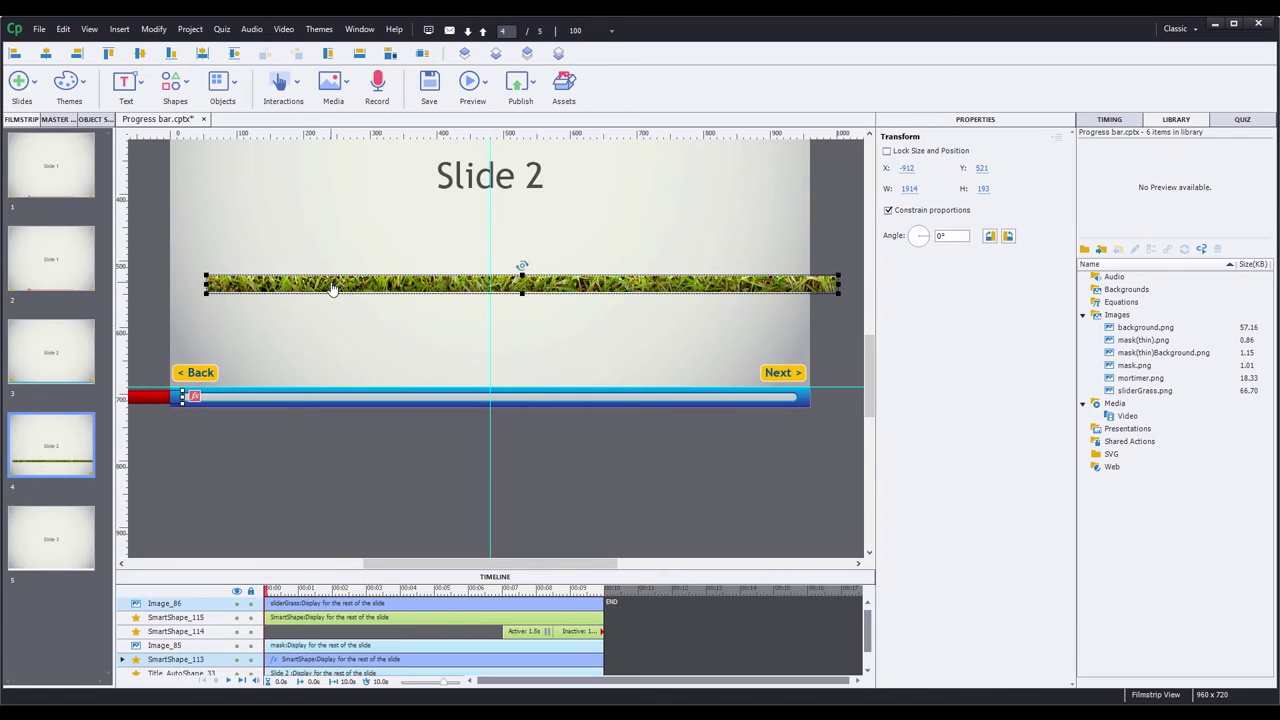
pyautogui.click(141, 53)
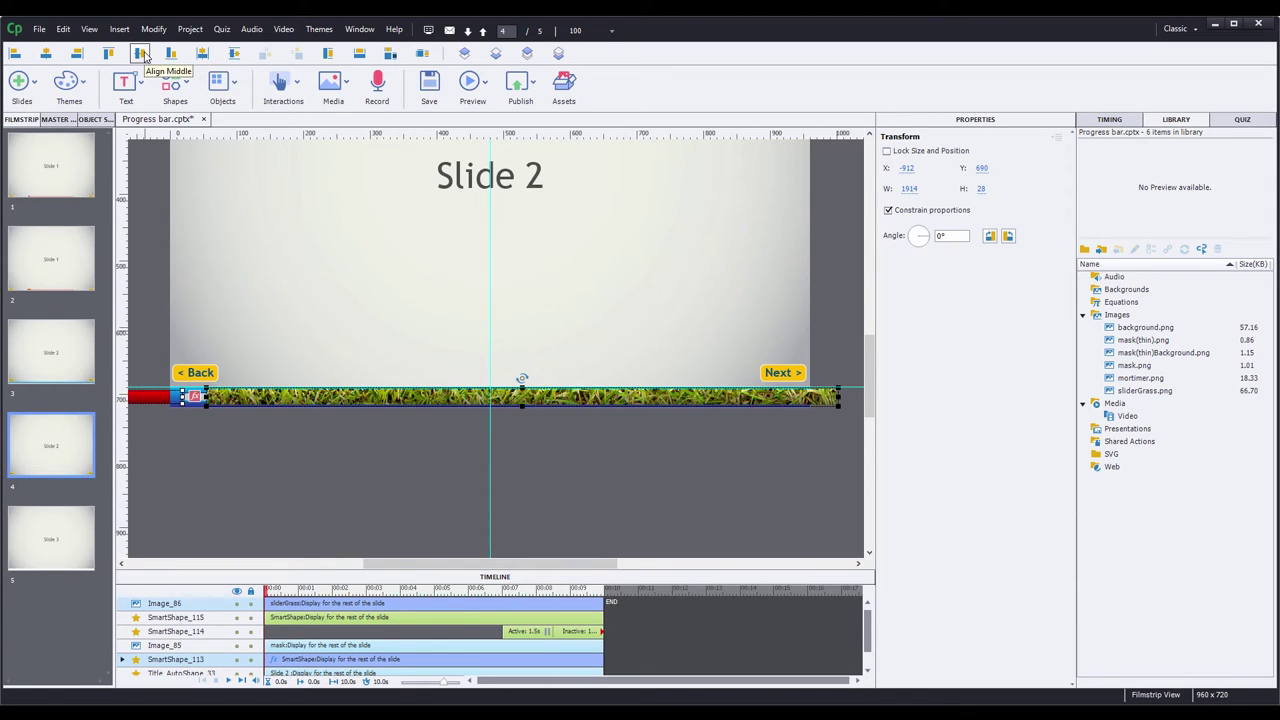
pyautogui.click(77, 54)
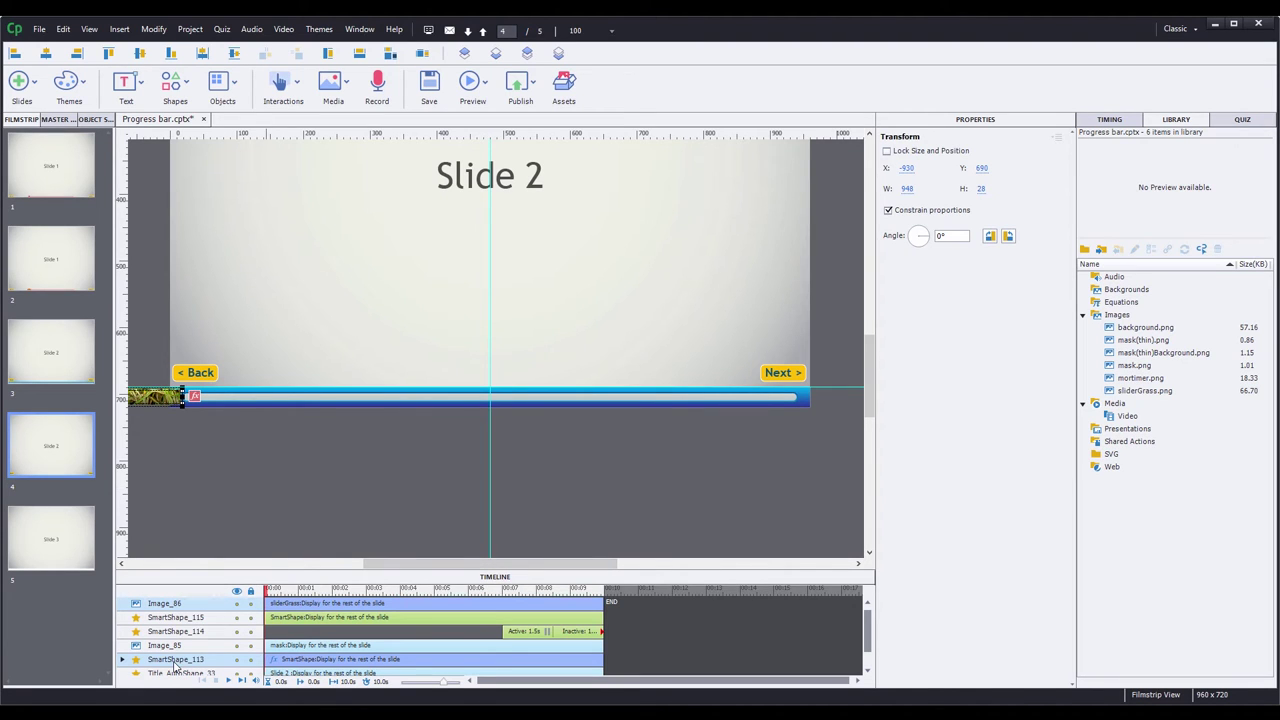
pyautogui.click(173, 665)
pyautogui.press('Delete')
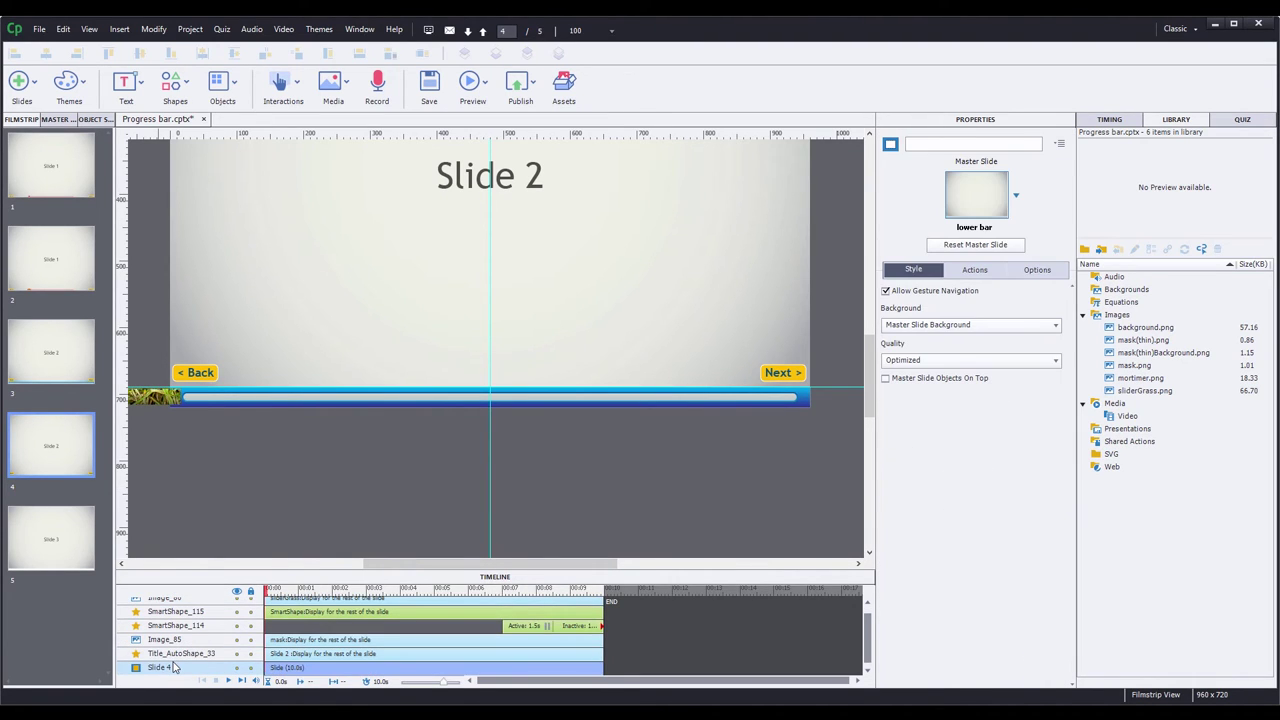
# Apply the LeftToRight motion path effect to the grass image on slide 4
pyautogui.click(158, 403)
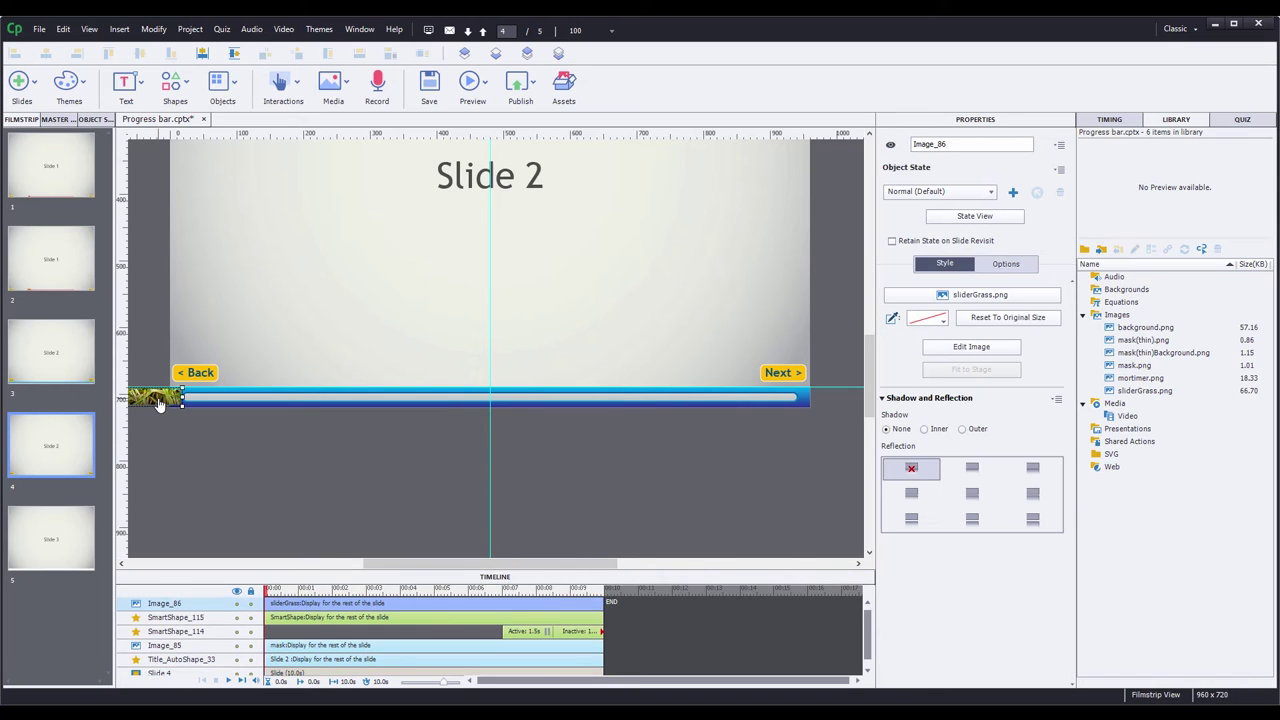
pyautogui.click(1109, 121)
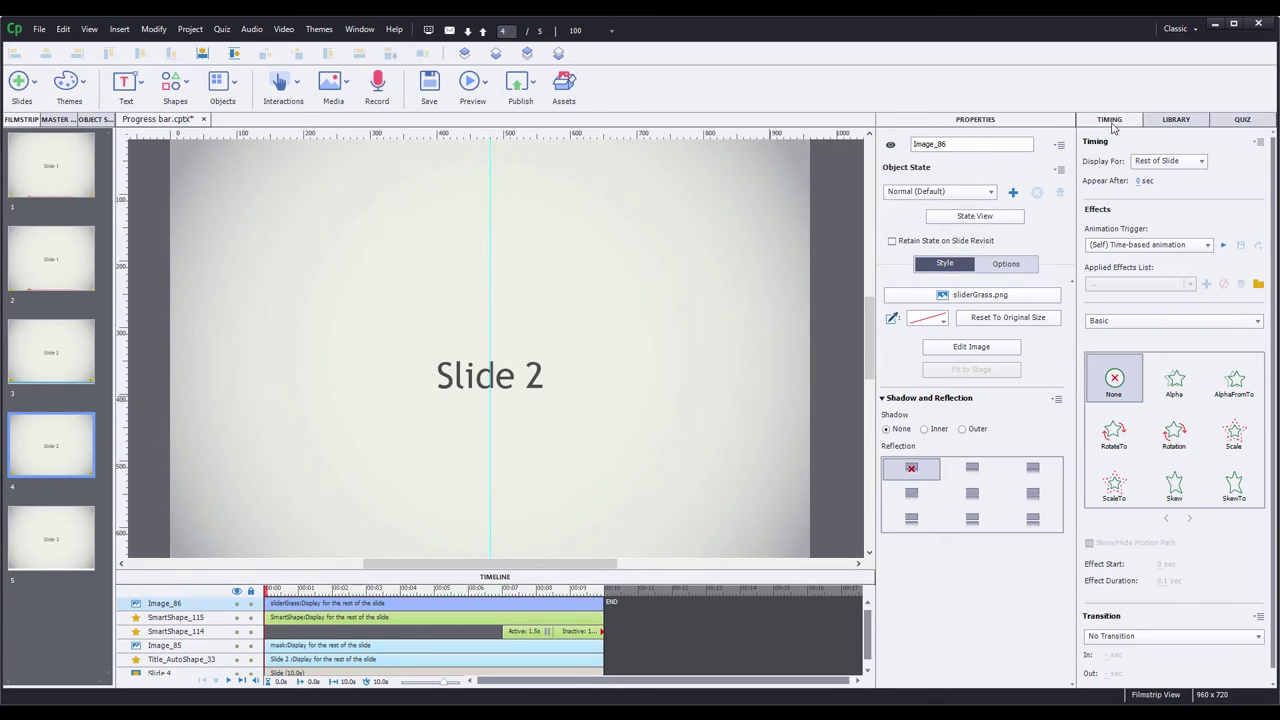
pyautogui.click(1180, 321)
pyautogui.click(1120, 400)
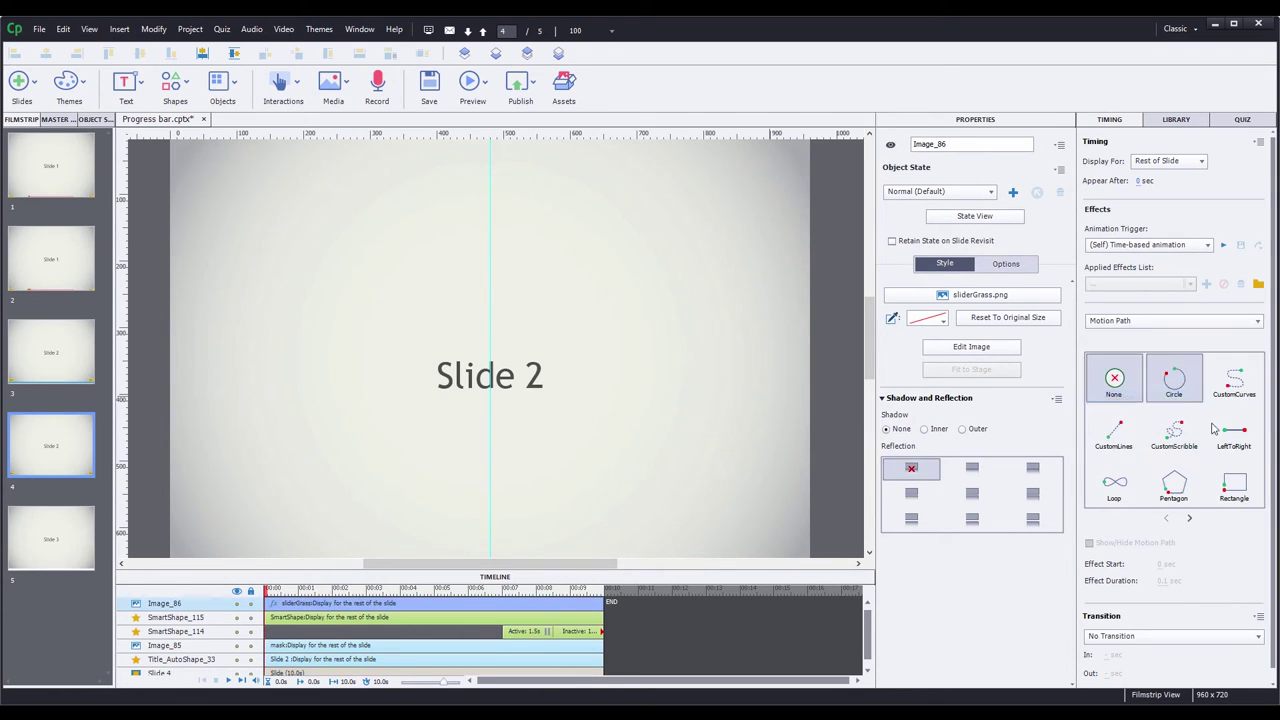
pyautogui.click(1230, 432)
# End the grass image's motion path at the slide's vertical centre guide and stack the image directly beneath the mask on slide 4
pyautogui.scroll(-3, 873, 355)
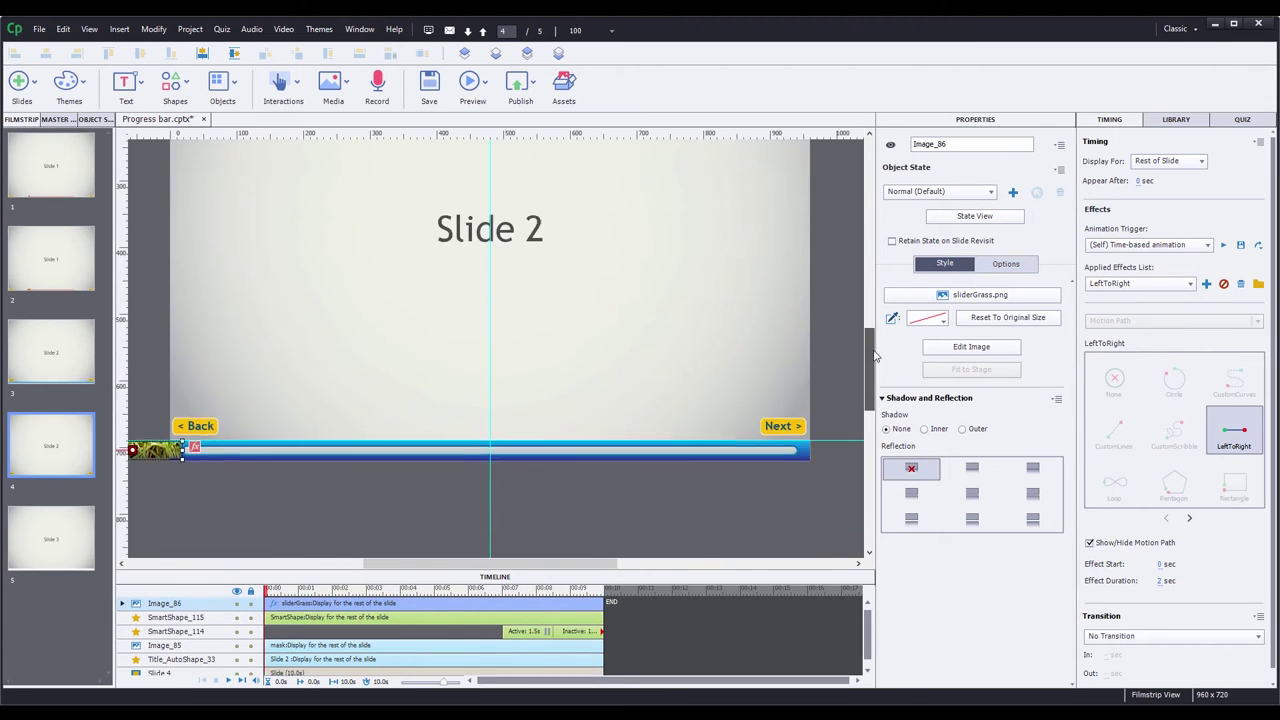
pyautogui.scroll(-3, 875, 354)
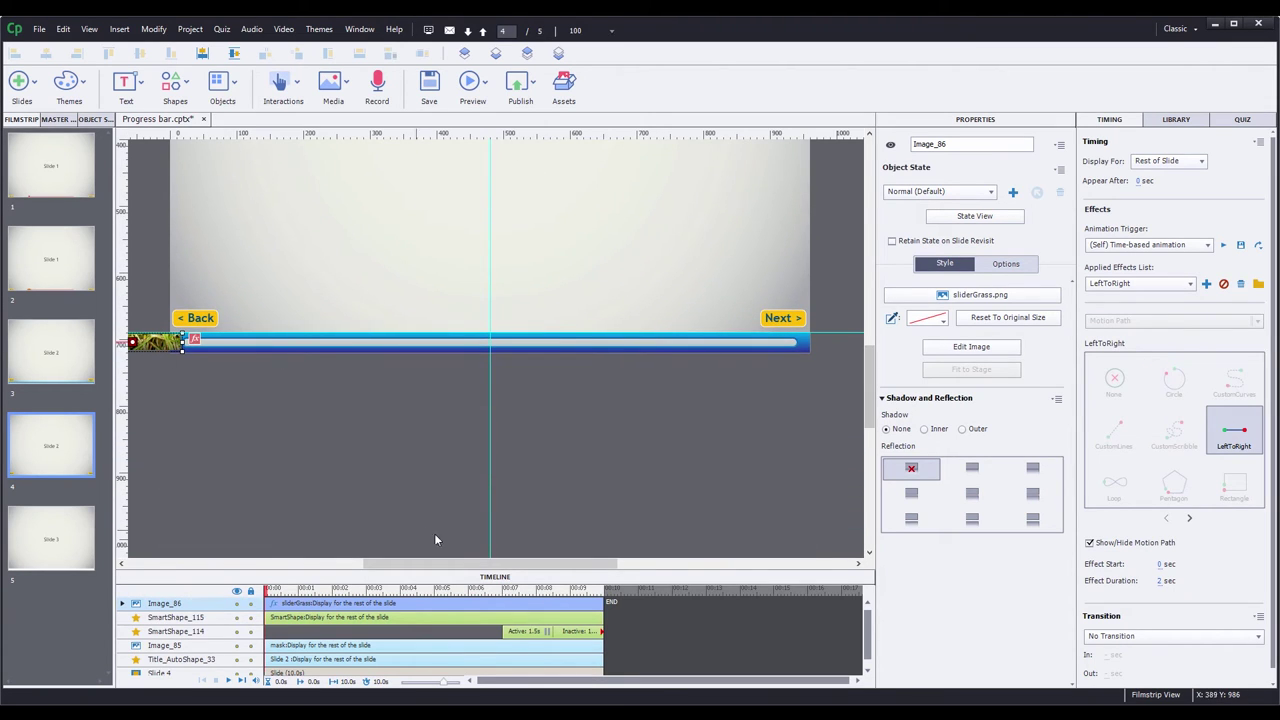
pyautogui.hscroll(-2, 402, 526)
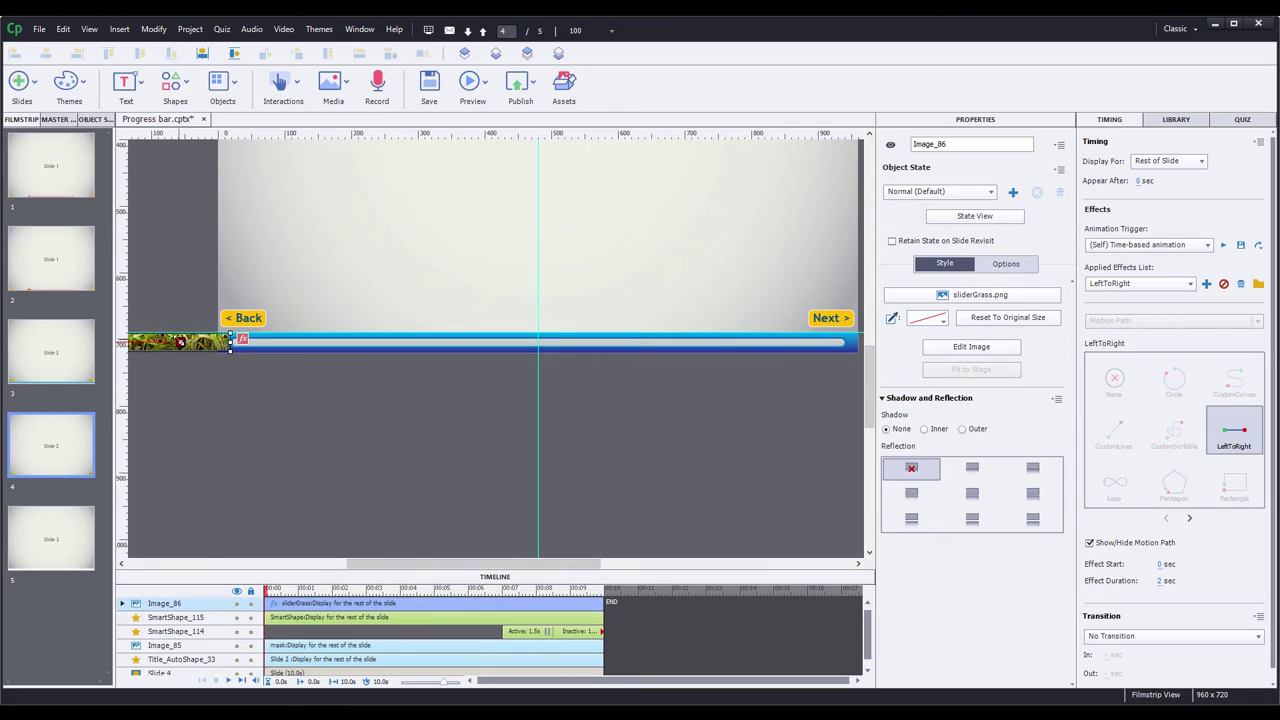
pyautogui.moveTo(180, 342); pyautogui.dragTo(538, 343)
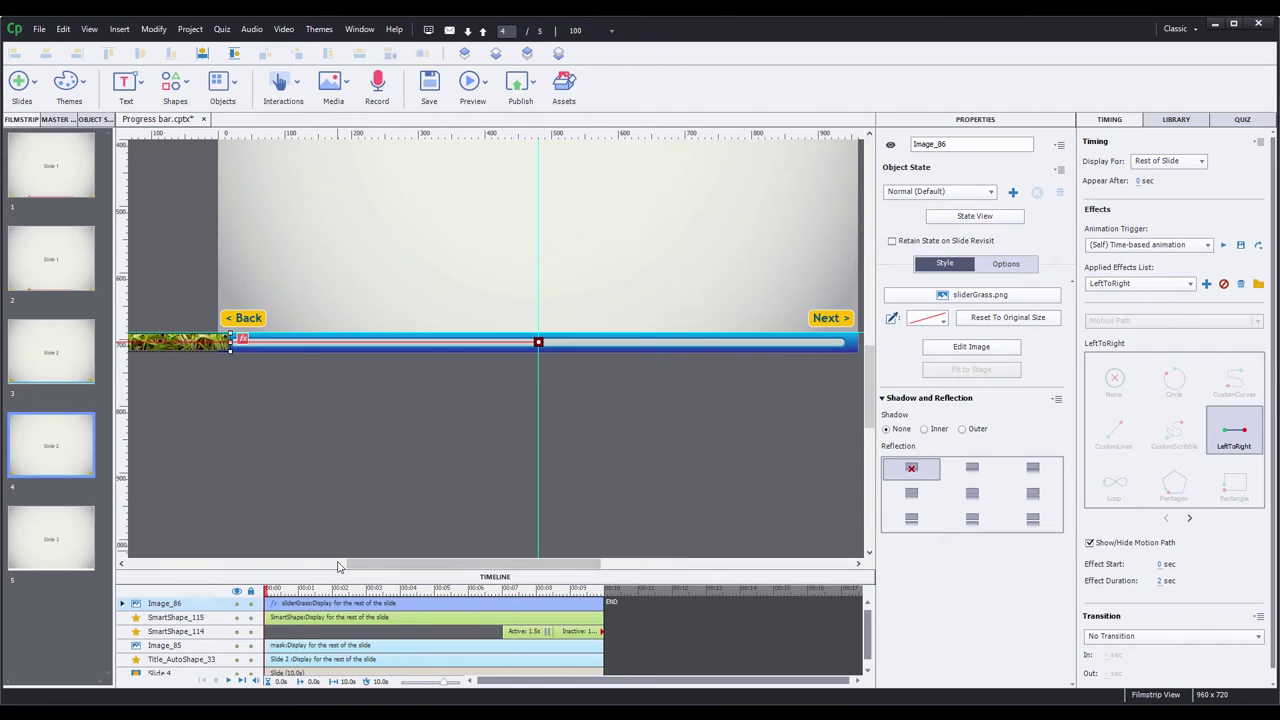
pyautogui.moveTo(293, 603); pyautogui.dragTo(282, 645)
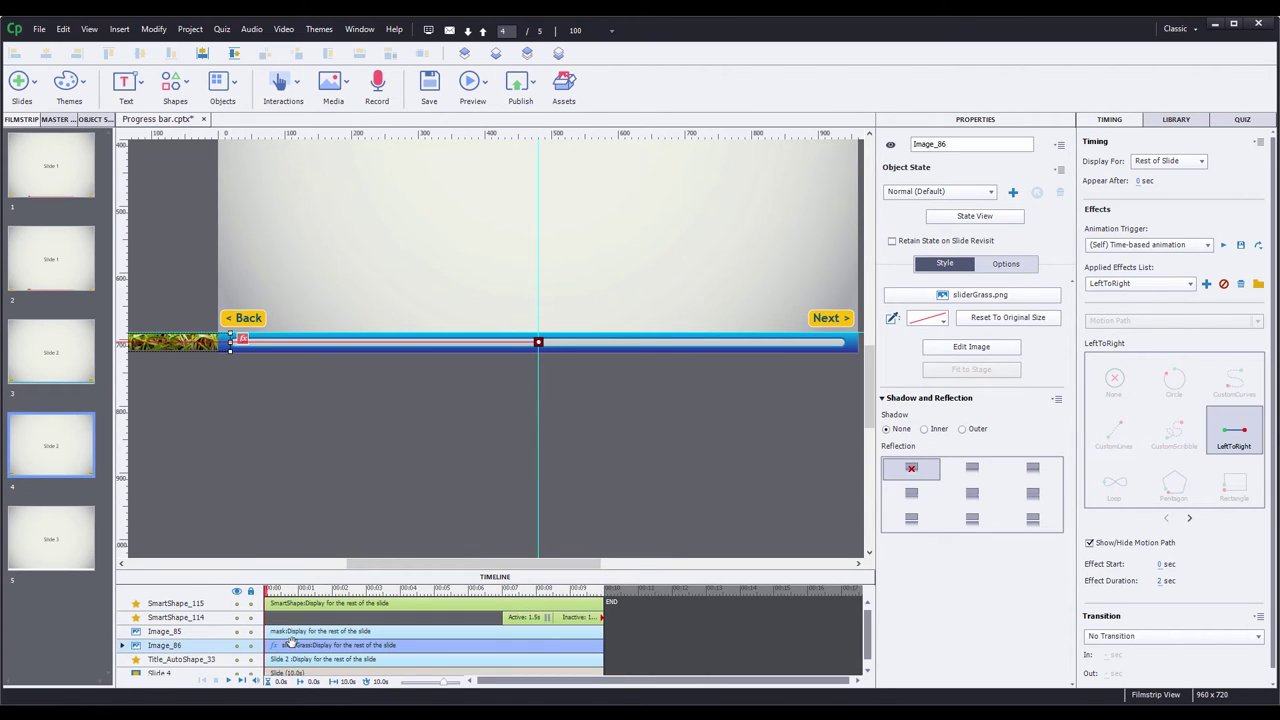
# Extend the grass image's LeftToRight effect to 8.5 seconds and hide its motion path
pyautogui.click(122, 646)
pyautogui.scroll(-1, 276, 627)
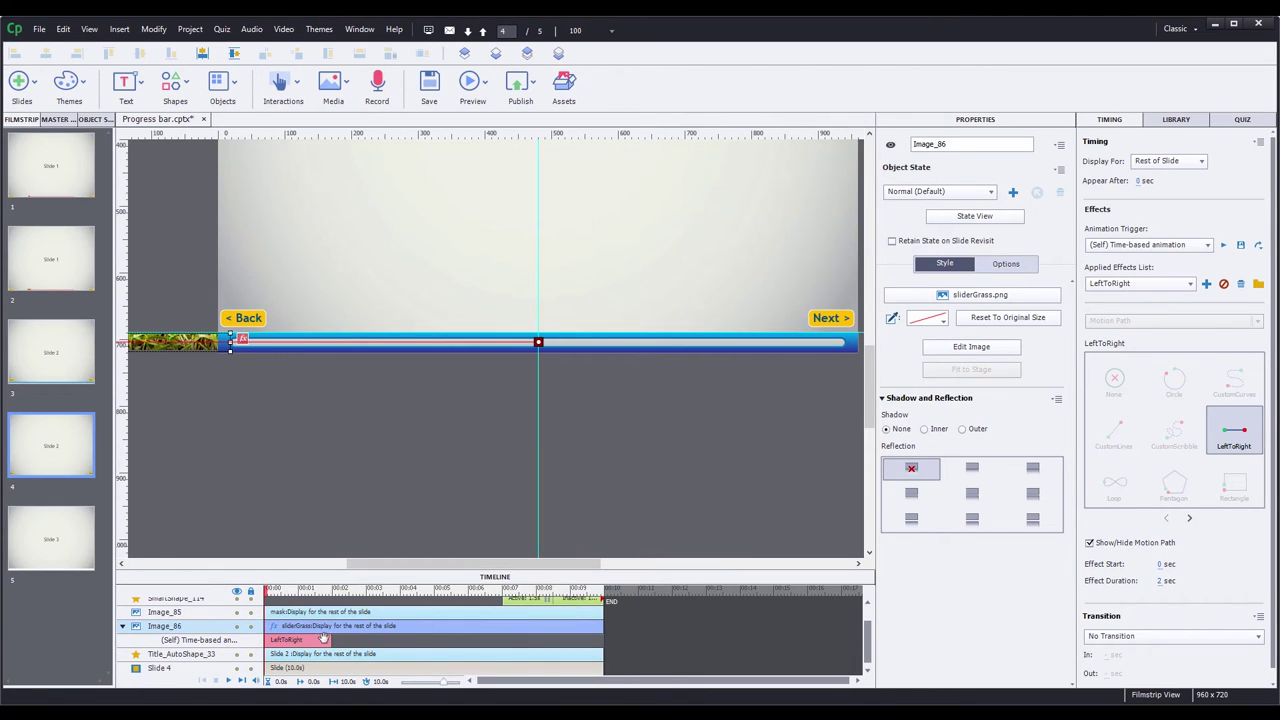
pyautogui.moveTo(331, 640); pyautogui.dragTo(552, 637)
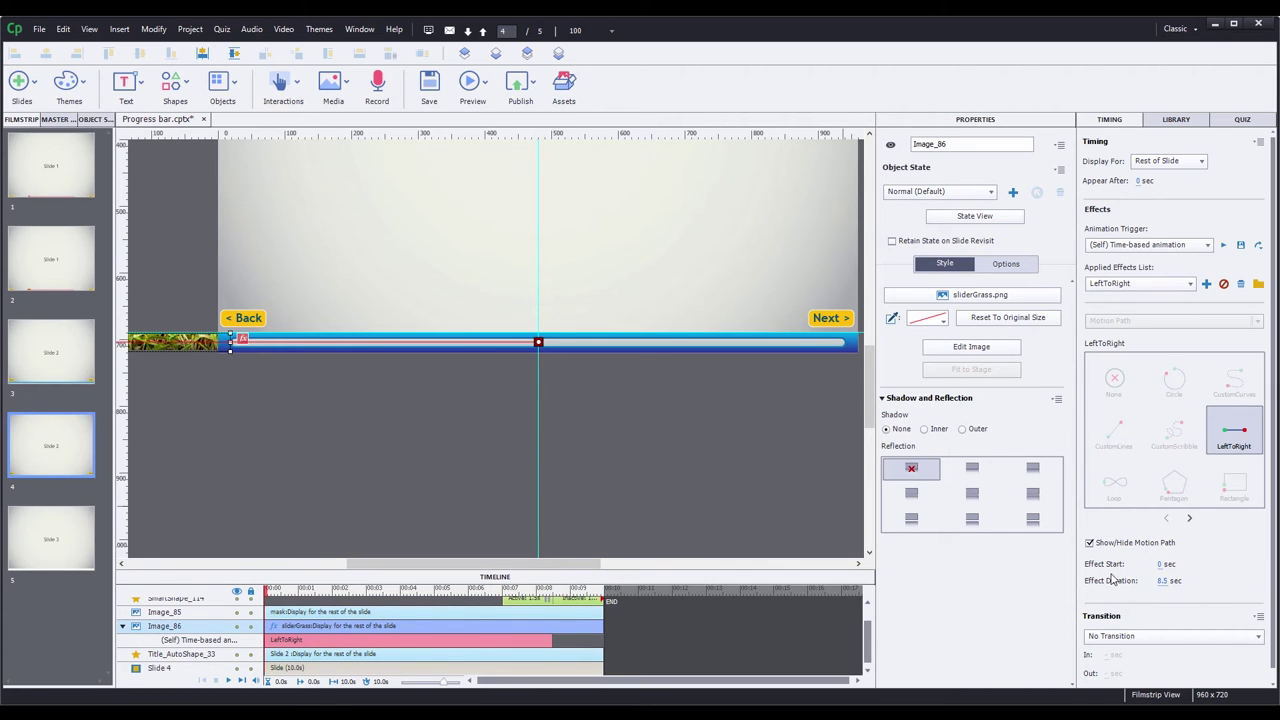
pyautogui.click(1090, 542)
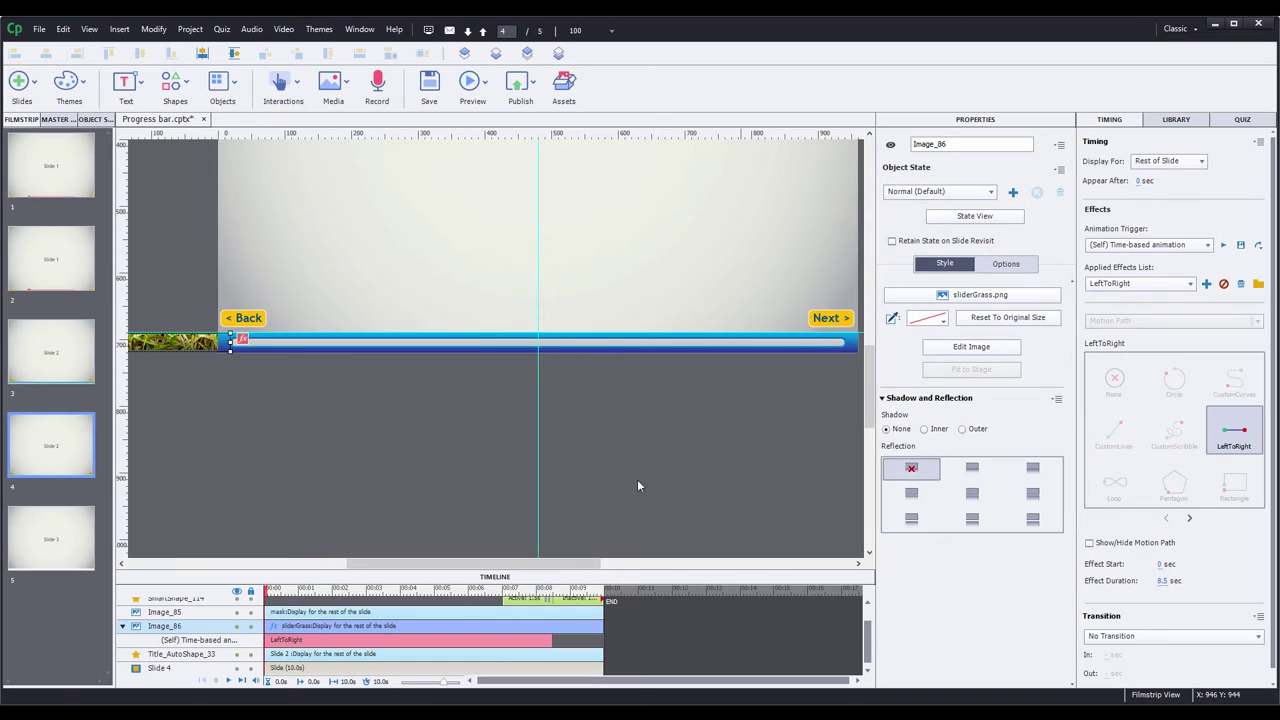
# Scrub slide 4's timeline from the start to 5.1 seconds to check how the grass image fills the mask slot
pyautogui.click(421, 461)
pyautogui.moveTo(504, 567); pyautogui.dragTo(516, 567)
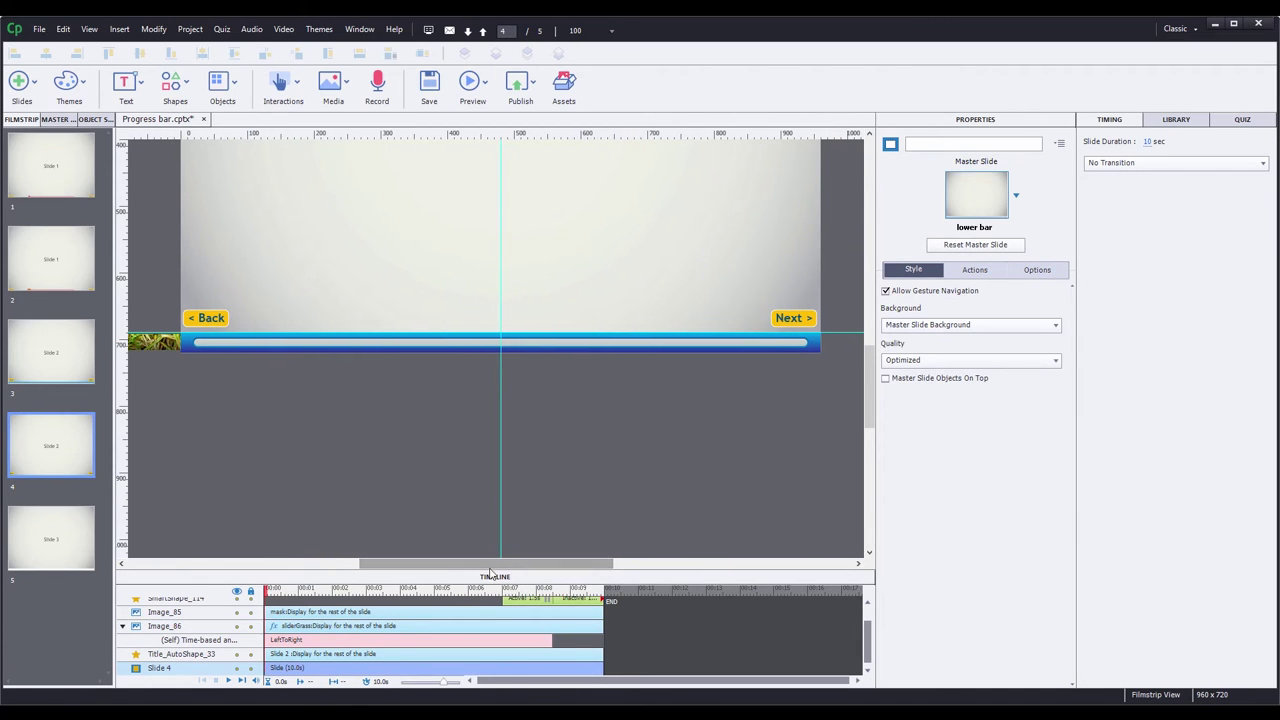
pyautogui.moveTo(272, 592); pyautogui.dragTo(440, 597)
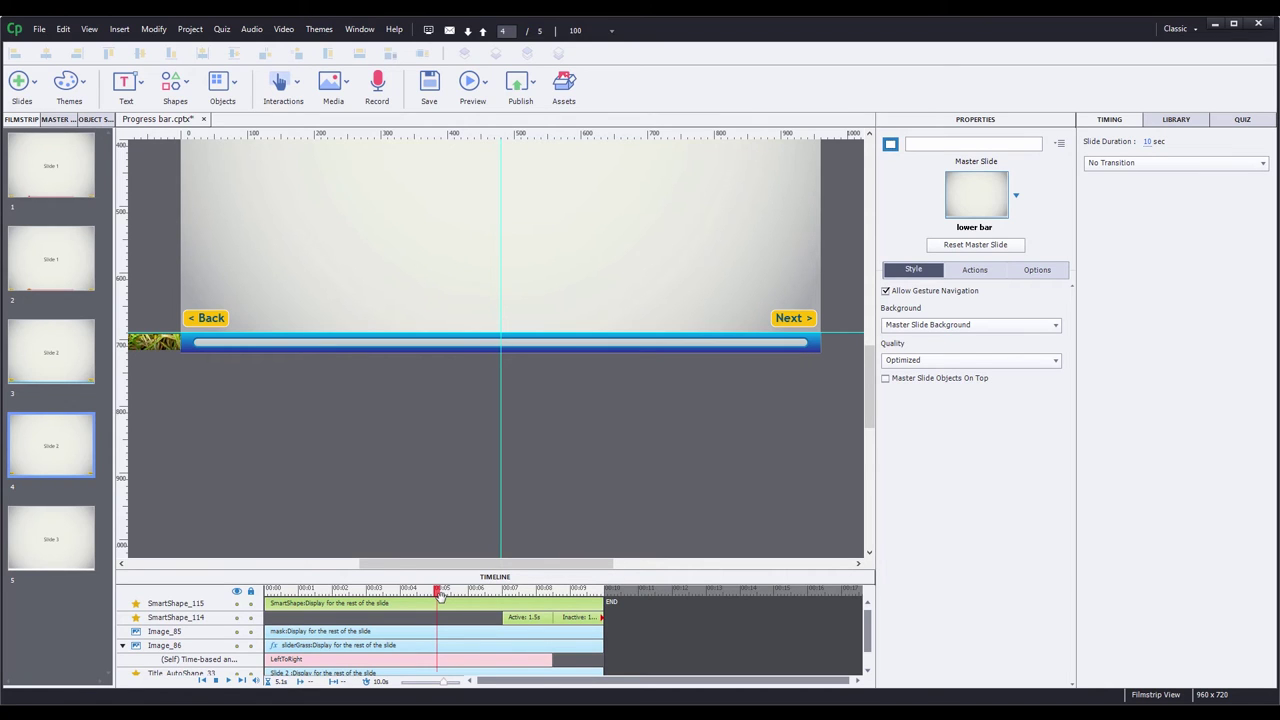
# Copy the Back and Next buttons from slide 1 onto the lower mask master slide
pyautogui.click(72, 183)
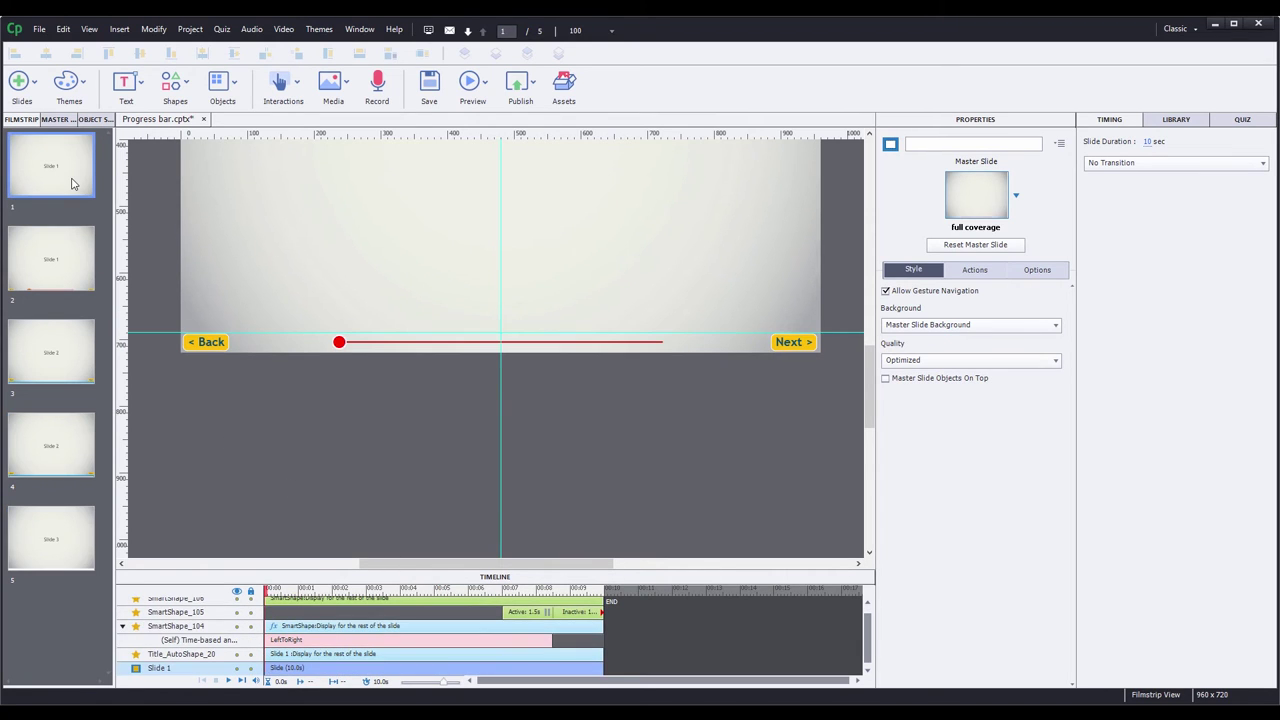
pyautogui.click(206, 343)
pyautogui.keyDown('shift'); pyautogui.click(794, 342); pyautogui.keyUp('shift')
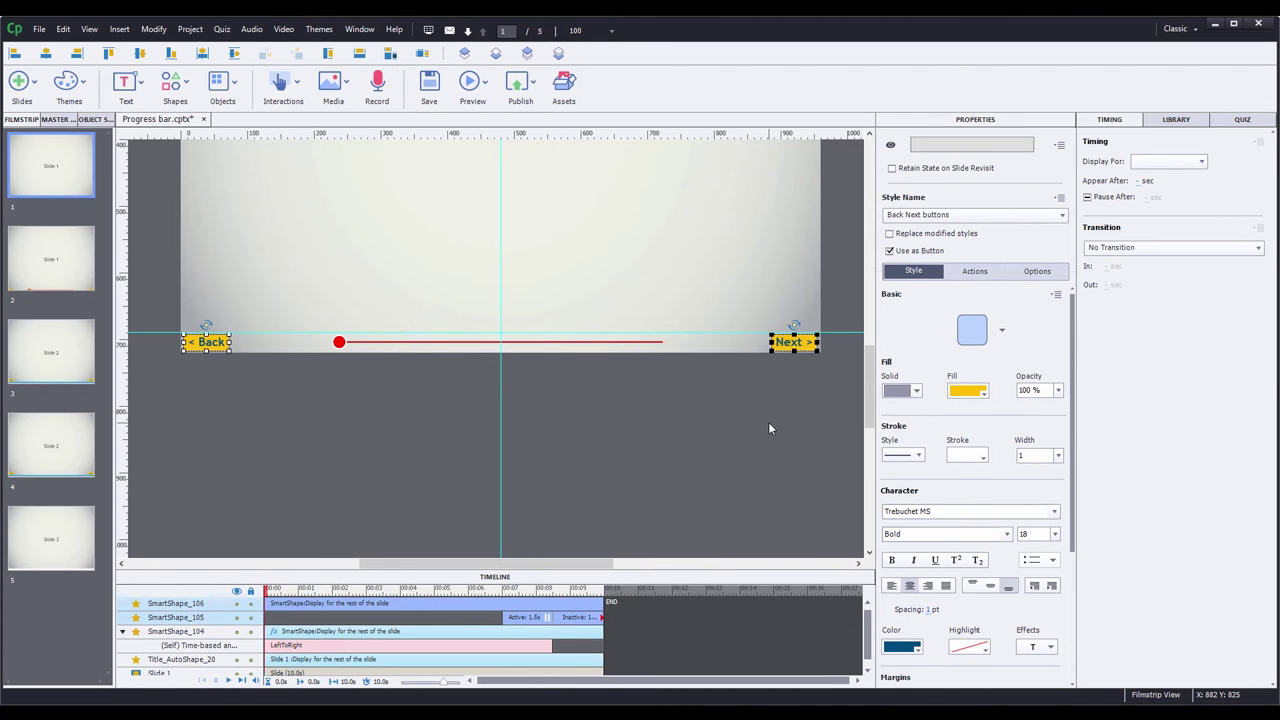
pyautogui.click(55, 121)
pyautogui.click(50, 394)
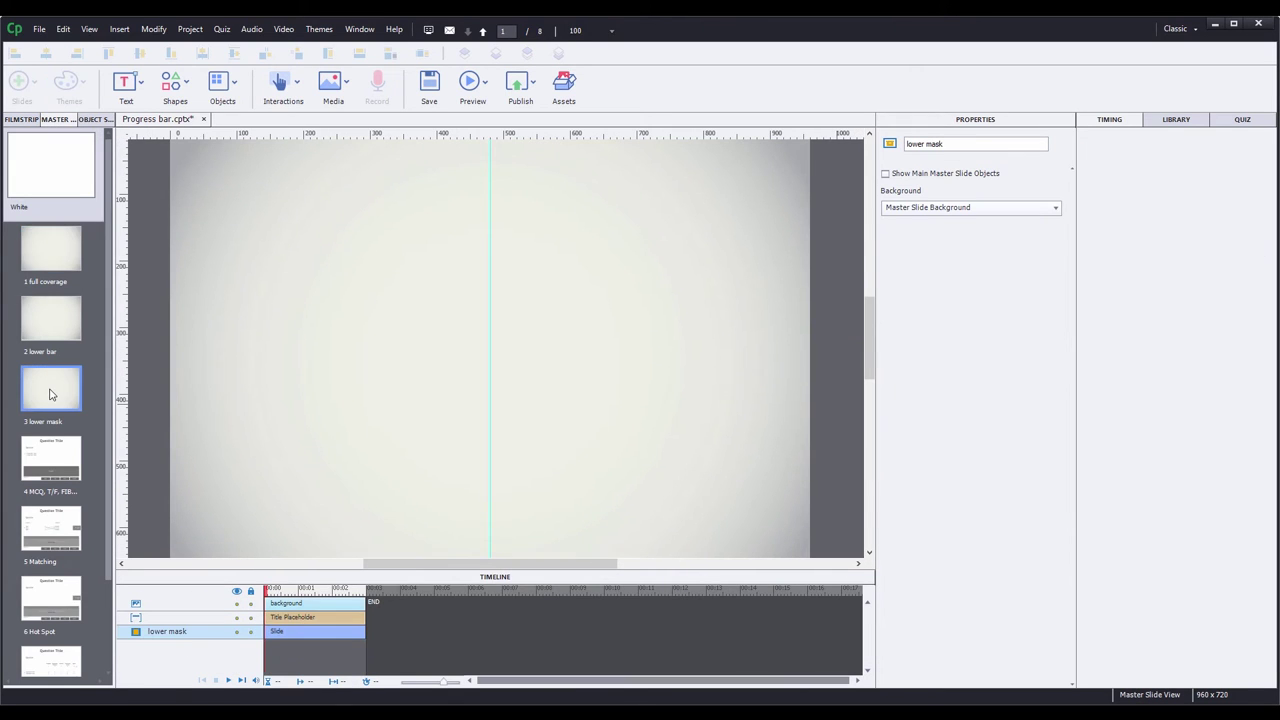
pyautogui.scroll(-3, 552, 417)
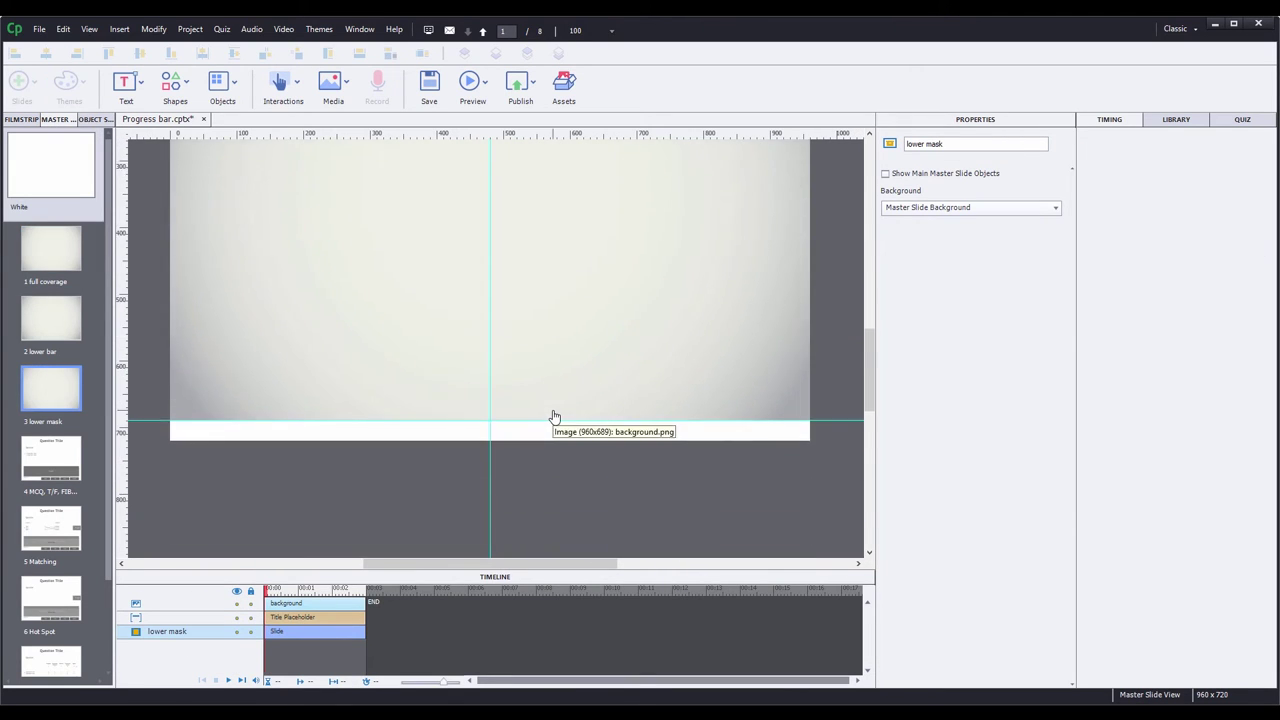
pyautogui.hotkey('ctrl', 'v')
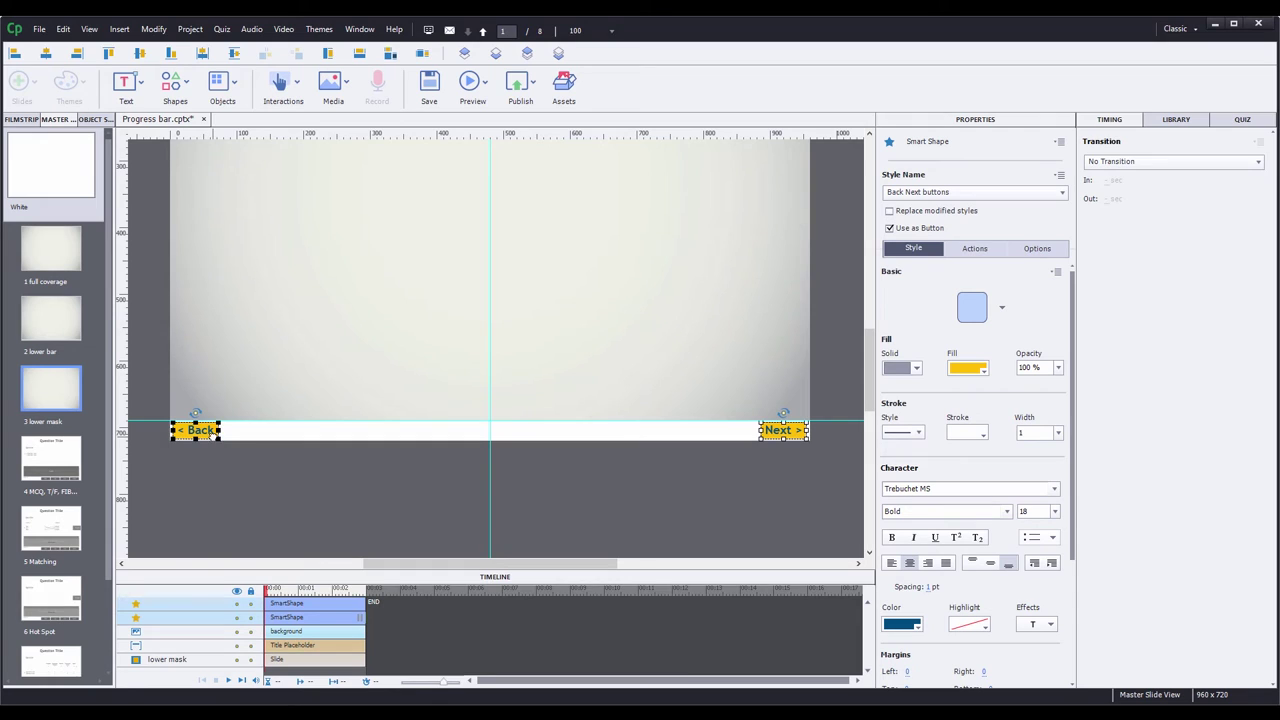
# Turn off Use as Button for the master slide's Next shape and apply the Back Next inactive style to it
pyautogui.keyDown('ctrl'); pyautogui.click(213, 443); pyautogui.keyUp('ctrl')
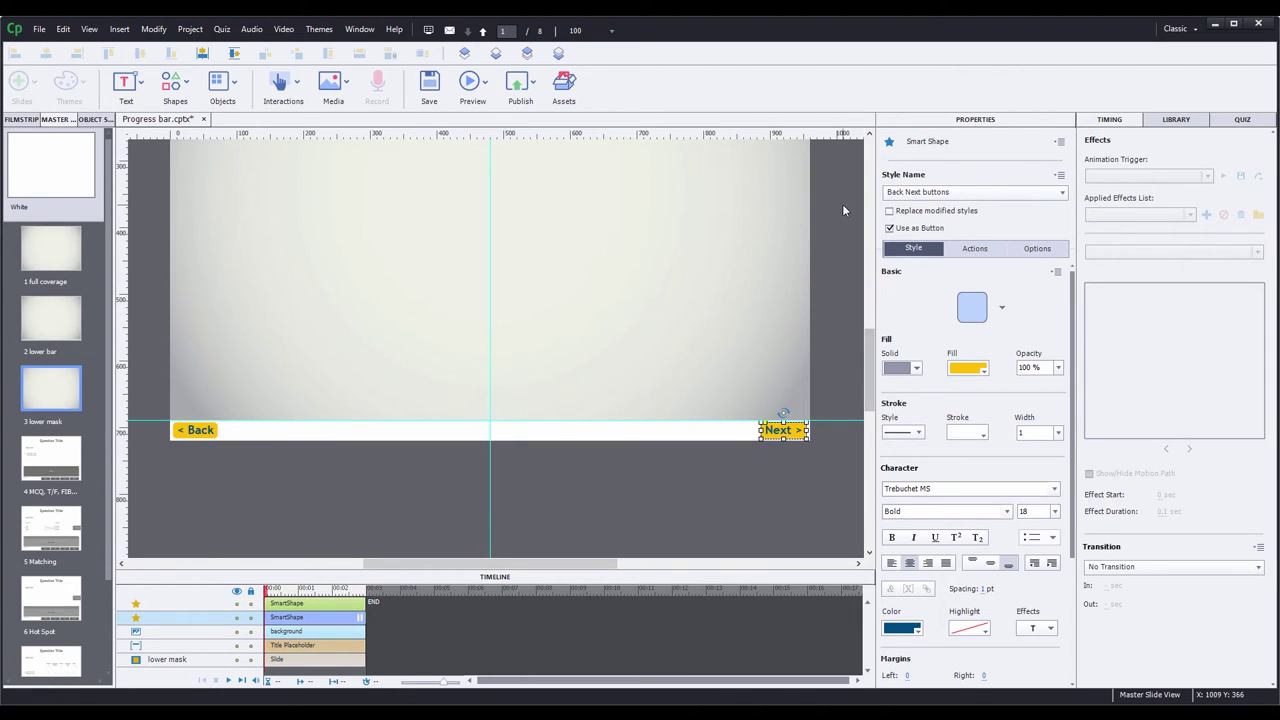
pyautogui.click(889, 229)
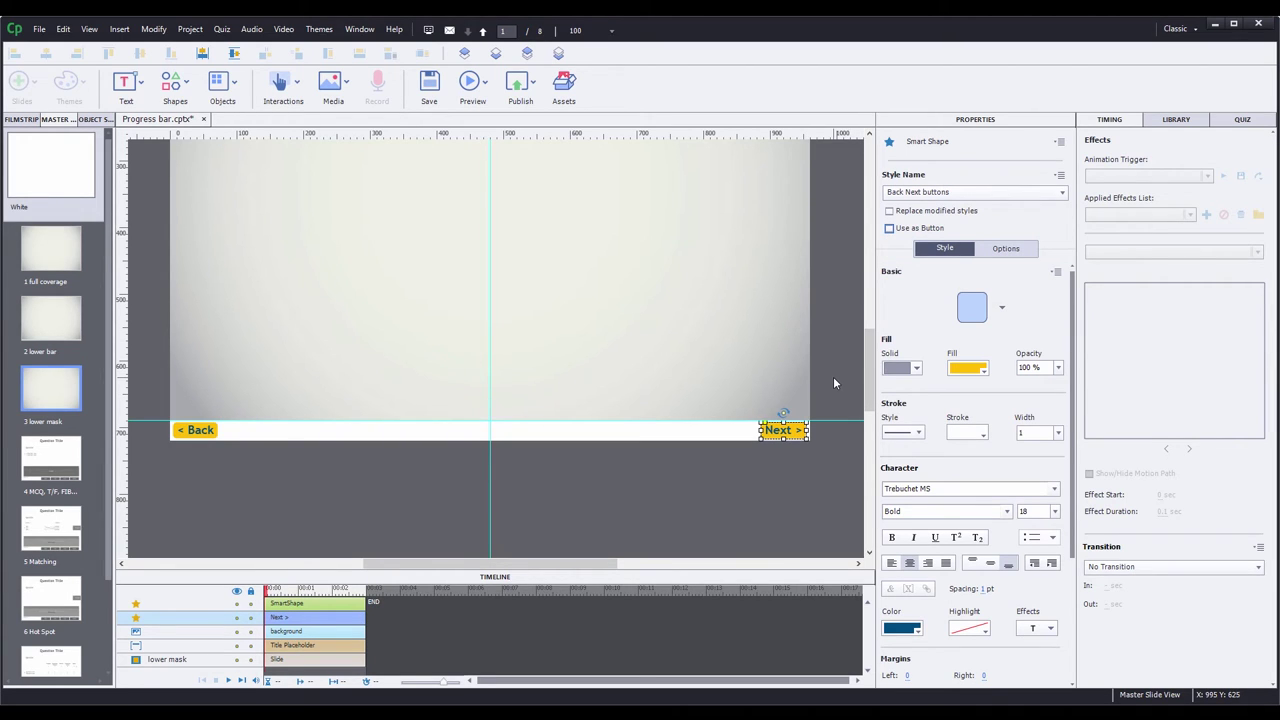
pyautogui.click(1008, 193)
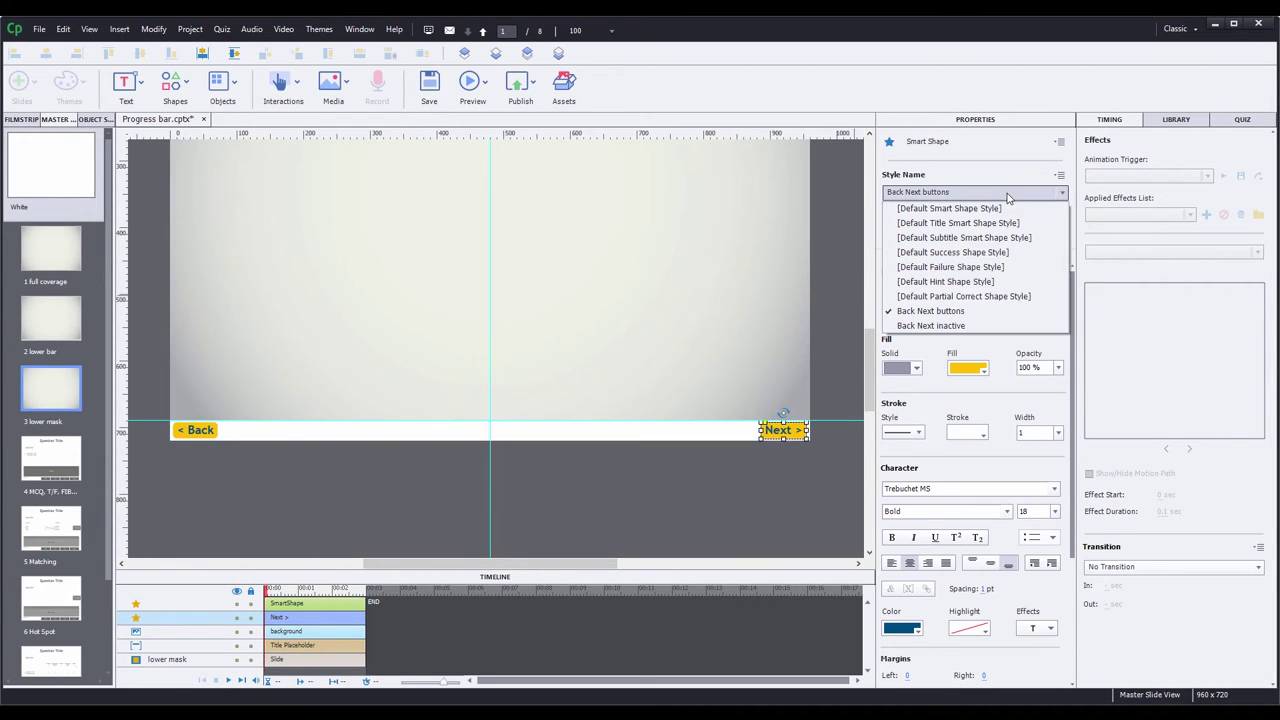
pyautogui.click(965, 326)
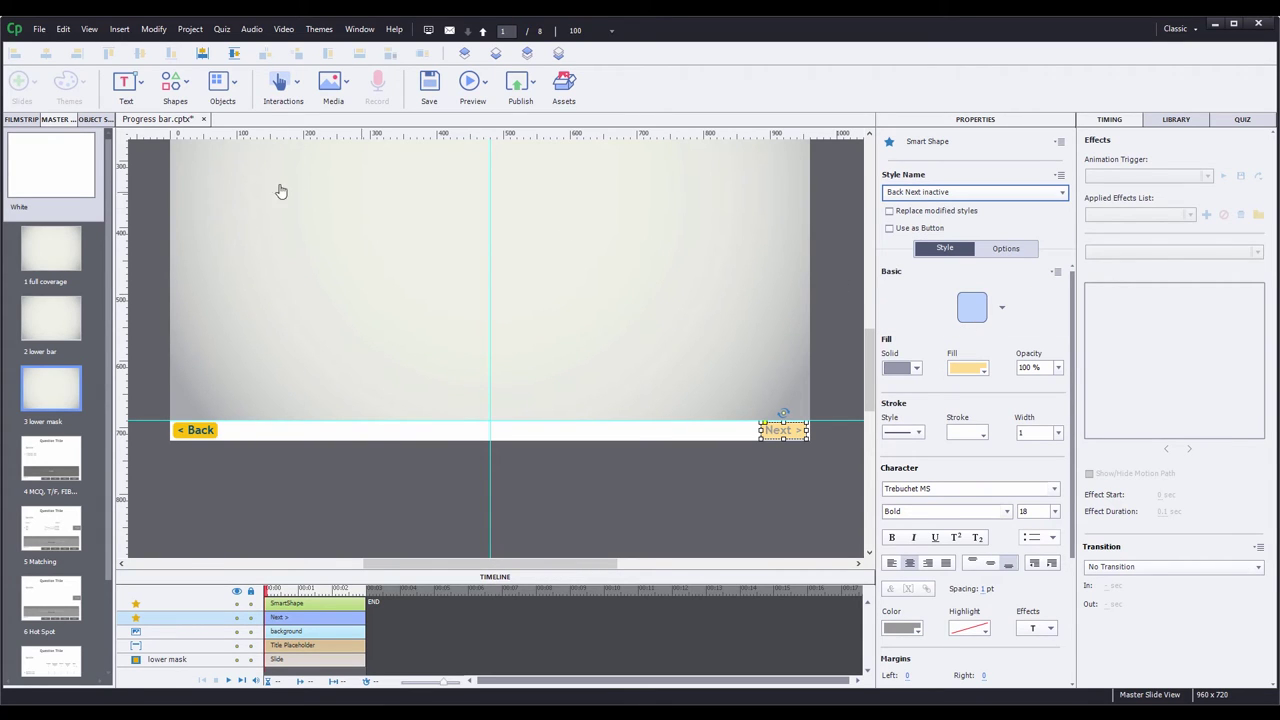
# Paste the Back and Next buttons onto slide 5 and delete the pasted Back button
pyautogui.click(14, 119)
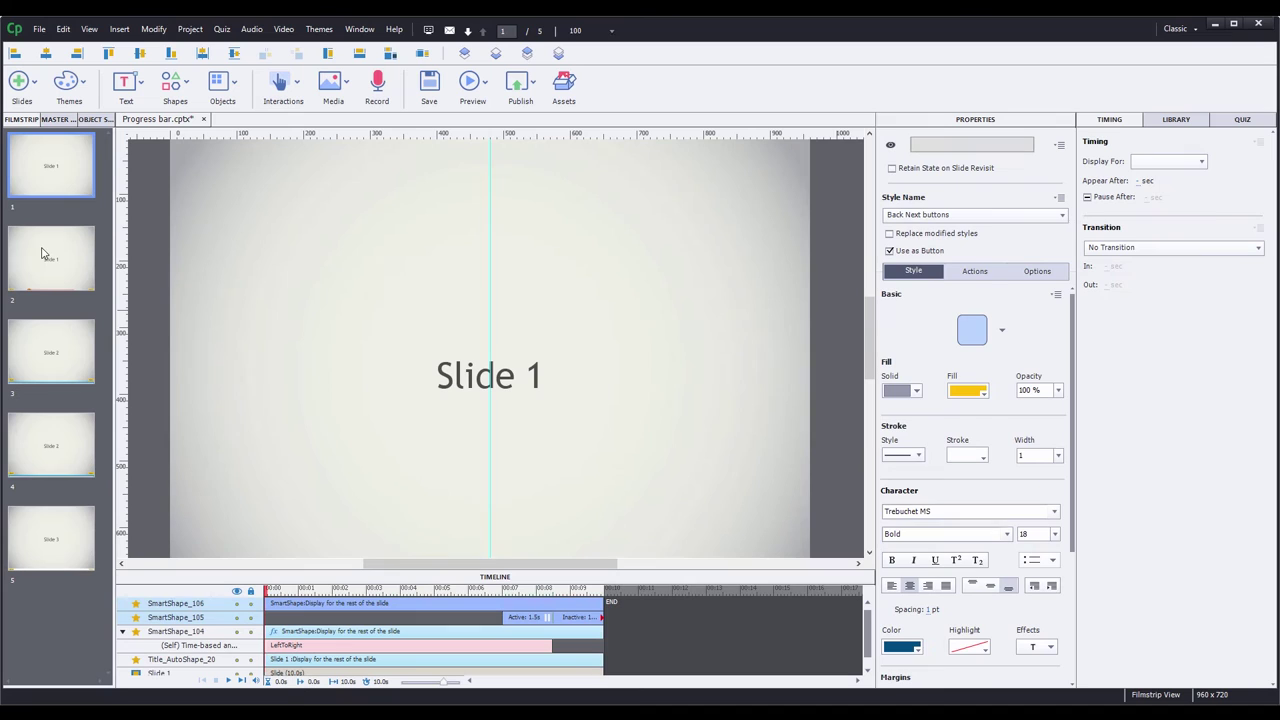
pyautogui.click(48, 538)
pyautogui.scroll(-5, 580, 408)
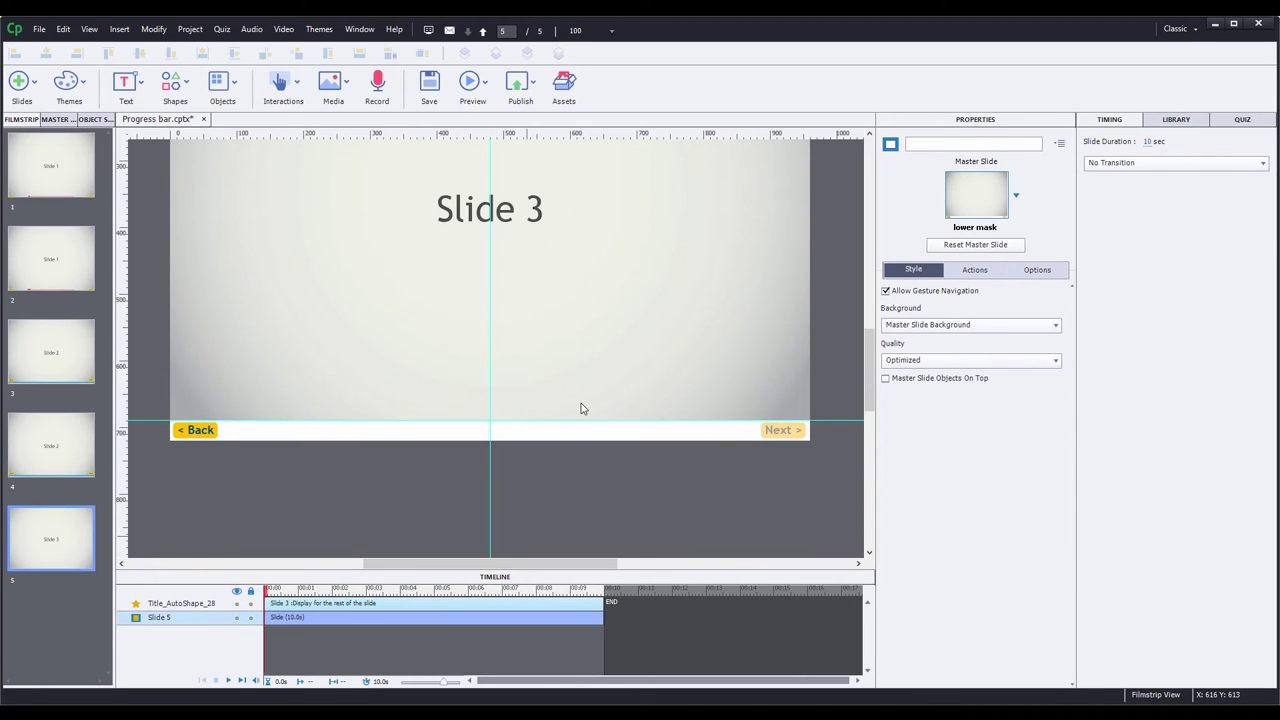
pyautogui.hotkey('ctrl', 'v')
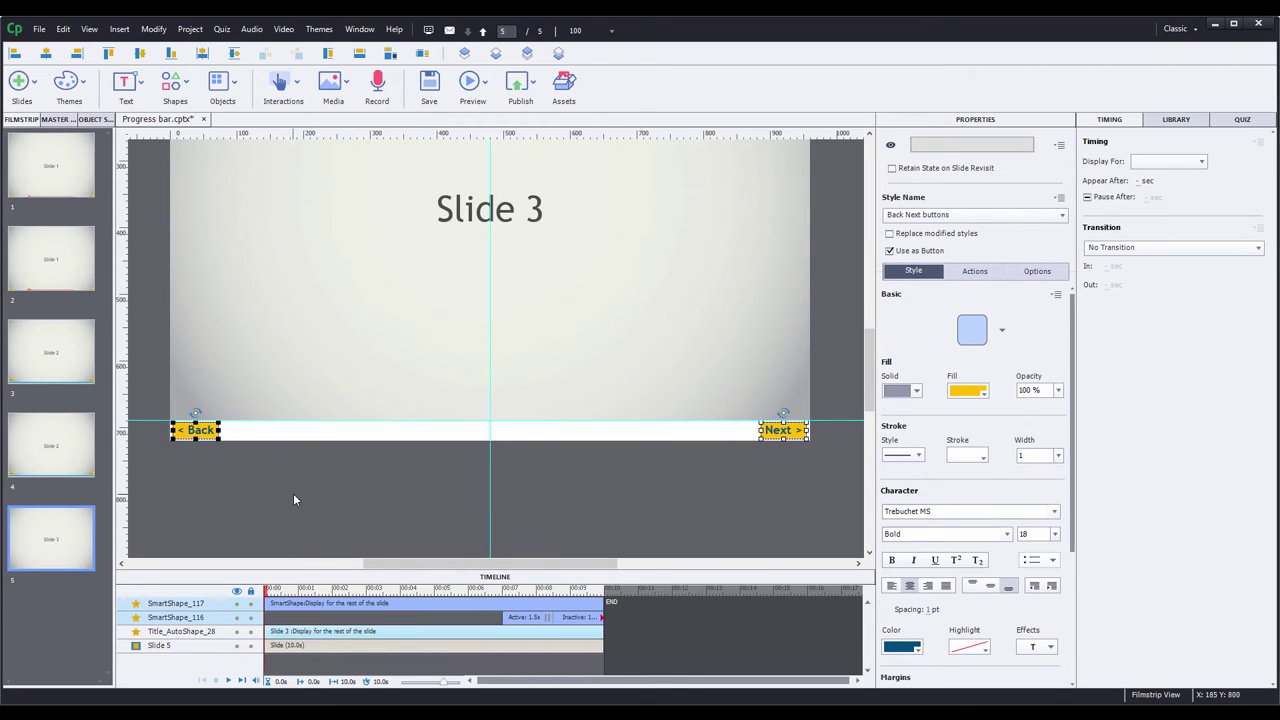
pyautogui.keyDown('ctrl'); pyautogui.click(781, 430); pyautogui.keyUp('ctrl')
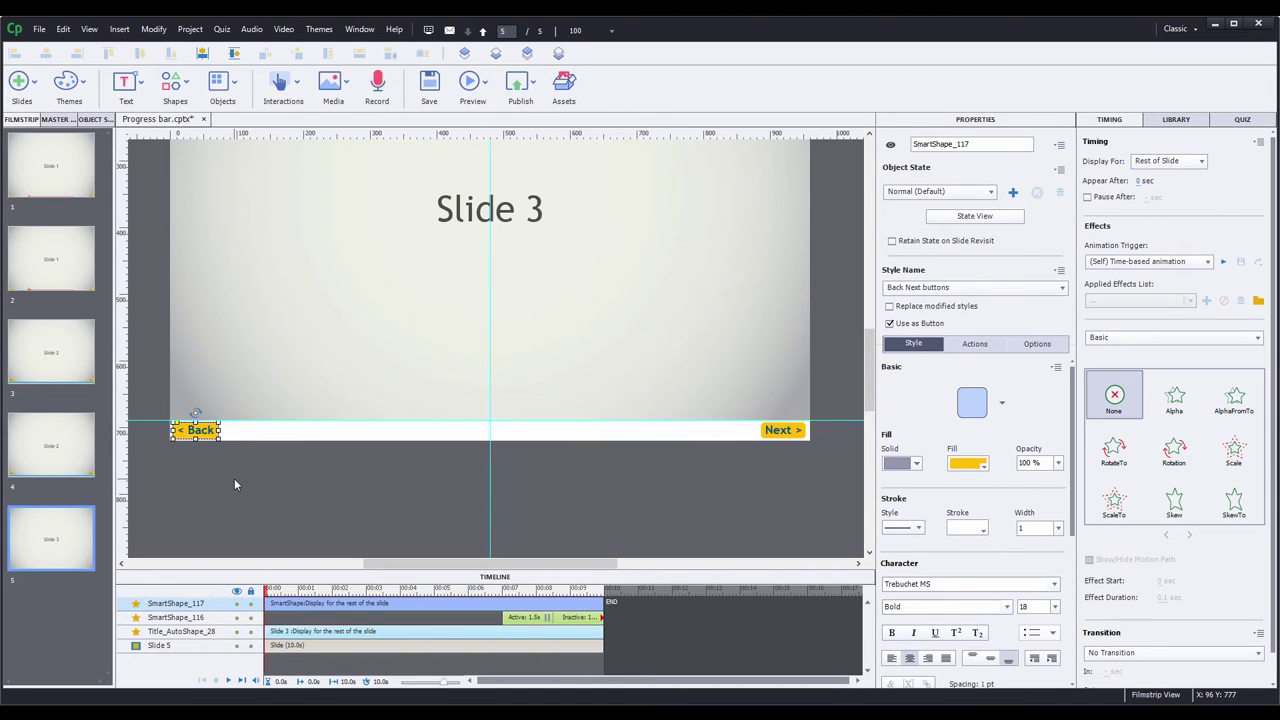
pyautogui.press('Delete')
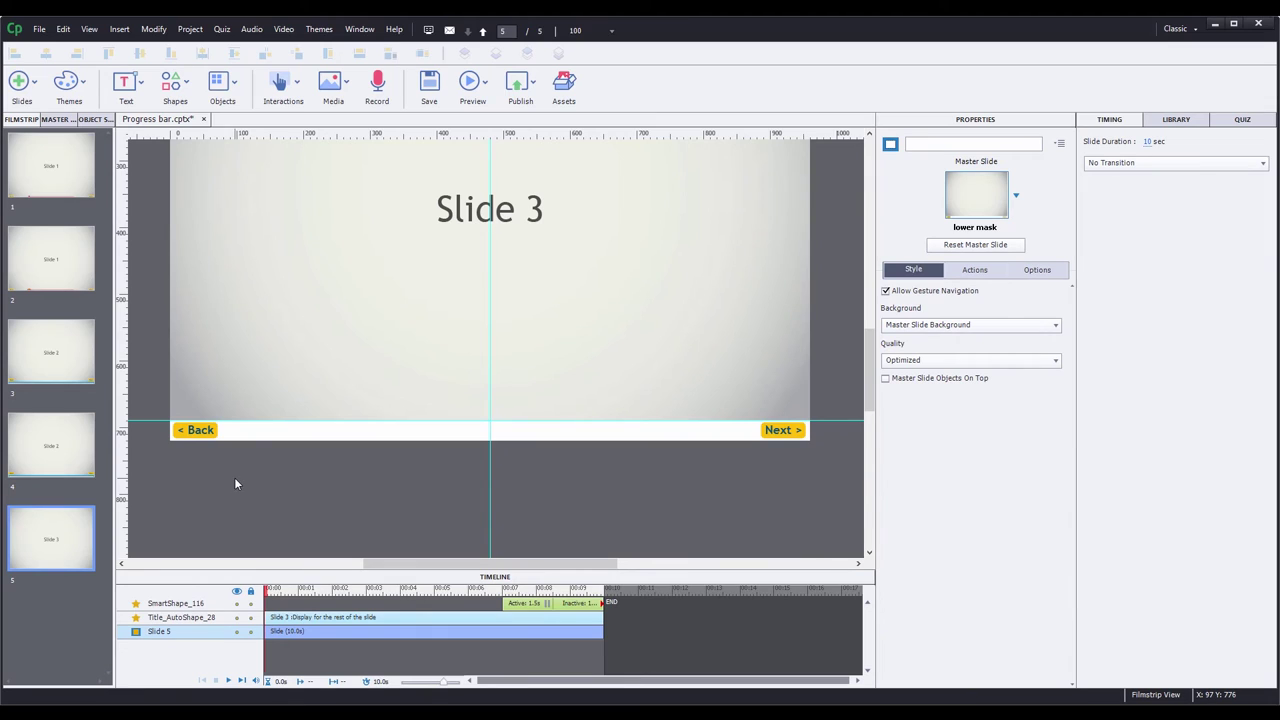
# Toggle the visibility of slide 5's Next button to compare it with the inactive version on the master slide
pyautogui.click(236, 603)
pyautogui.click(237, 604)
pyautogui.click(237, 604)
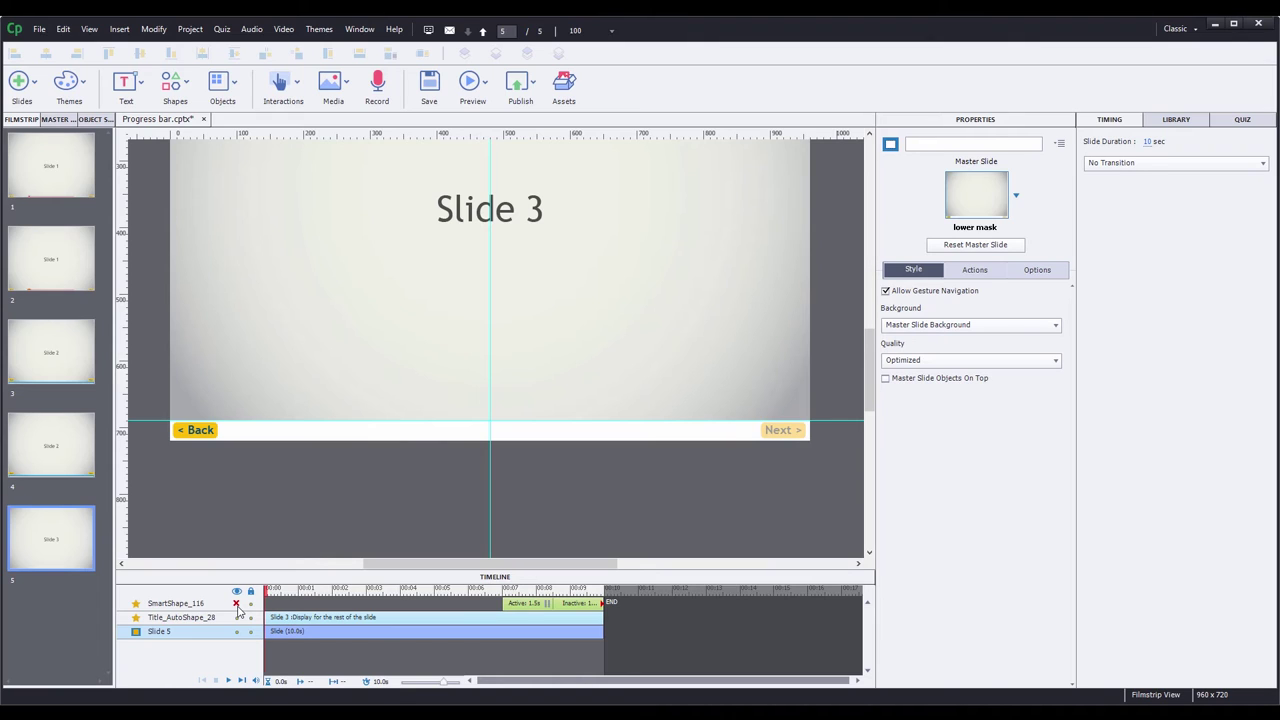
pyautogui.click(237, 604)
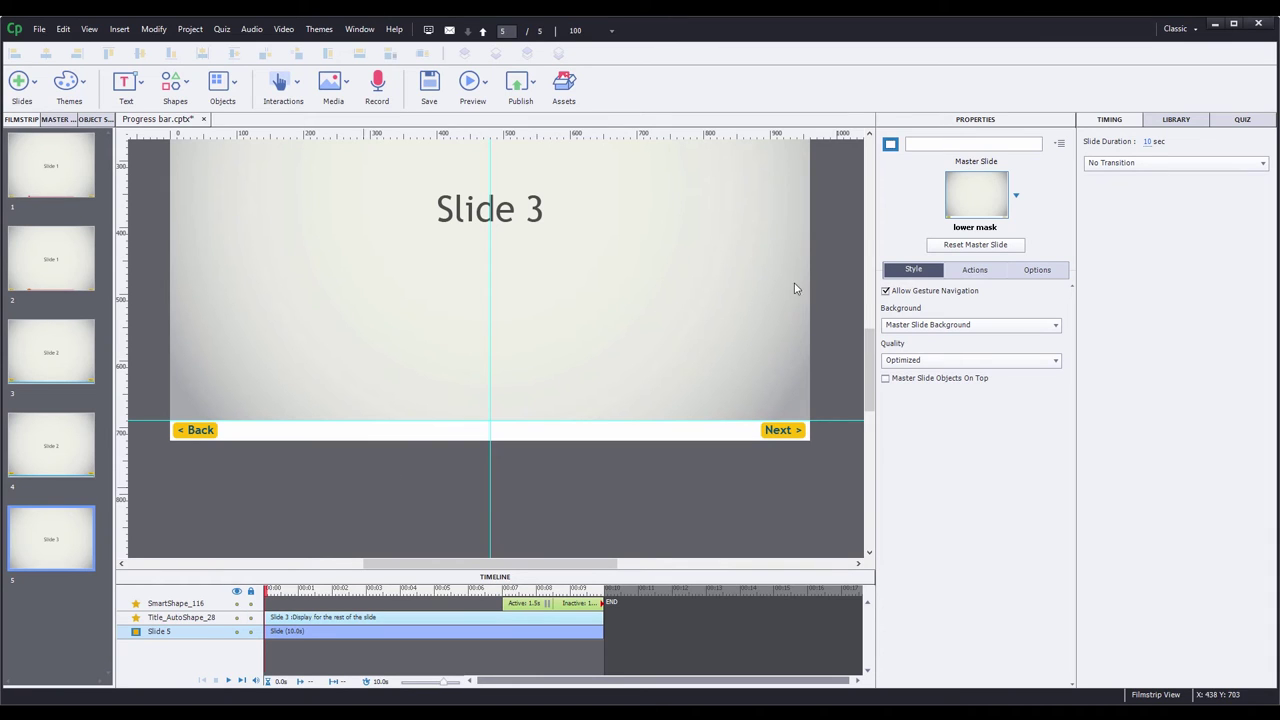
# Add the library image mask(thin).png to slide 5's bottom strip, centred horizontally and displayed for the rest of the slide
pyautogui.click(1177, 120)
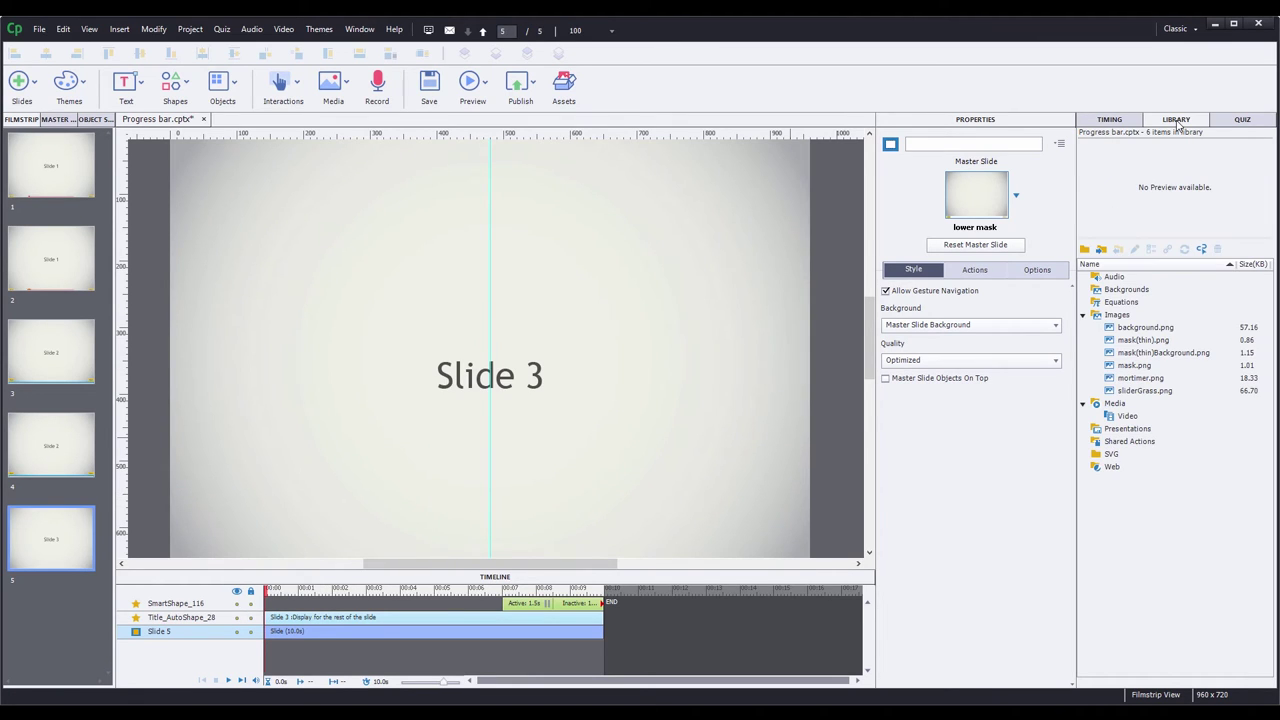
pyautogui.moveTo(1142, 340); pyautogui.dragTo(309, 498)
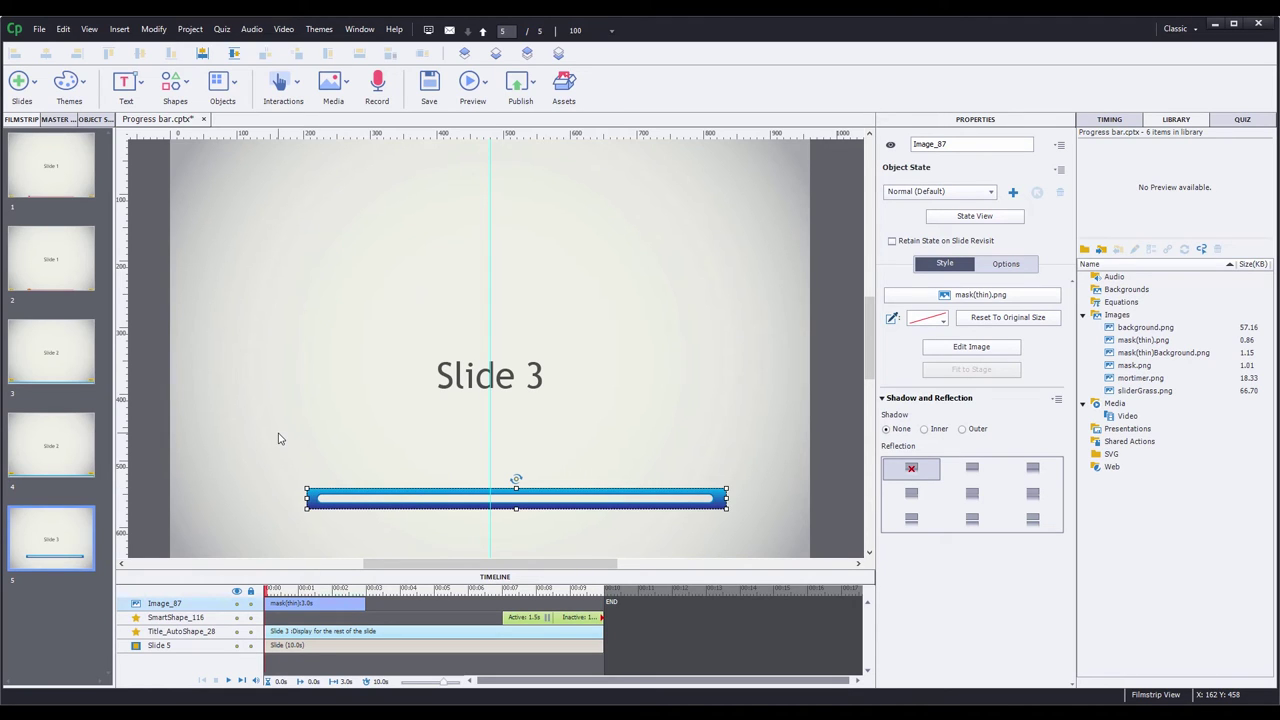
pyautogui.scroll(-5, 279, 438)
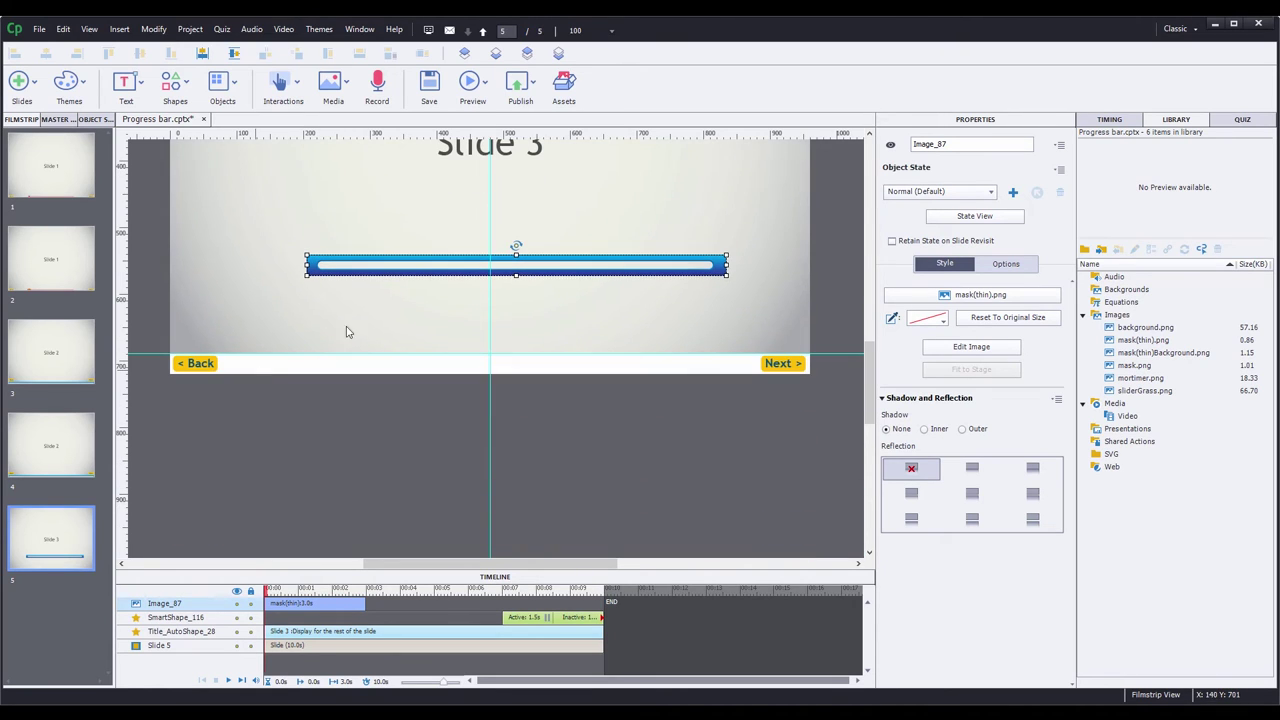
pyautogui.moveTo(554, 356); pyautogui.dragTo(558, 370)
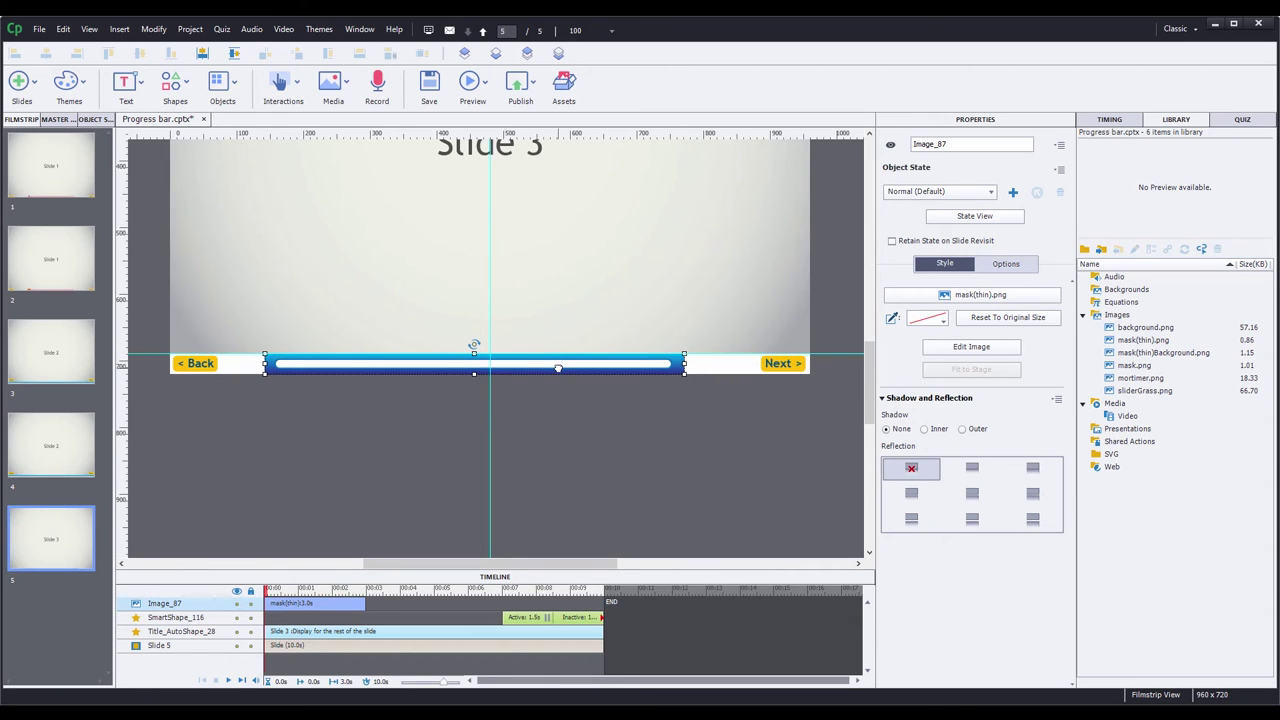
pyautogui.click(203, 55)
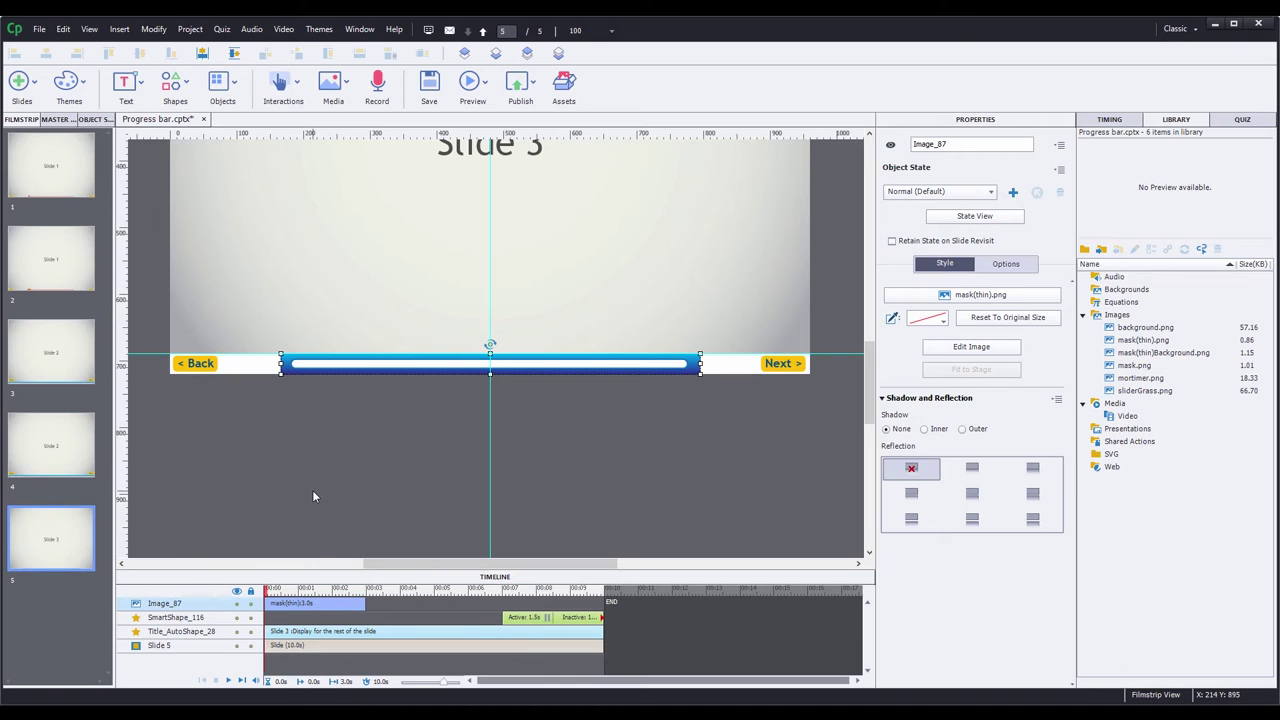
pyautogui.rightClick(283, 611)
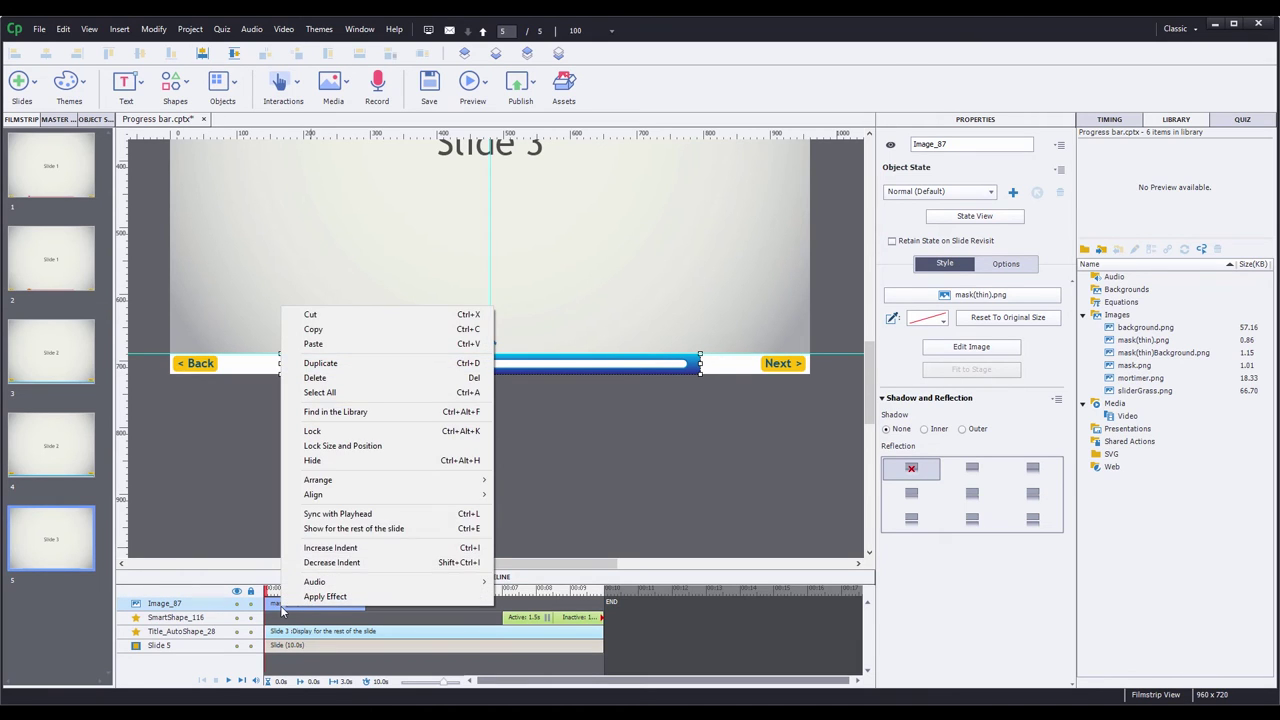
pyautogui.click(362, 529)
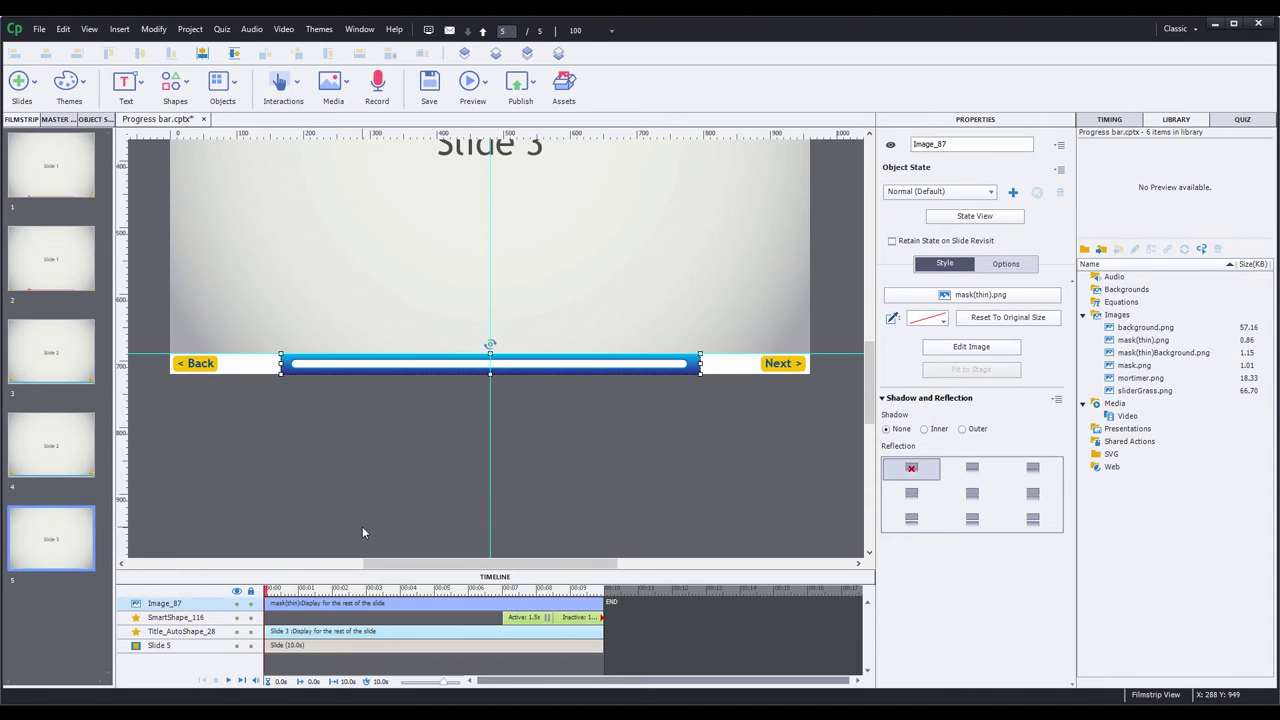
# Draw a small rectangle about 10 px wide and 18 px high over the left end of the mask's slot
pyautogui.hotkey('ctrl', '=')
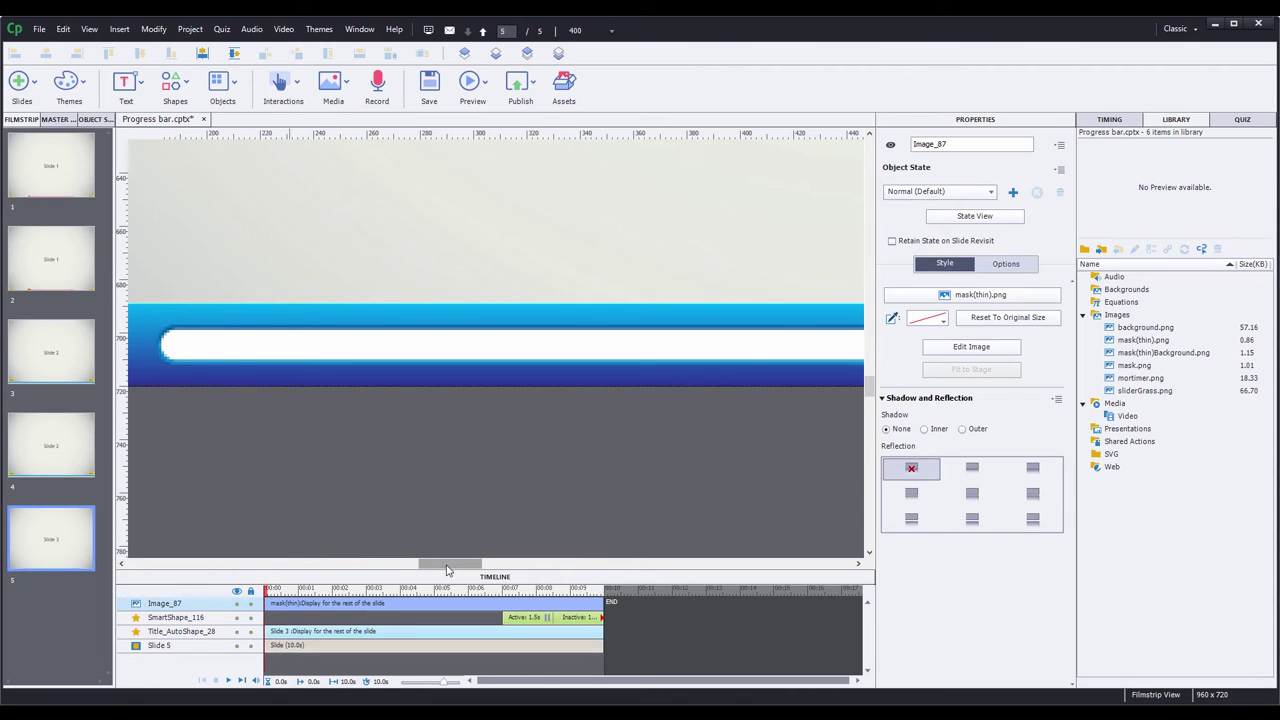
pyautogui.hscroll(-3, 431, 565)
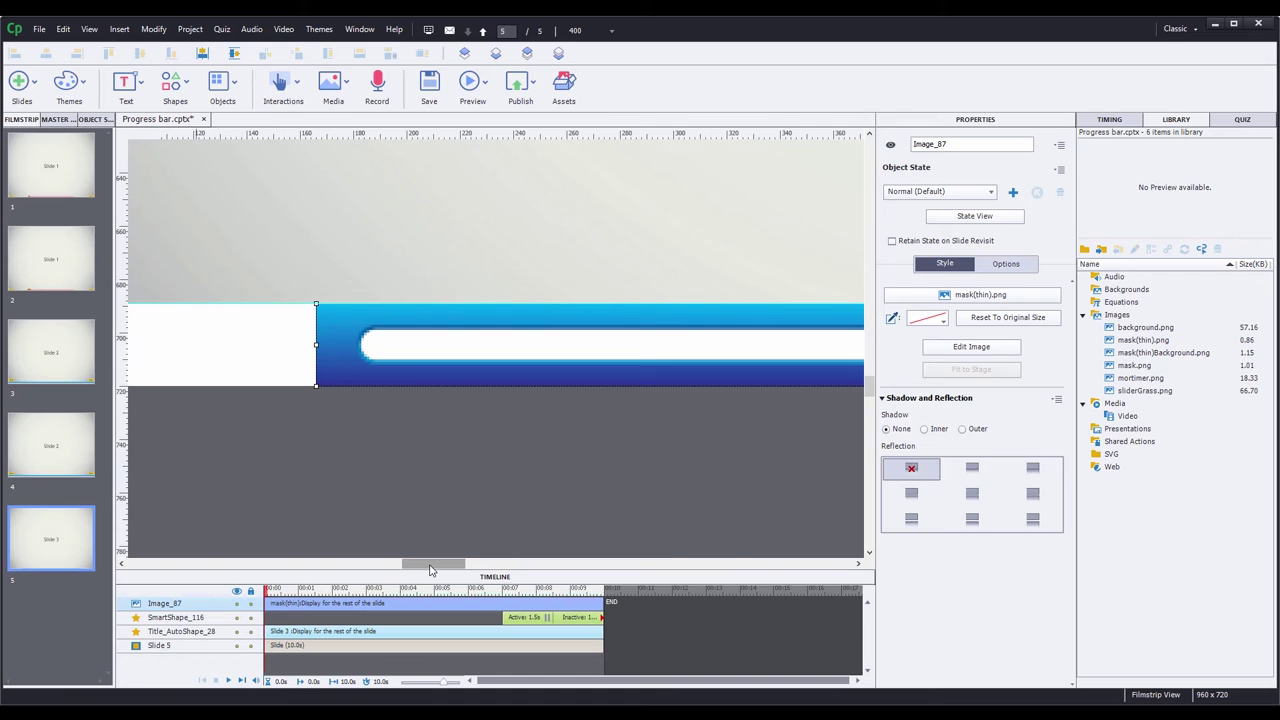
pyautogui.click(175, 82)
pyautogui.click(168, 136)
pyautogui.moveTo(336, 319)
pyautogui.mouseDown()
pyautogui.moveTo(343, 360)
pyautogui.moveTo(365, 371)
pyautogui.mouseUp()
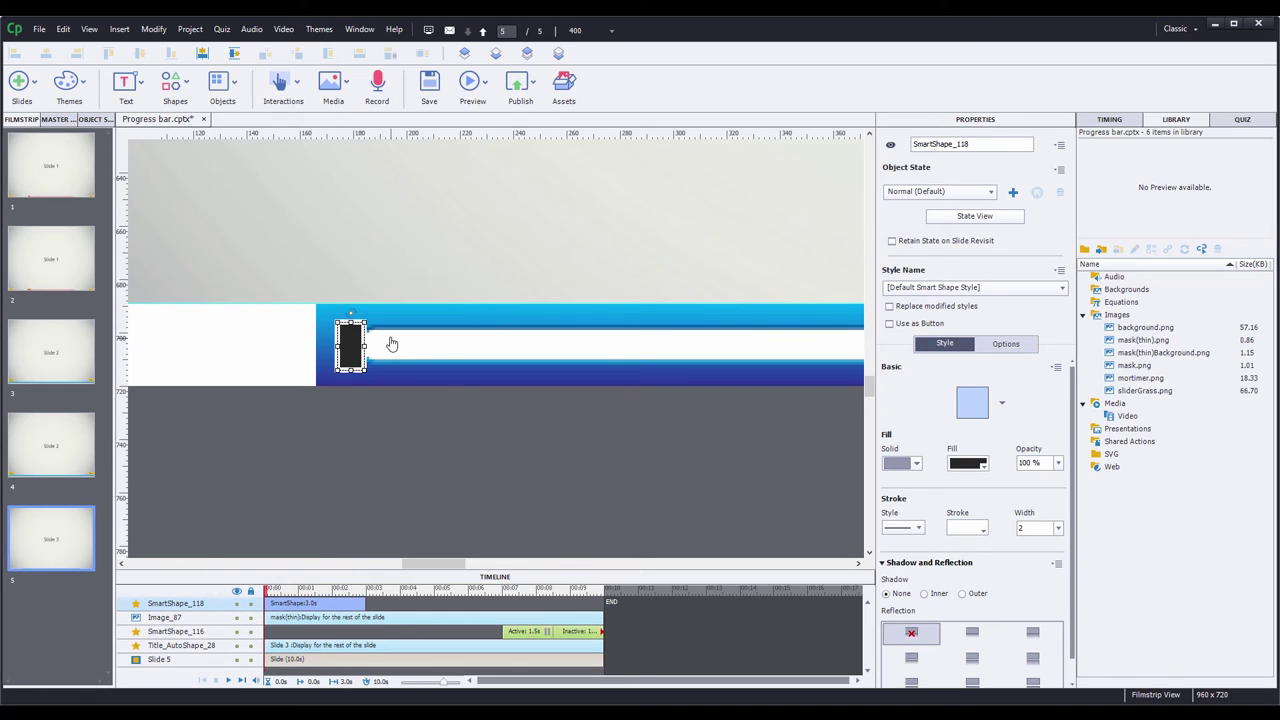
# Give the small rectangle the custom red gradient fill and set its stroke width to 0
pyautogui.click(905, 463)
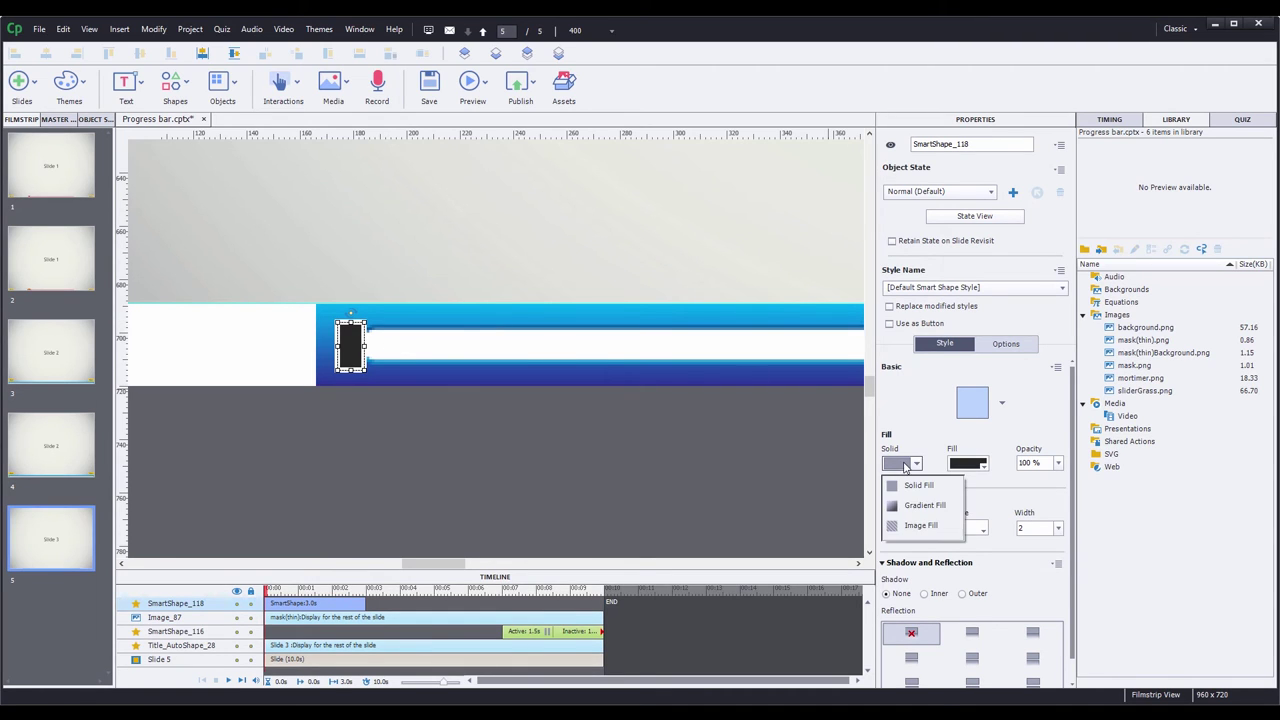
pyautogui.click(905, 515)
pyautogui.click(967, 463)
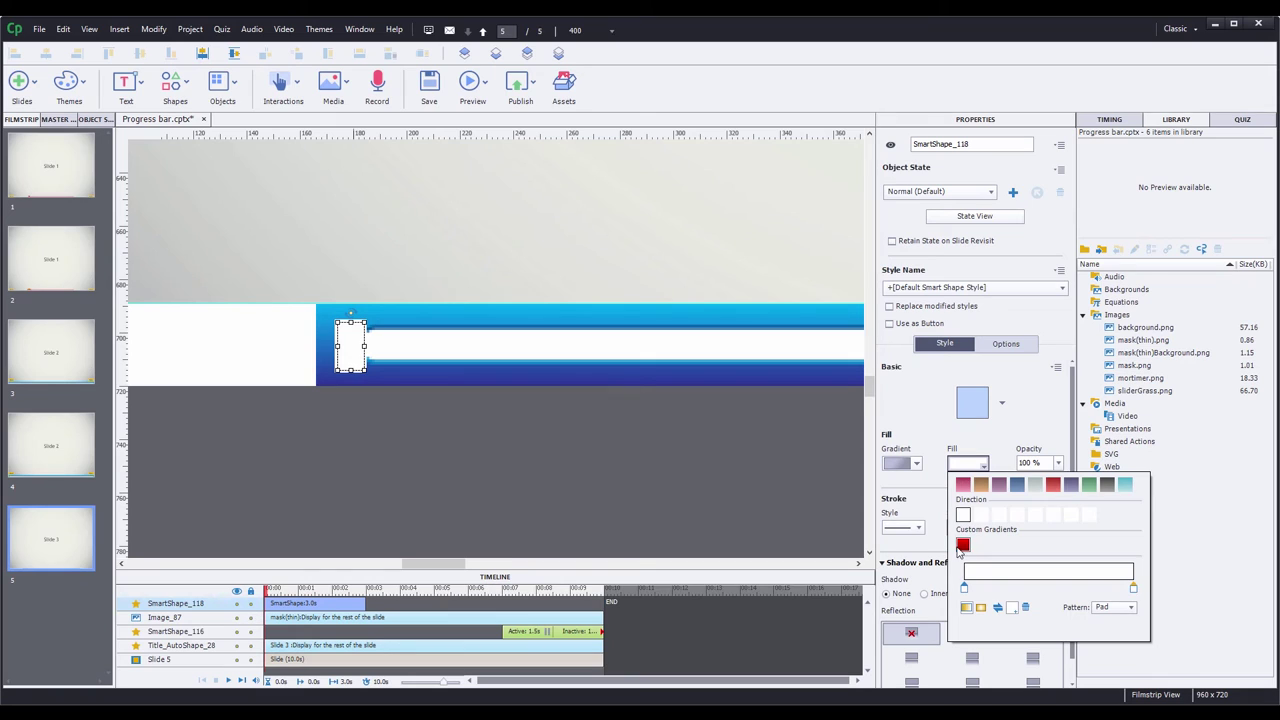
pyautogui.click(962, 546)
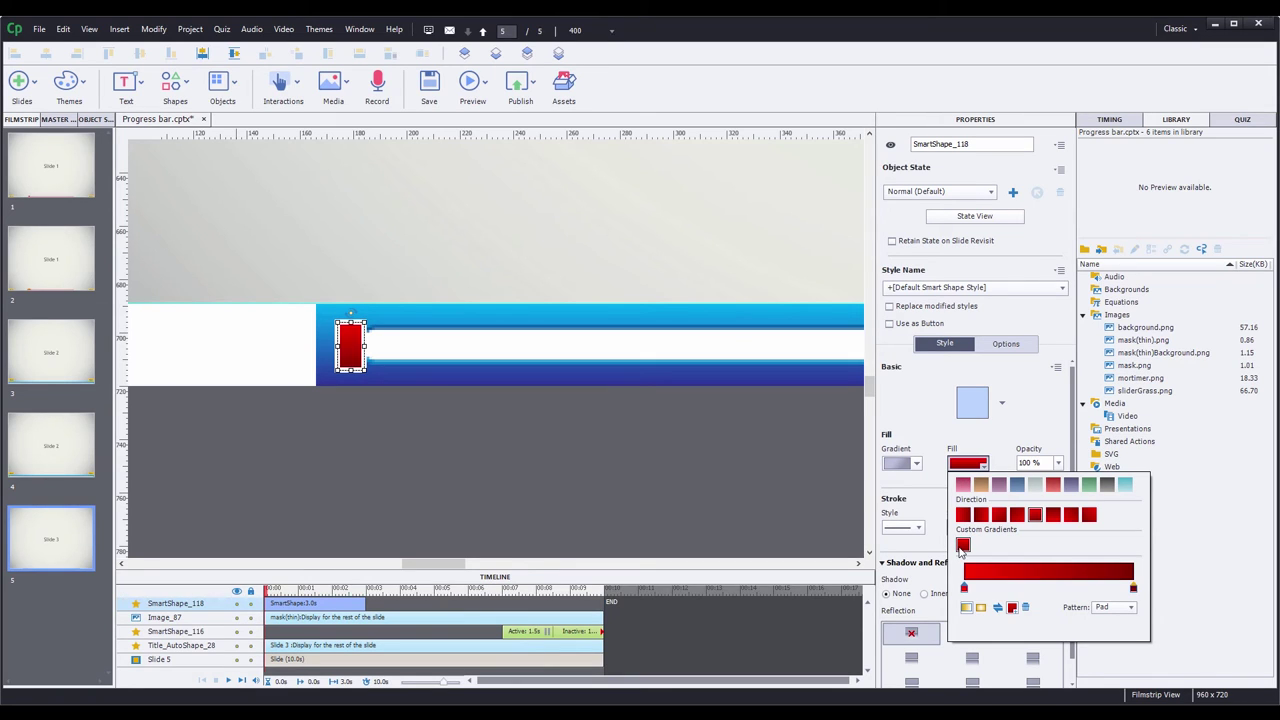
pyautogui.click(1033, 425)
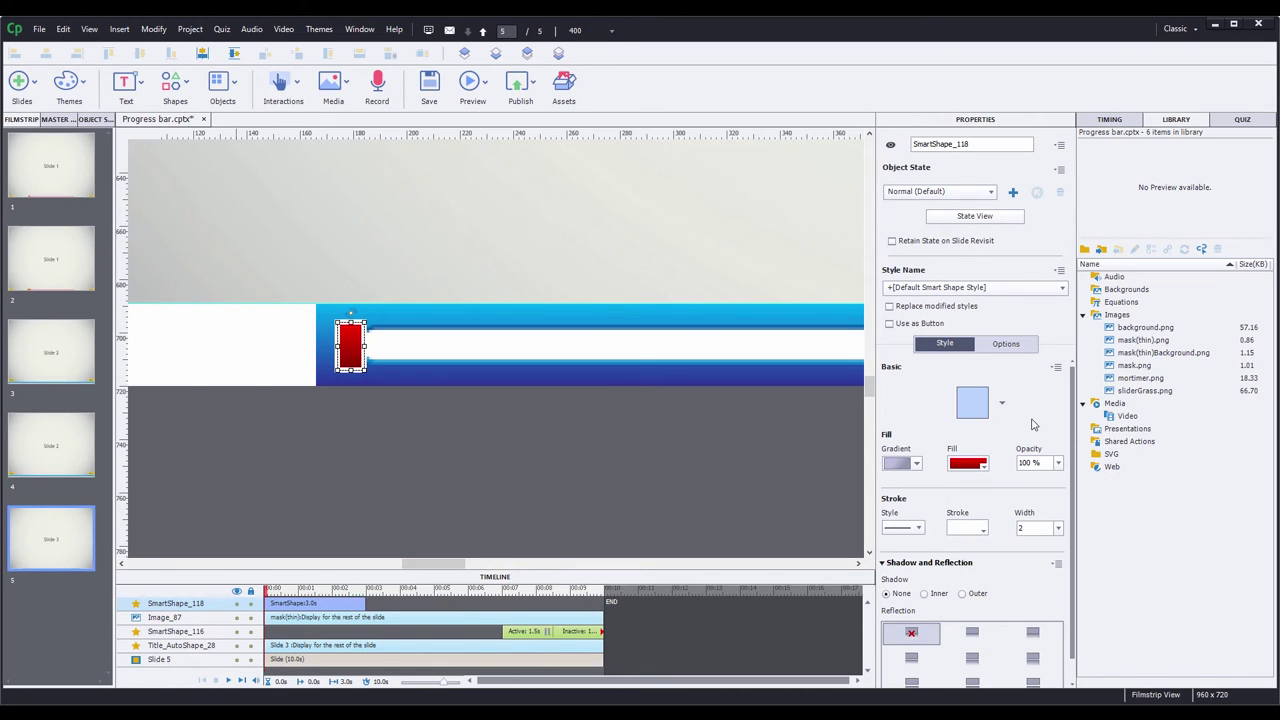
pyautogui.click(1058, 528)
pyautogui.click(1065, 545)
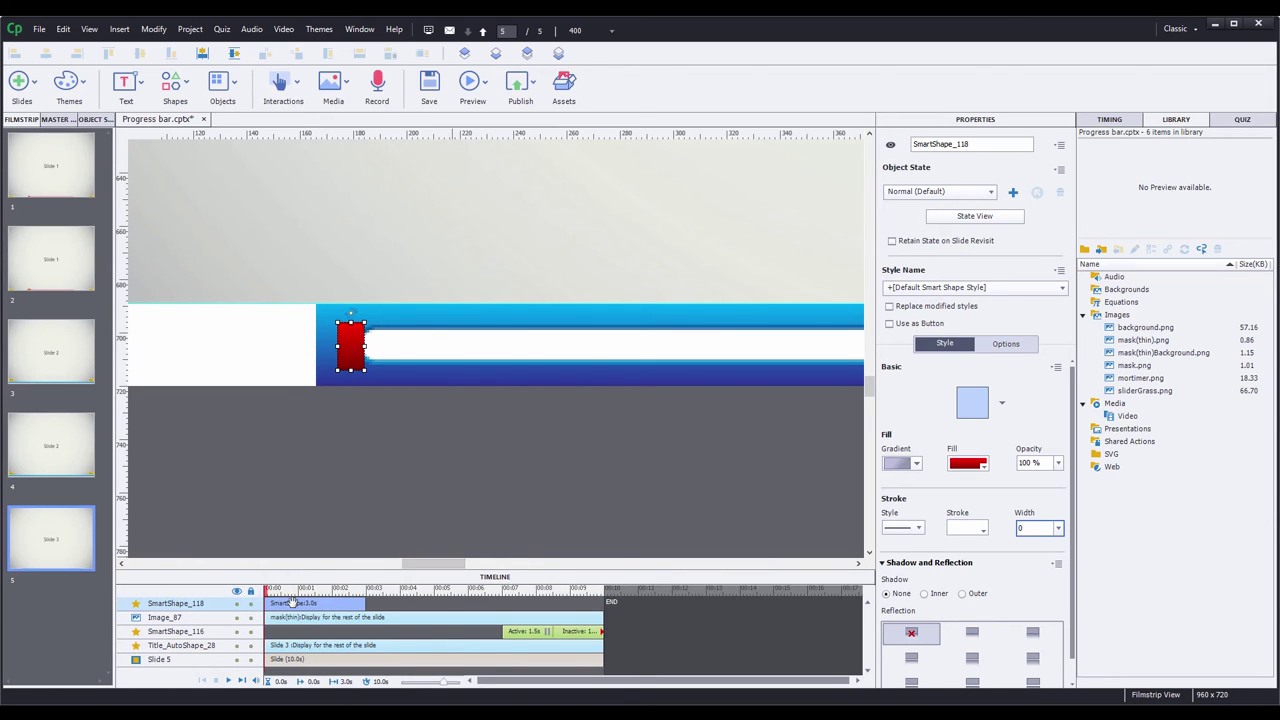
# Show the red rectangle for the rest of the slide and set its width to 6 with proportions unconstrained
pyautogui.rightClick(292, 603)
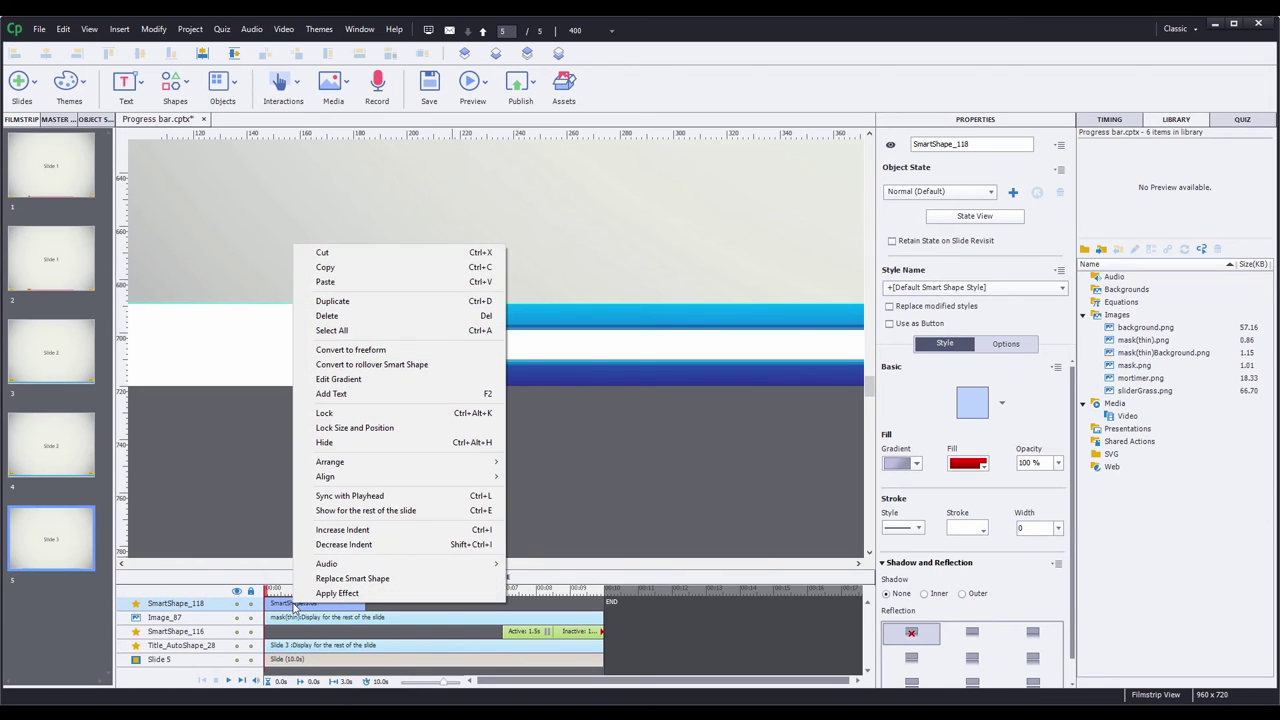
pyautogui.click(388, 511)
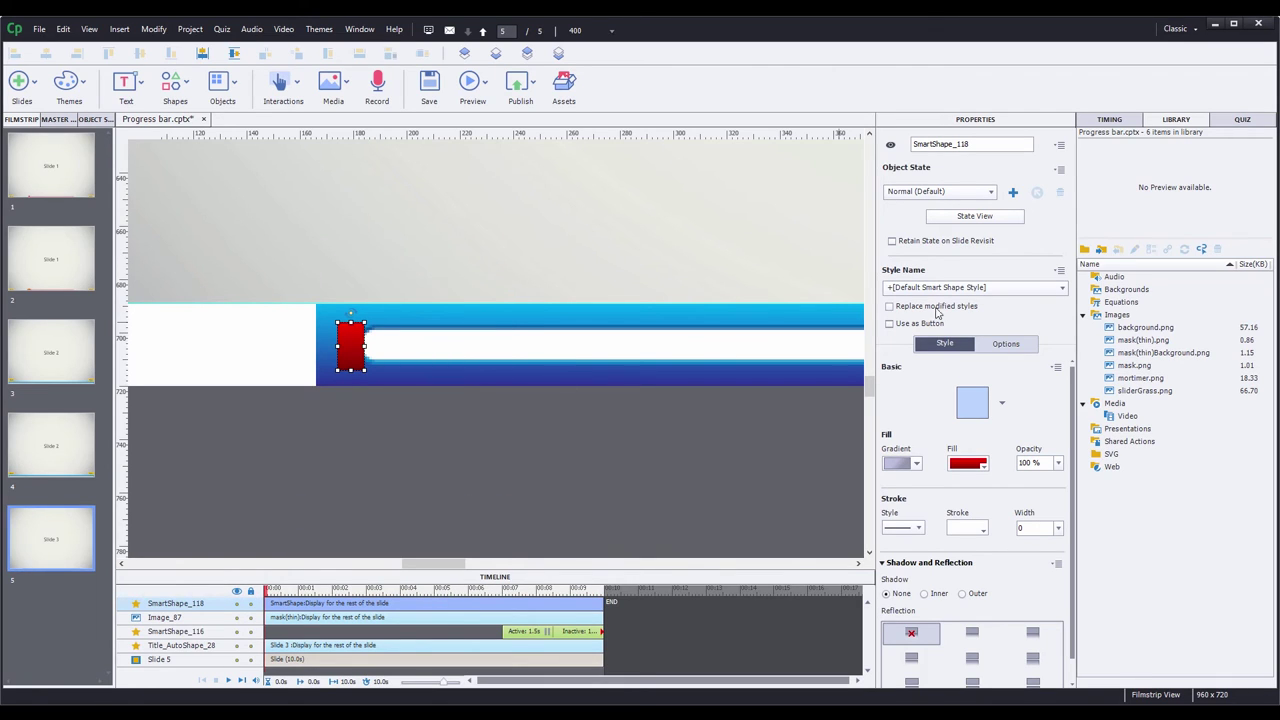
pyautogui.click(1007, 344)
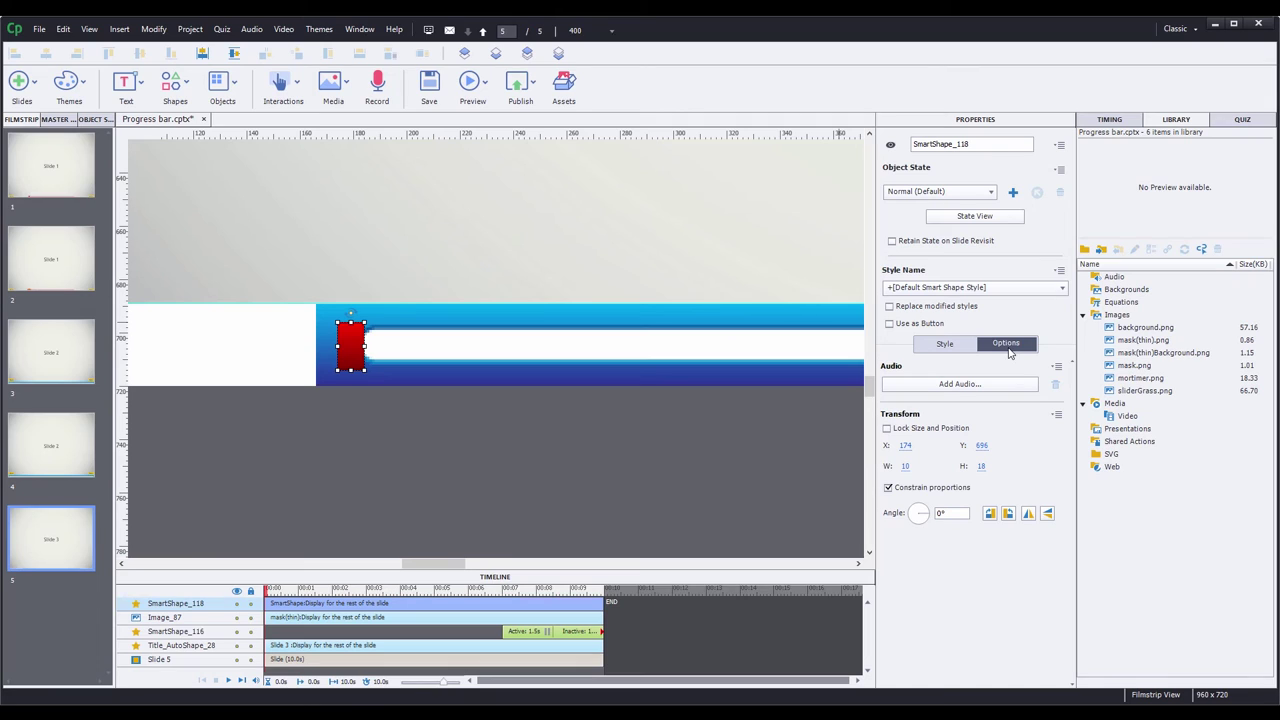
pyautogui.click(888, 488)
pyautogui.click(905, 468)
pyautogui.write('8')
pyautogui.press('Return')
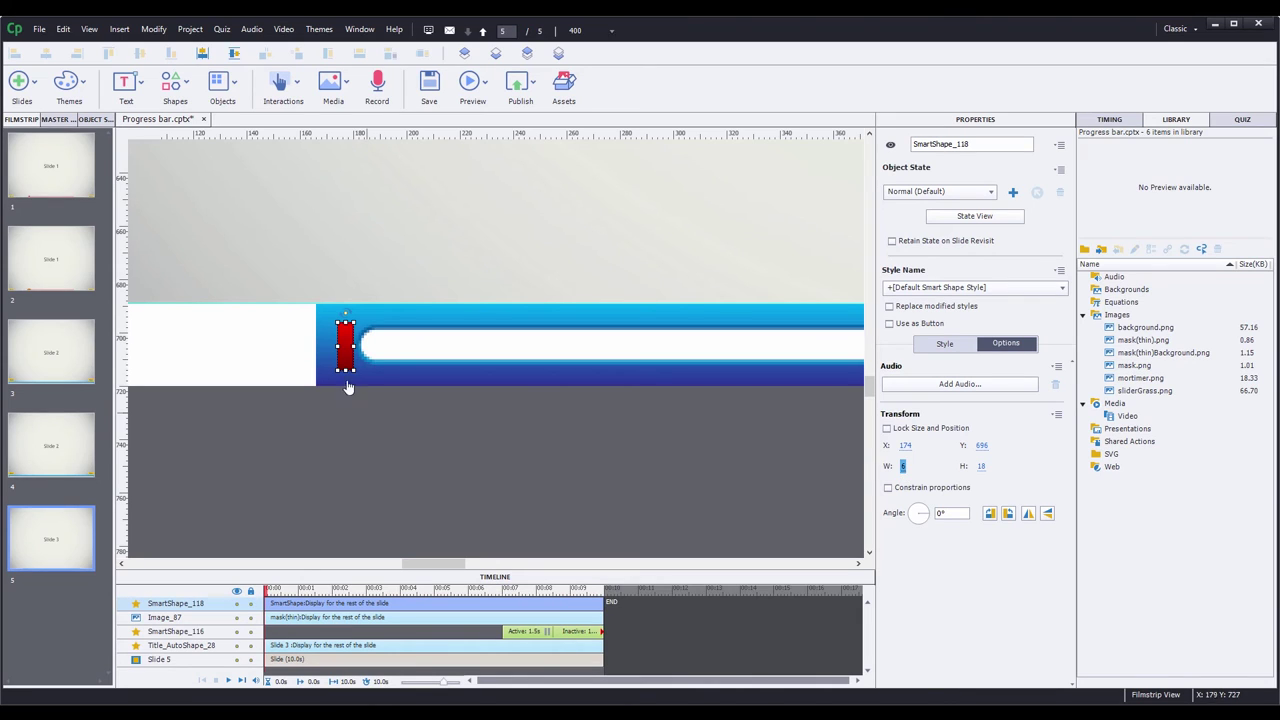
# Nudge the red rectangle 2 px to the right, to X 176
pyautogui.click(348, 338)
pyautogui.press('Right')
pyautogui.press('Right')
# Apply a ScaleTo effect to the red rectangle with an 8.5 sec duration, scaleX 100 and scaleY 1
pyautogui.click(1109, 119)
pyautogui.scroll(-10, 634, 322)
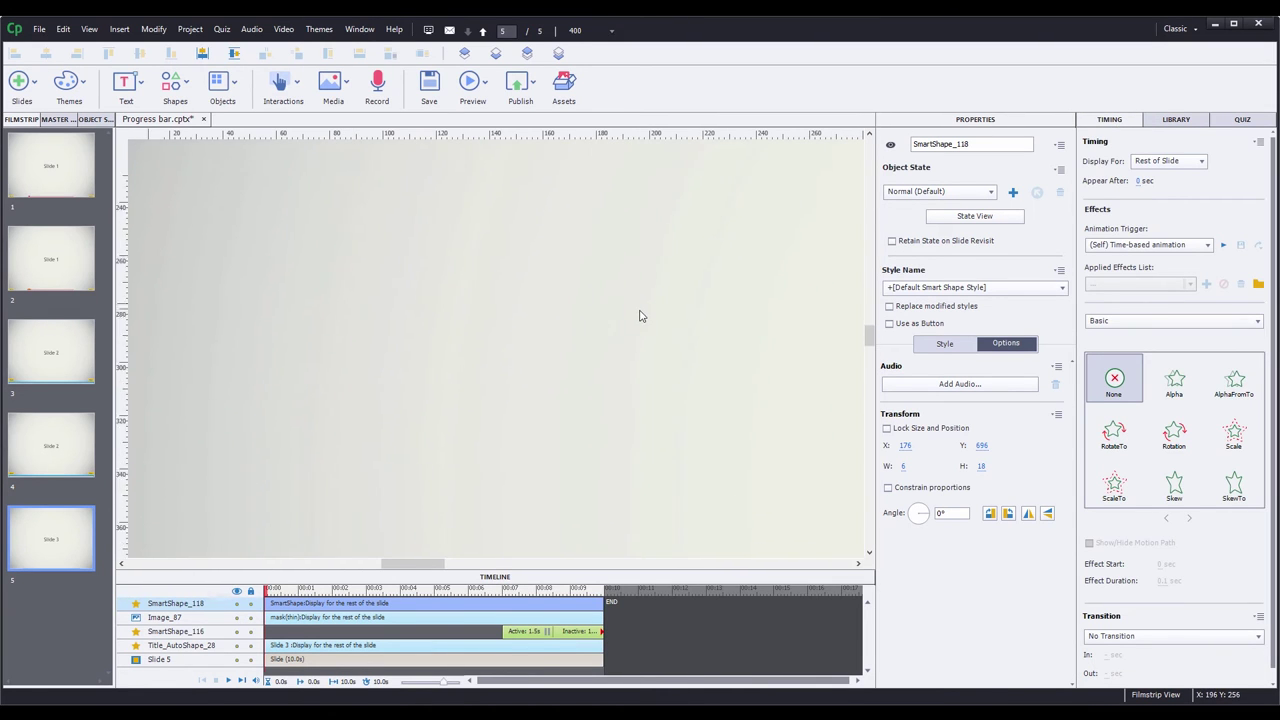
pyautogui.scroll(-4, 634, 322)
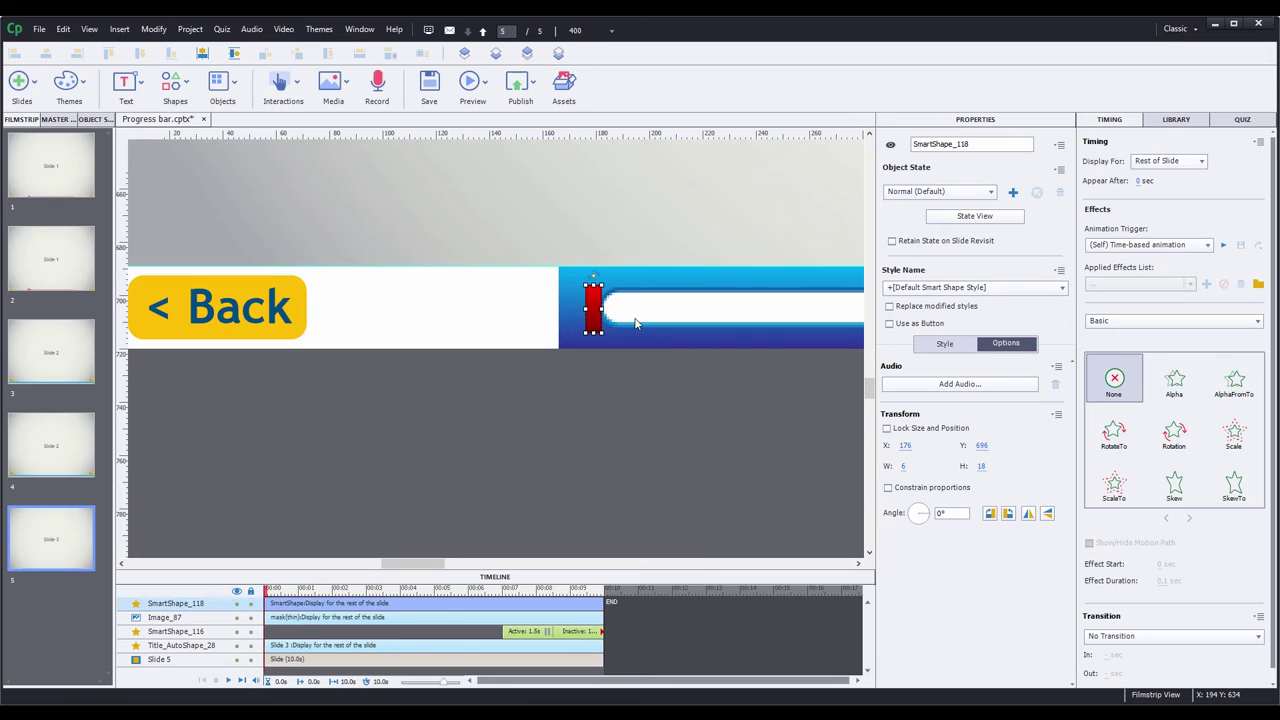
pyautogui.moveTo(400, 569); pyautogui.dragTo(408, 568)
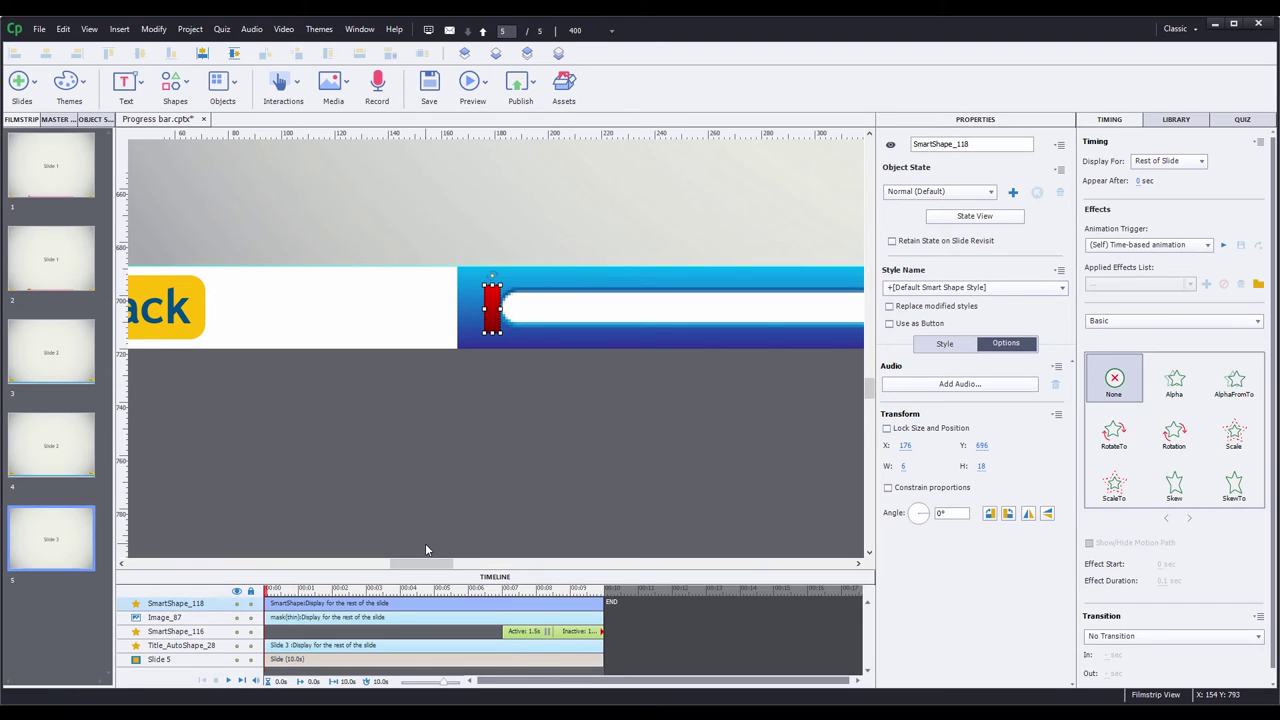
pyautogui.click(1114, 485)
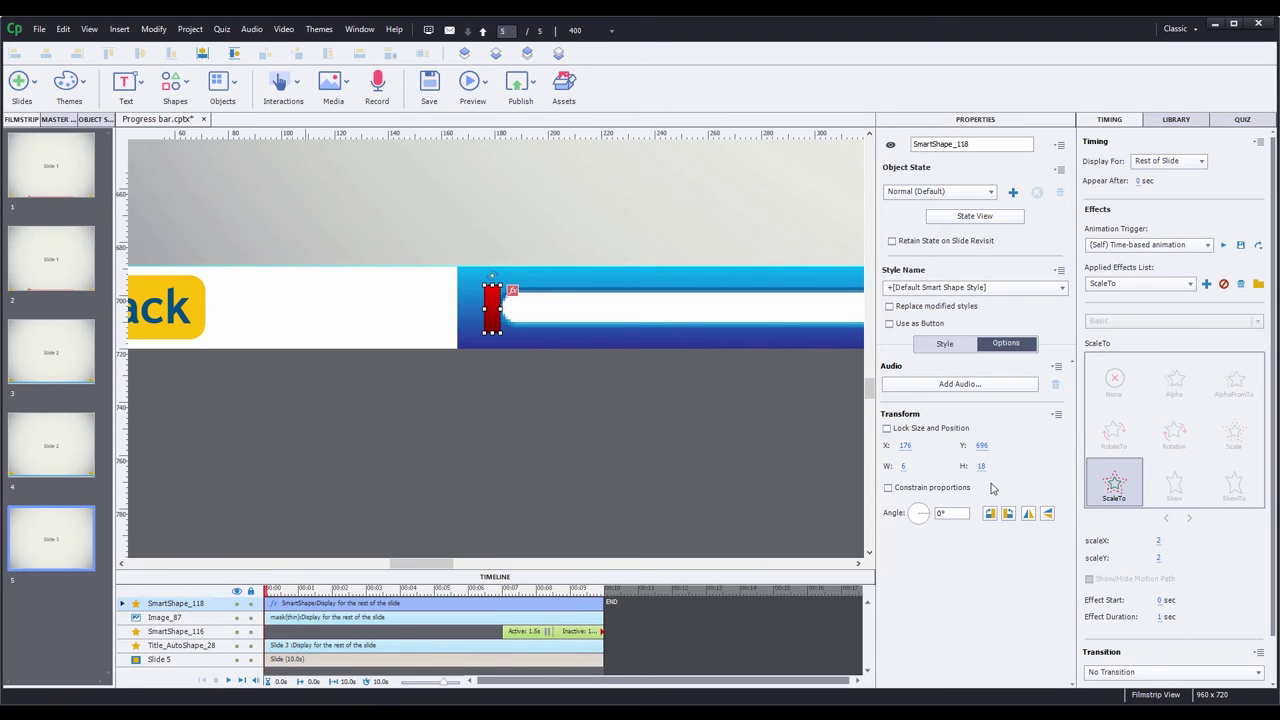
pyautogui.click(1160, 617)
pyautogui.write('8.5')
pyautogui.press('Return')
pyautogui.click(1158, 541)
pyautogui.write('100')
pyautogui.click(1158, 558)
pyautogui.write('1')
pyautogui.press('Return')
pyautogui.moveTo(270, 590); pyautogui.dragTo(314, 614)
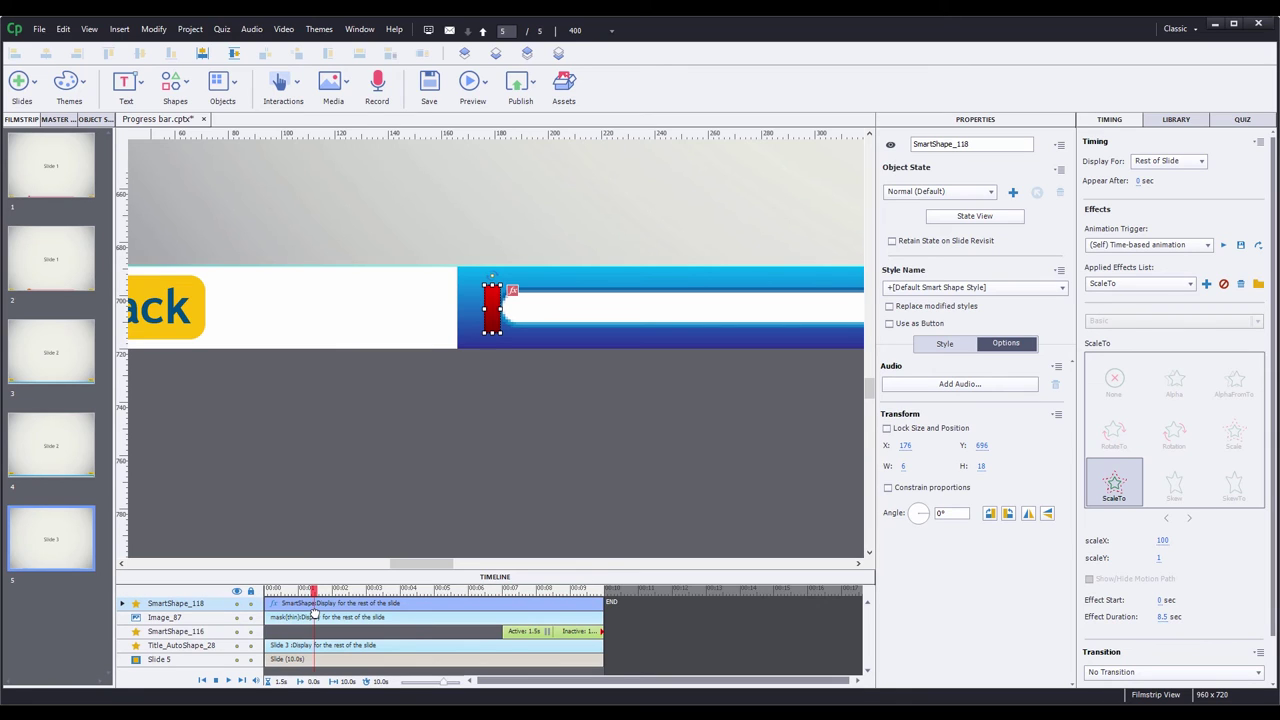
# Add a LeftToRight motion path to the red rectangle and end it at the slide's vertical centre guide
pyautogui.click(1207, 285)
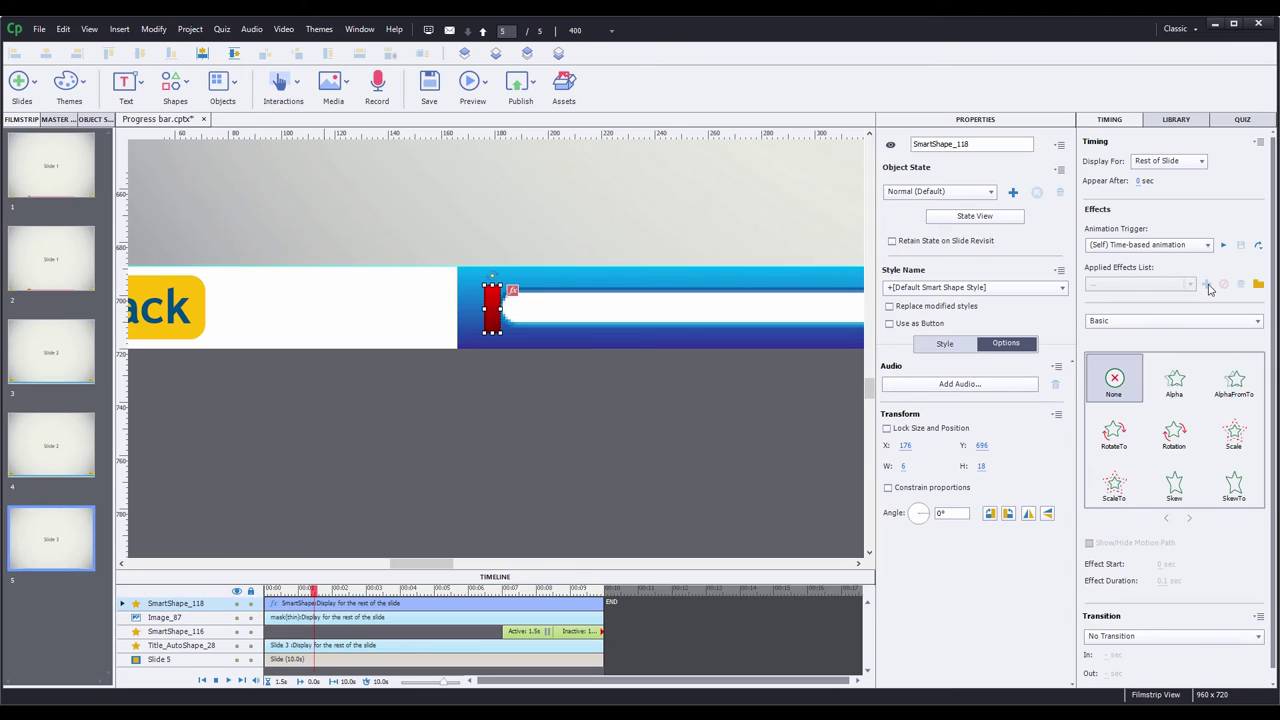
pyautogui.click(1176, 321)
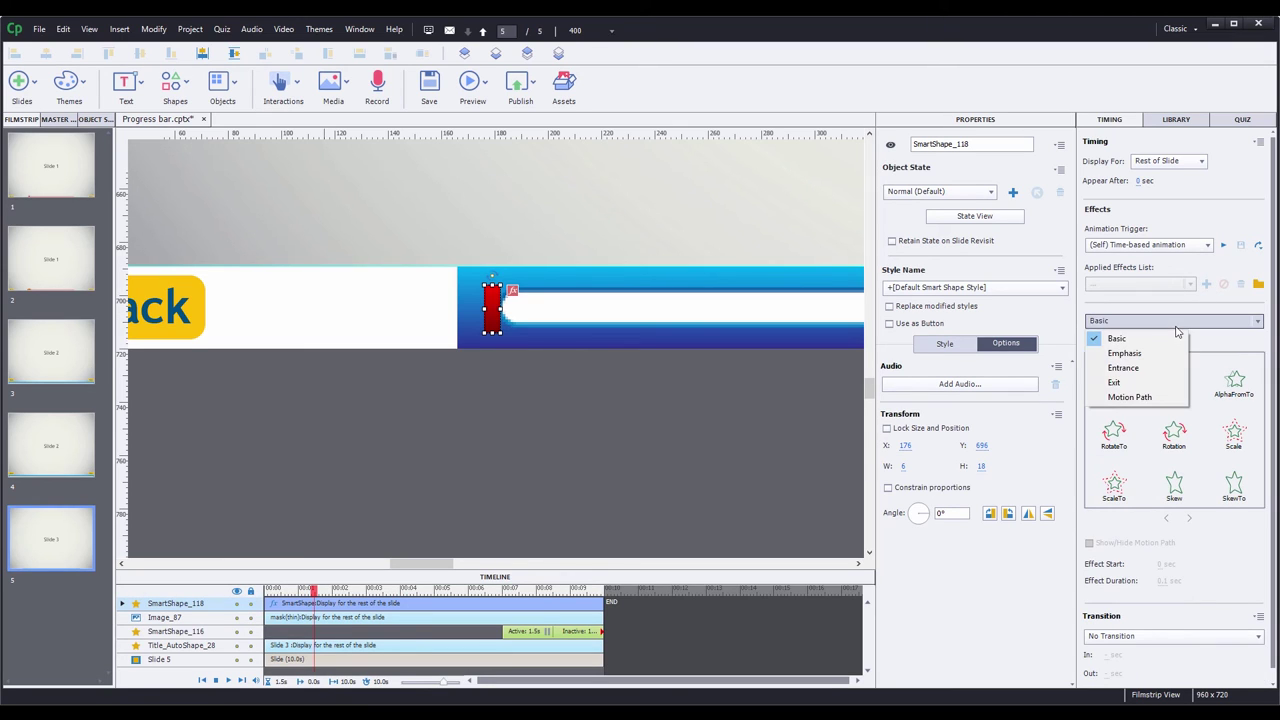
pyautogui.click(1130, 397)
pyautogui.click(1234, 432)
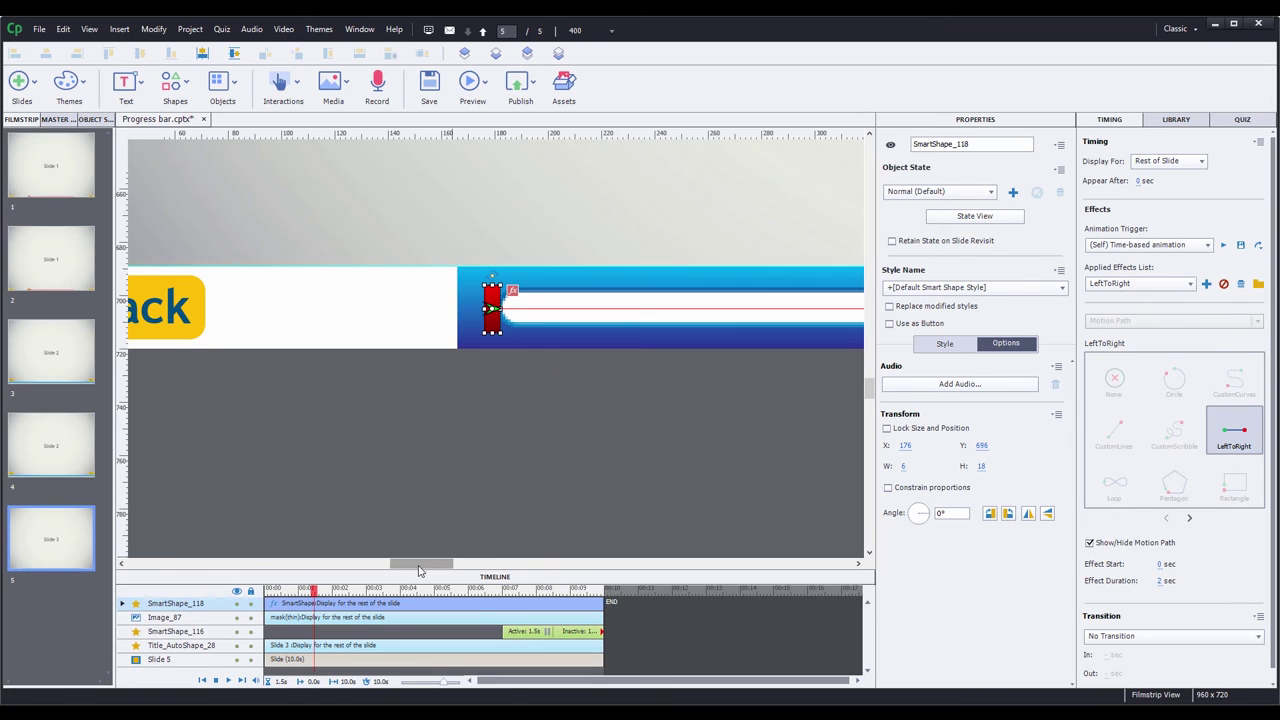
pyautogui.moveTo(420, 568); pyautogui.dragTo(513, 570)
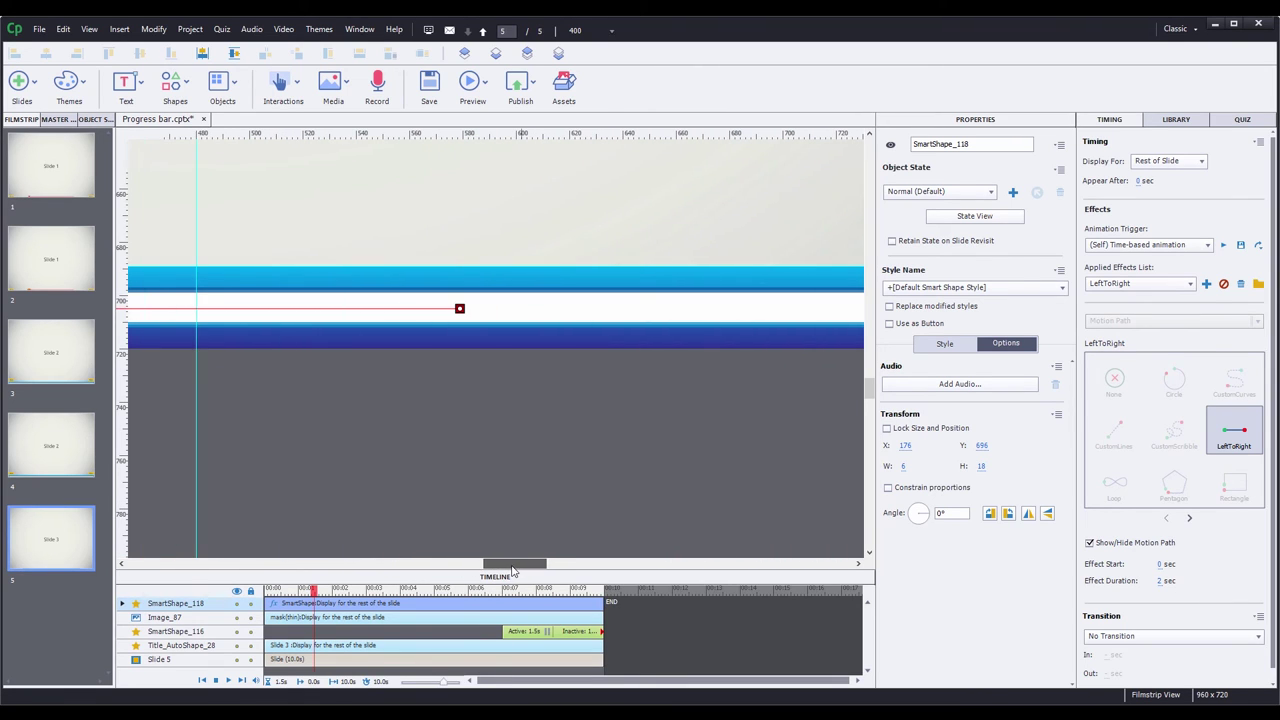
pyautogui.moveTo(459, 308); pyautogui.dragTo(197, 313)
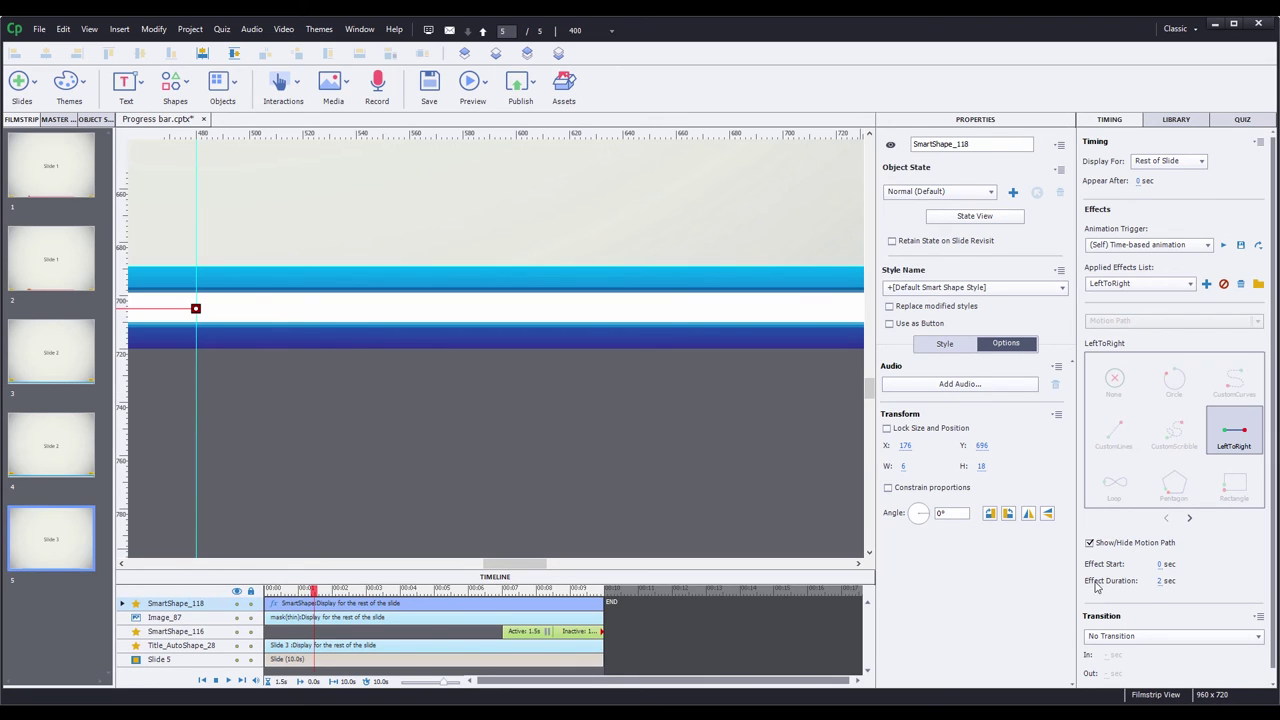
# Set the LeftToRight effect's duration to 8.5 sec and expand the red rectangle's effects in the timeline
pyautogui.click(1161, 582)
pyautogui.write('0.5')
pyautogui.press('Return')
pyautogui.click(123, 604)
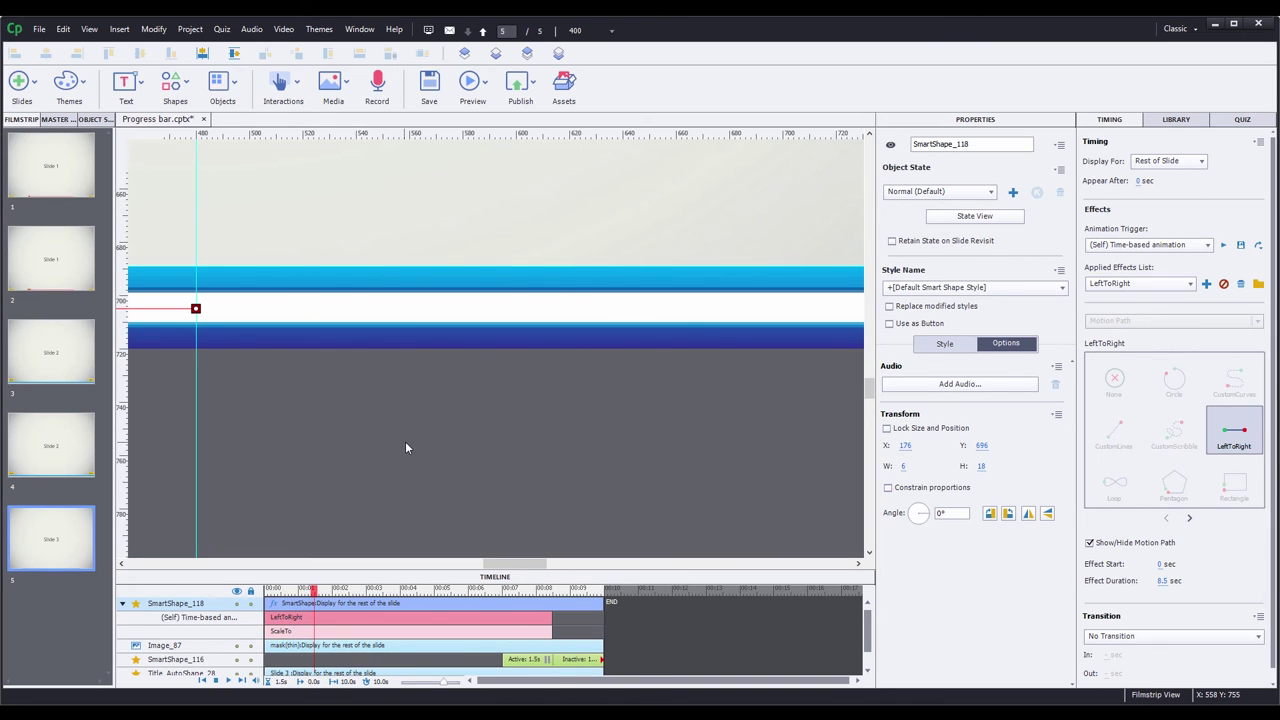
# Hide the red rectangle's motion path on slide 5 and deselect the shape
pyautogui.hotkey('ctrl', '-')
pyautogui.hotkey('ctrl', '-')
pyautogui.hotkey('ctrl', '-')
pyautogui.moveTo(441, 566); pyautogui.dragTo(487, 571)
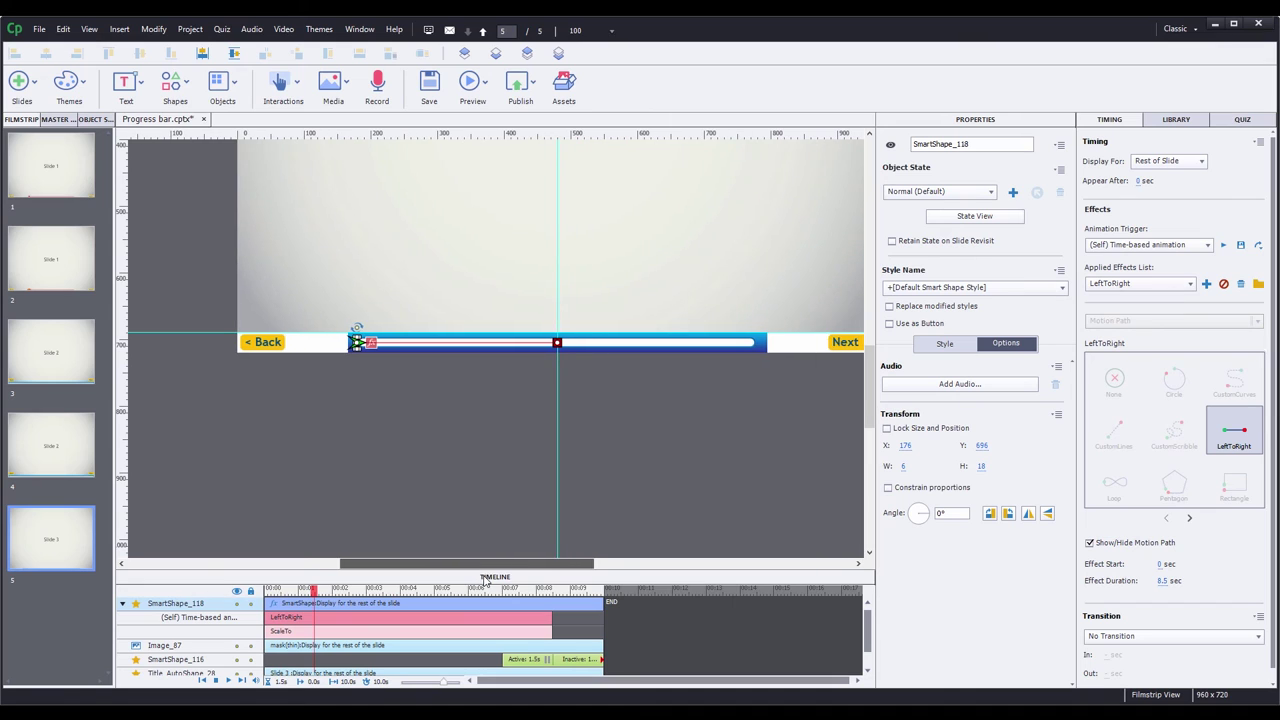
pyautogui.click(1089, 543)
pyautogui.click(640, 461)
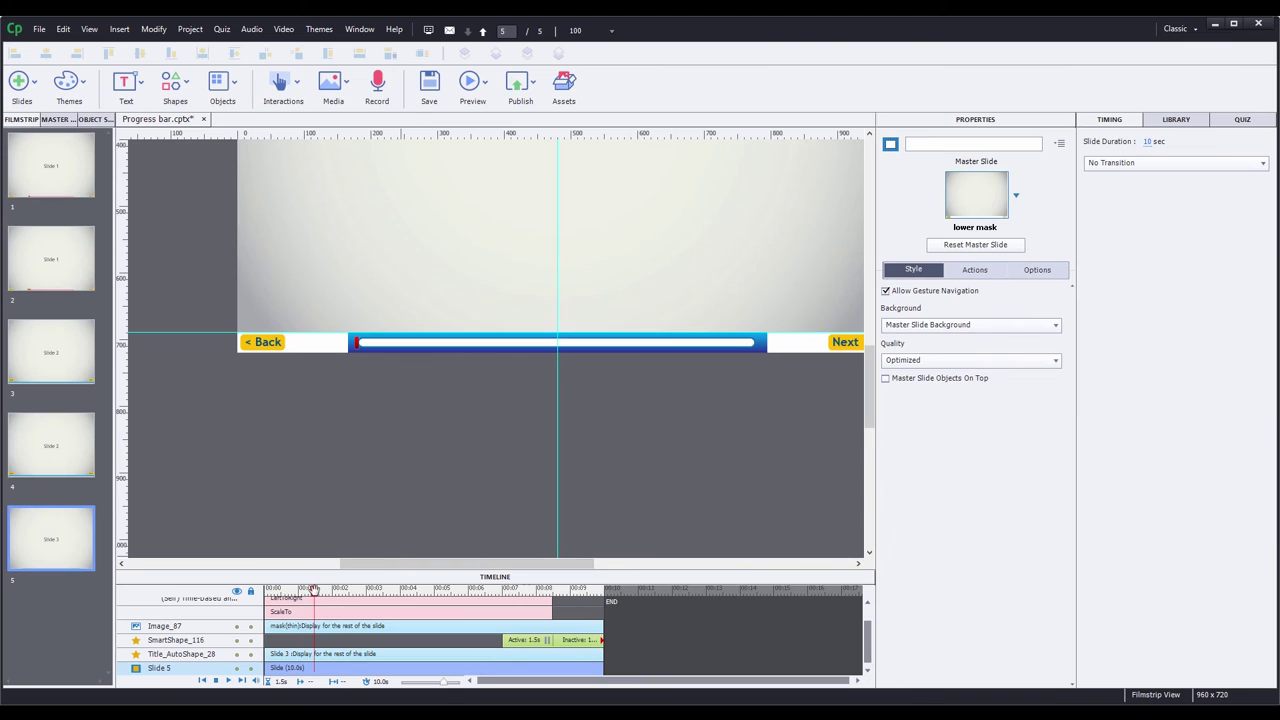
# Scrub slide 5's timeline to 8.5 s to check how the red bar fills the mask
pyautogui.scroll(1, 313, 590)
pyautogui.moveTo(313, 590); pyautogui.dragTo(396, 592)
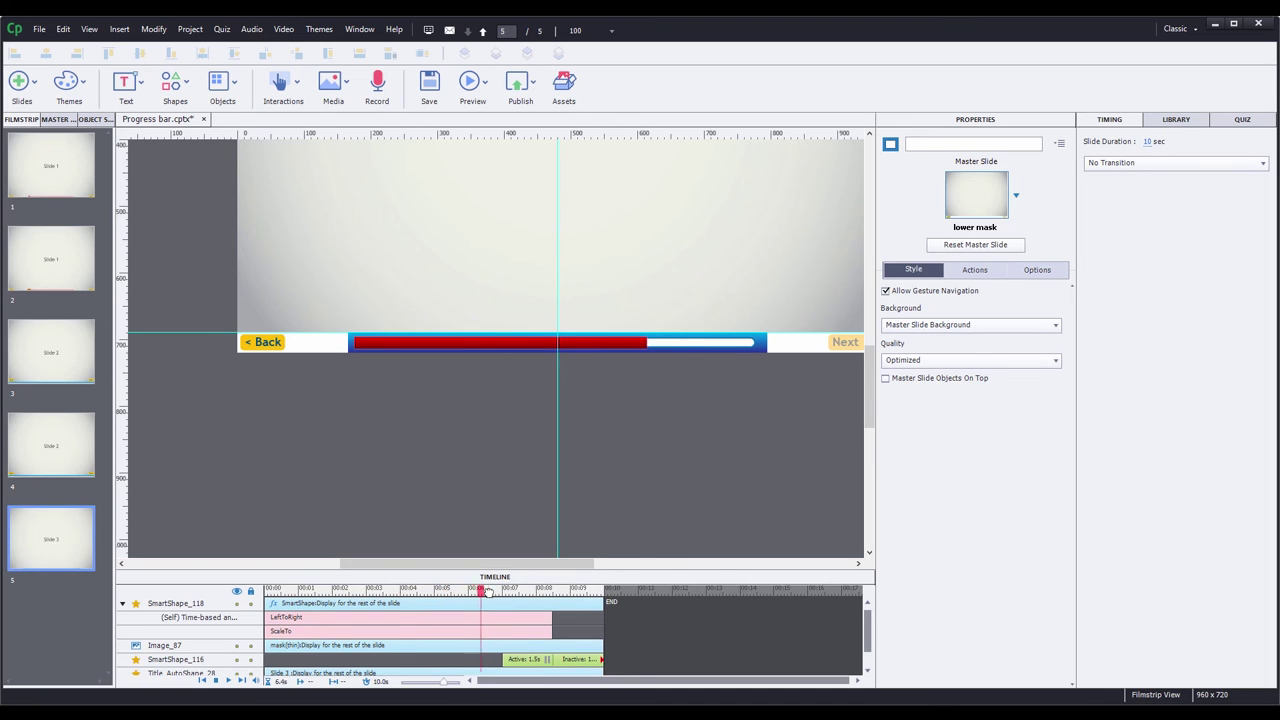
pyautogui.moveTo(540, 592); pyautogui.dragTo(551, 591)
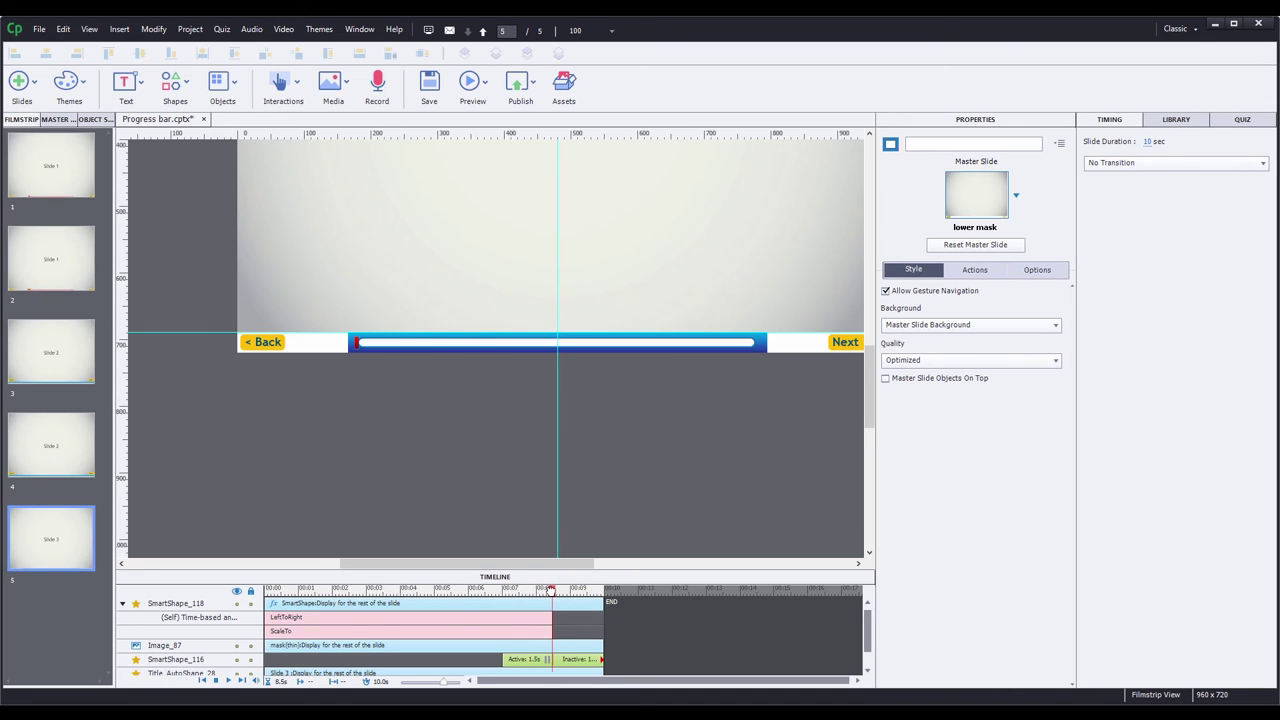